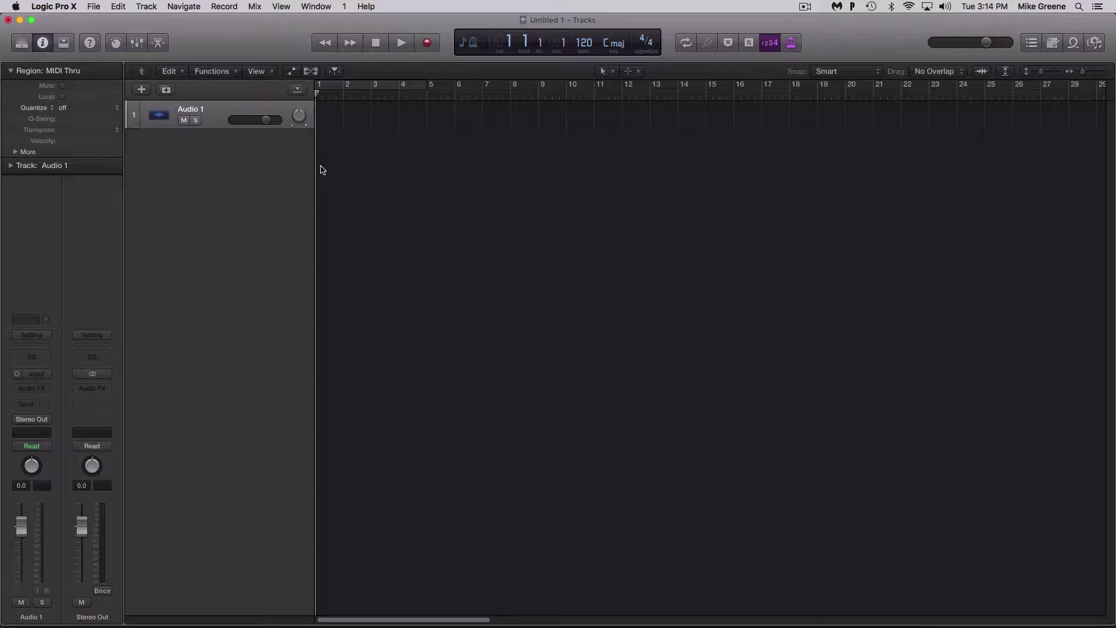
Add a software instrument track and load the Native Instruments Kontakt plug-in in its instrument slot
left_click(153, 5)
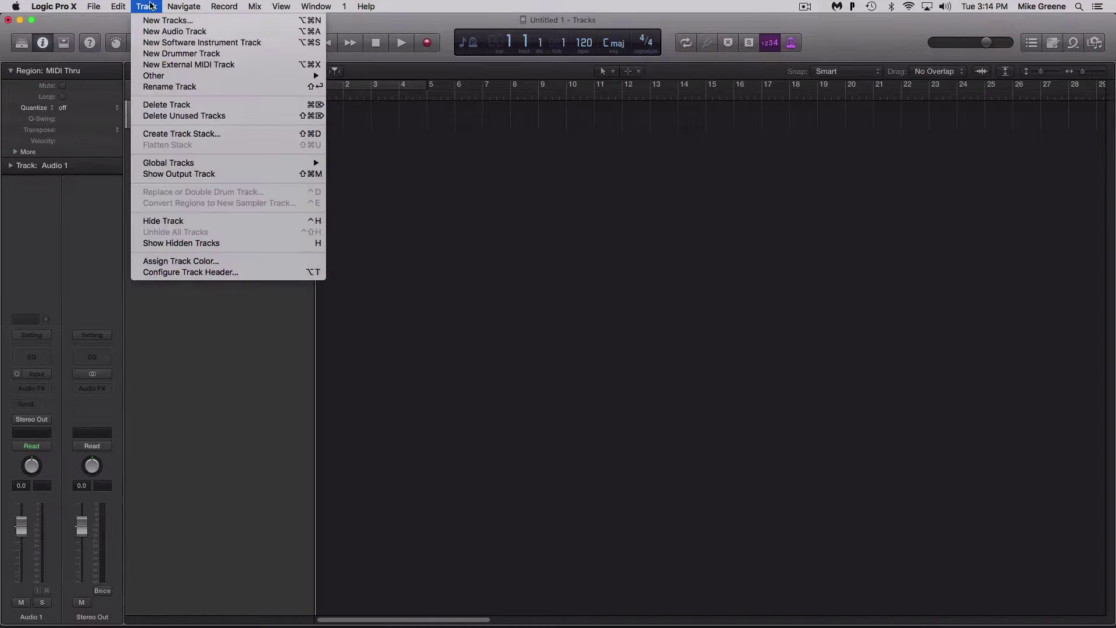
left_click(156, 43)
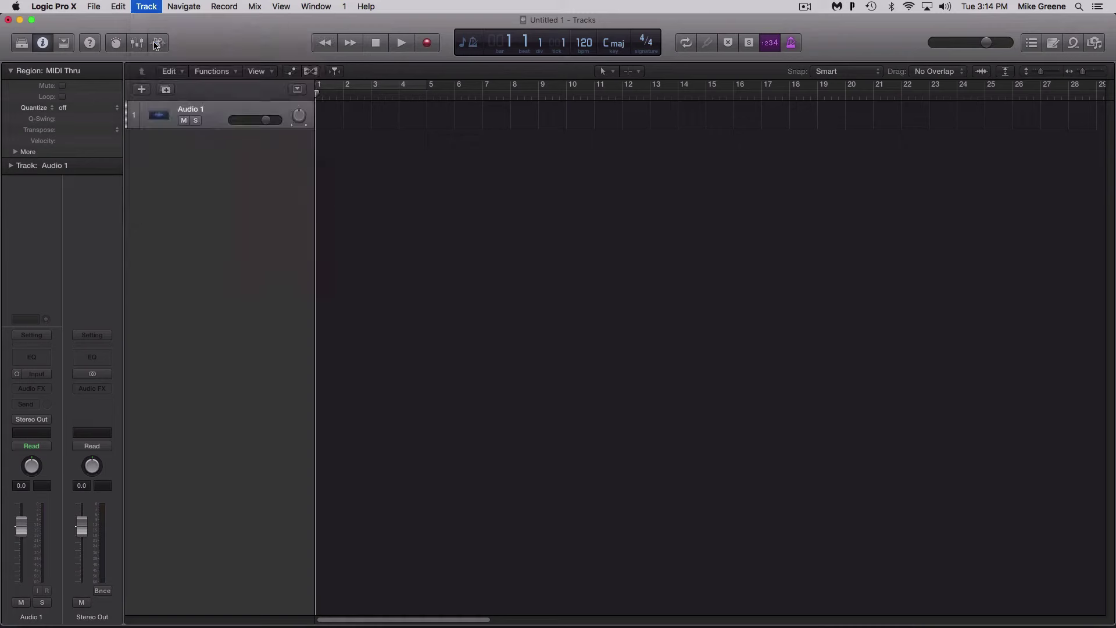
left_click(34, 375)
mouse_move(116, 587)
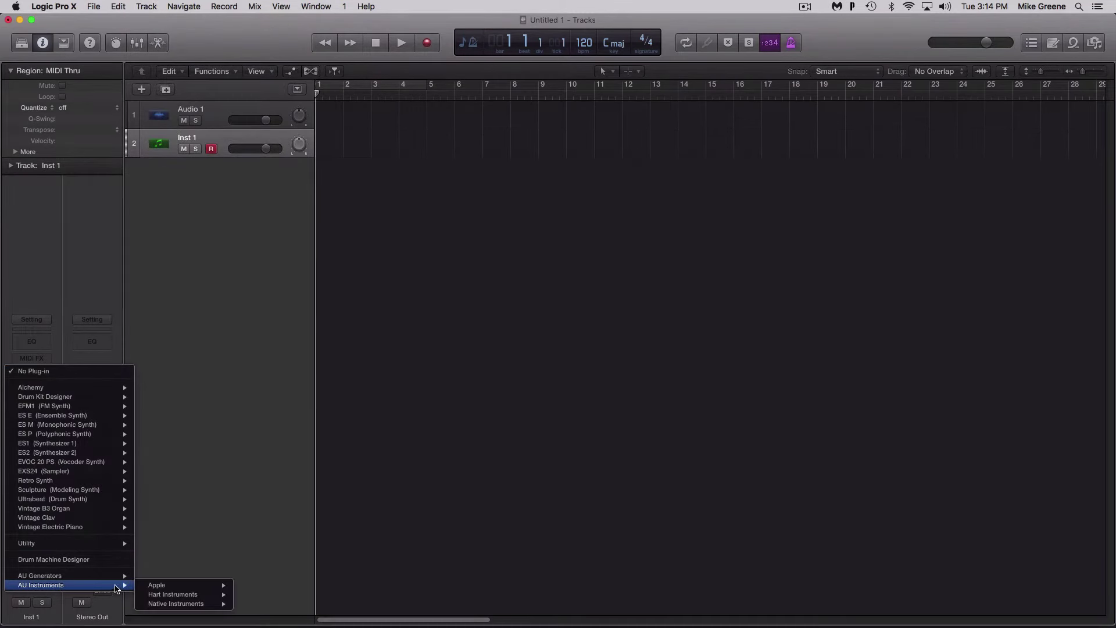
mouse_move(214, 609)
mouse_move(259, 600)
left_click(344, 568)
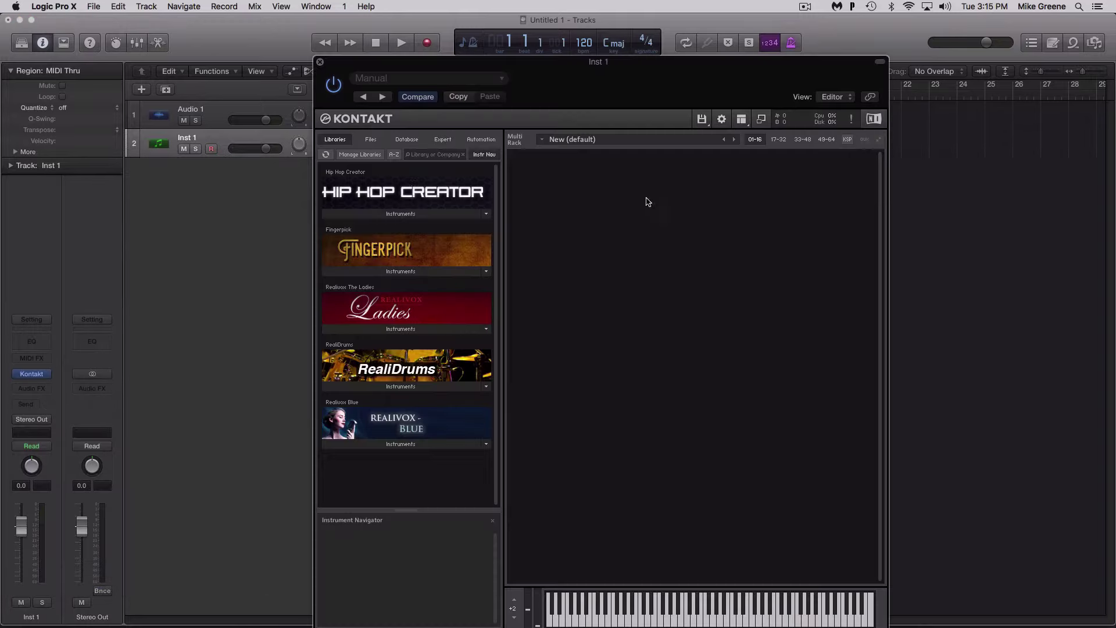
Load Hip Hop Creator.nki from the Hip Hop Creator library and hide Kontakt's library browser
left_click(409, 214)
double_click(391, 228)
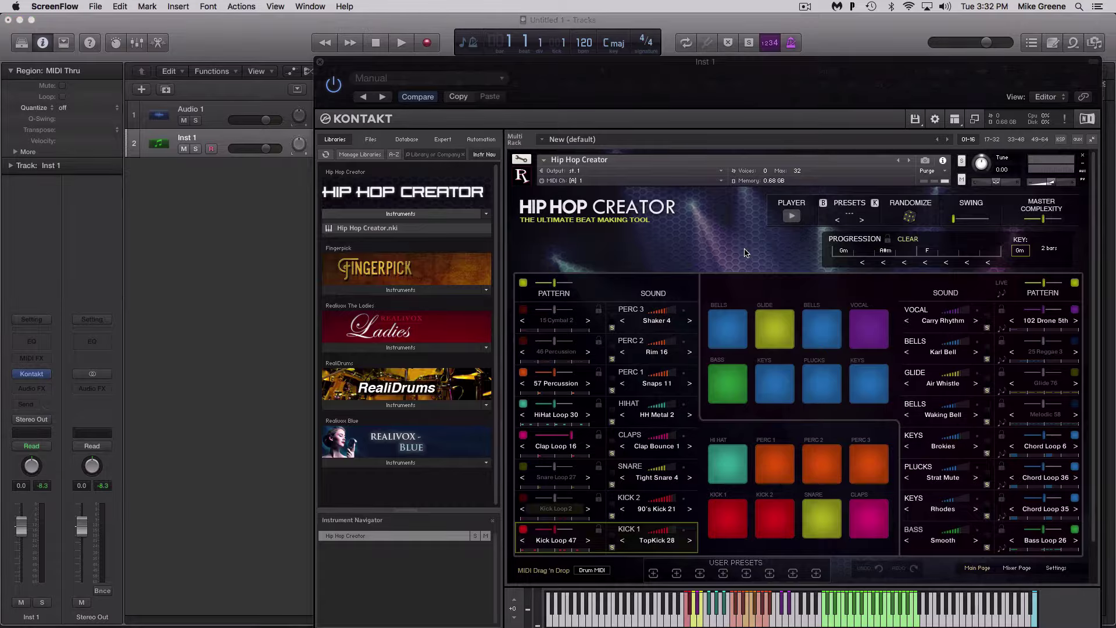
left_click(970, 119)
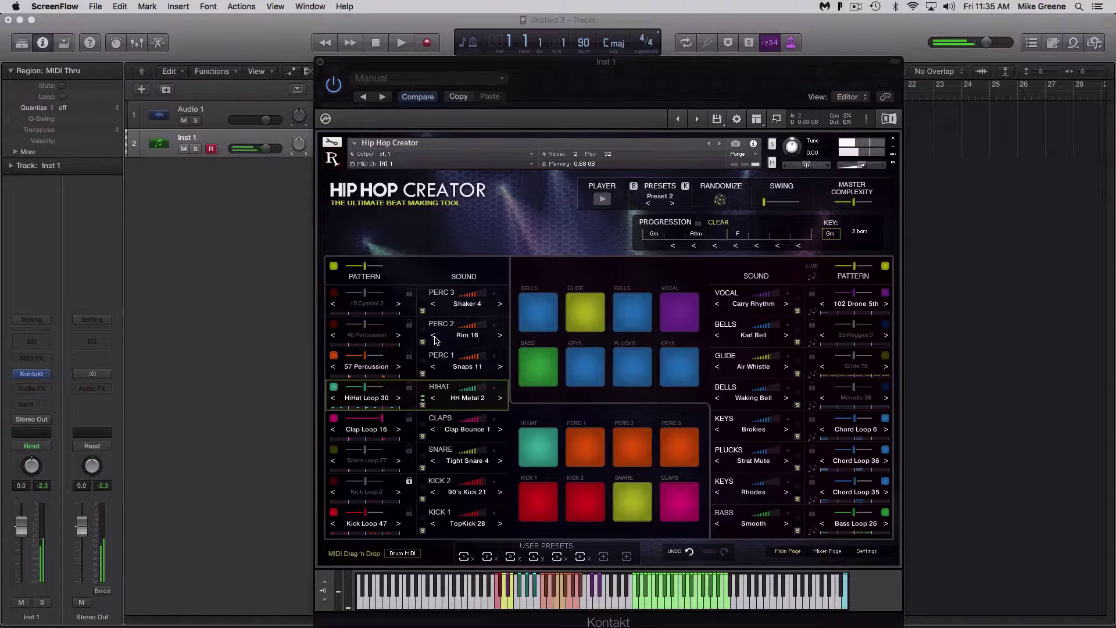
Audition the Kick 1 and Perc 1 drum pads and look through the available Kick 1 sounds and patterns
left_click(543, 508)
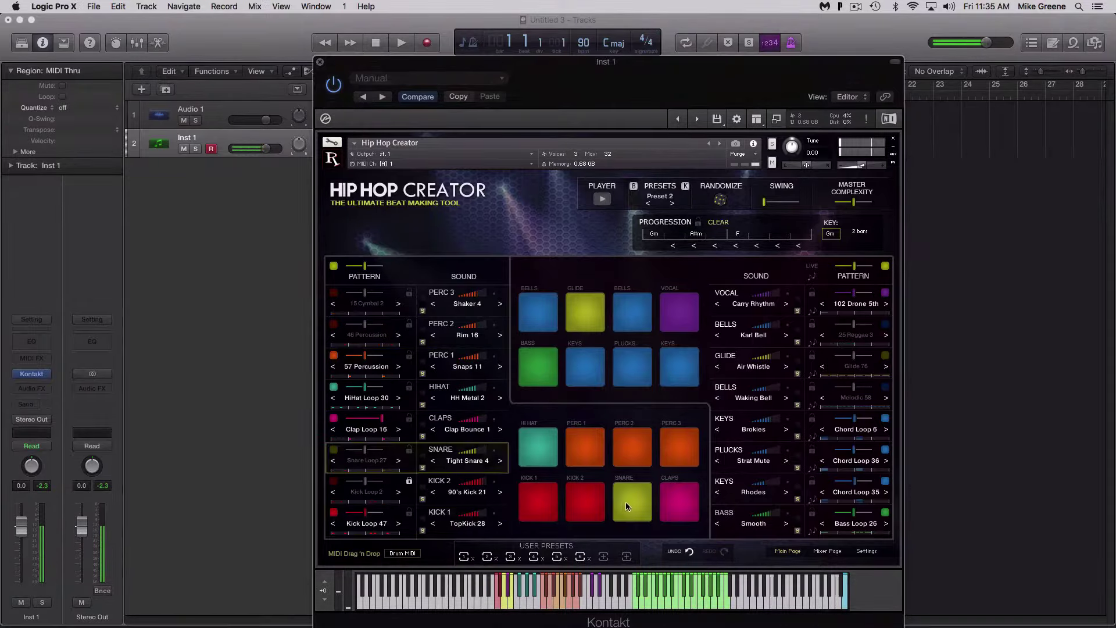
left_click(582, 449)
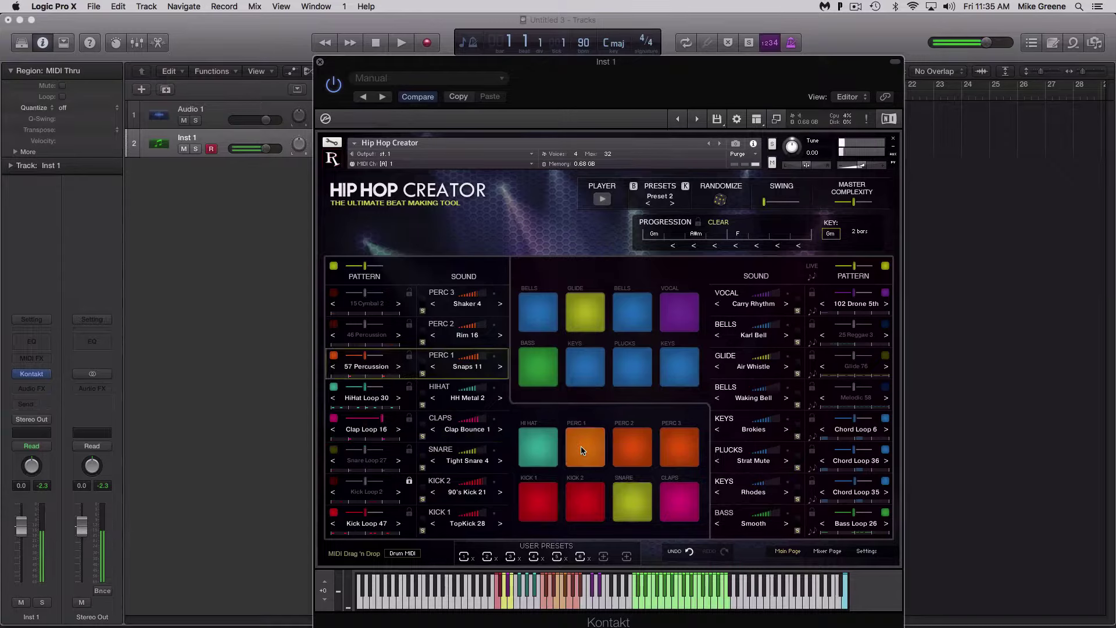
left_click(470, 527)
scroll(473, 509, "down", 3)
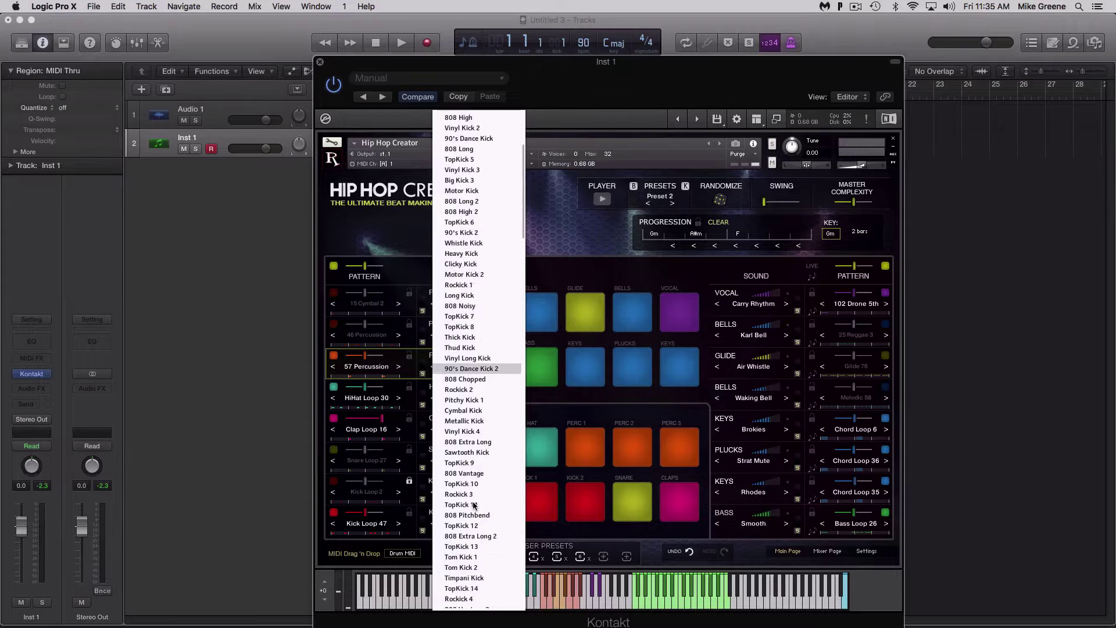
scroll(473, 506, "down", 15)
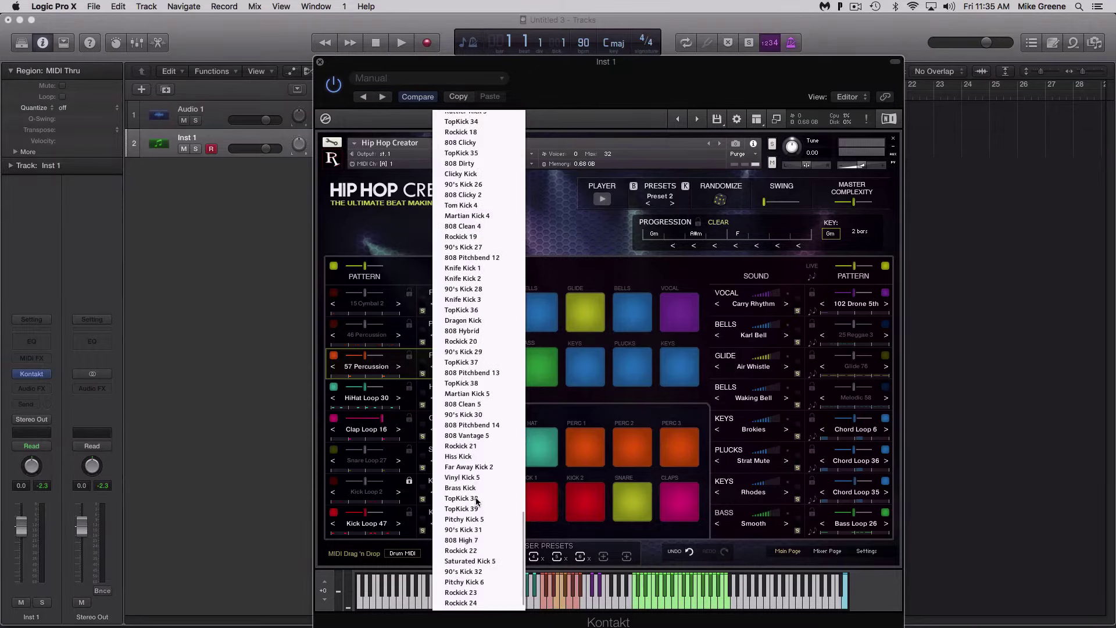
left_click(379, 281)
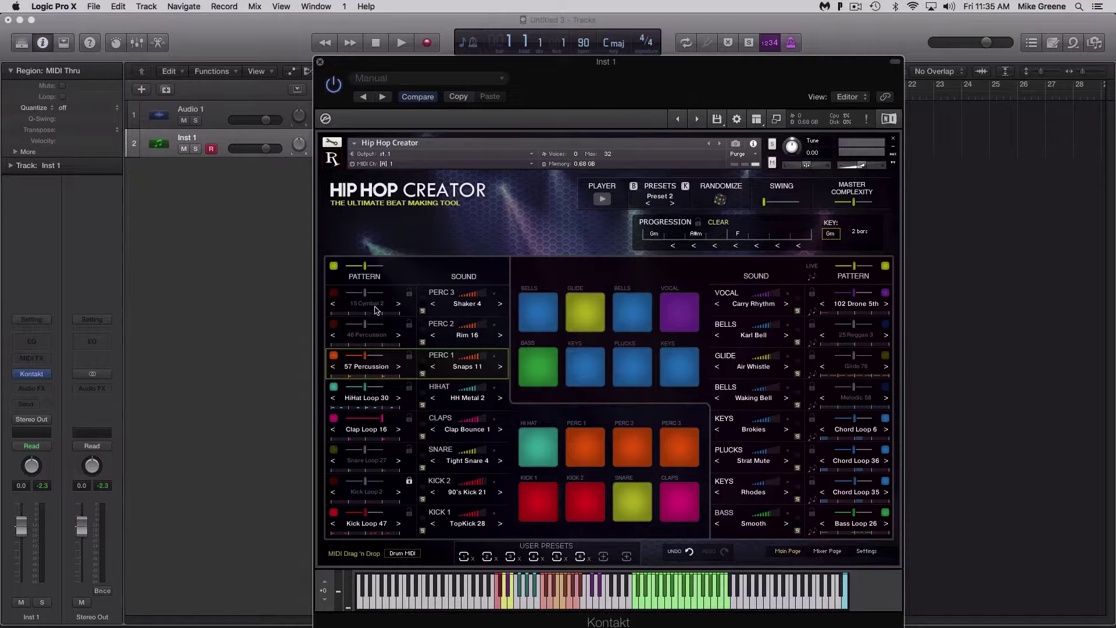
left_click(365, 525)
scroll(366, 511, "down", 5)
left_click(416, 463)
Audition the Bass and Keys pads and look through the Bass sounds and the Rhodes Keys patterns
left_click(541, 372)
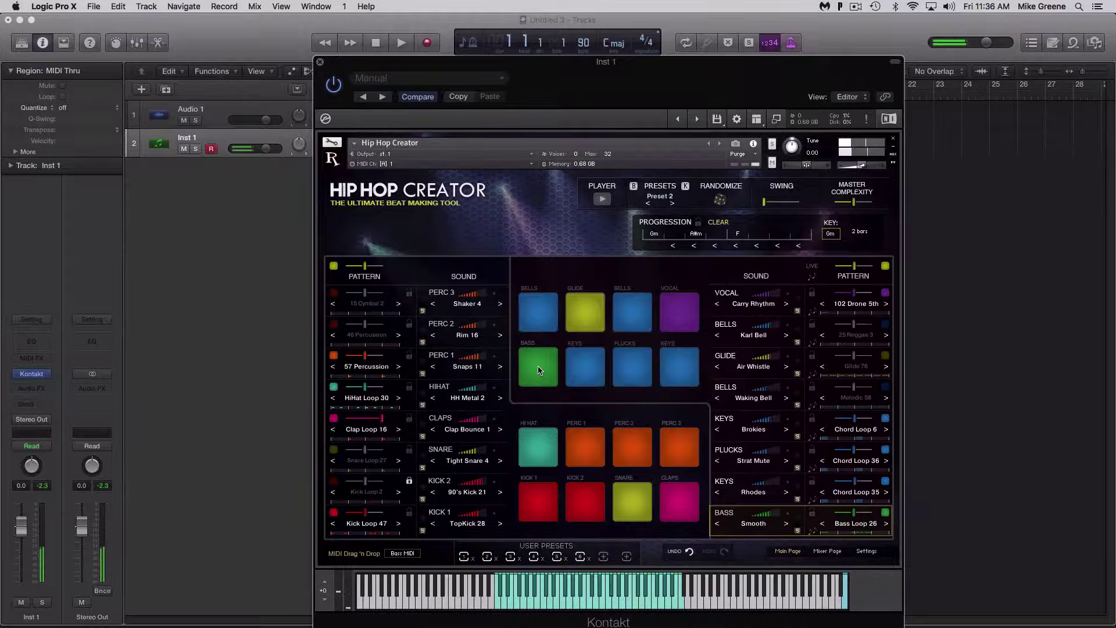
left_click(591, 377)
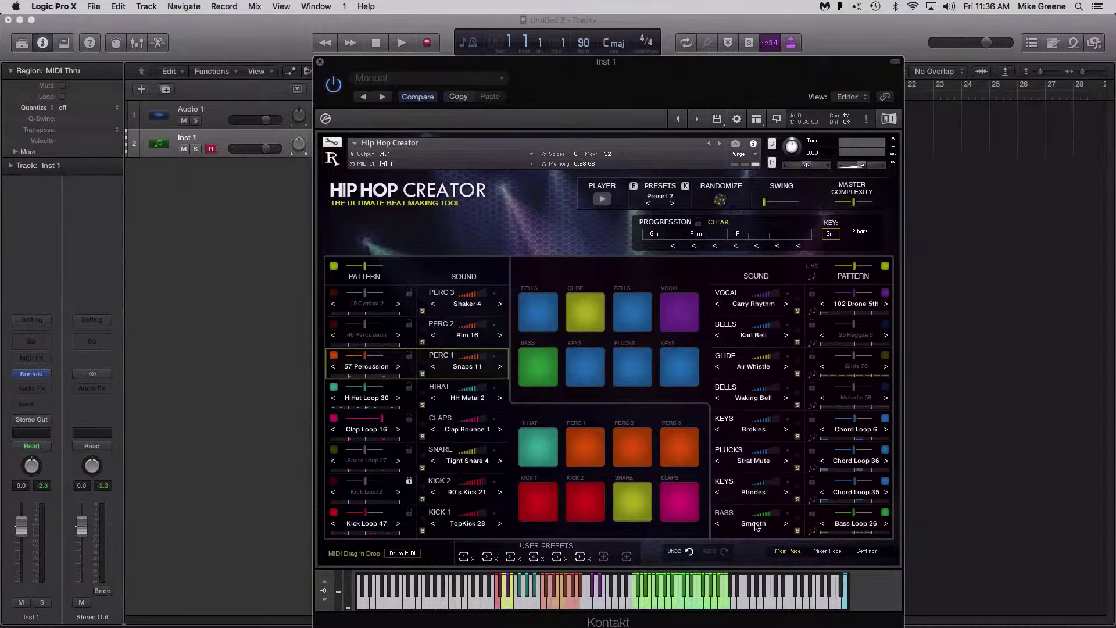
left_click(756, 526)
scroll(752, 512, "down", 10)
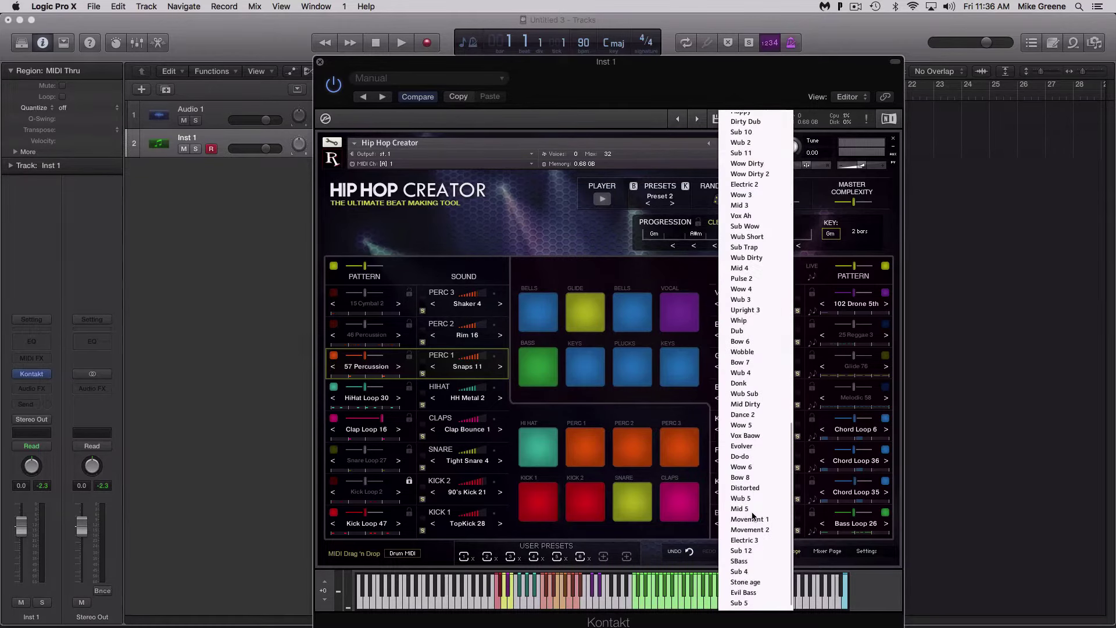
left_click(805, 481)
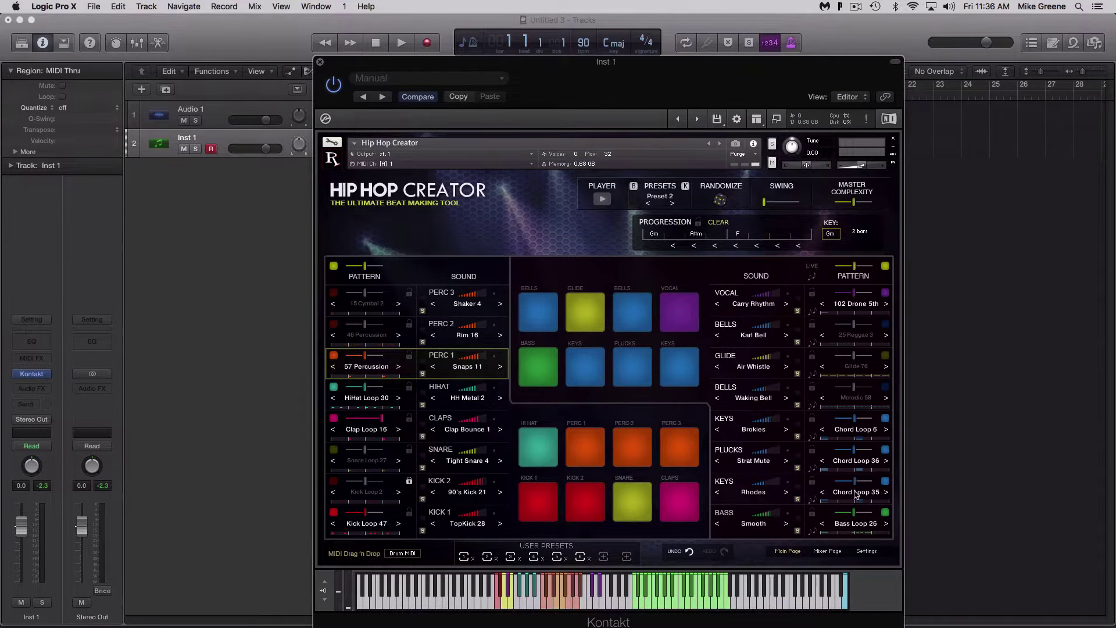
left_click(856, 495)
scroll(853, 488, "down", 10)
left_click(800, 423)
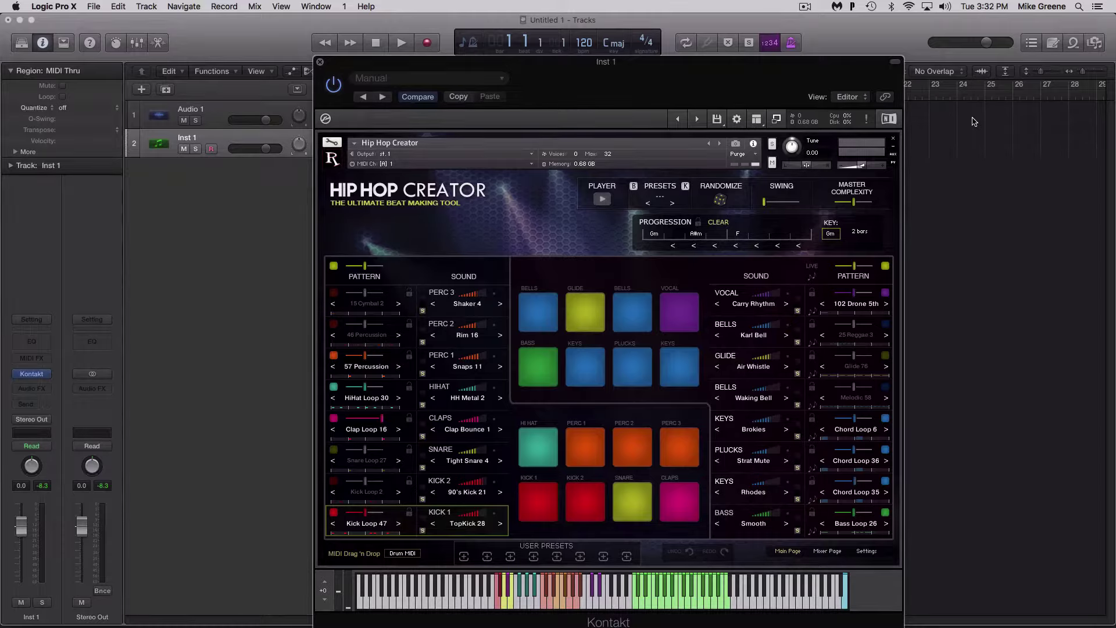
Play the beat, stop it, set the project tempo to 90 and restart the instrument's player
left_click(605, 203)
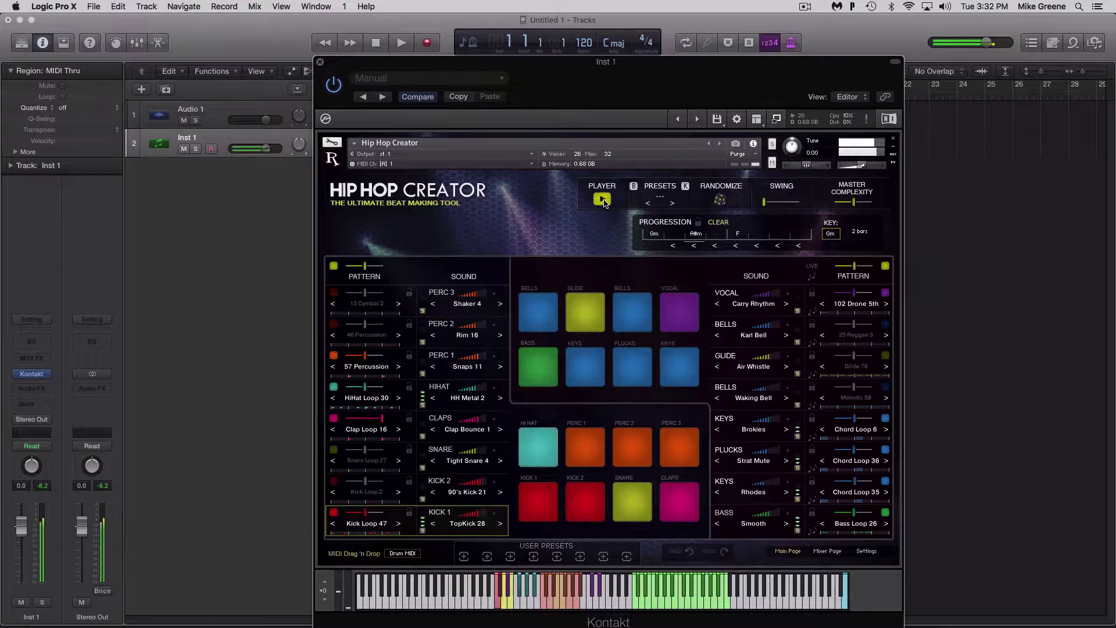
left_click(605, 203)
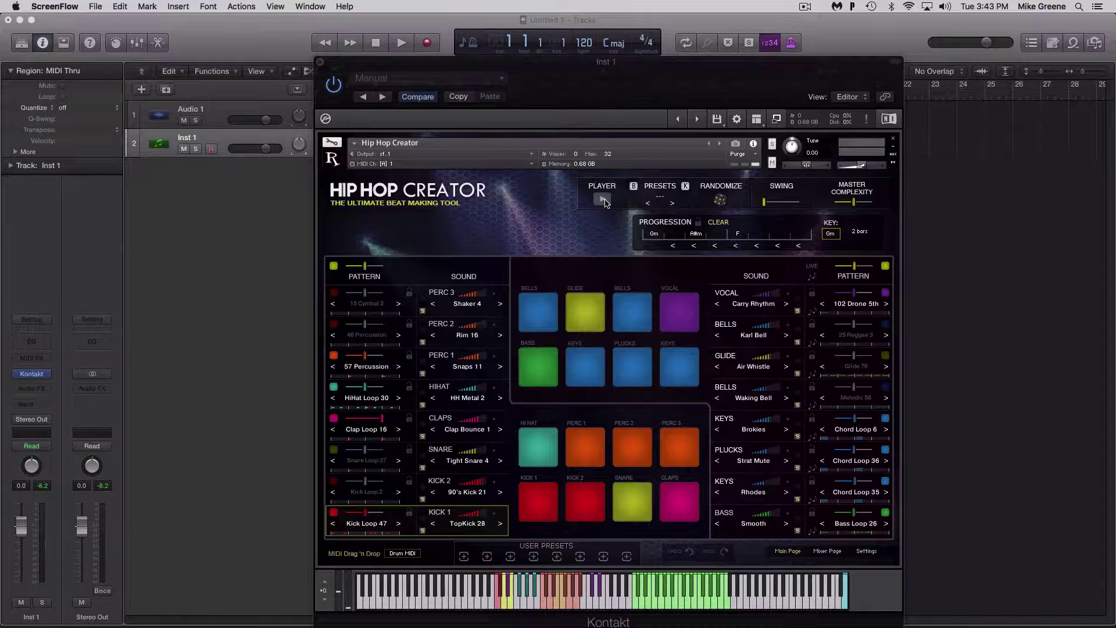
left_click(585, 48)
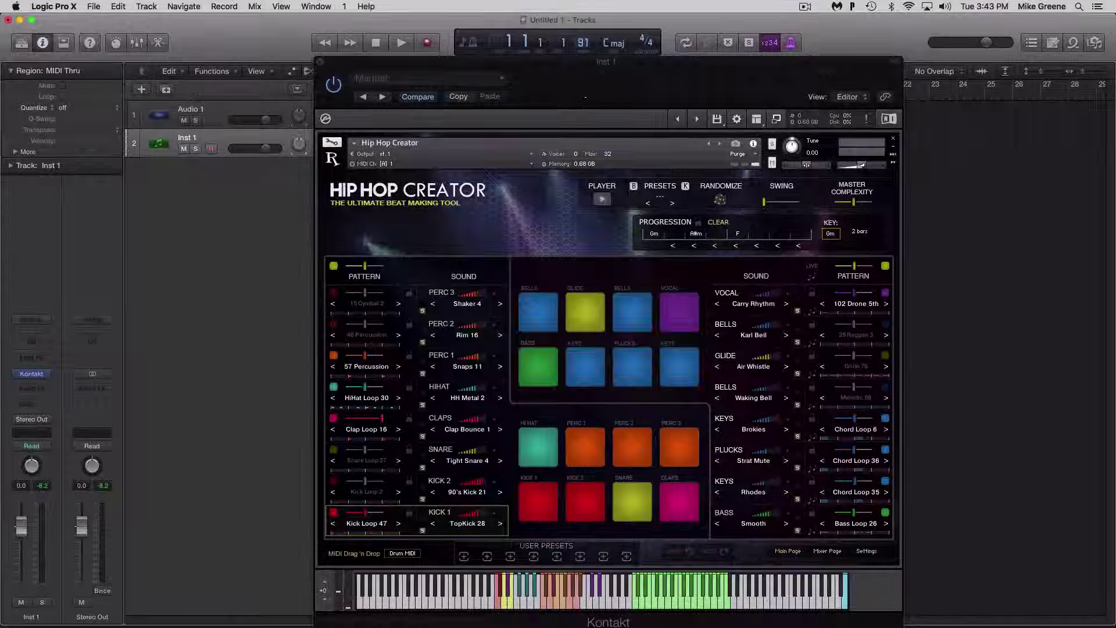
left_click(602, 201)
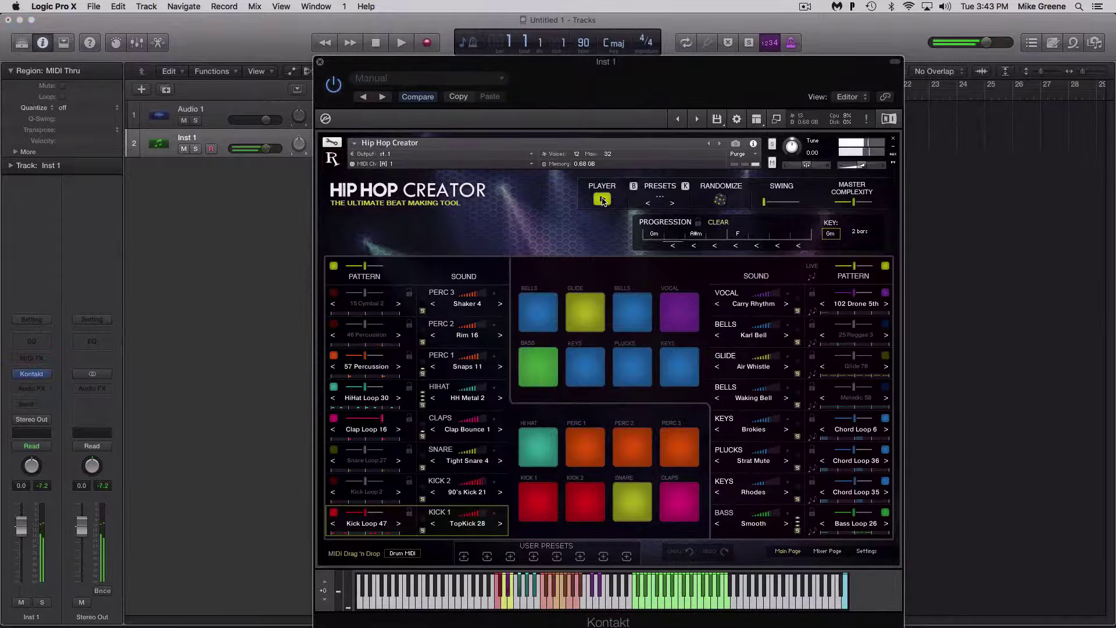
Try different presets during playback by loading Preset 1, Preset 41 and Preset 40
left_click(673, 204)
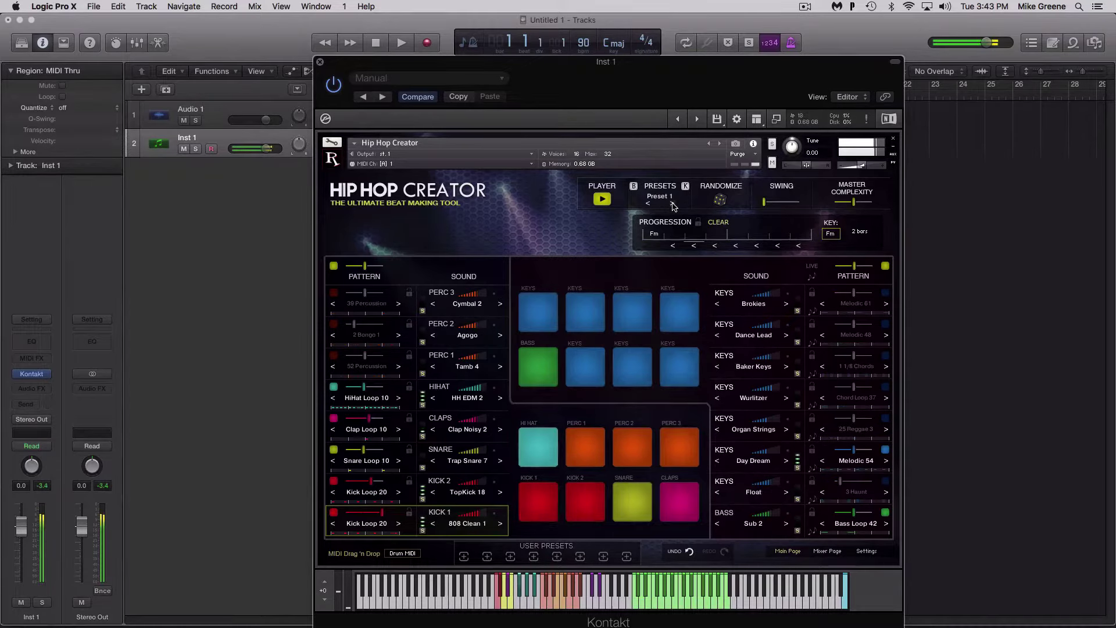
left_click(665, 201)
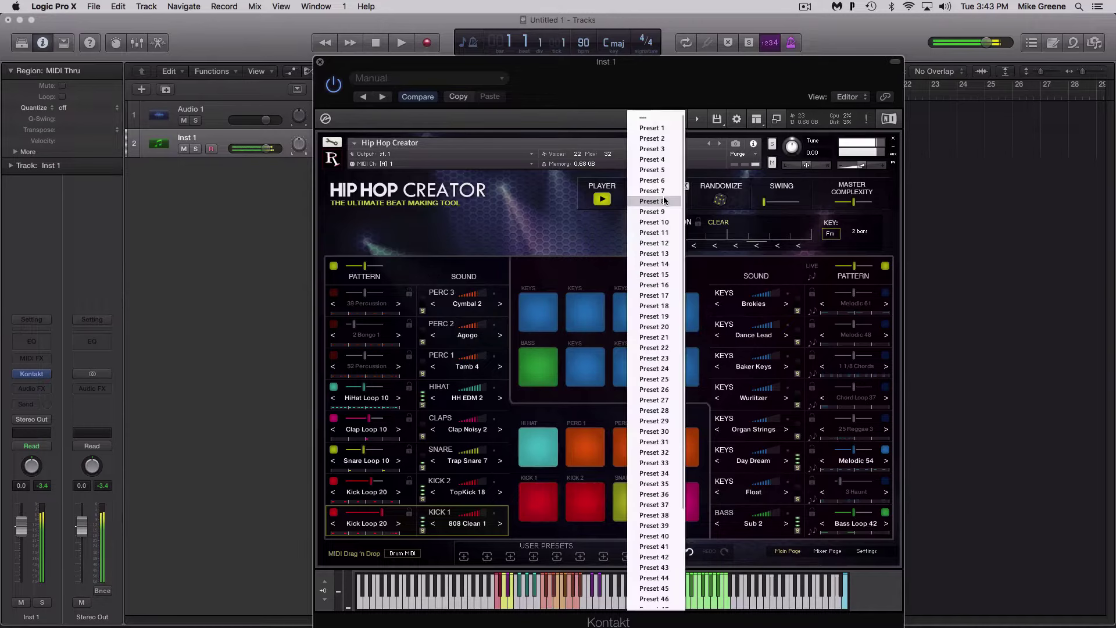
left_click(656, 547)
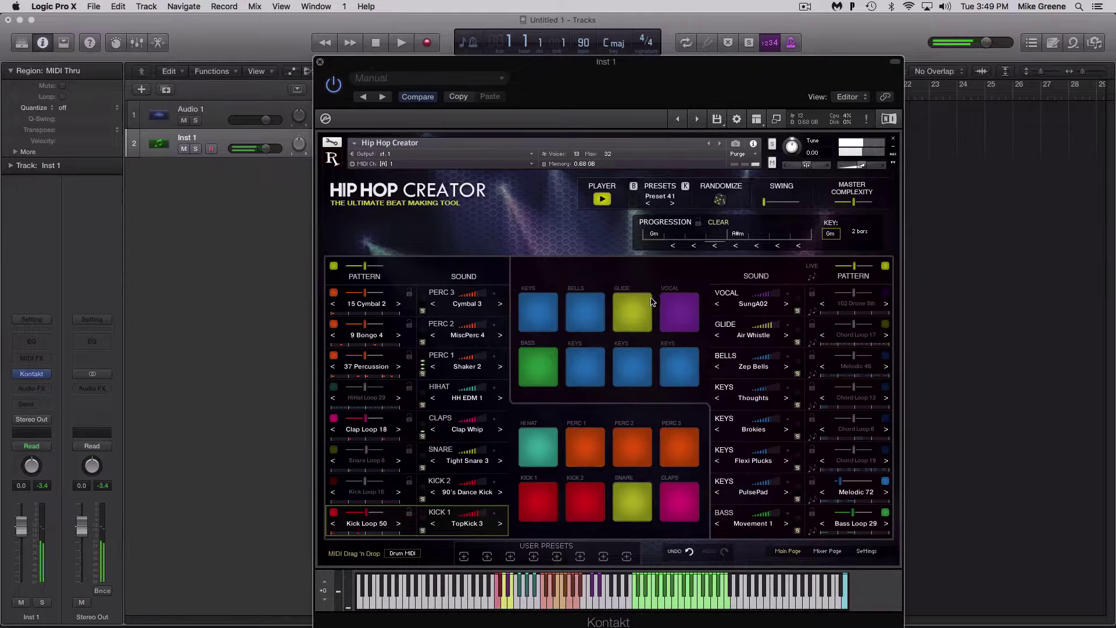
left_click(648, 203)
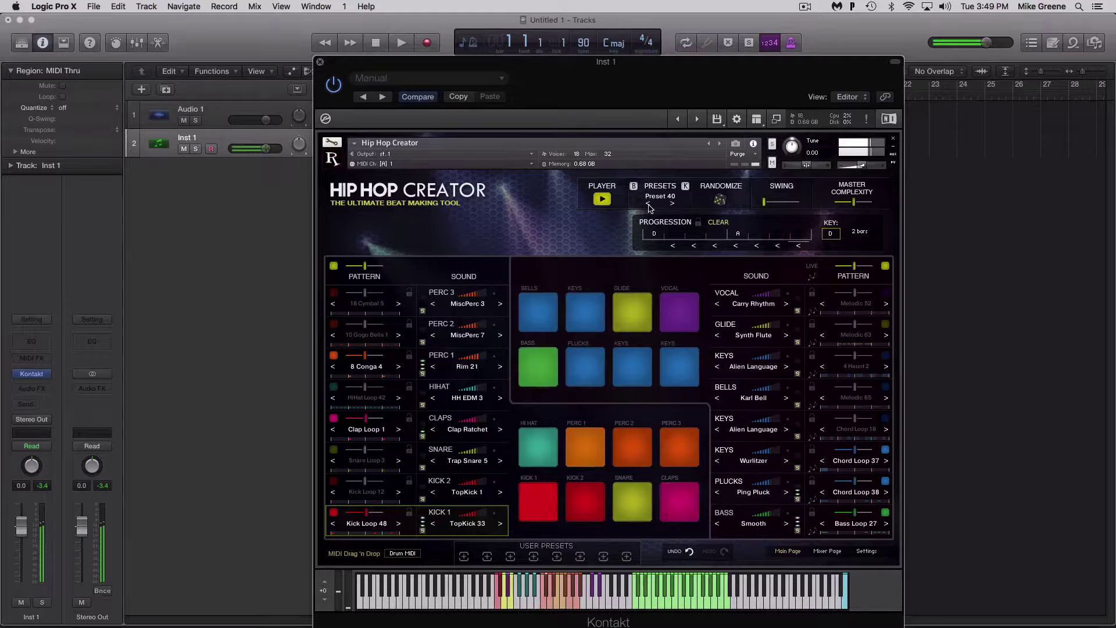
Randomize the beat five times while listening to the results, and stop the player
left_click(720, 202)
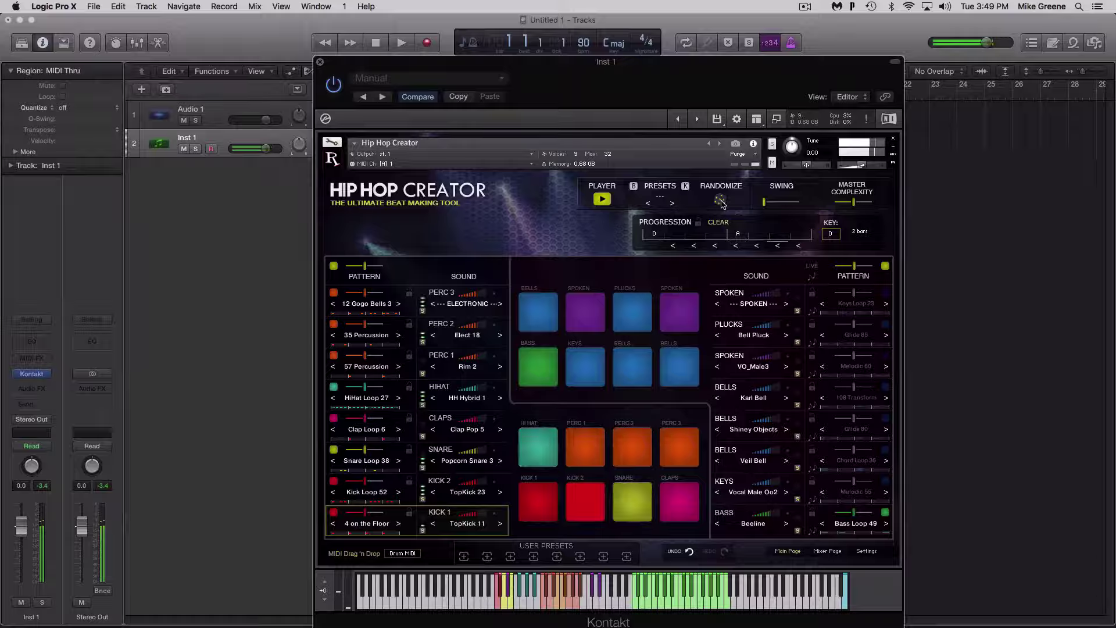
left_click(721, 201)
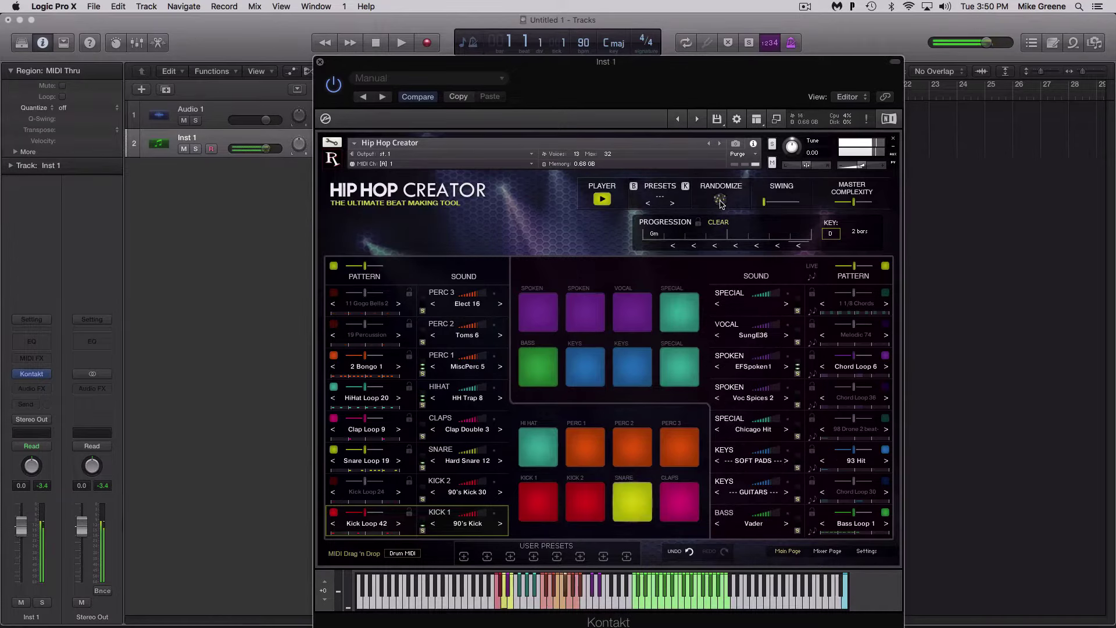
left_click(721, 201)
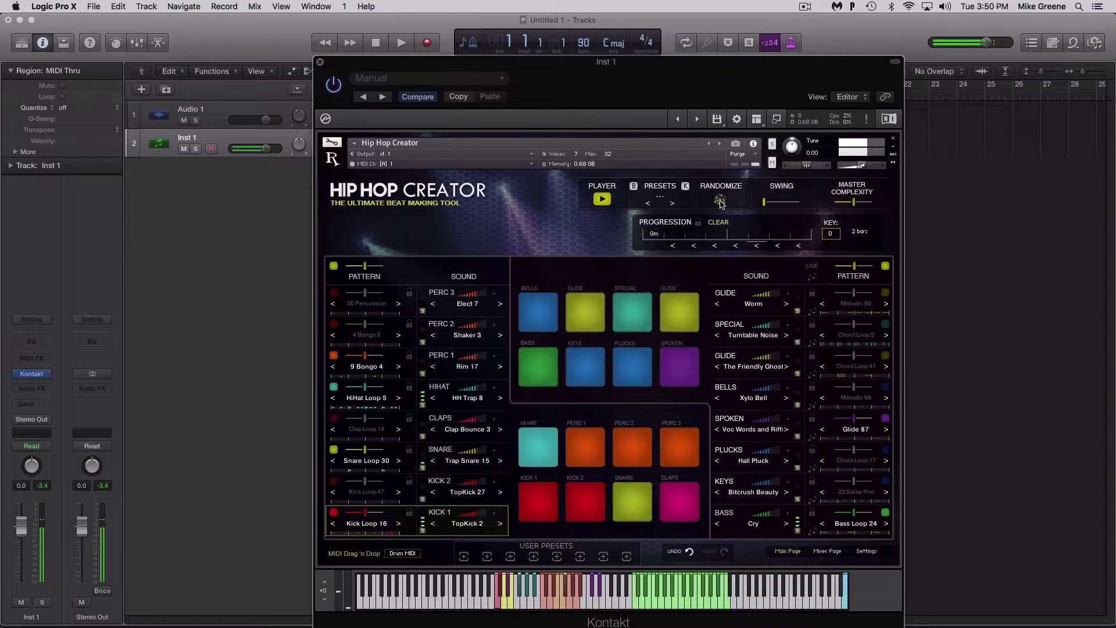
left_click(721, 201)
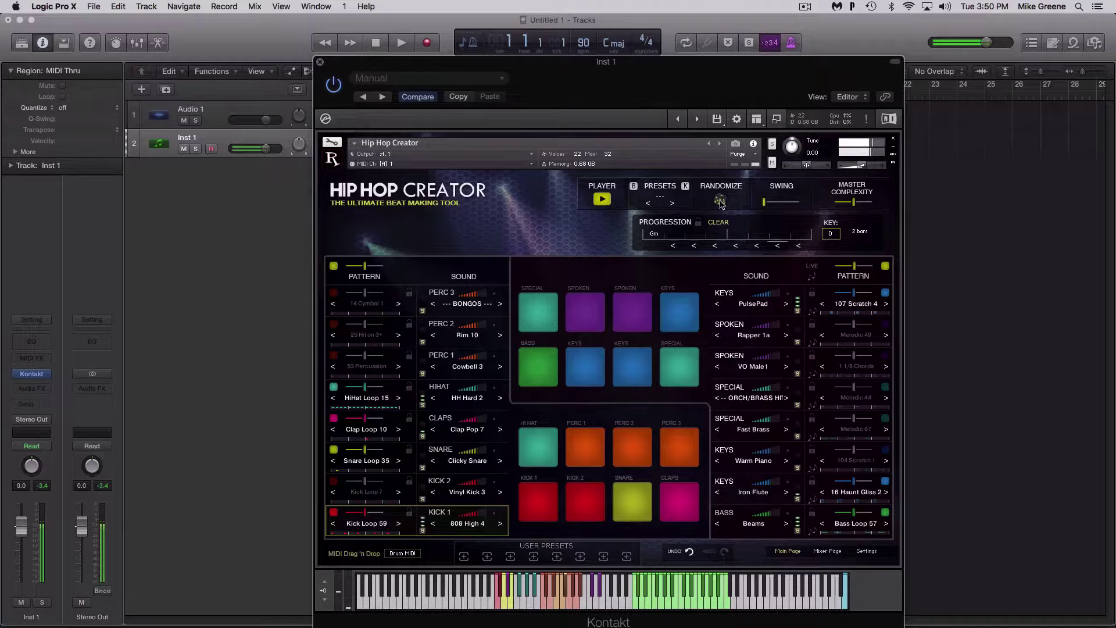
left_click(720, 202)
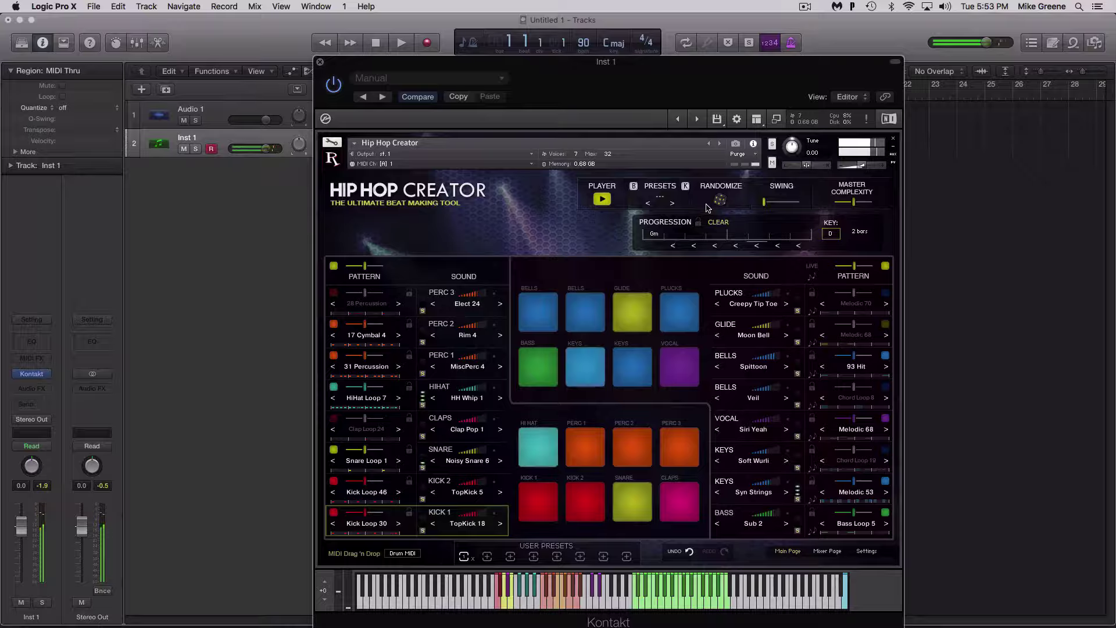
left_click(602, 200)
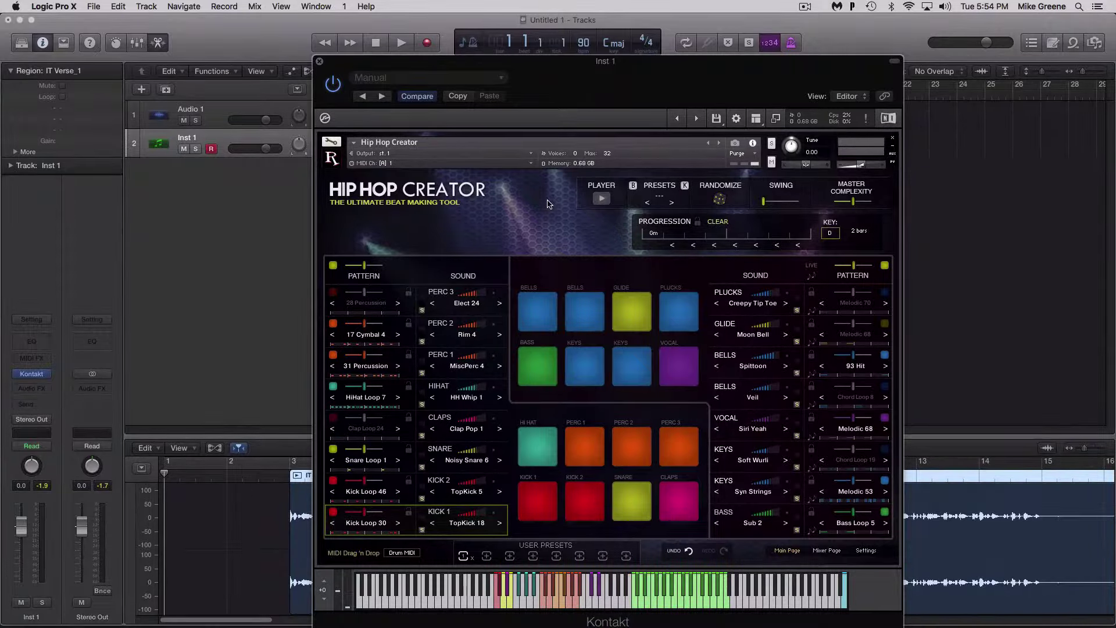
Play the project to hear the beat with the IT Verse_1 region, close the instrument window and stop playback
key("space")
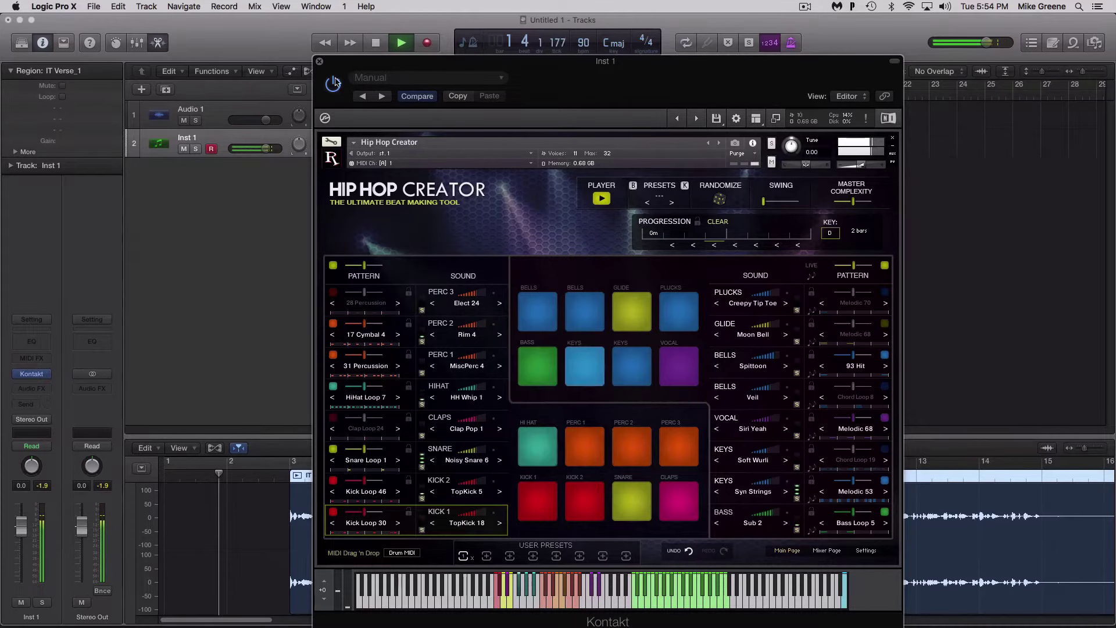
key("super+w")
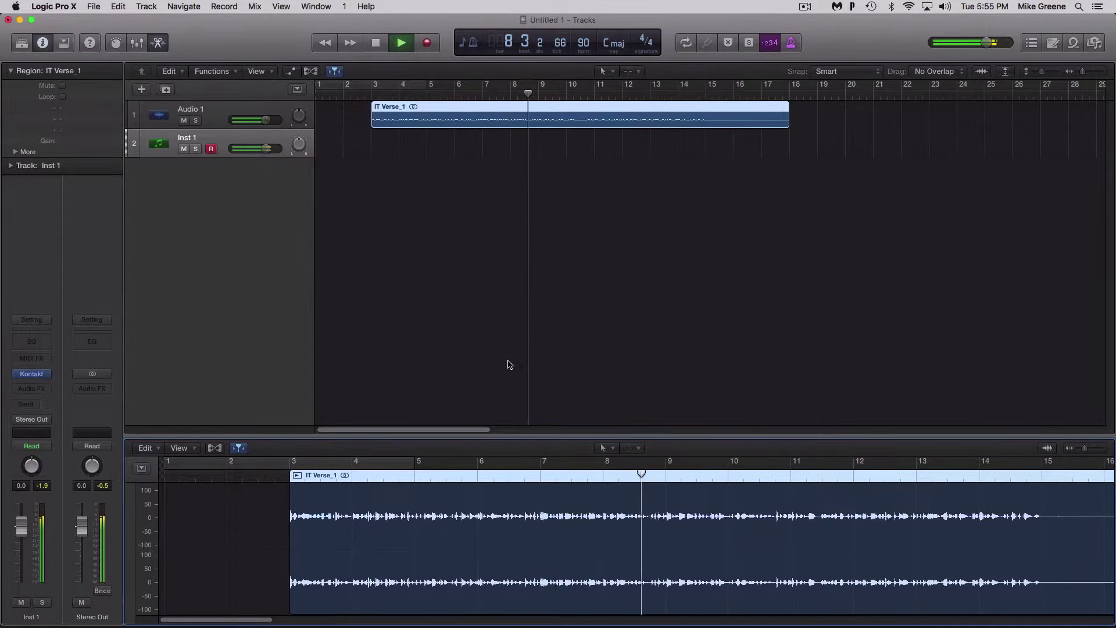
key("space")
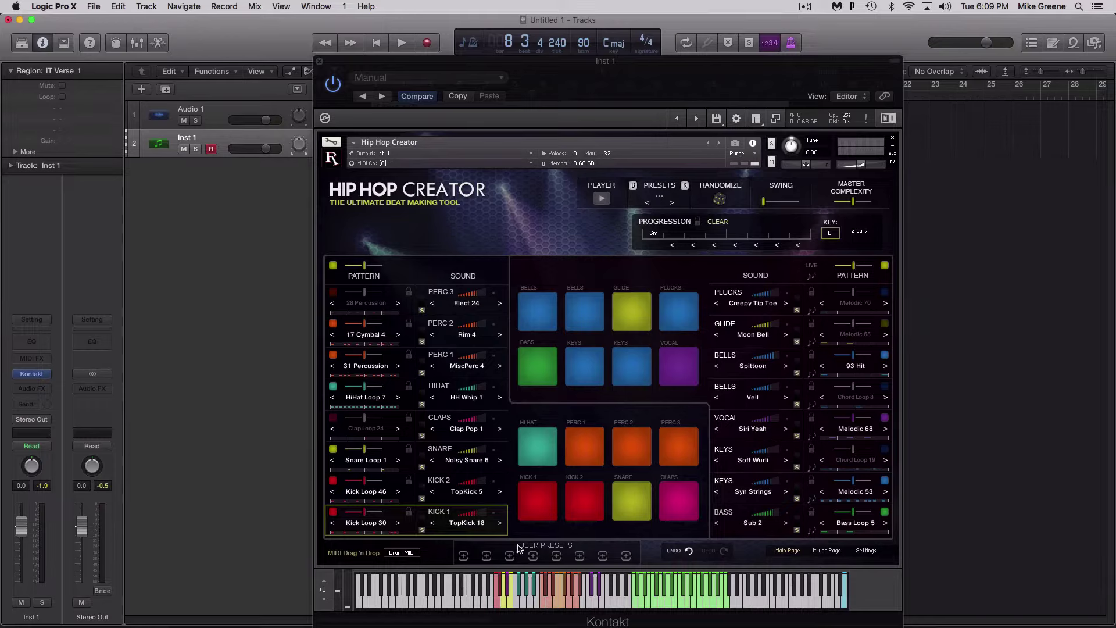
Save the current beat to the first user preset slot and start the instrument's player
left_click(463, 558)
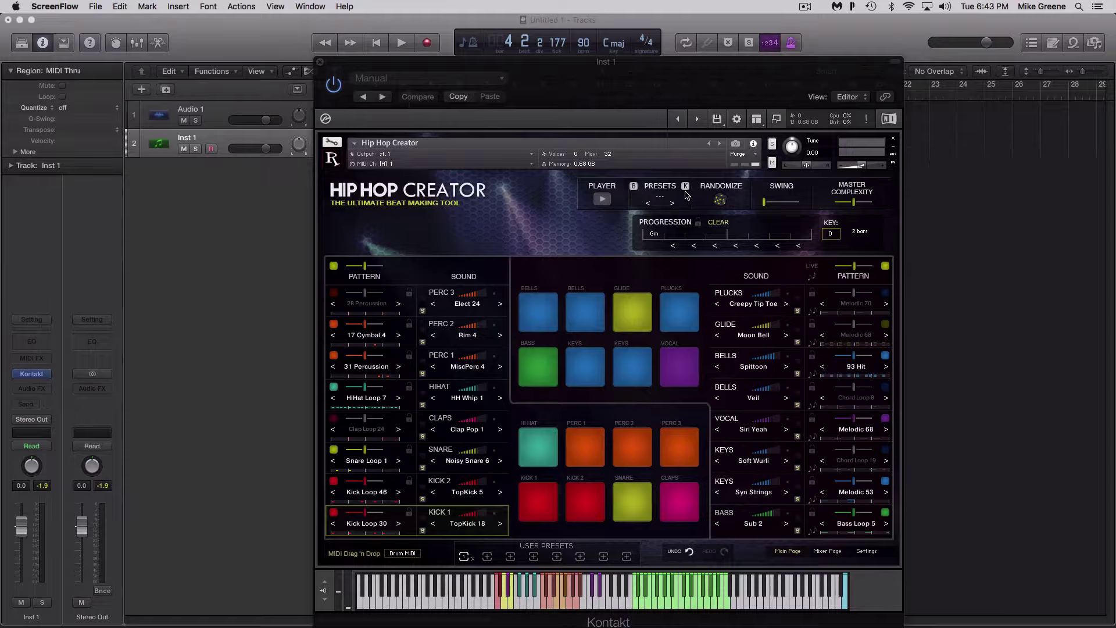
left_click(602, 200)
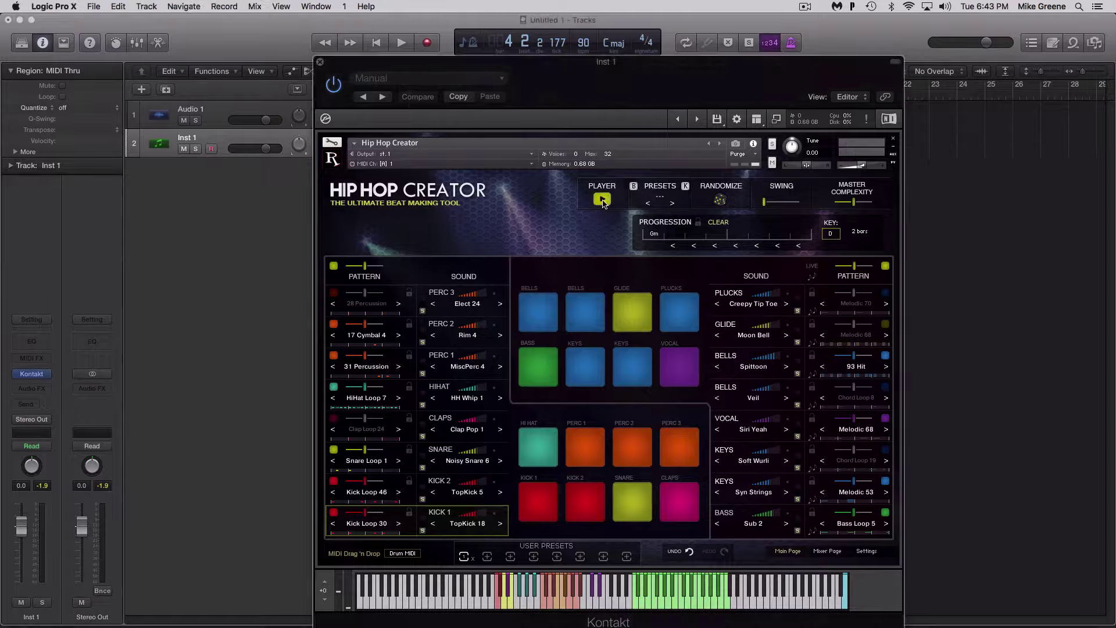
Load Preset 1 for the drum section only, and randomize only the melodic section five times
left_click(673, 204)
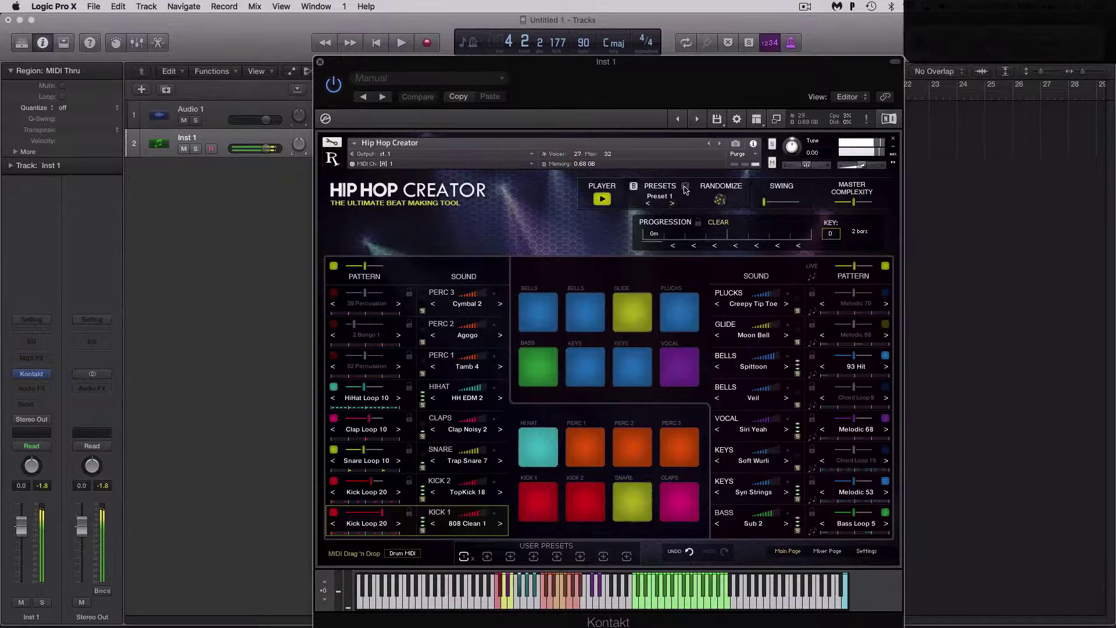
left_click(720, 200)
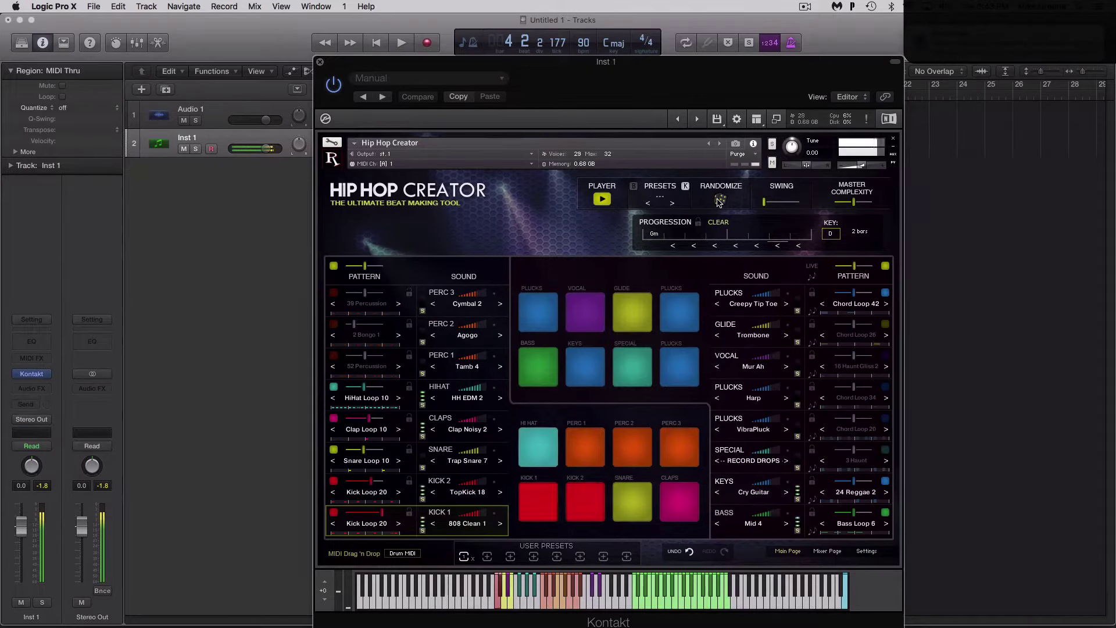
left_click(721, 200)
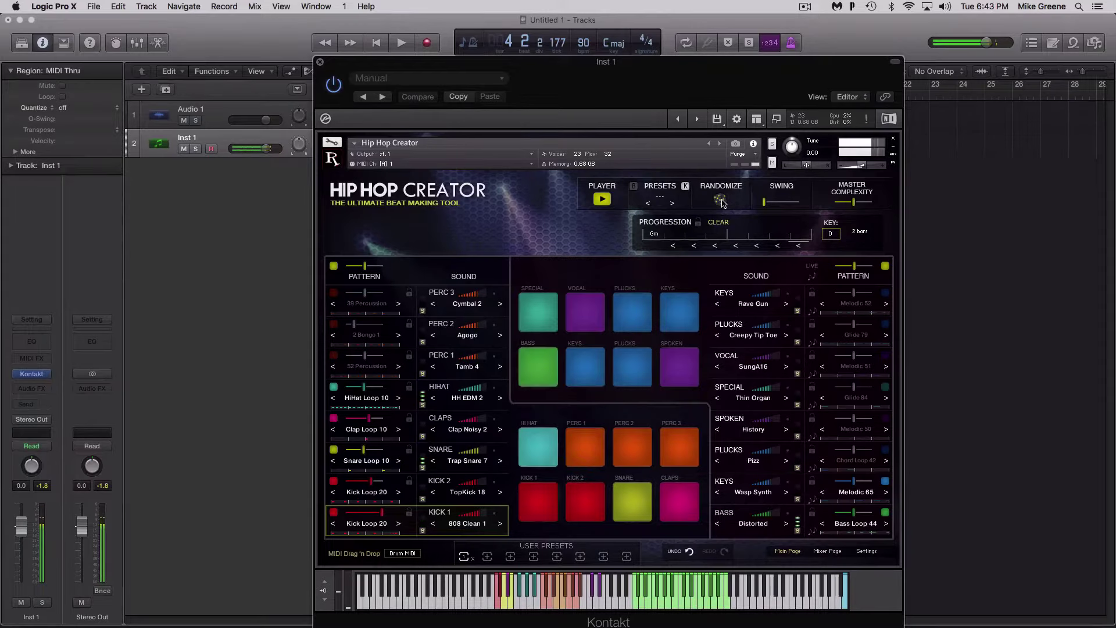
left_click(721, 202)
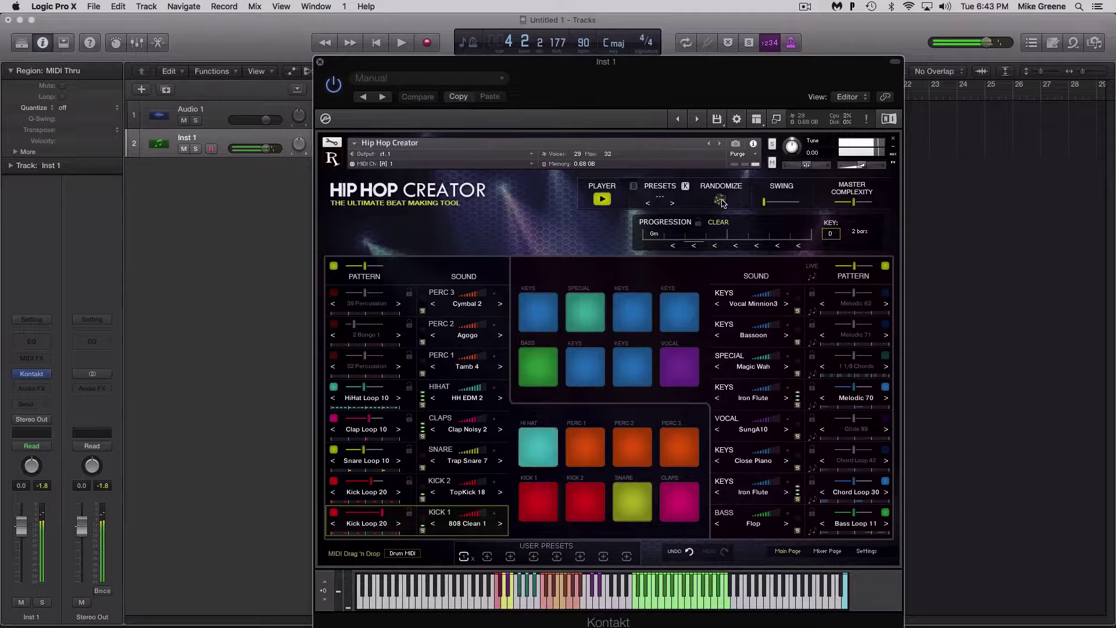
left_click(721, 201)
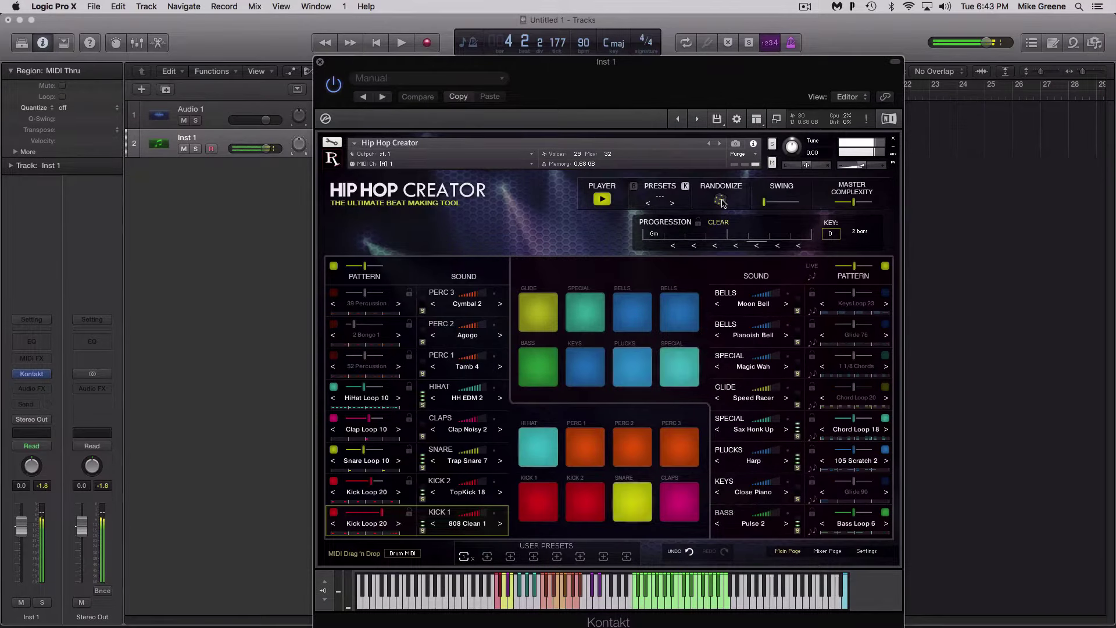
left_click(721, 202)
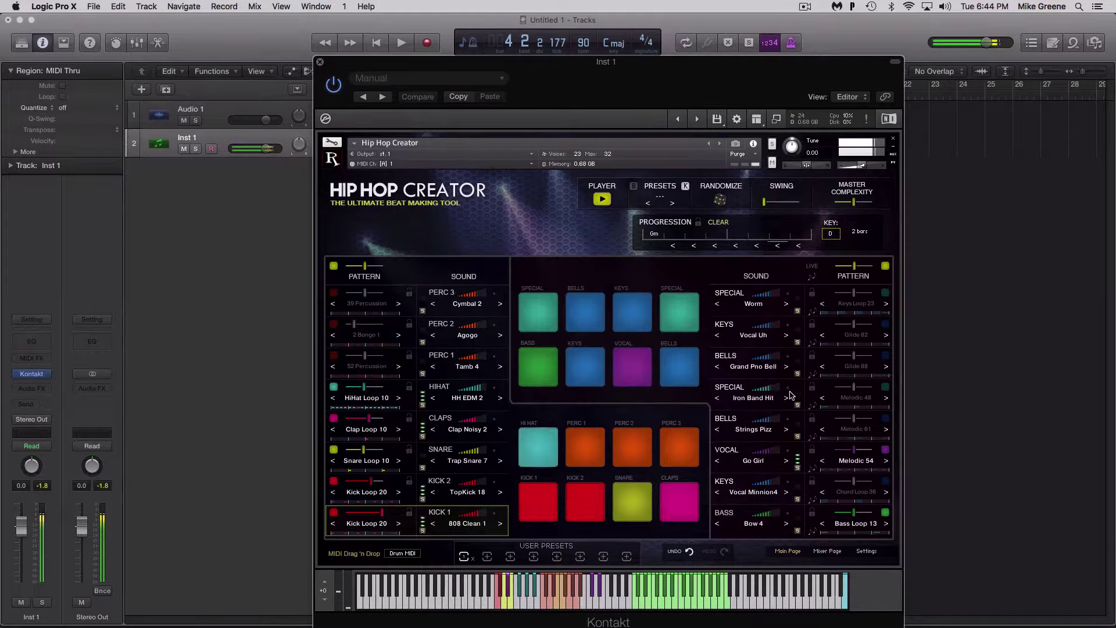
Lock the Go Girl vocal, bass, Kick 1, Kick 2, snare, claps and hi-hat parts against randomization
left_click(812, 450)
left_click(812, 512)
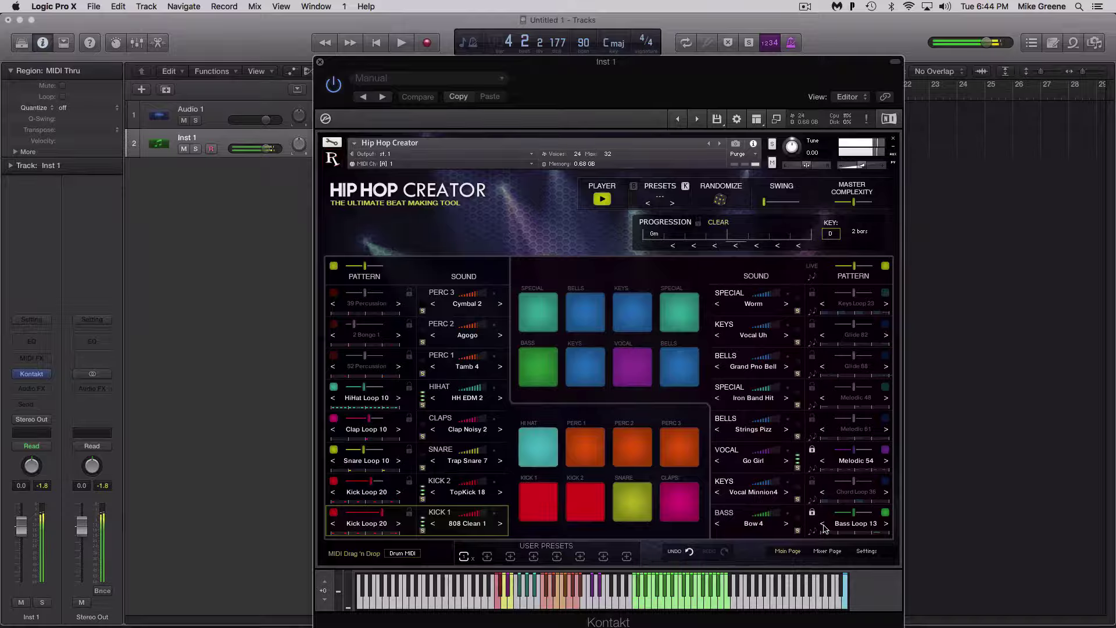
left_click(410, 512)
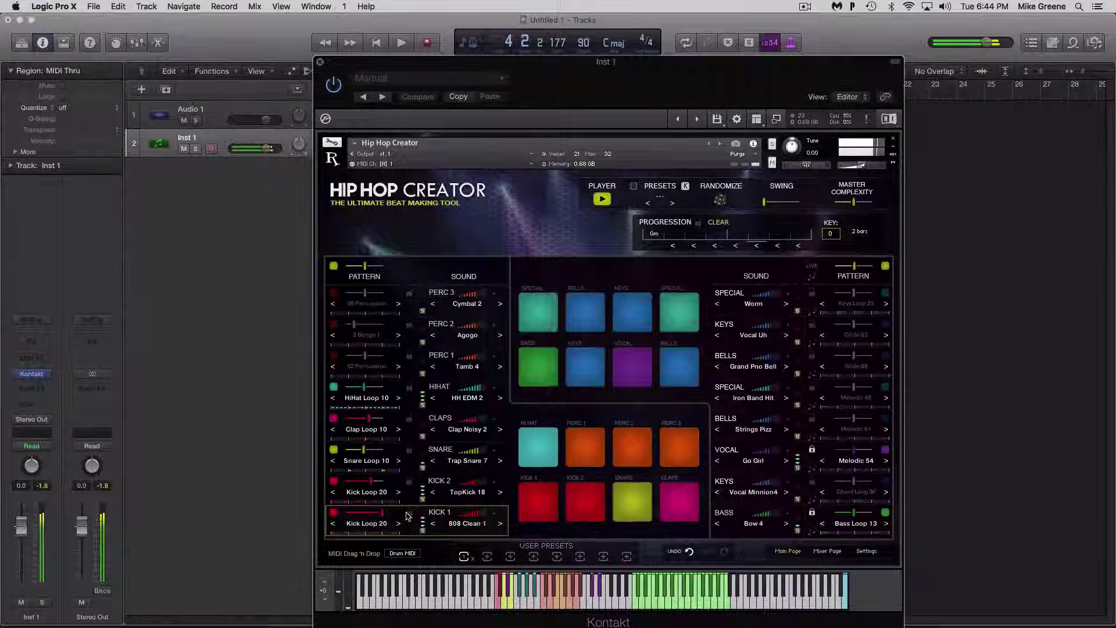
left_click(409, 480)
left_click(410, 449)
left_click(409, 418)
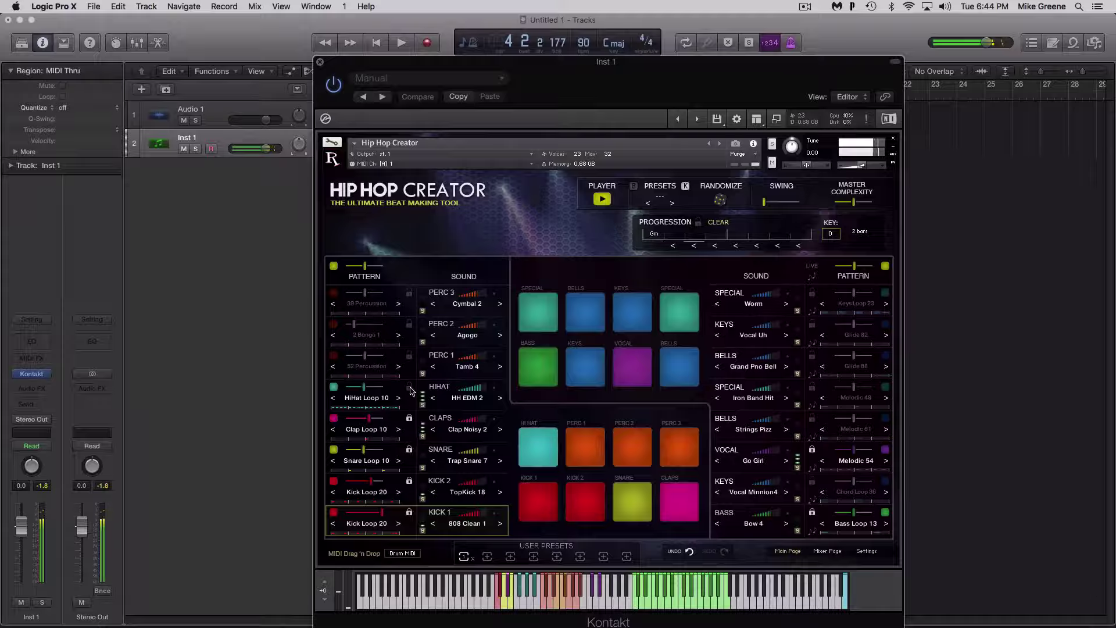
left_click(409, 388)
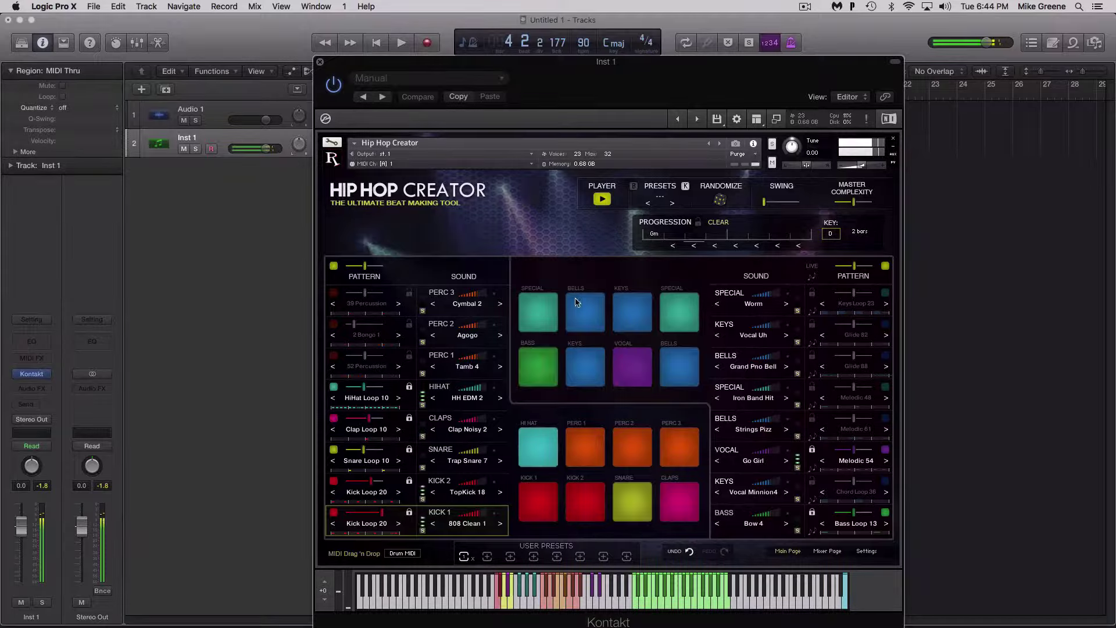
Randomize the remaining unlocked parts twice during playback and stop the player
left_click(720, 201)
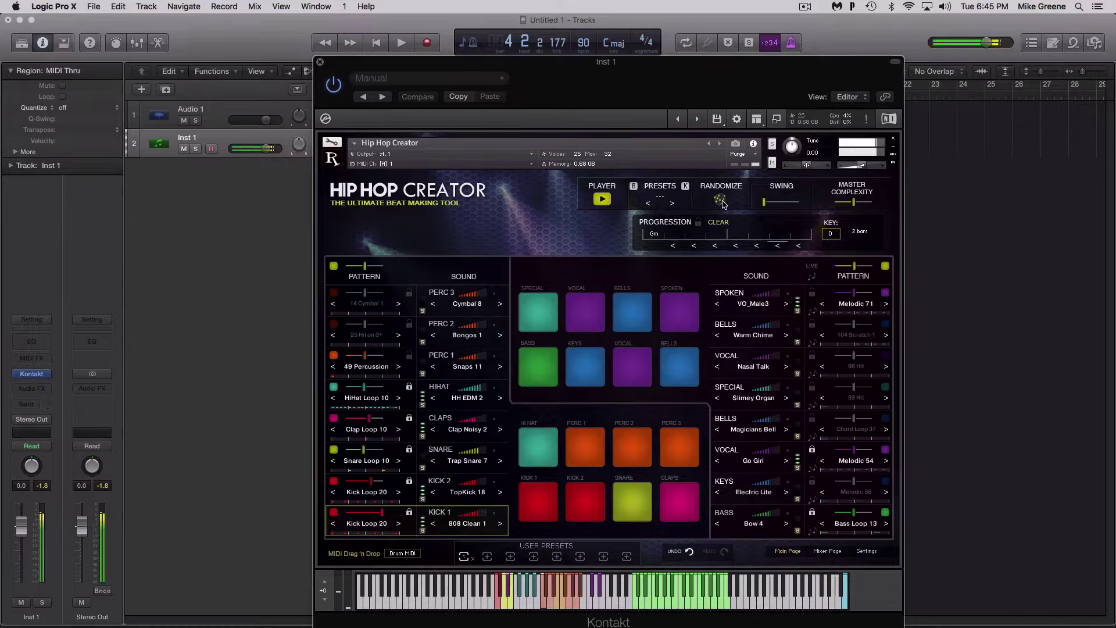
left_click(721, 200)
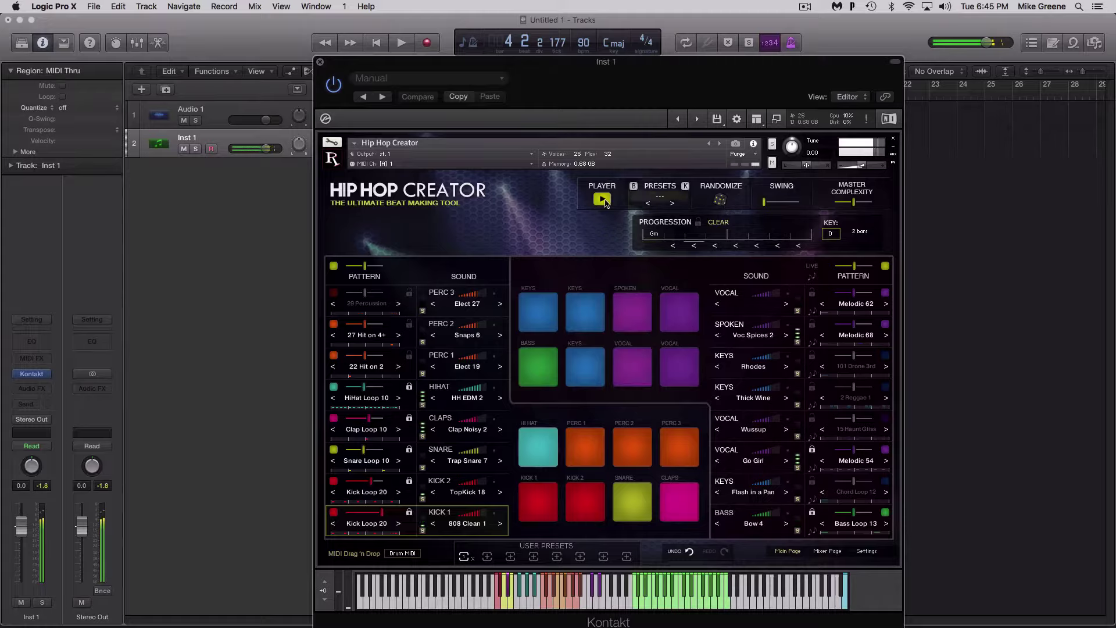
left_click(603, 200)
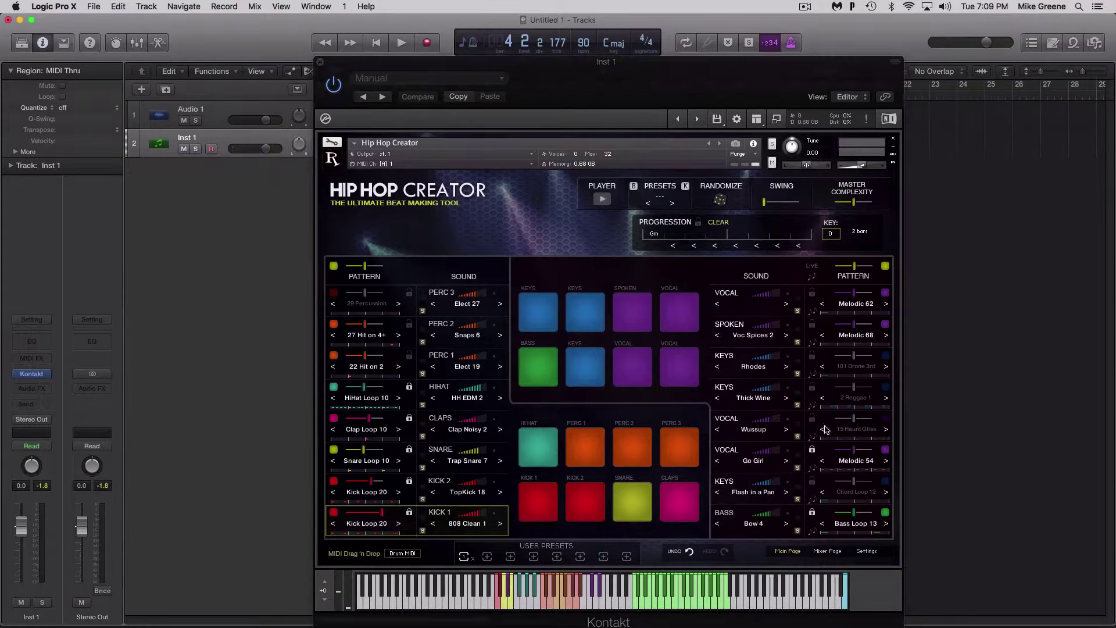
Unlock all locked parts and turn off every drum and melodic pattern
left_click(811, 452)
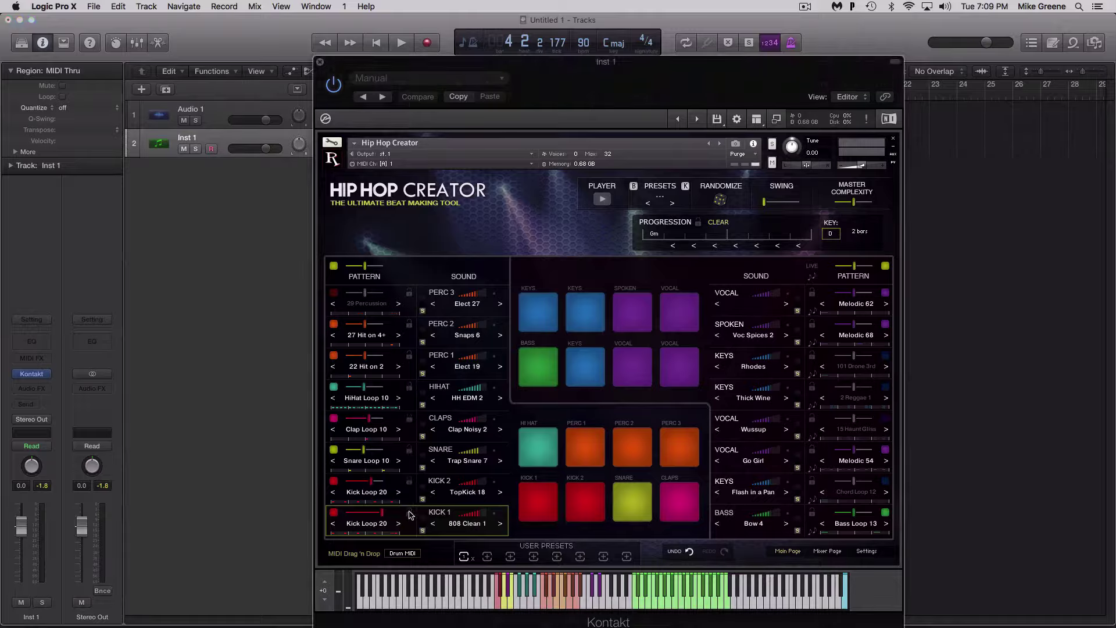
left_click(334, 266)
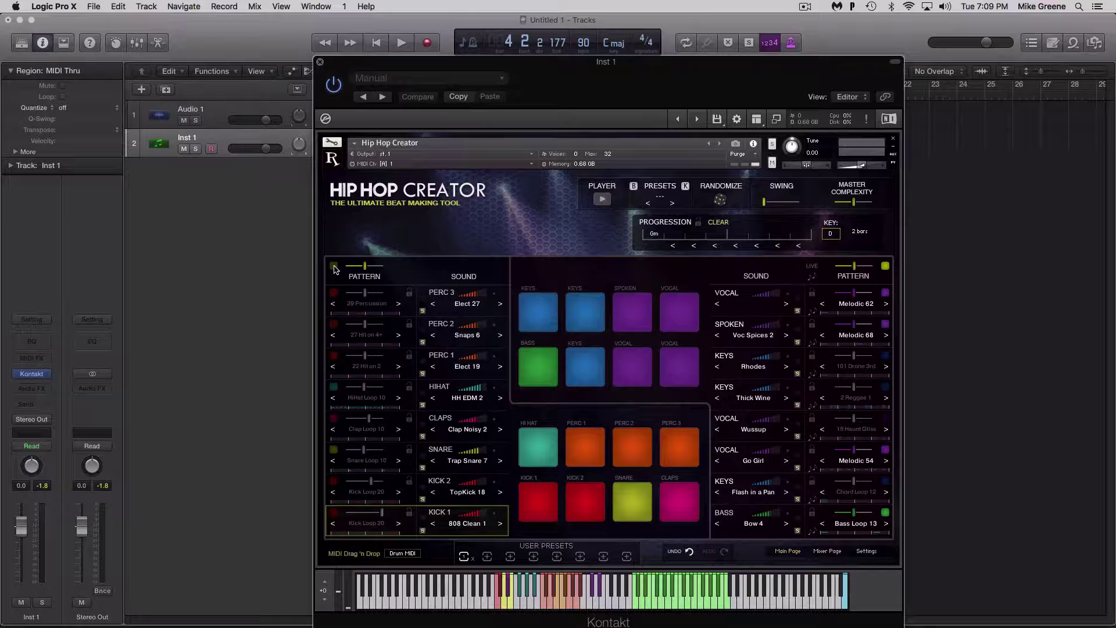
left_click(884, 449)
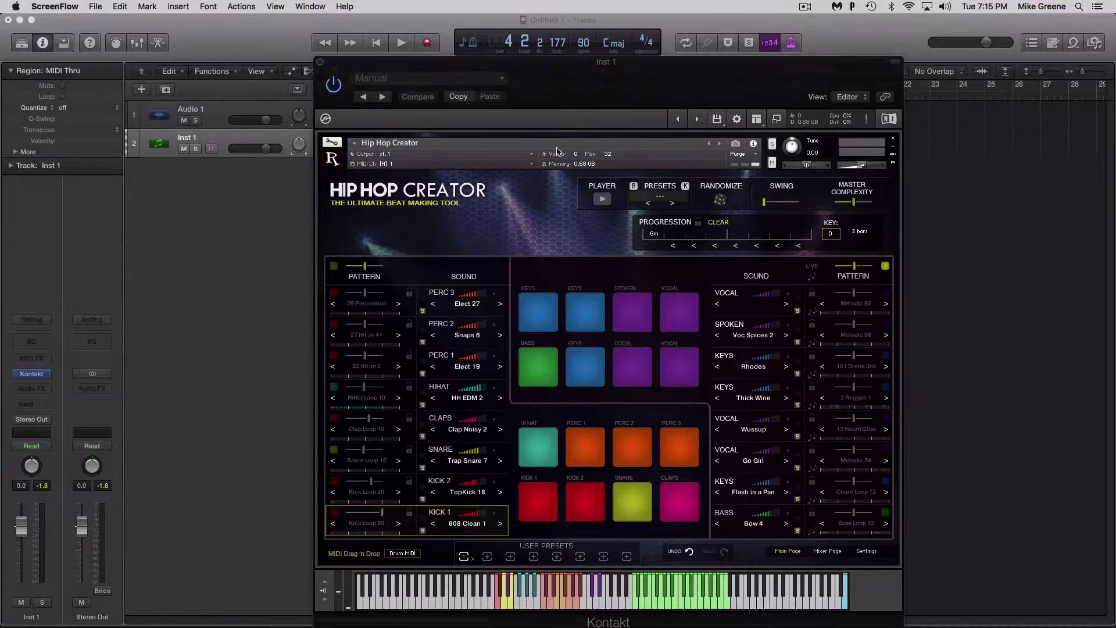
Turn on the Kick 1 pattern and play it, stopping and restarting the player with the purple keyswitches on the keyboard
left_click(601, 201)
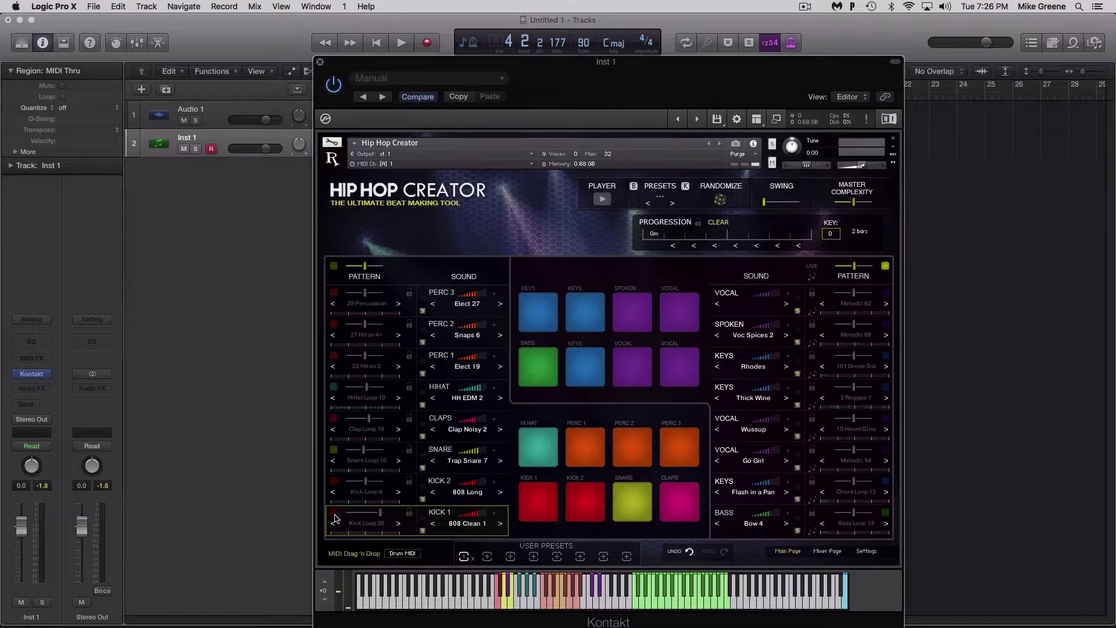
left_click(334, 514)
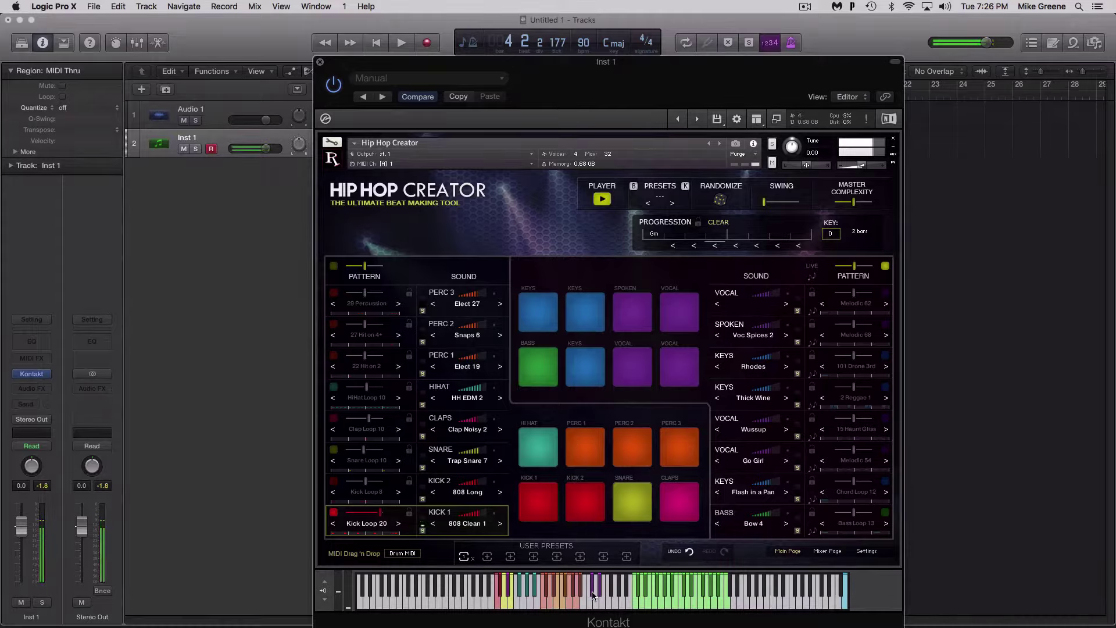
left_click(592, 592)
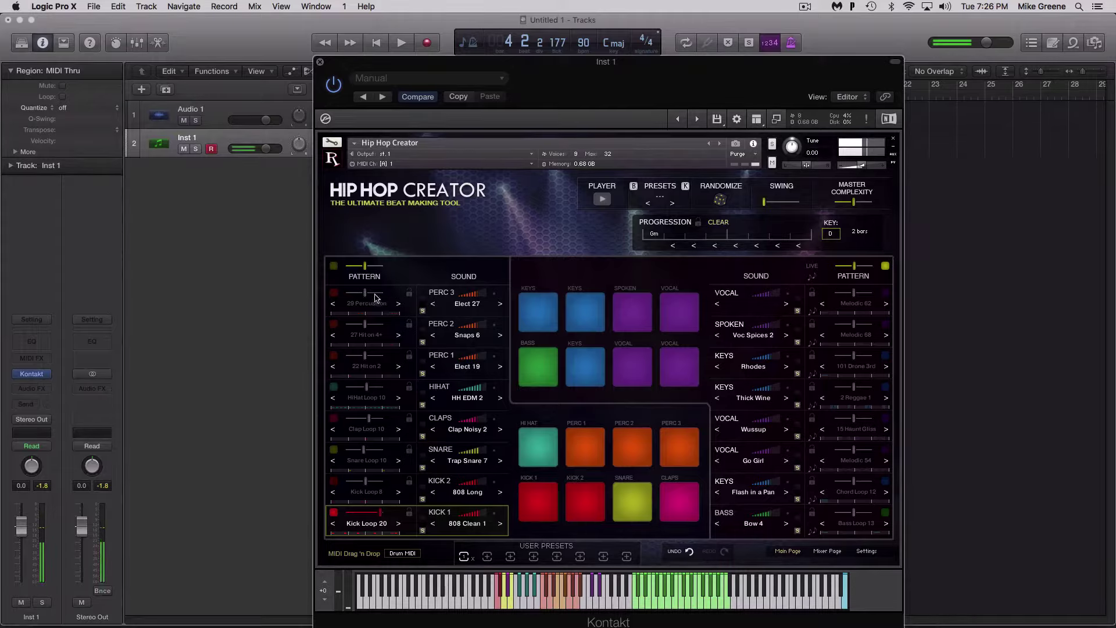
left_click(599, 590)
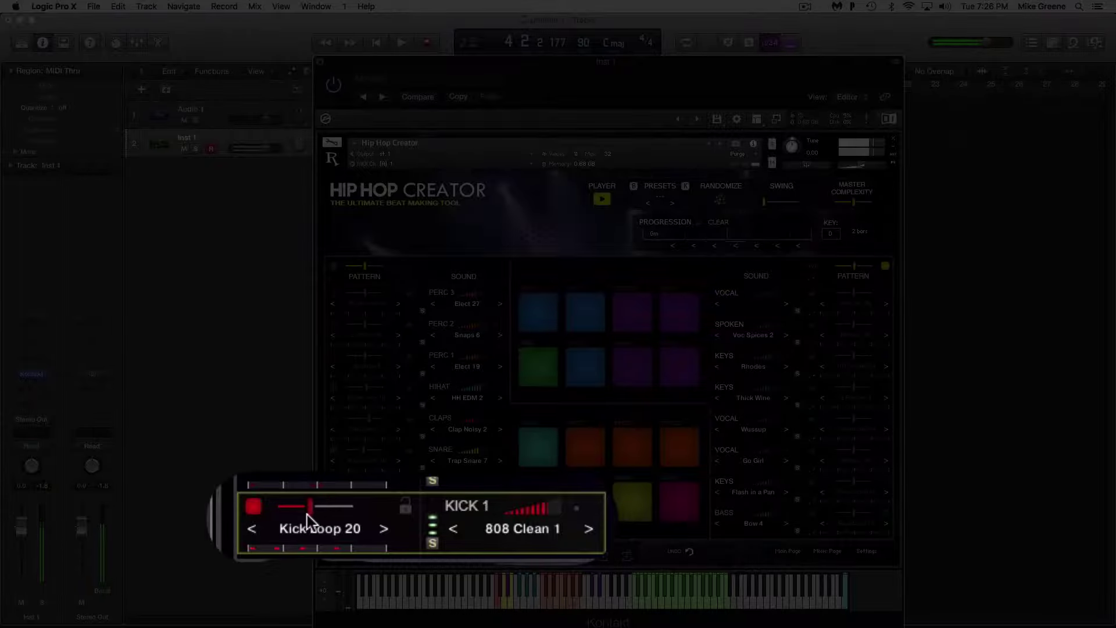
Vary the Kick 1 pattern's complexity and set it to mid-range, and turn on HiHat Loop 10 and adjust its complexity
left_click_drag(307, 514, 286, 515)
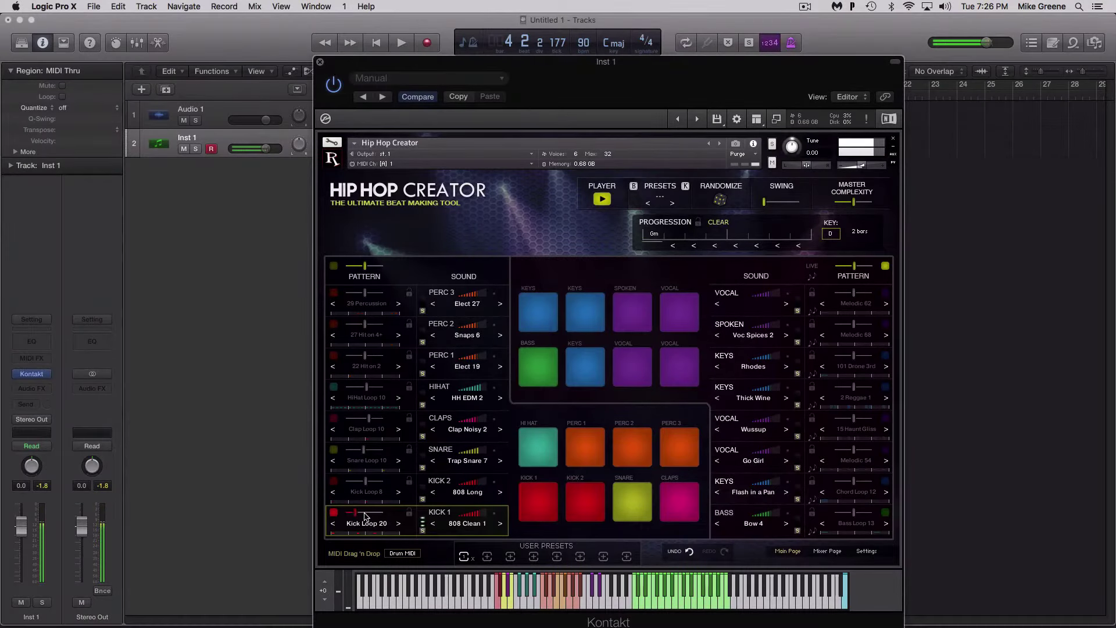
mouse_move(364, 515)
left_mouse_down()
mouse_move(386, 514)
mouse_move(357, 517)
left_mouse_up()
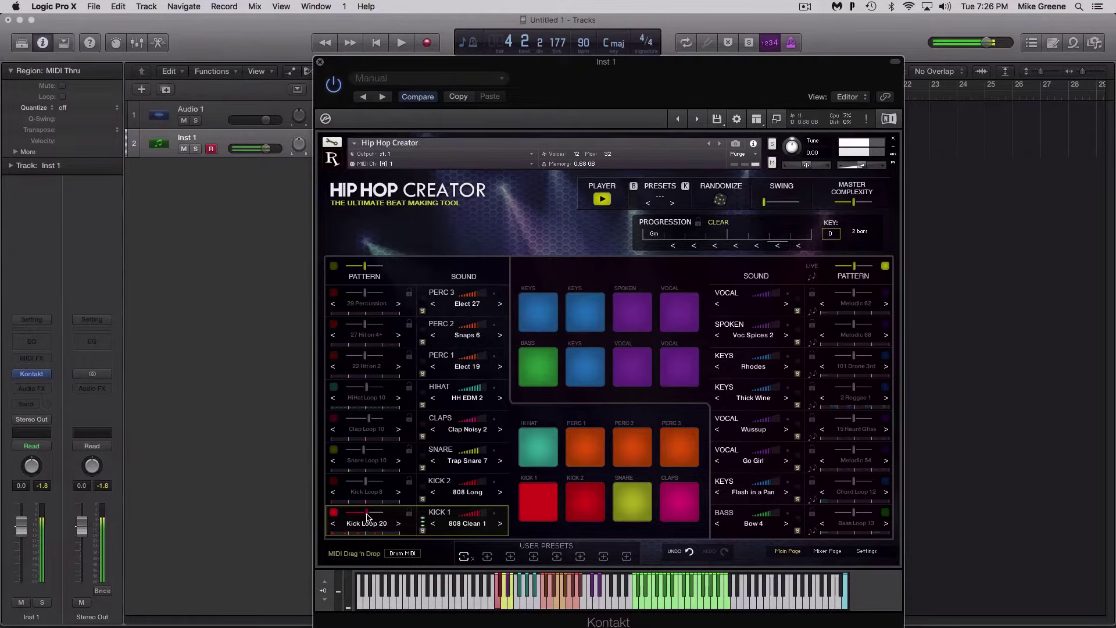
left_click(334, 387)
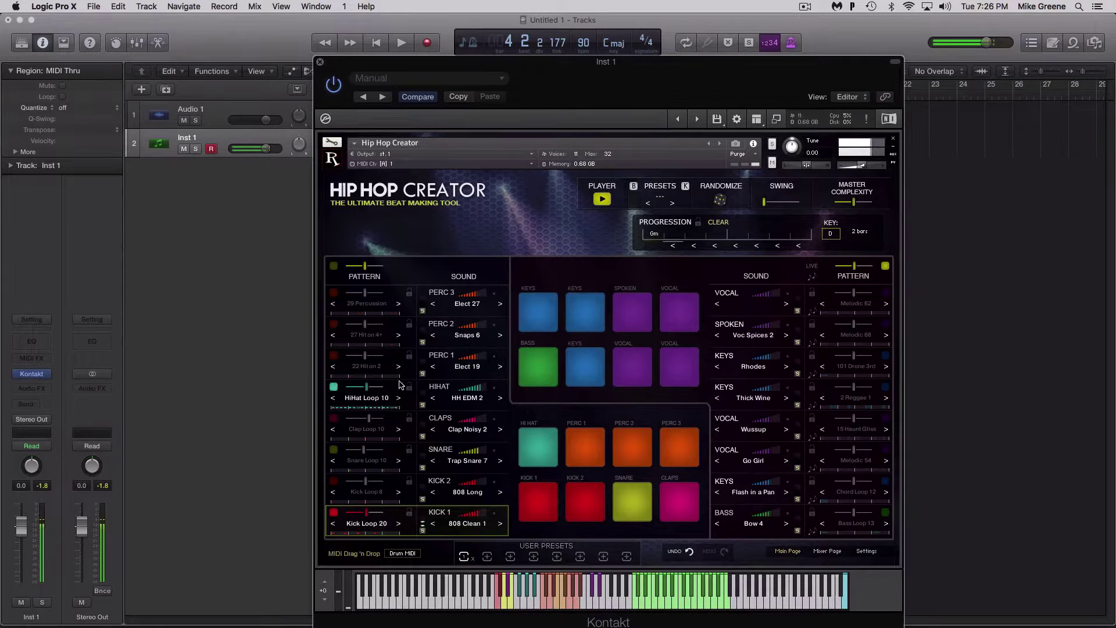
mouse_move(369, 389)
left_mouse_down()
mouse_move(386, 391)
mouse_move(349, 390)
mouse_move(367, 391)
left_mouse_up()
Turn on the Snare Loop 10 pattern and turn off the hi-hat pattern
left_click(336, 450)
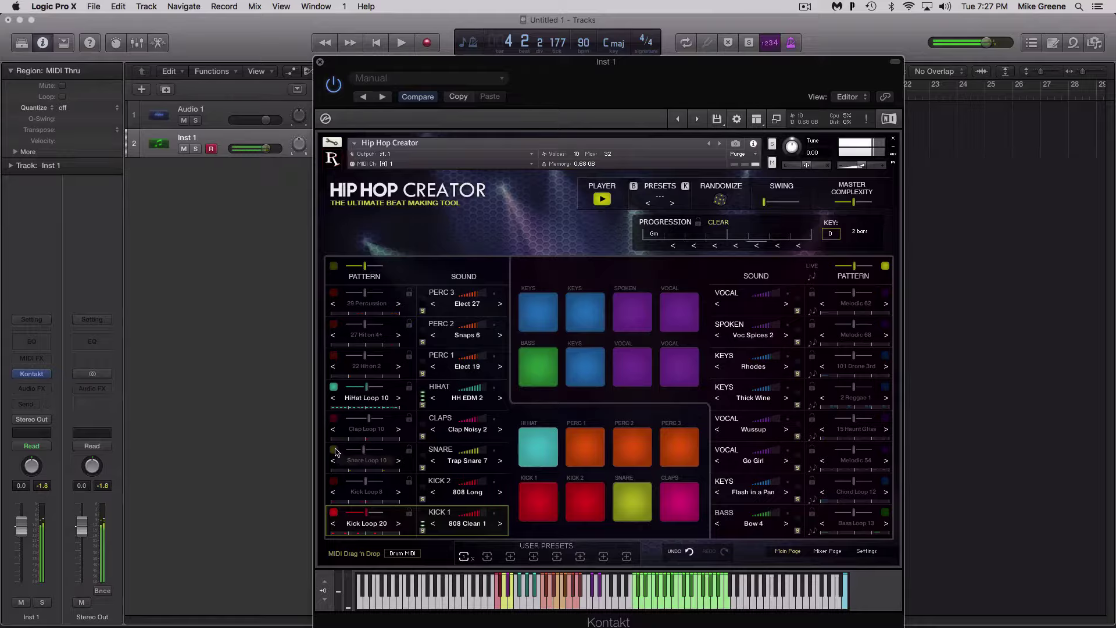
left_click(335, 449)
left_click(335, 449)
left_click(334, 387)
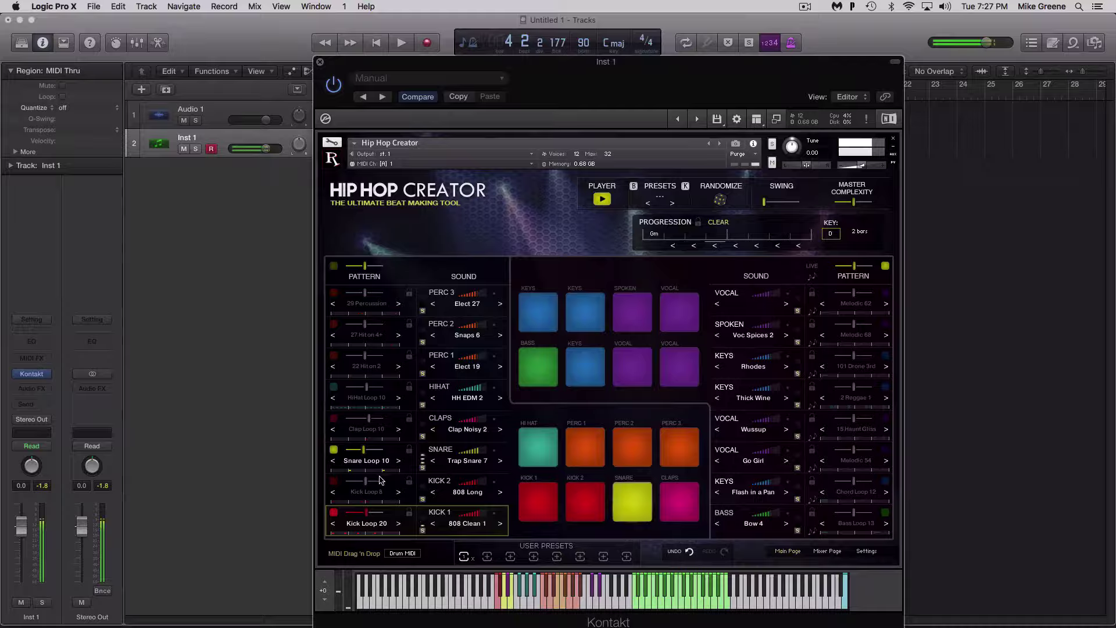
Browse the available Kick 1 patterns and switch Kick 1 to Kick Loop 21
left_click(382, 526)
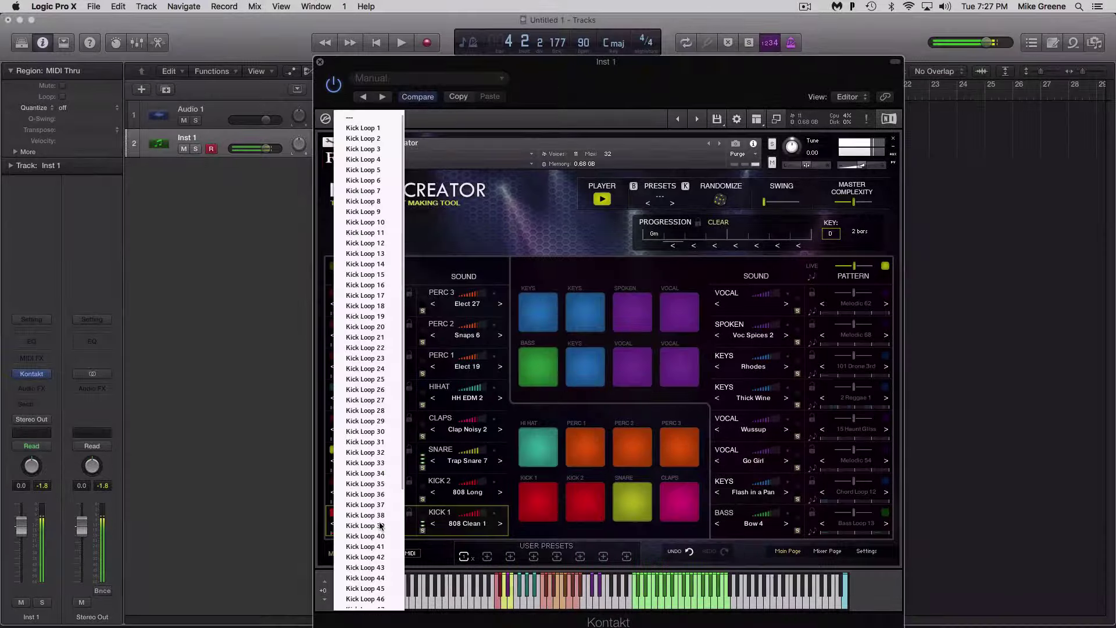
scroll(374, 374, "down", 3)
scroll(373, 374, "down", 5)
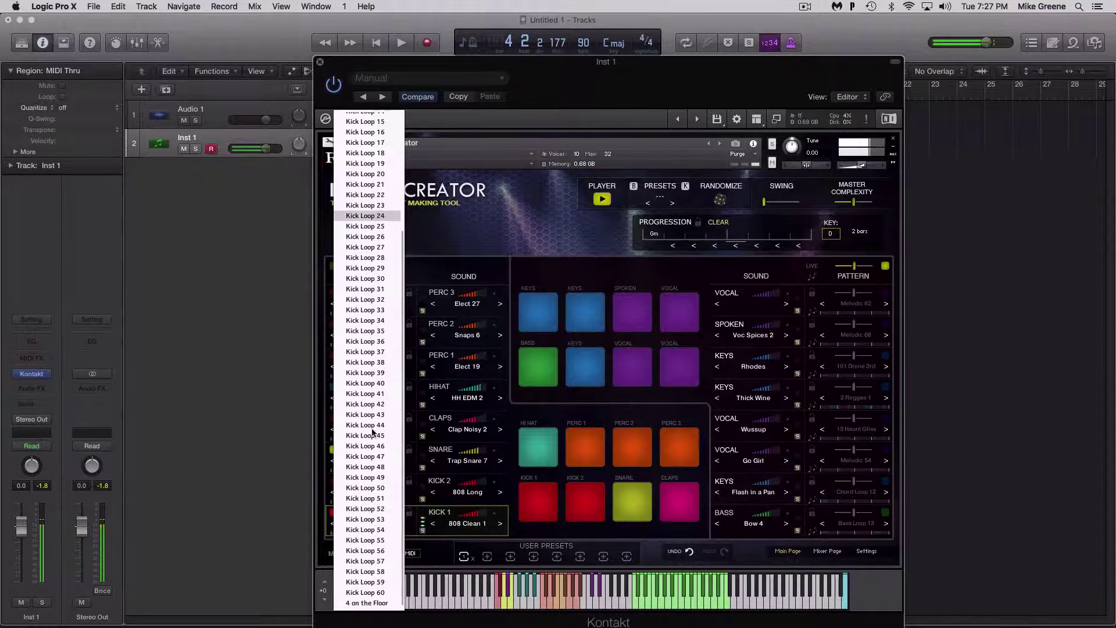
left_click(417, 493)
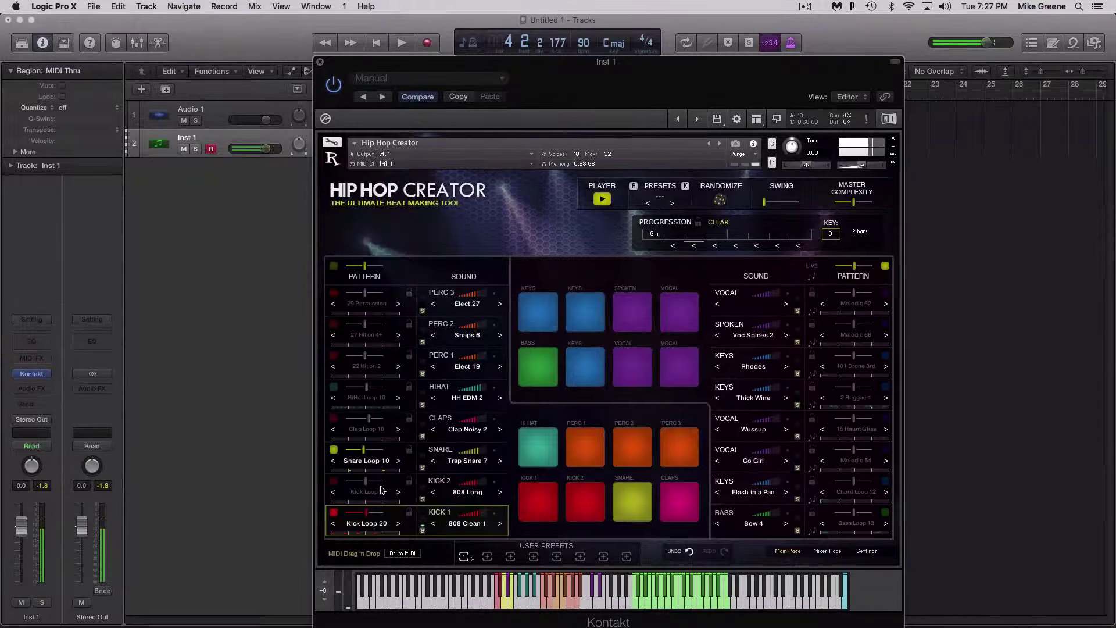
left_click(398, 524)
Browse and audition Kick 1 sounds including EDM Kick 1, TopKick 3 and Vinyl Kick 1, and settle on 808 Dirty
left_click(483, 524)
scroll(483, 489, "down", 15)
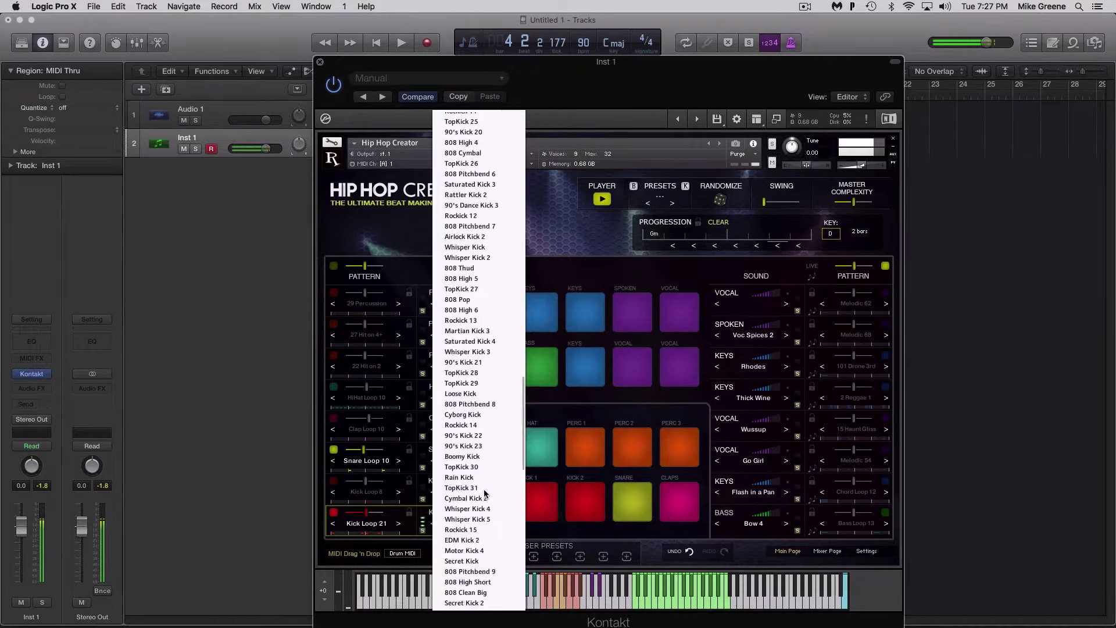
scroll(485, 492, "up", 5)
left_click(489, 505)
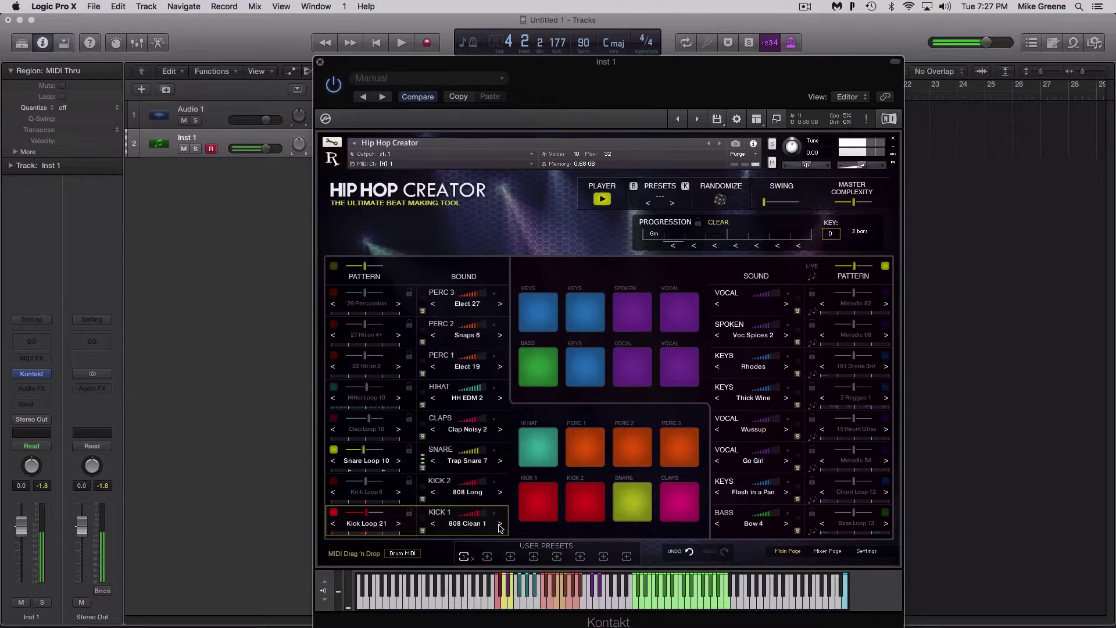
left_click(501, 523)
left_click(501, 524)
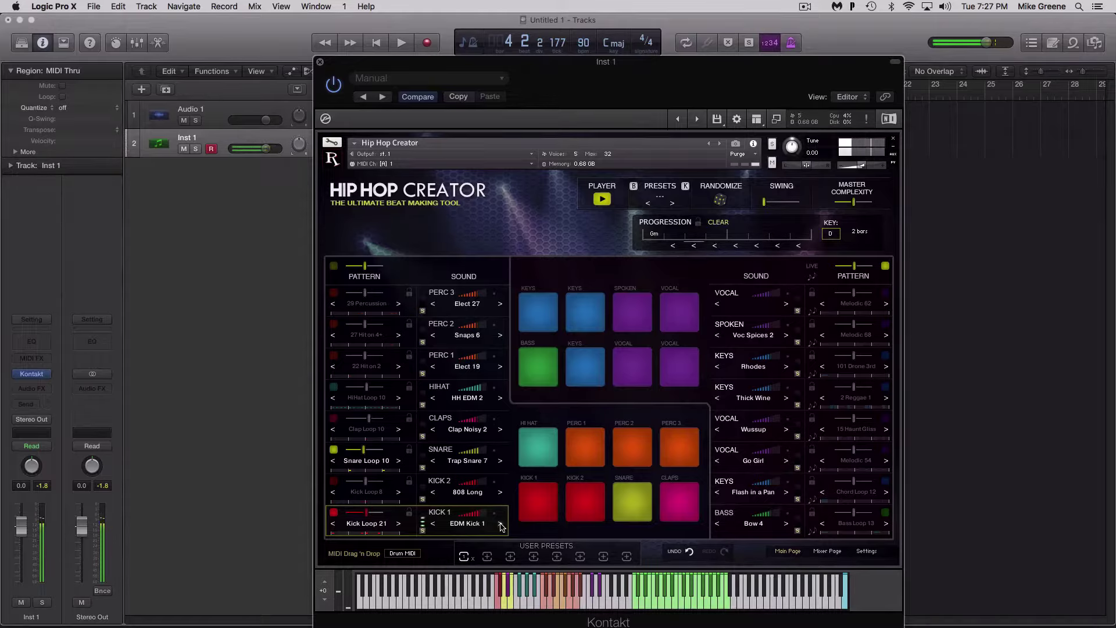
left_click(501, 523)
left_click(500, 523)
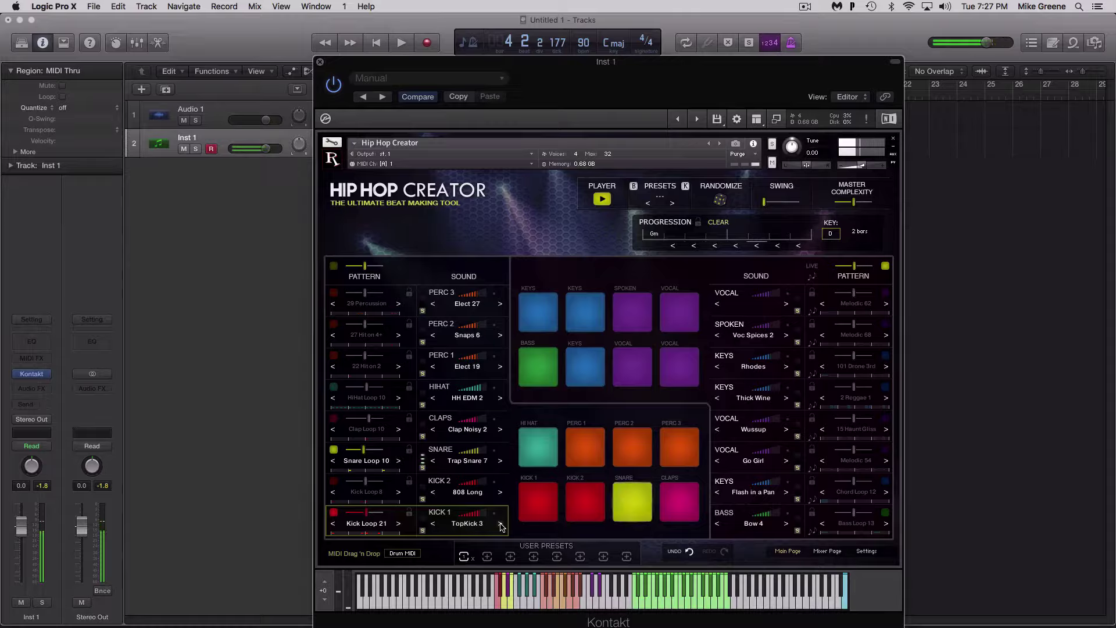
left_click(500, 524)
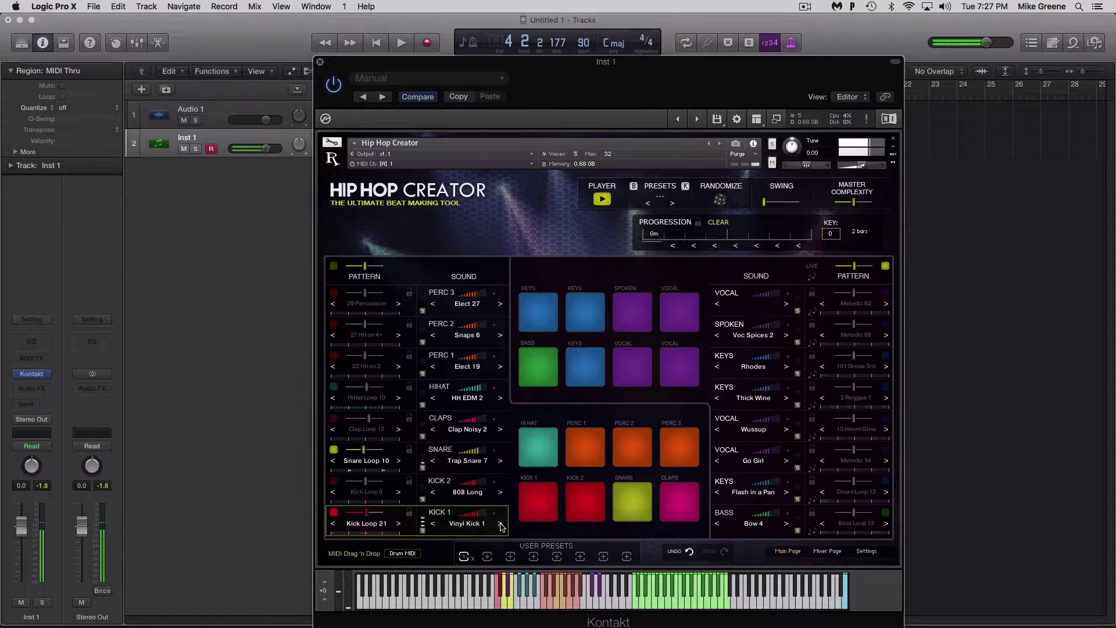
left_click(433, 524)
Raise the snare pattern's complexity slightly and switch it to Snare Loop 11
left_click(378, 451)
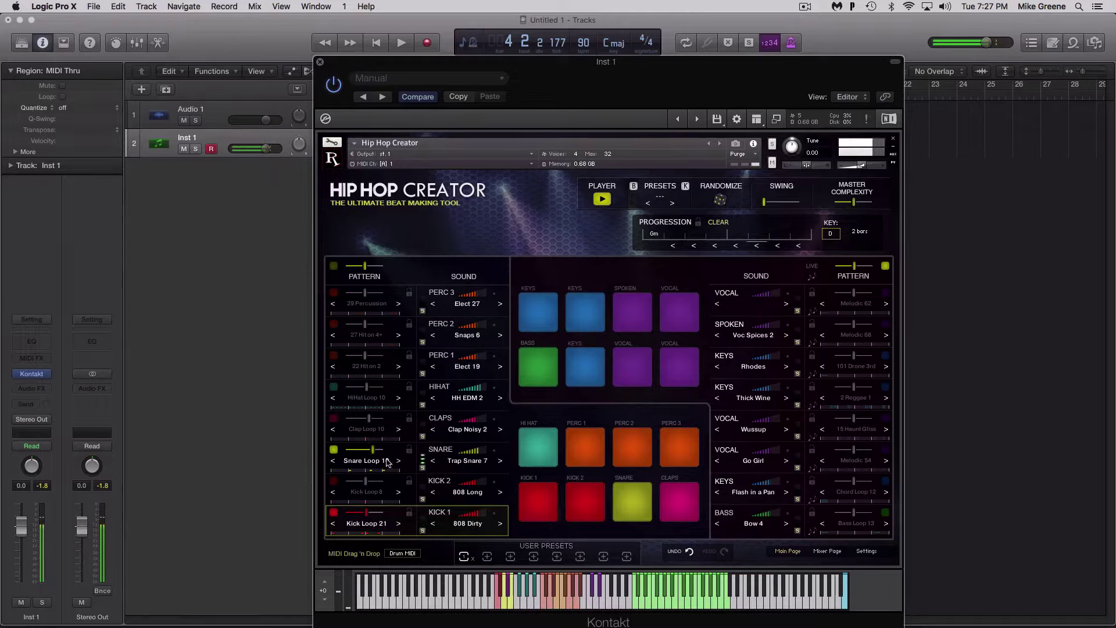
left_click(398, 460)
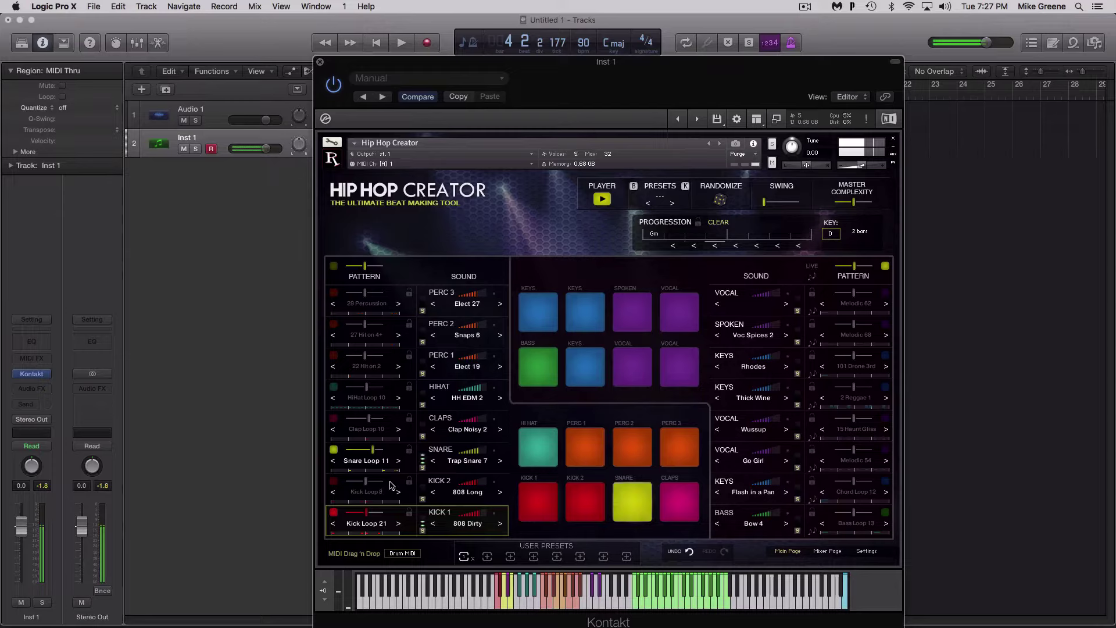
Switch the snare pattern to Snare Loop 12, and turn on the claps pattern with Clap Loop 11
left_click(399, 460)
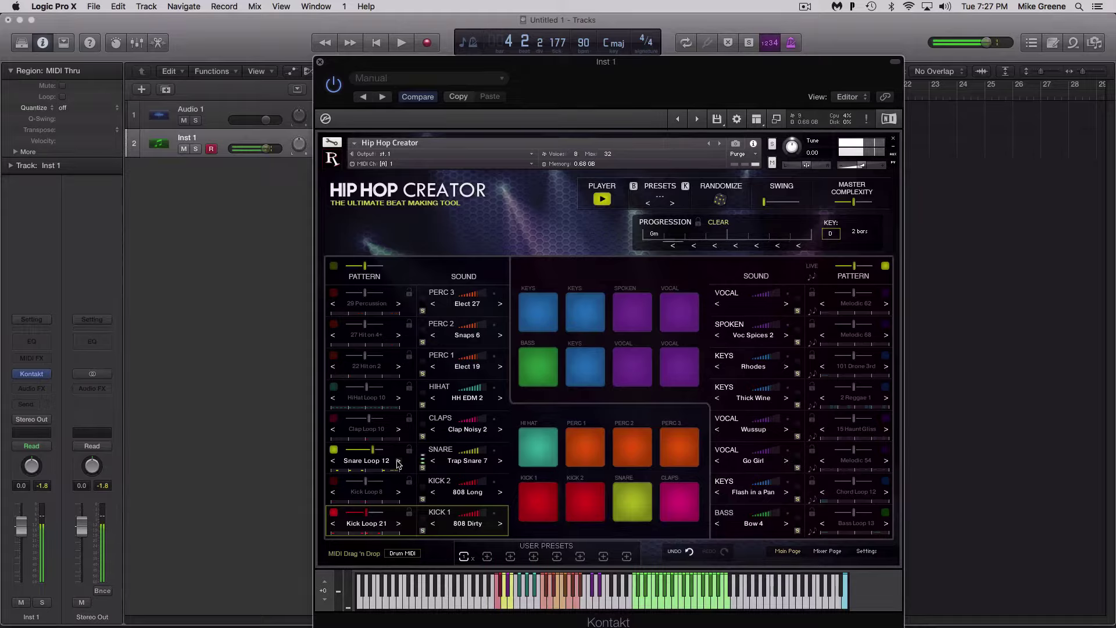
left_click(335, 418)
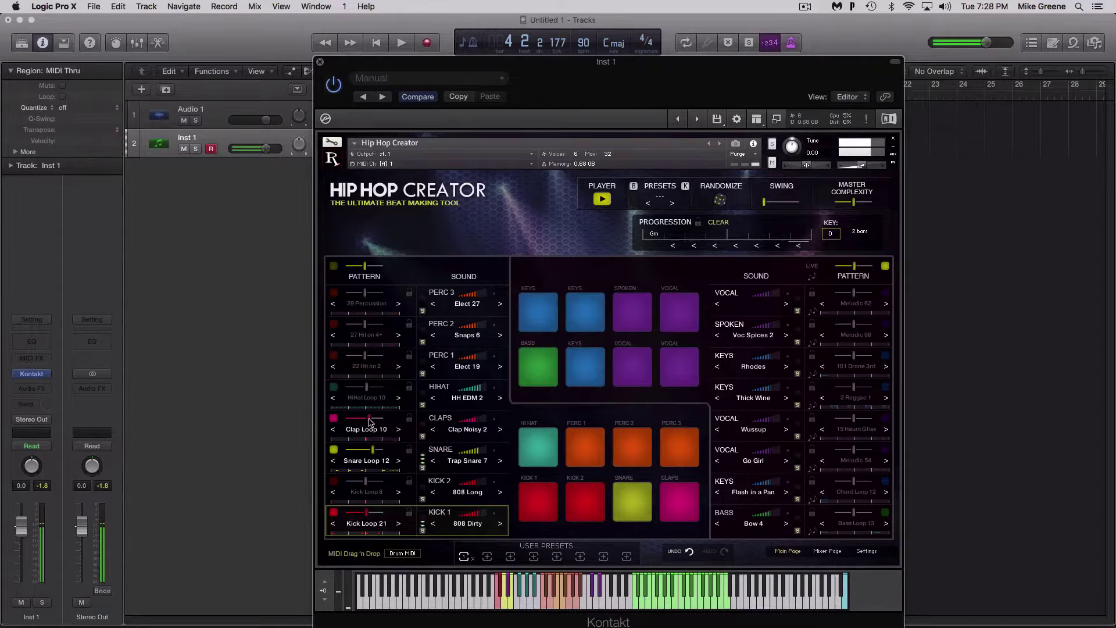
left_click(398, 430)
Change the claps sound to Clap Bounce 2 and fine-tune its volume
left_click(483, 430)
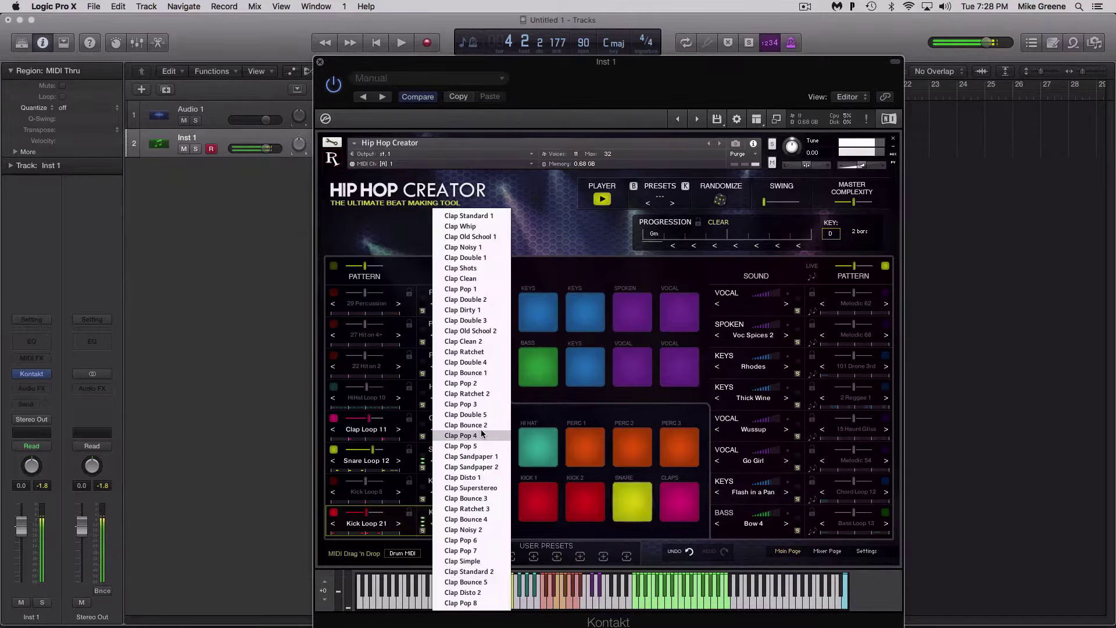
left_click(481, 425)
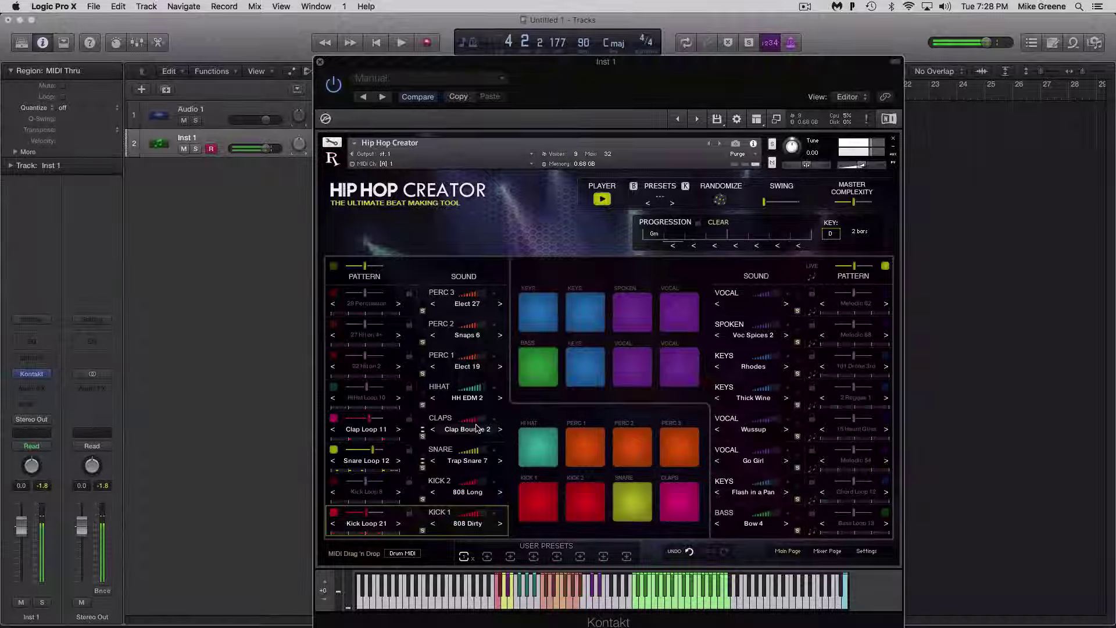
left_click_drag(474, 421, 475, 421)
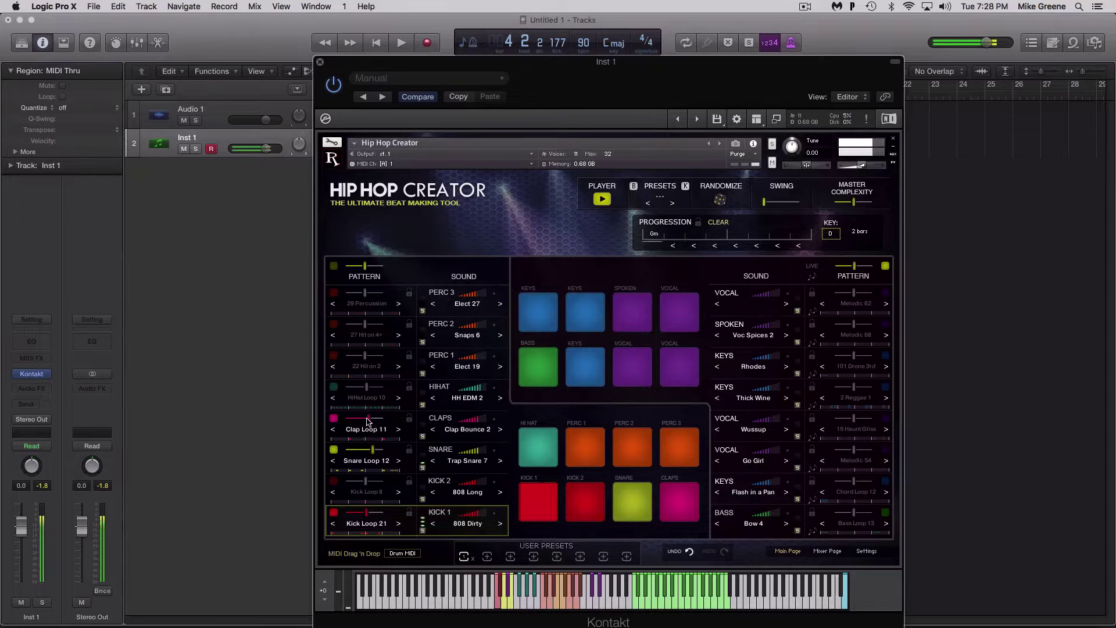
Turn on the hi-hat pattern and browse the available hi-hat loops, keeping HiHat Loop 10
left_click(341, 397)
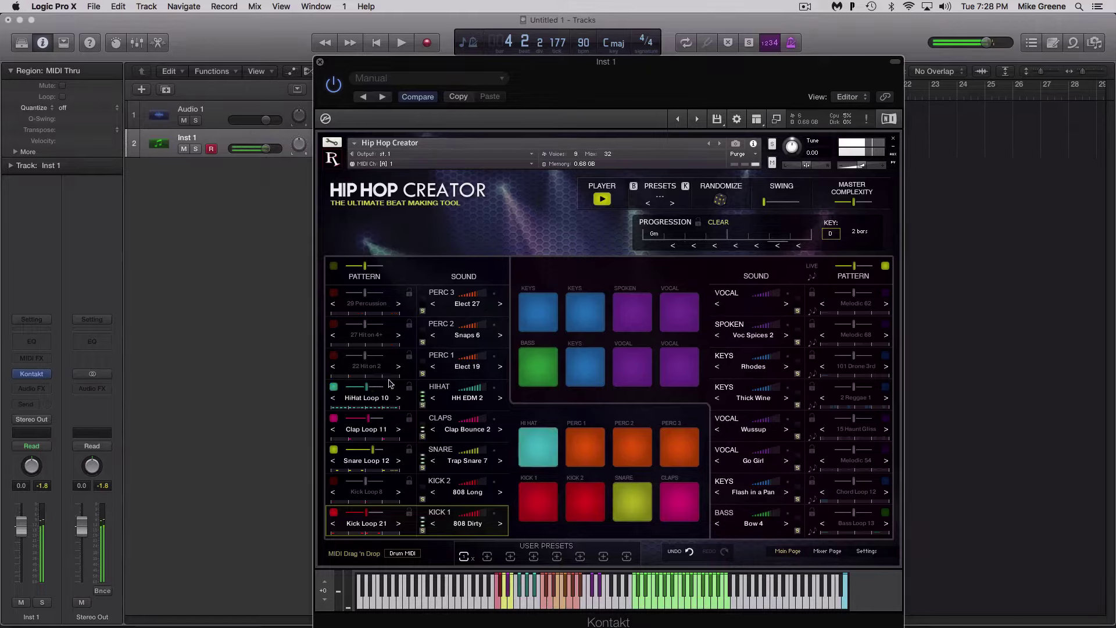
left_click(374, 400)
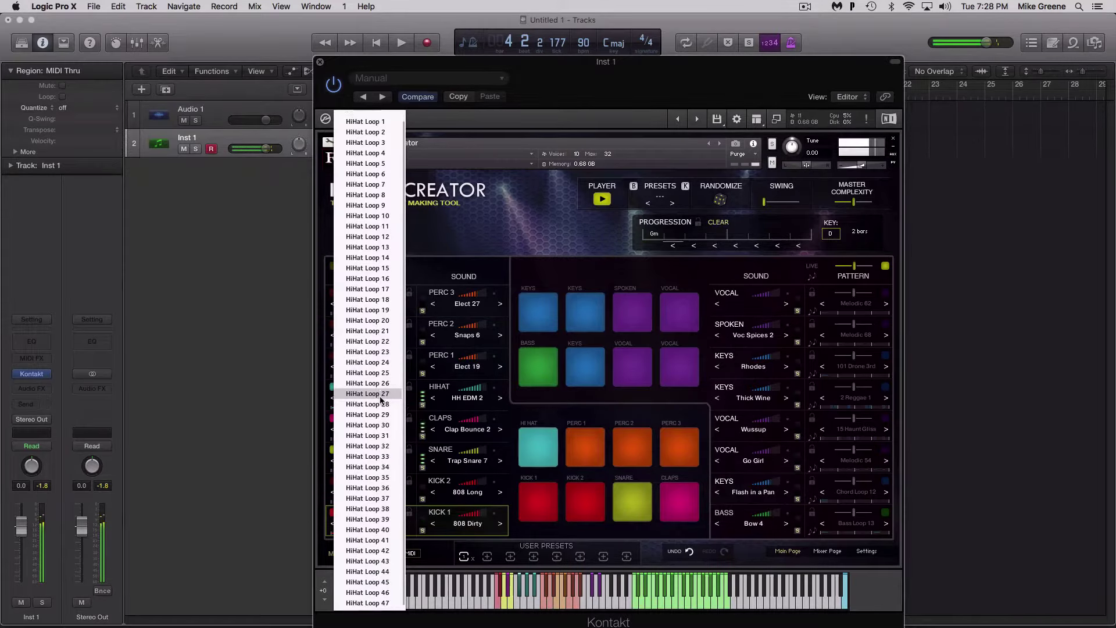
left_click(423, 389)
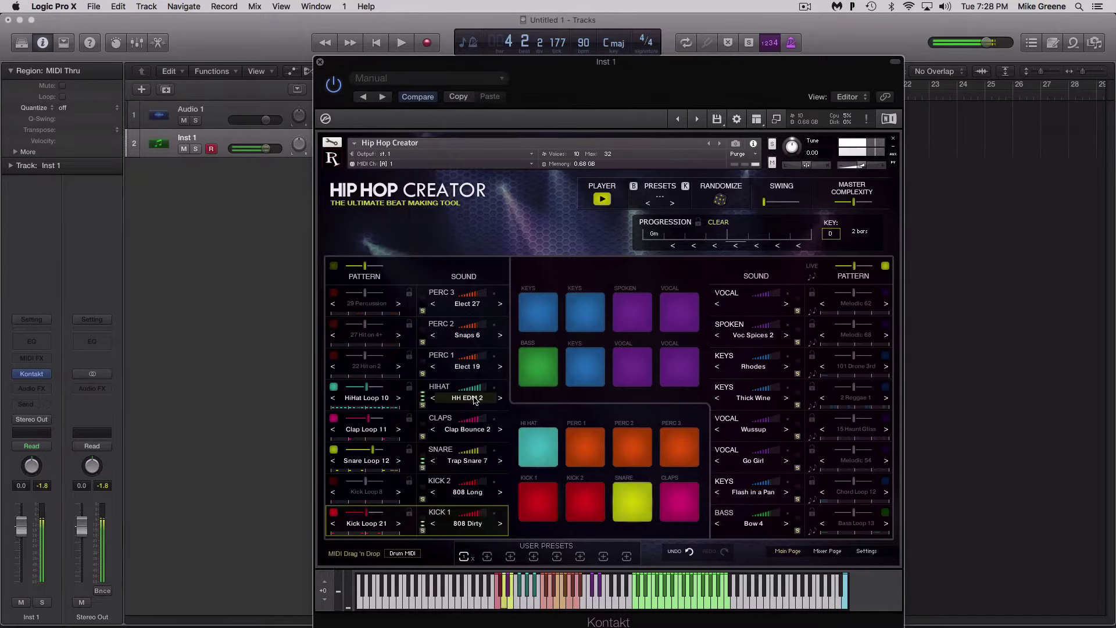
Change the hi-hat sound to HH Closed 5, try different tunings on it and set its tune to +3
left_click(475, 398)
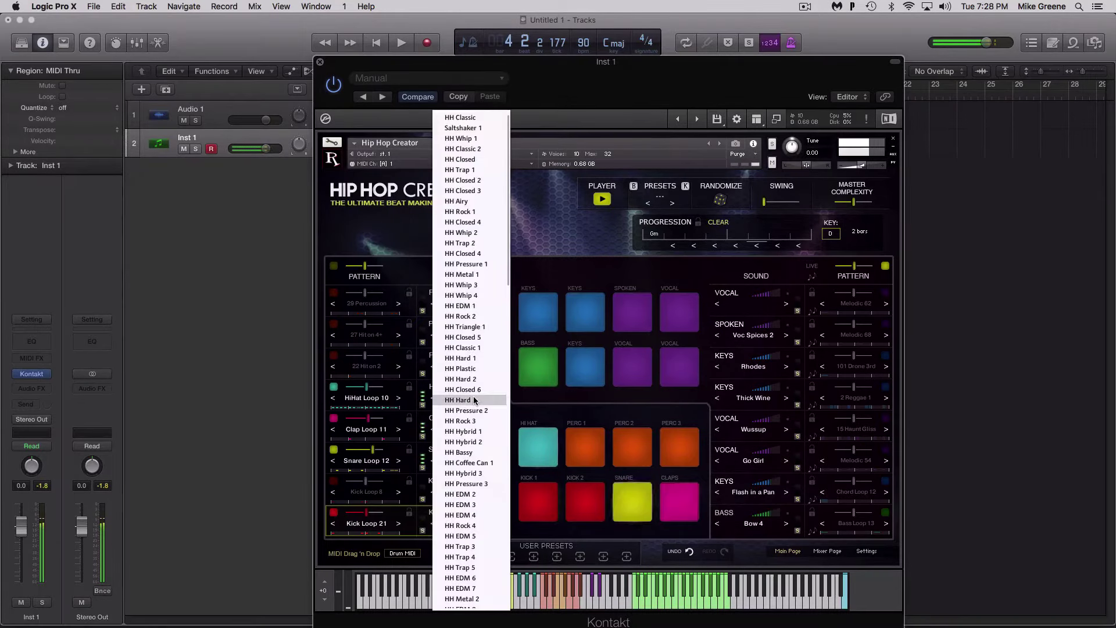
left_click(465, 327)
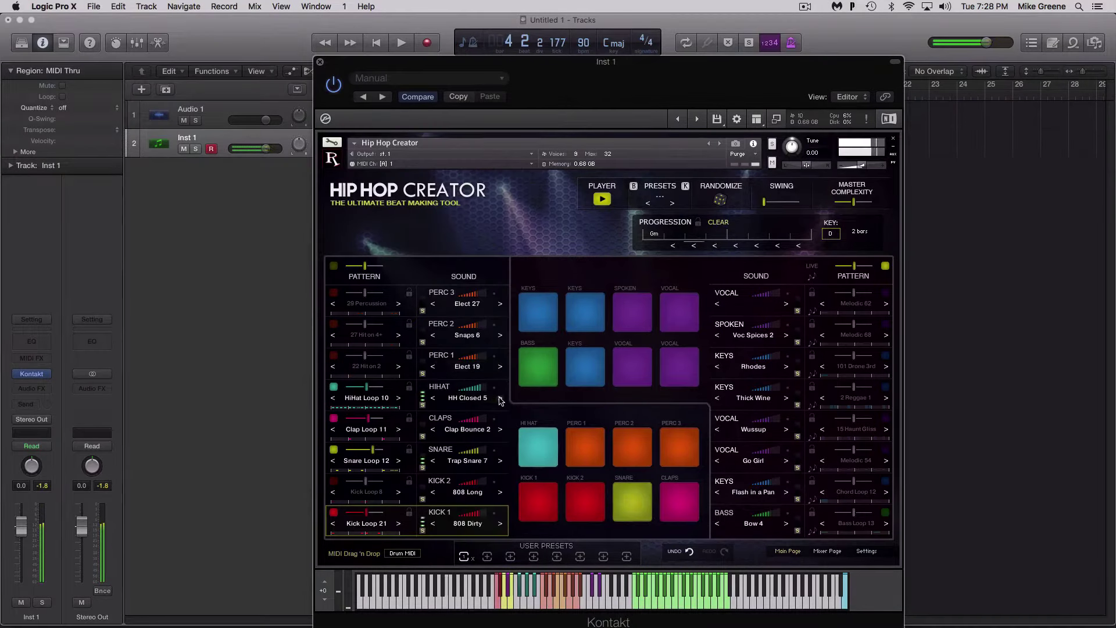
left_click(500, 399)
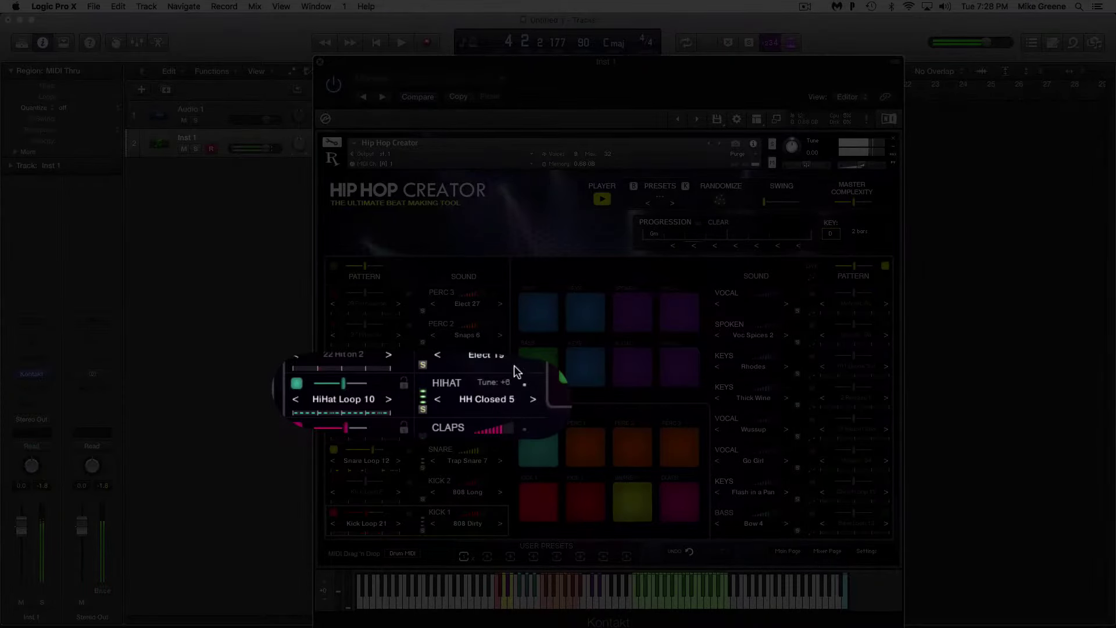
left_click_drag(513, 365, 487, 386)
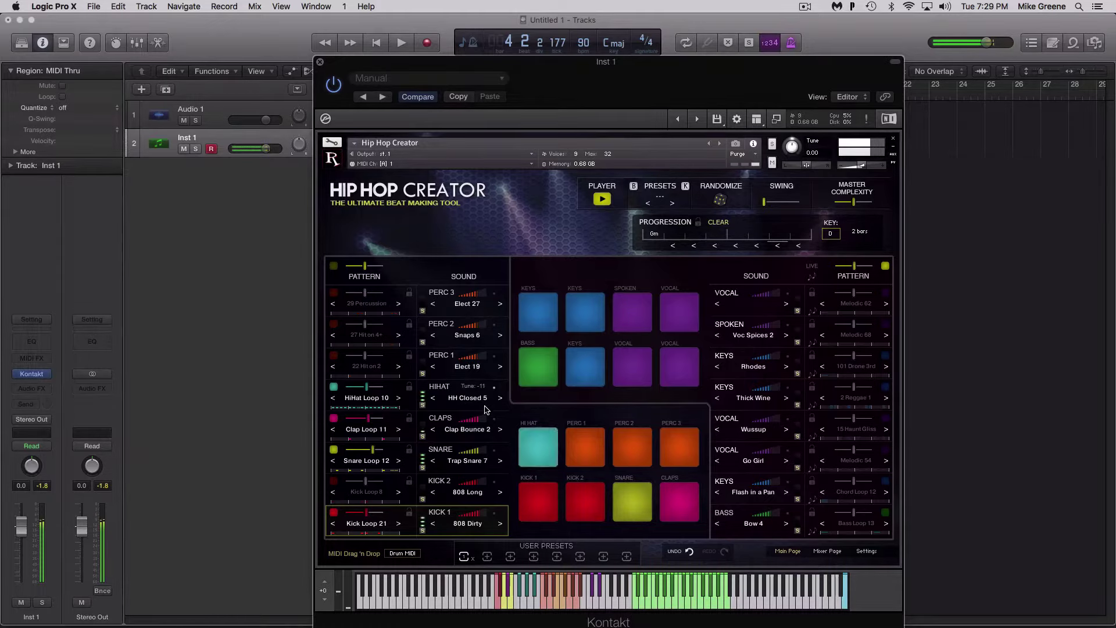
left_click_drag(486, 401, 482, 384)
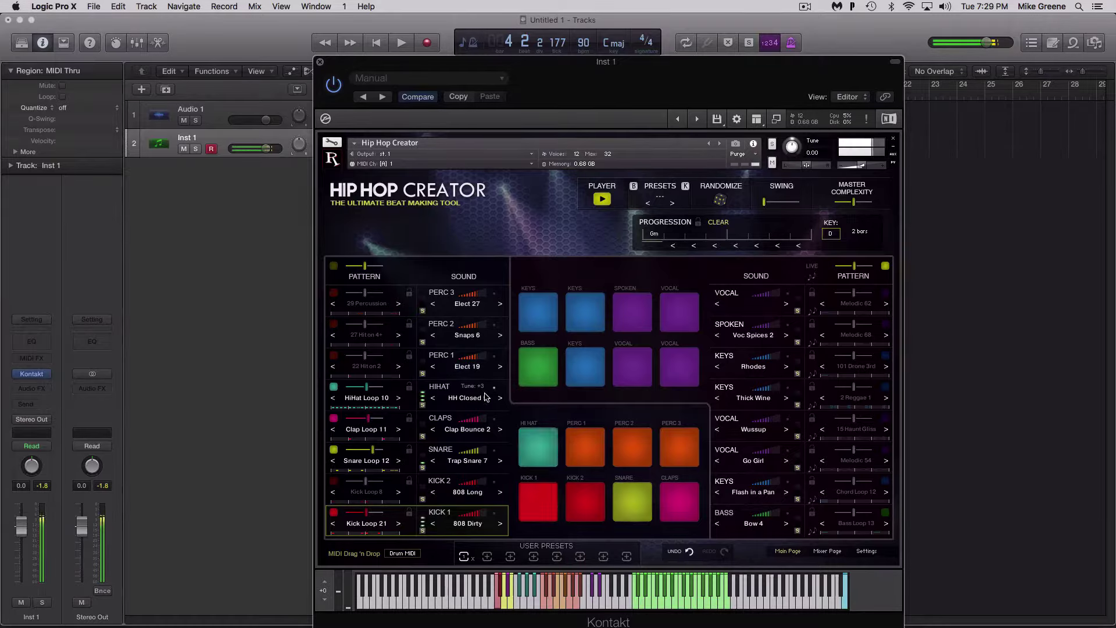
Lower the hi-hat pattern's complexity slightly and step through the loops to HiHat Loop 13
left_click_drag(365, 389, 358, 389)
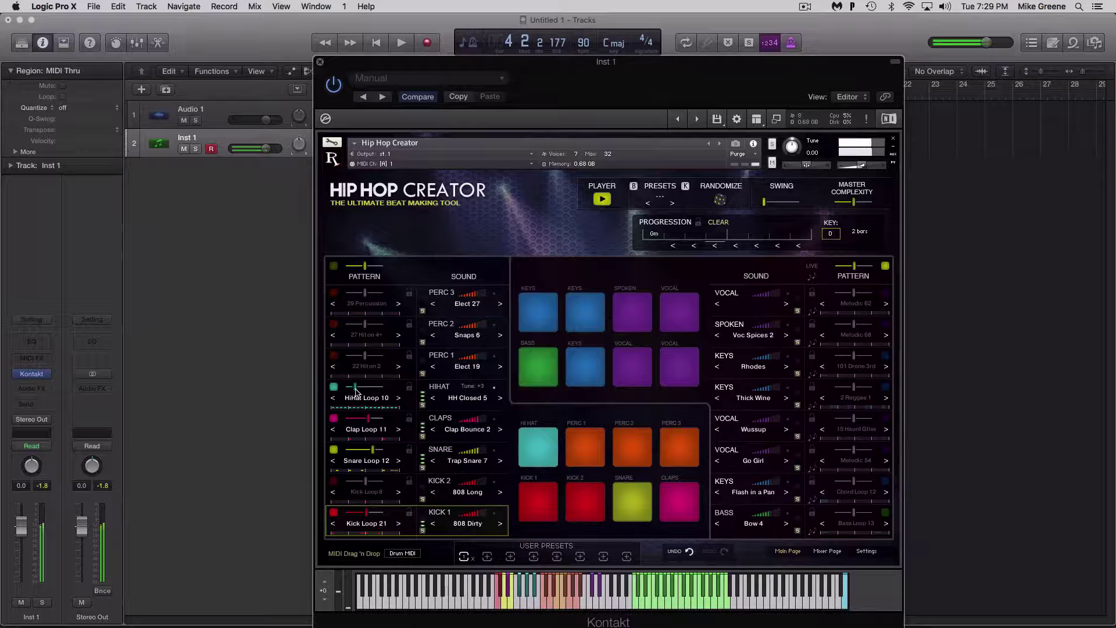
left_click(334, 398)
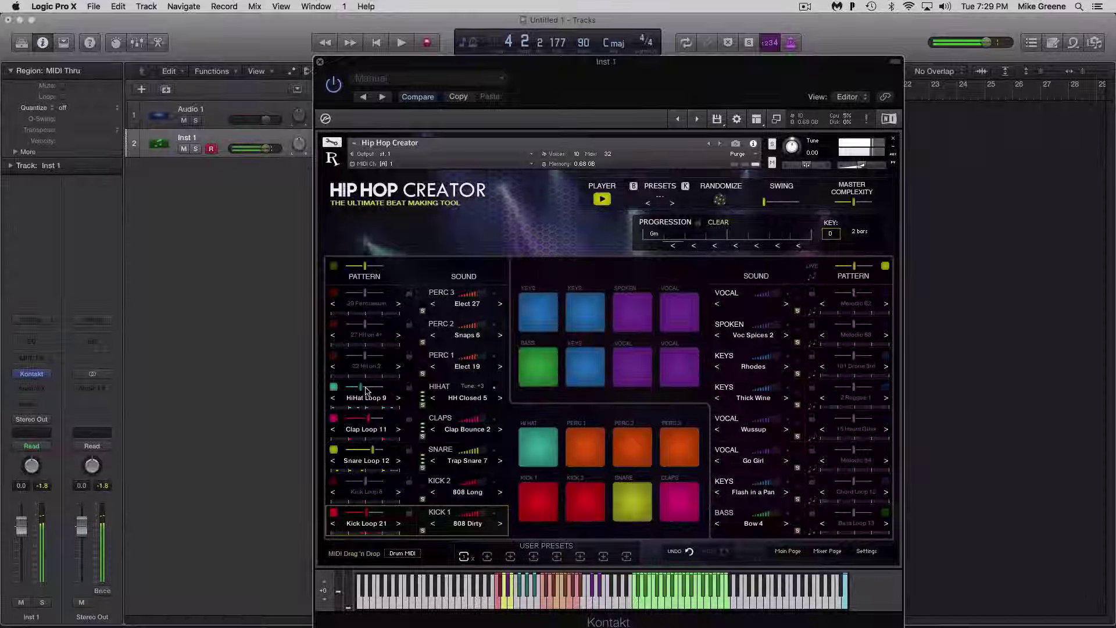
left_click(399, 399)
Turn on the Perc 3 pattern and set it to 2 Bongo 1
left_click(382, 303)
left_click(368, 303)
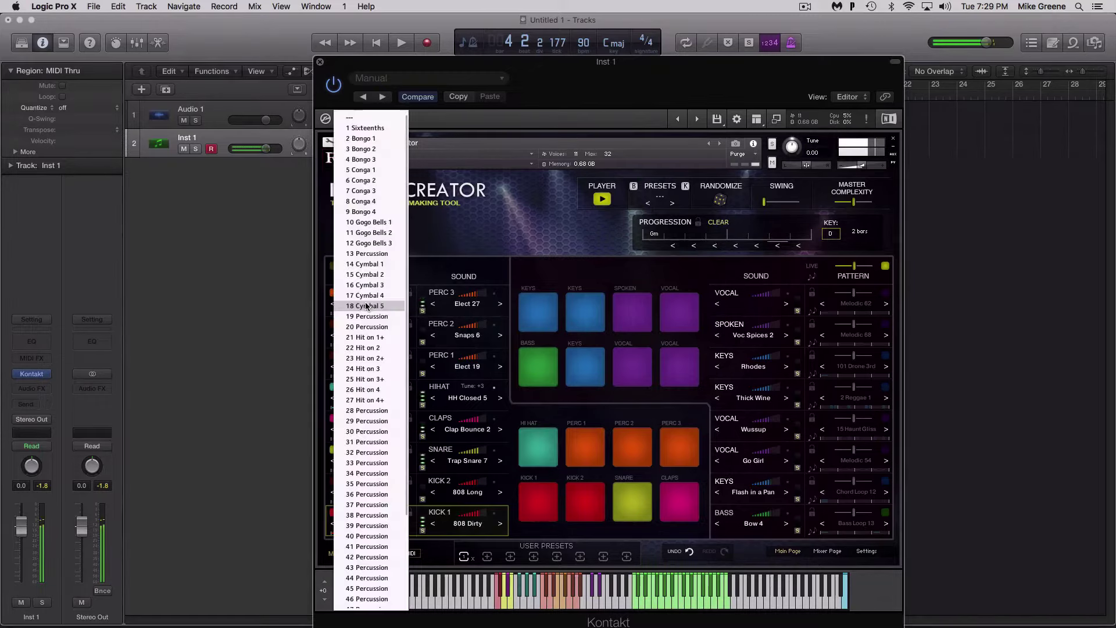
left_click(361, 139)
Browse the Perc 3 sound categories and choose Bongos 1
left_click(468, 303)
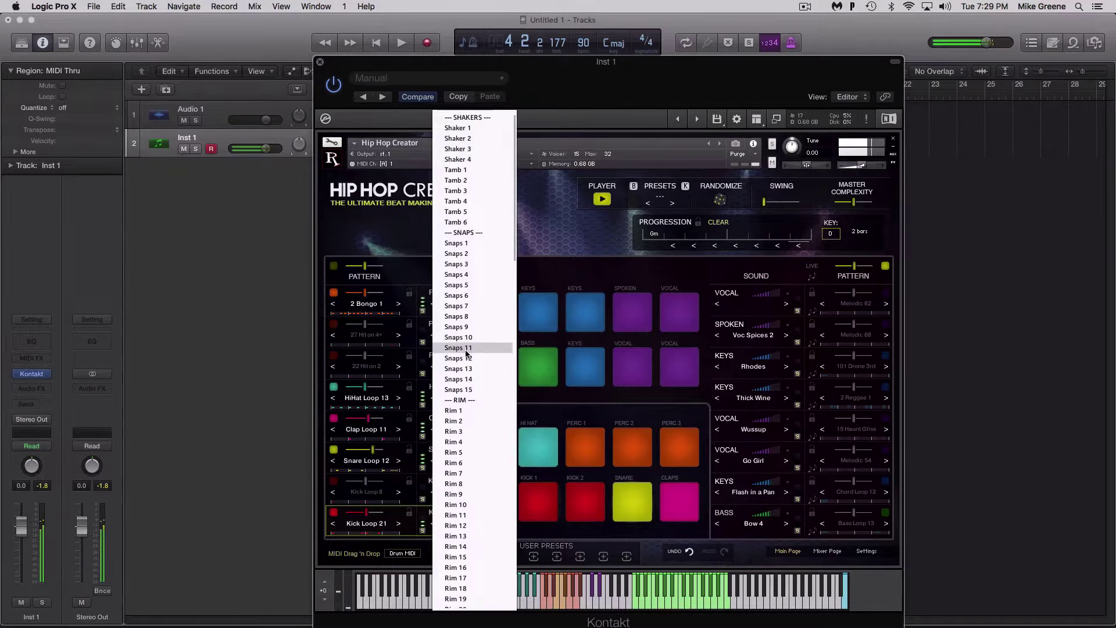
scroll(467, 354, "down", 4)
scroll(467, 355, "up", 4)
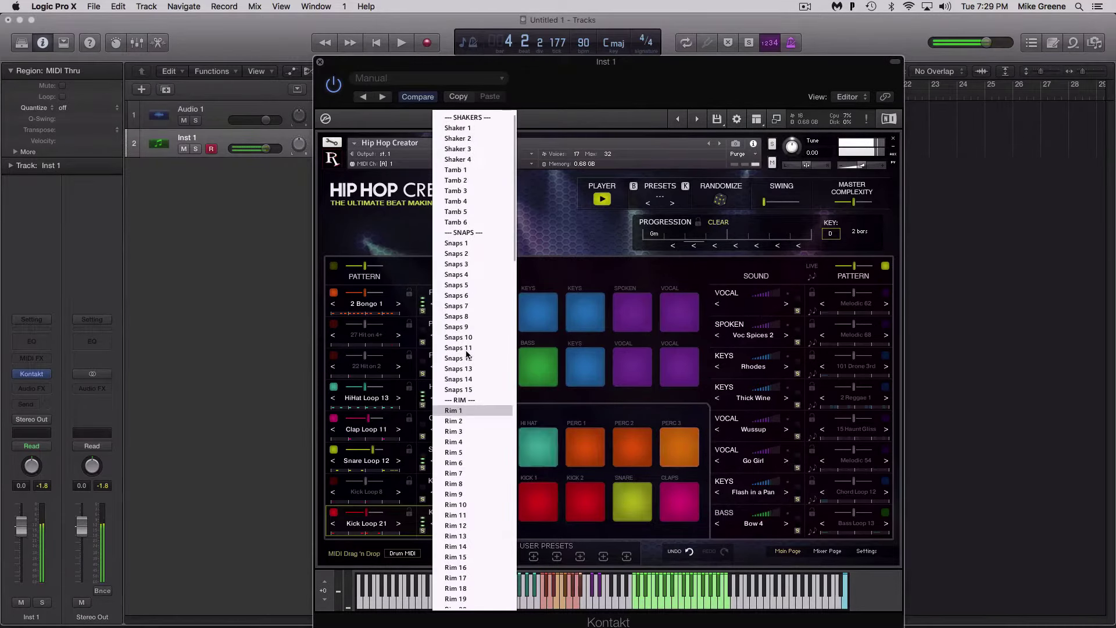
scroll(466, 354, "down", 10)
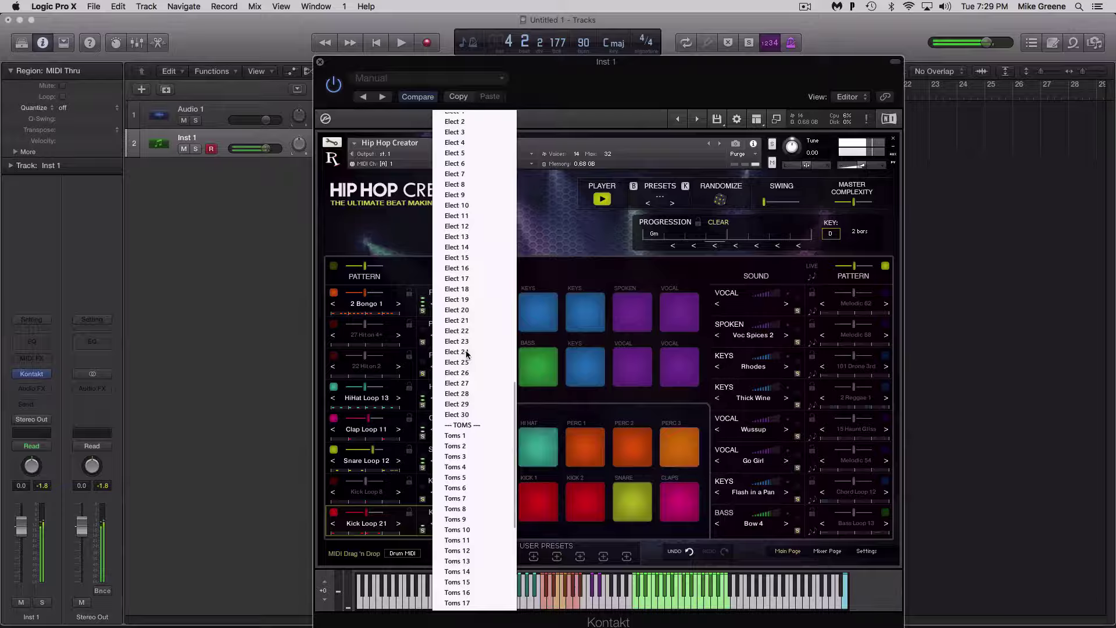
scroll(468, 357, "up", 10)
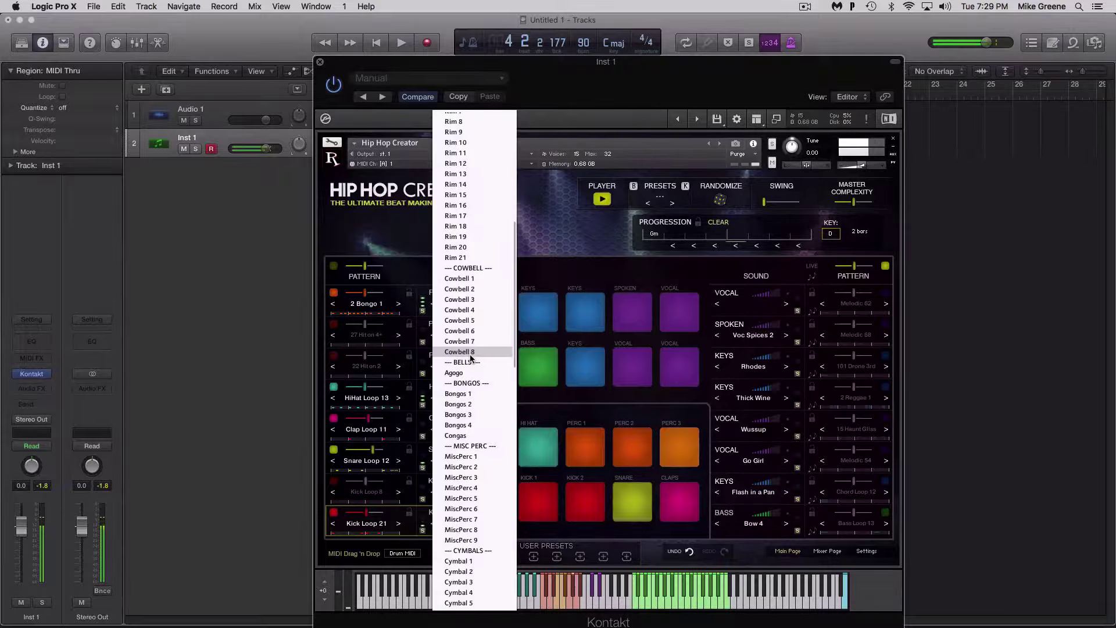
left_click(472, 395)
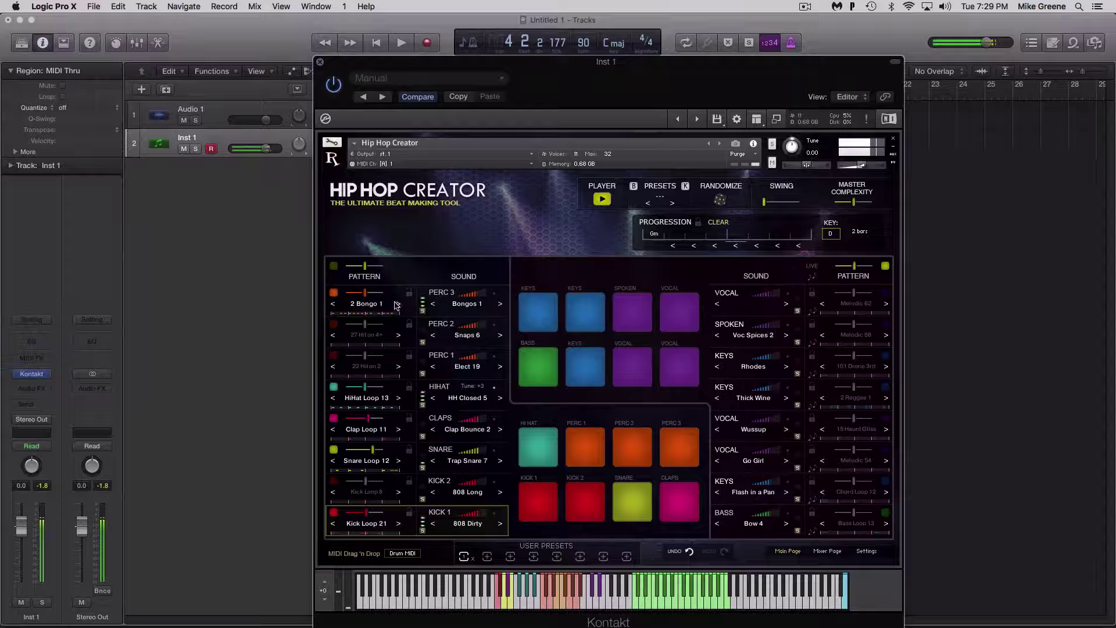
Try the Perc 3 and overall drum complexity controls, and step through the Perc 3 sounds to Agogo
mouse_move(365, 295)
left_mouse_down()
mouse_move(392, 295)
mouse_move(351, 296)
mouse_move(366, 295)
left_mouse_up()
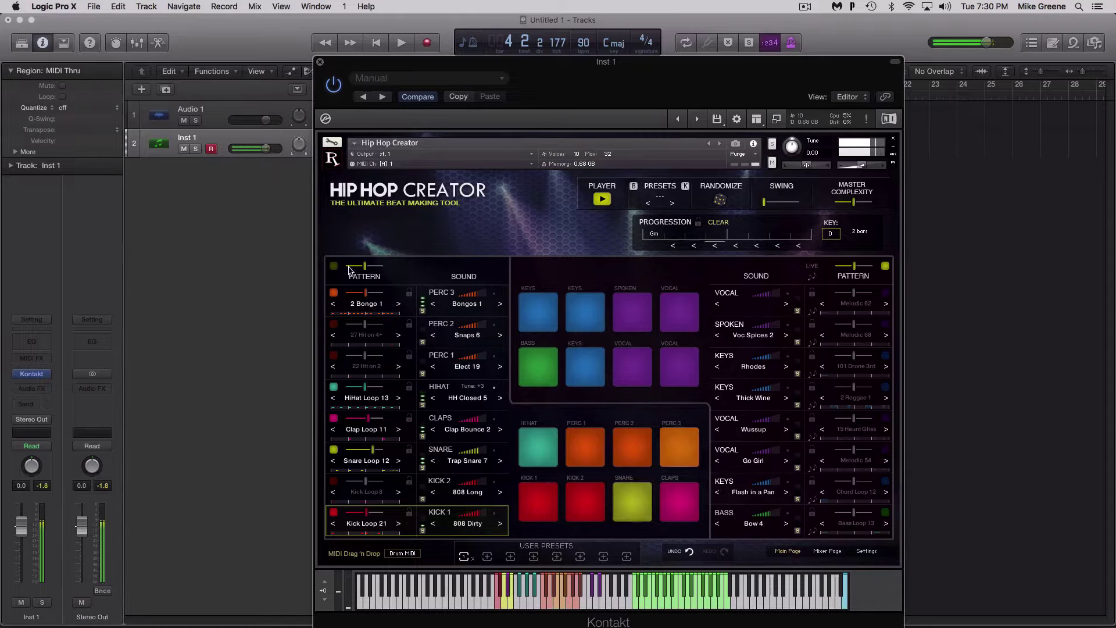
mouse_move(365, 266)
left_mouse_down()
mouse_move(378, 267)
mouse_move(365, 271)
left_mouse_up()
left_click(500, 304)
left_click(433, 304)
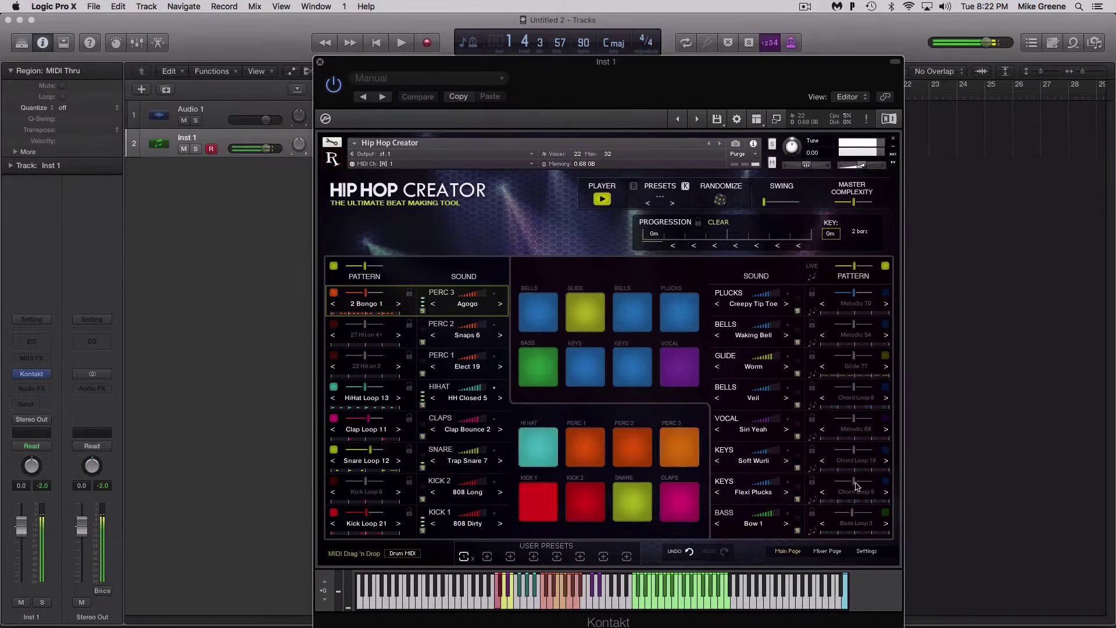
Turn on the bass pattern with Bass Loop 2, browse the other bass loops and switch the bass sound to Electric Mellow
left_click(886, 515)
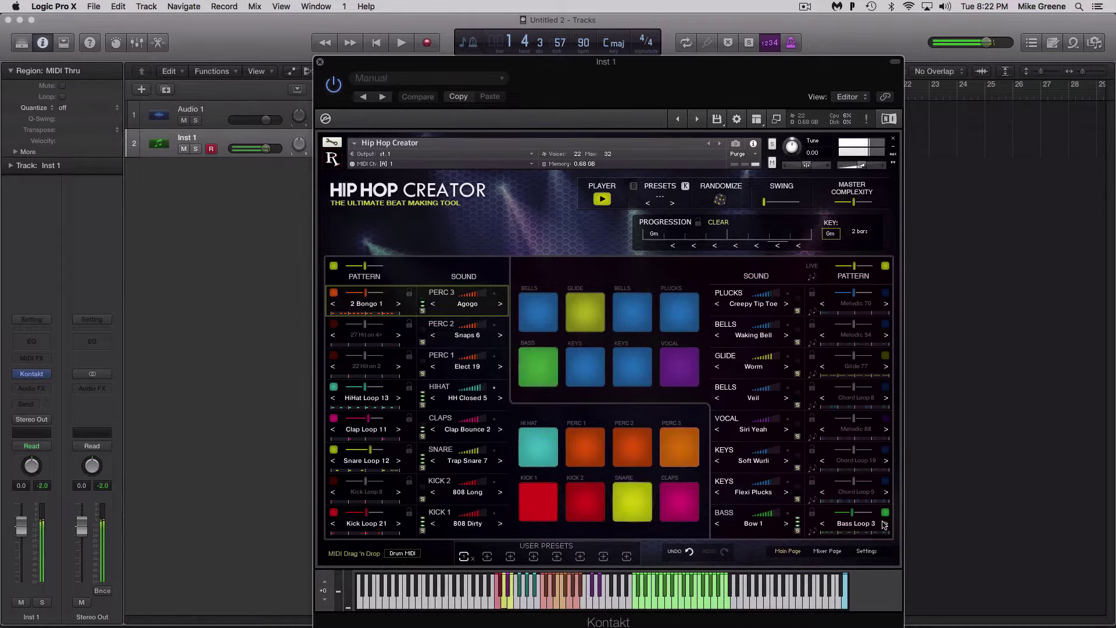
left_click(823, 524)
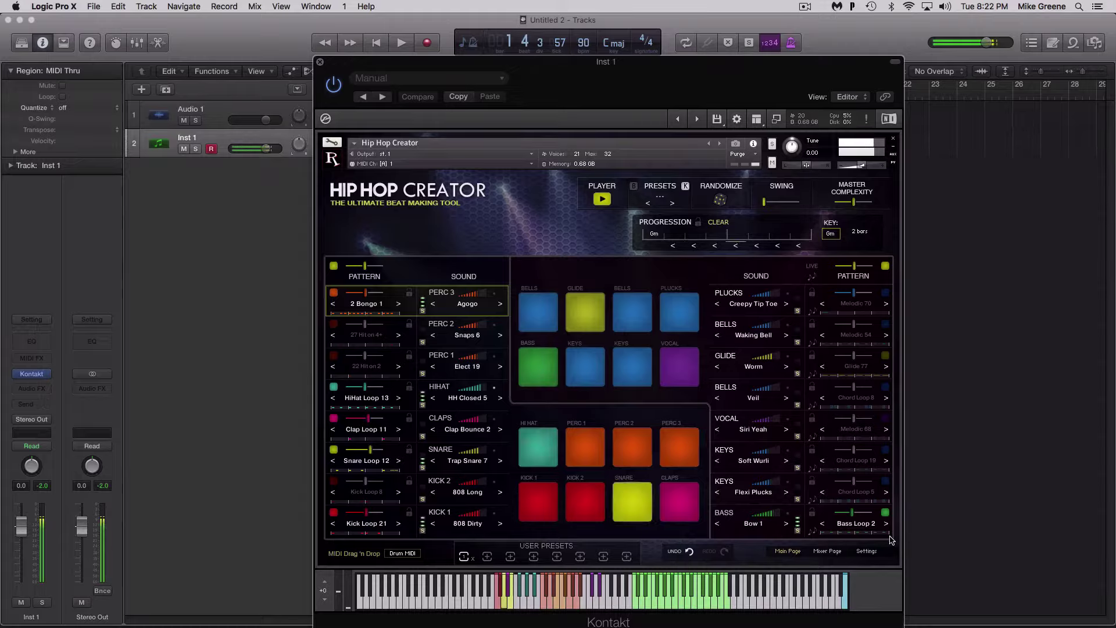
left_click(855, 525)
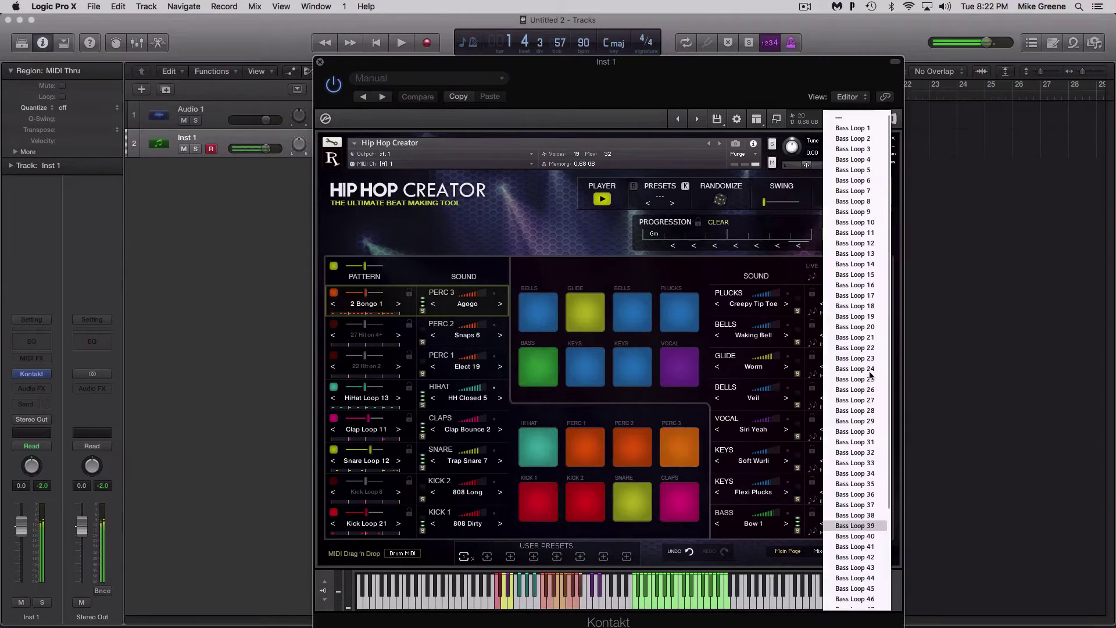
left_click(803, 491)
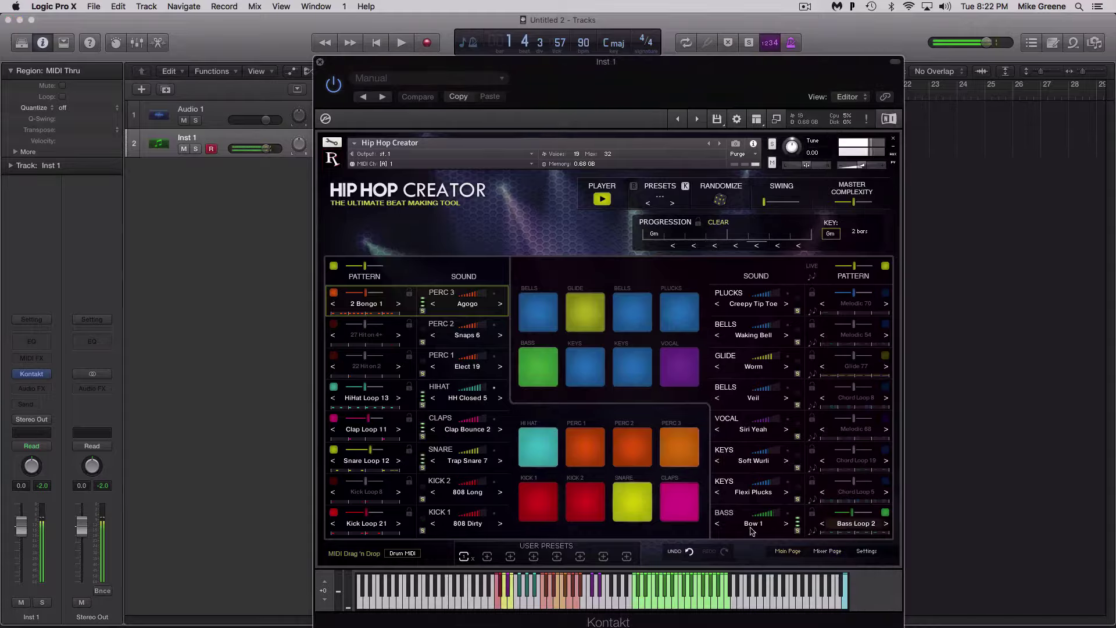
left_click(718, 524)
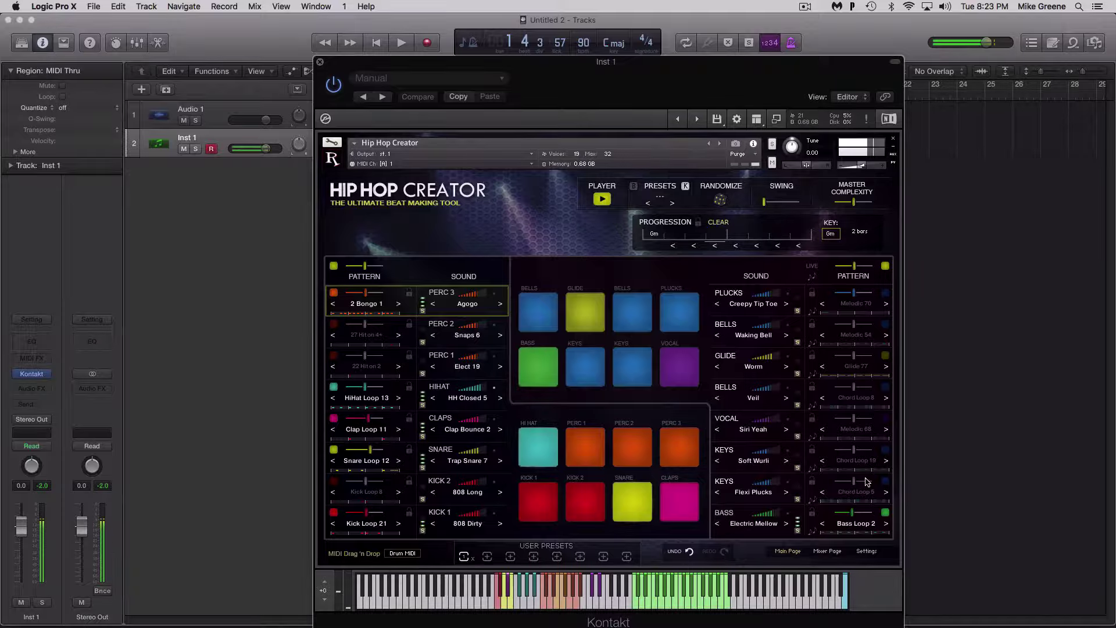
Turn on Chord Loop 5 for the Flexi Plucks keys, and add Cm in the fifth and D# in the seventh progression slot
left_click(886, 482)
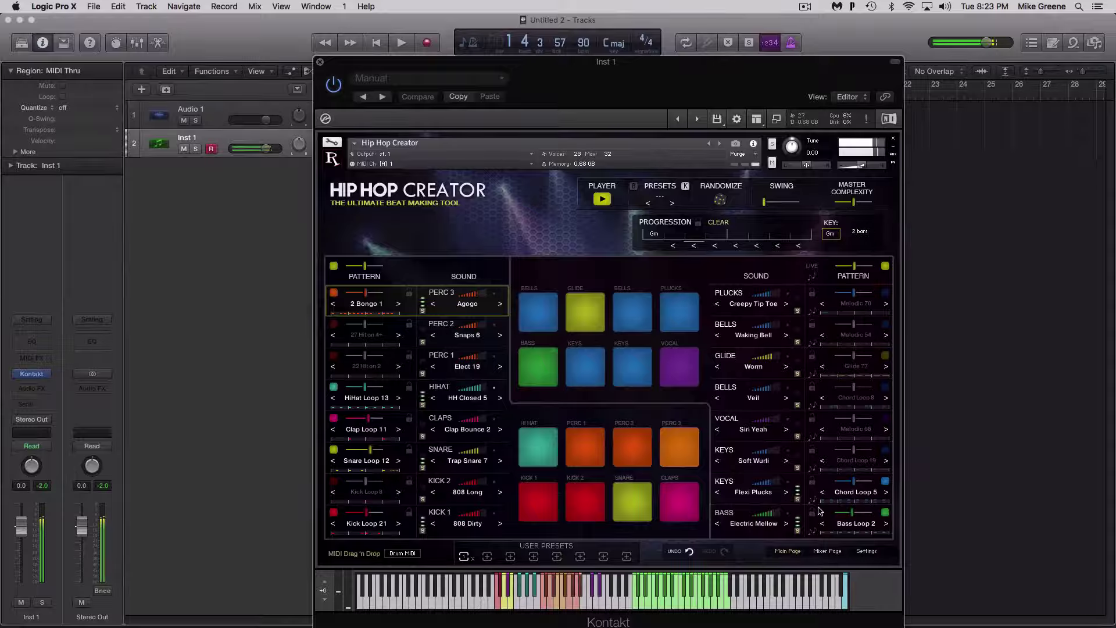
left_click(741, 235)
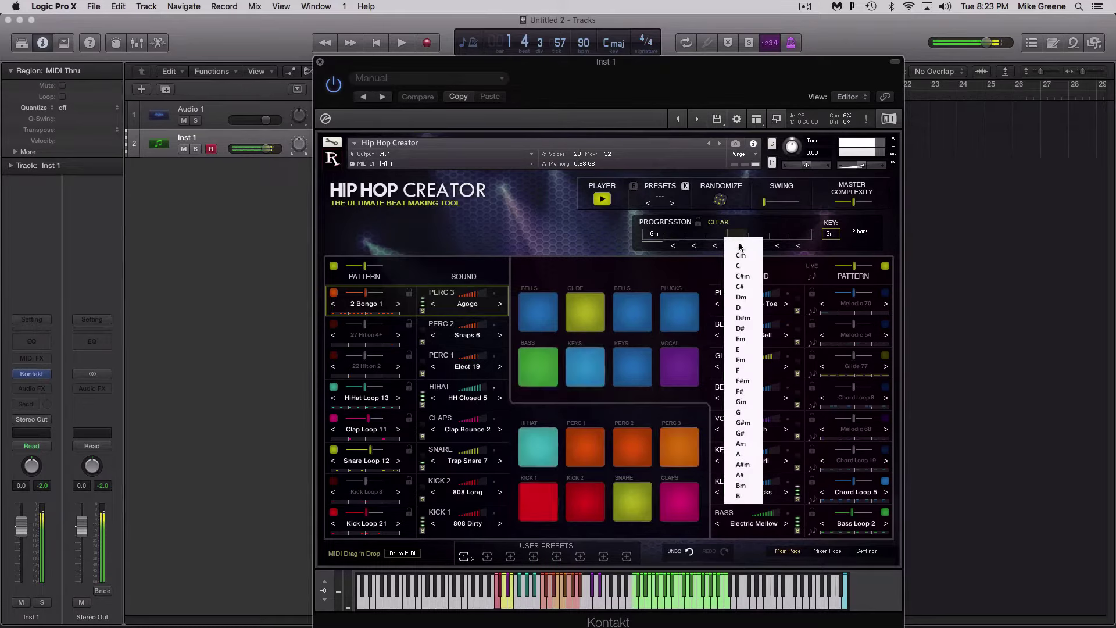
left_click(739, 259)
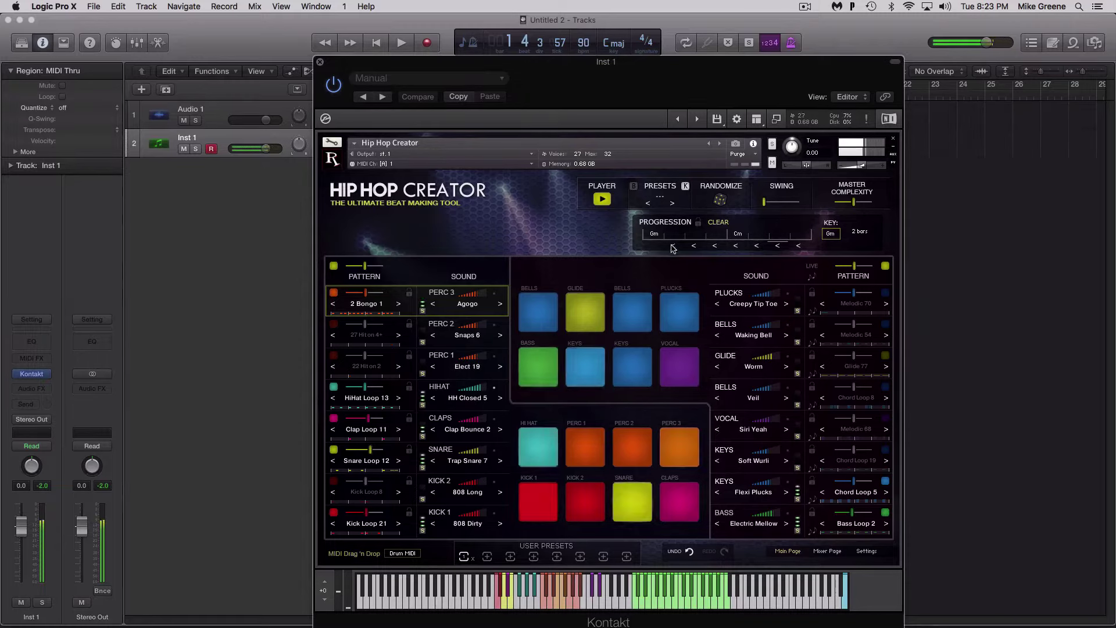
left_click(779, 234)
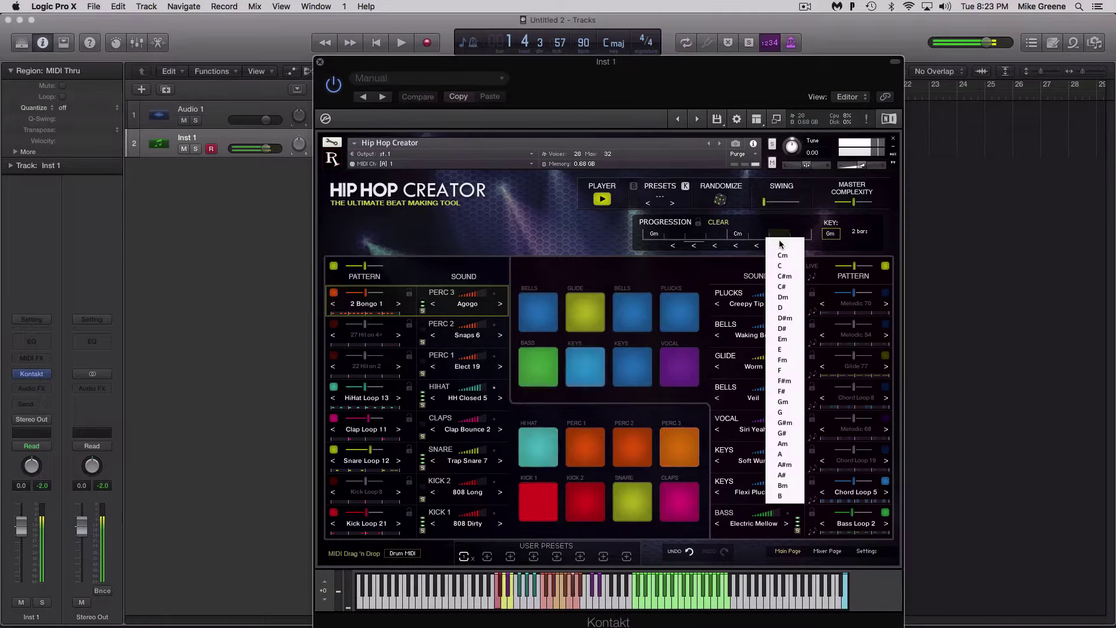
left_click(783, 329)
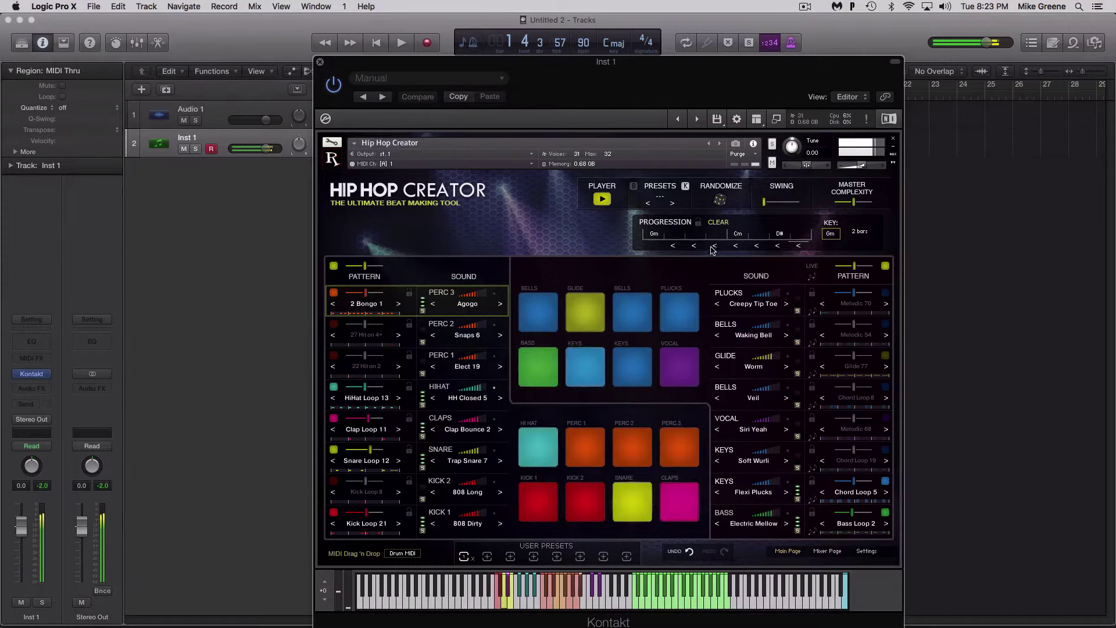
Change the Waking Bell part's sound to Zep Bells and turn on its pattern with Melodic 53
left_click(726, 324)
left_click(885, 324)
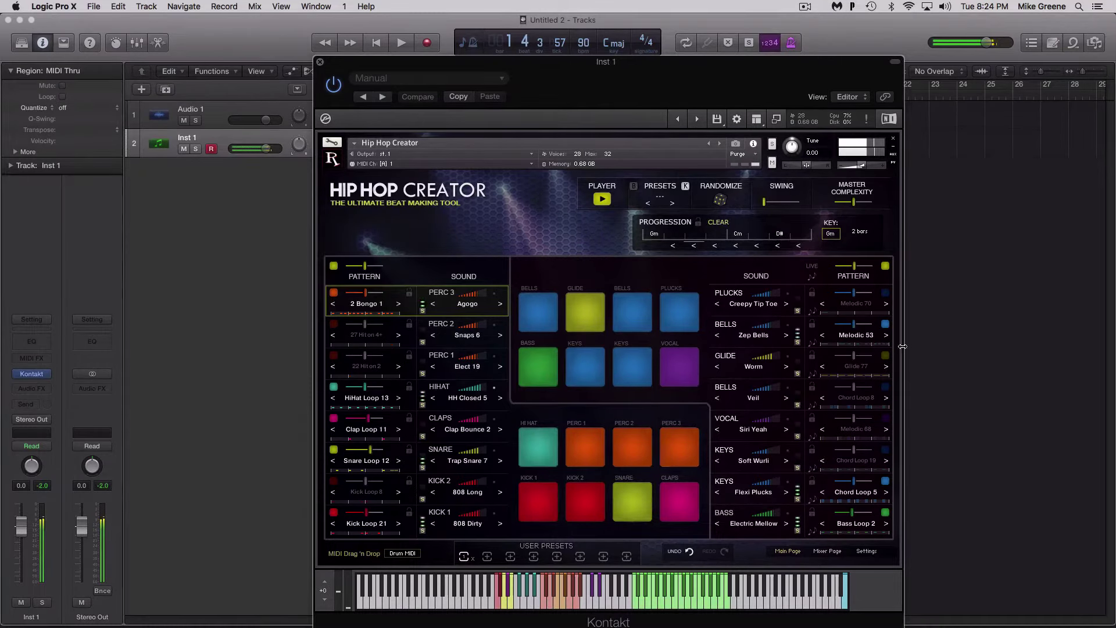
left_click(886, 334)
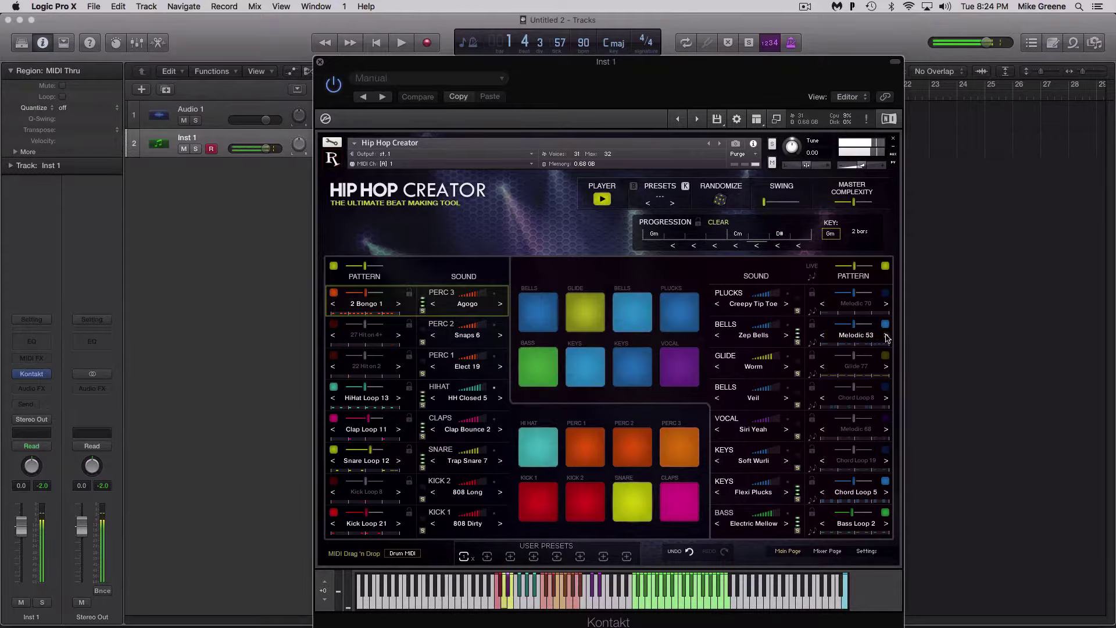
Step the Zep Bells part's sound forward to Waking Bell
left_click(786, 336)
left_click(786, 335)
left_click(786, 336)
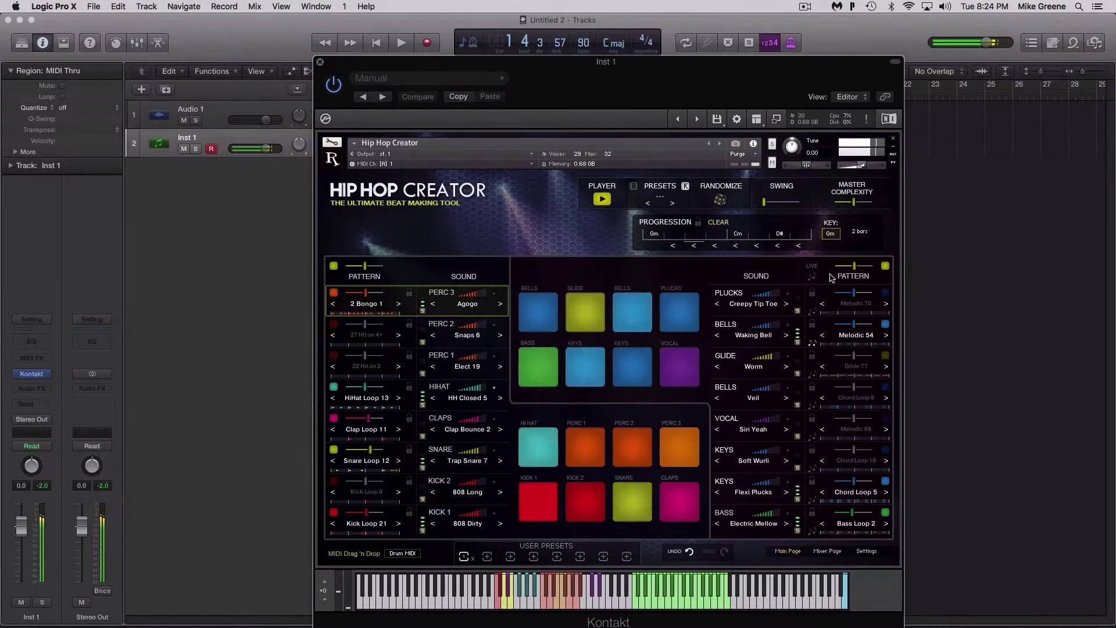
Look through the available keys and try the Live setting for the chord progression length
left_click(832, 234)
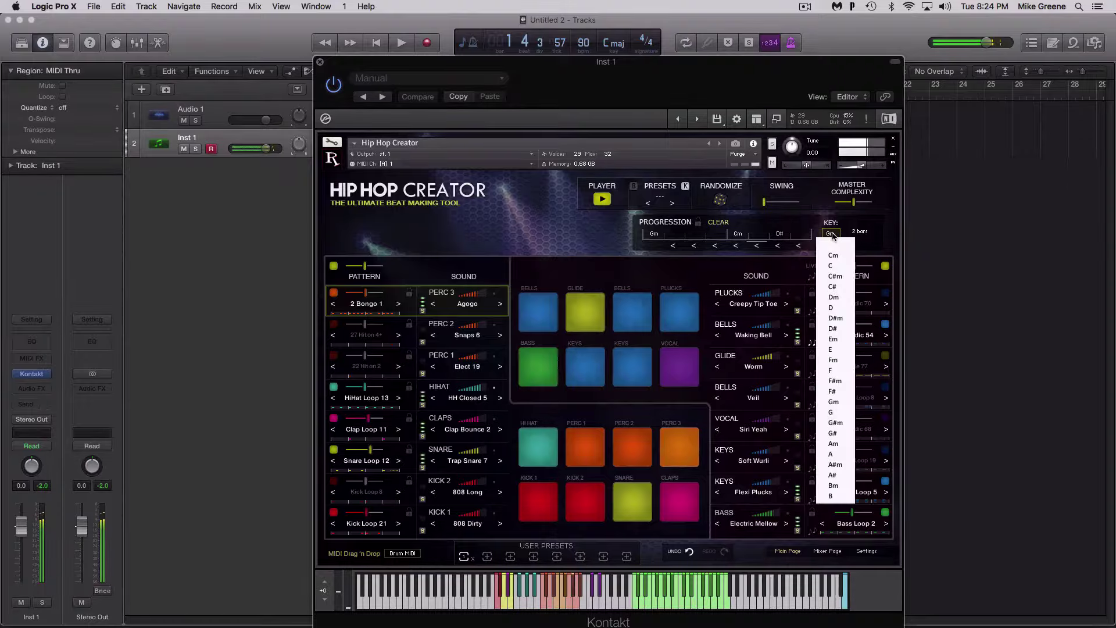
left_click(868, 247)
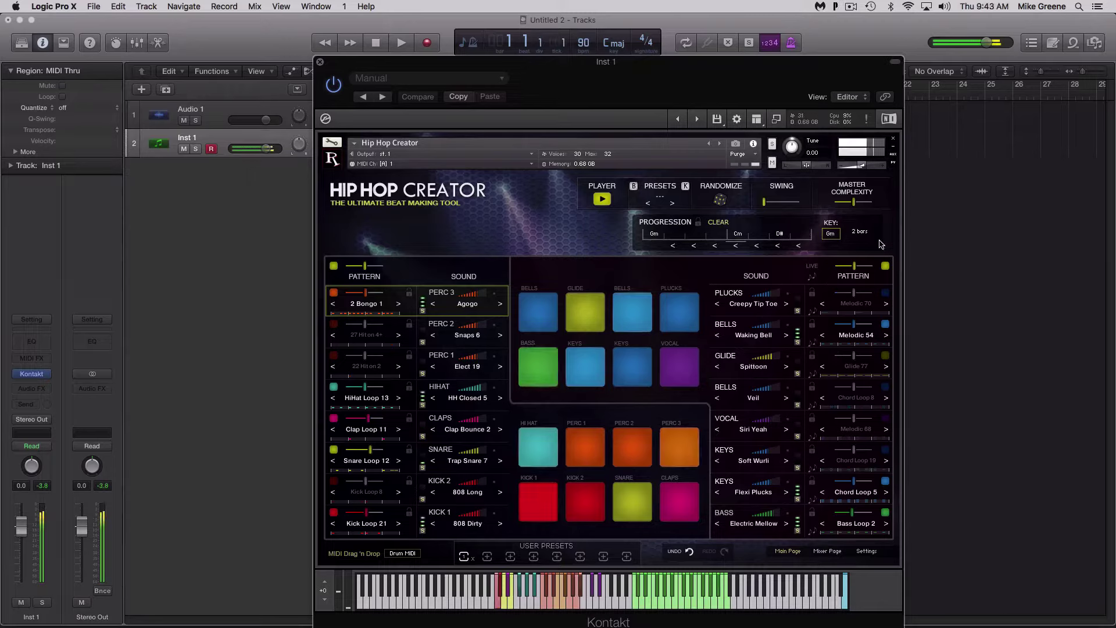
left_click(860, 231)
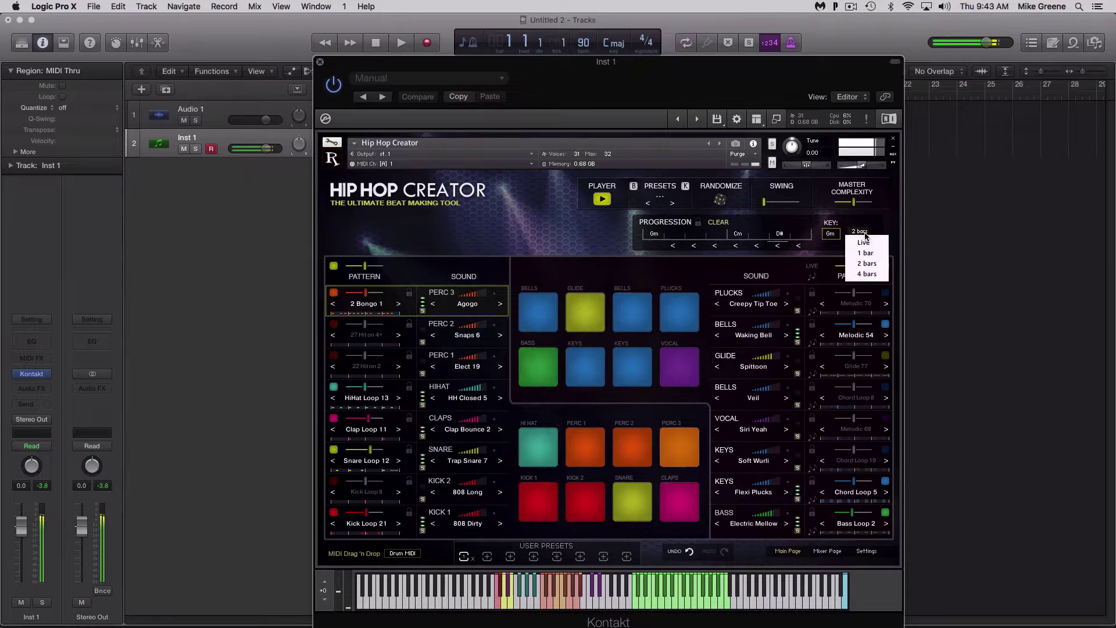
left_click(868, 244)
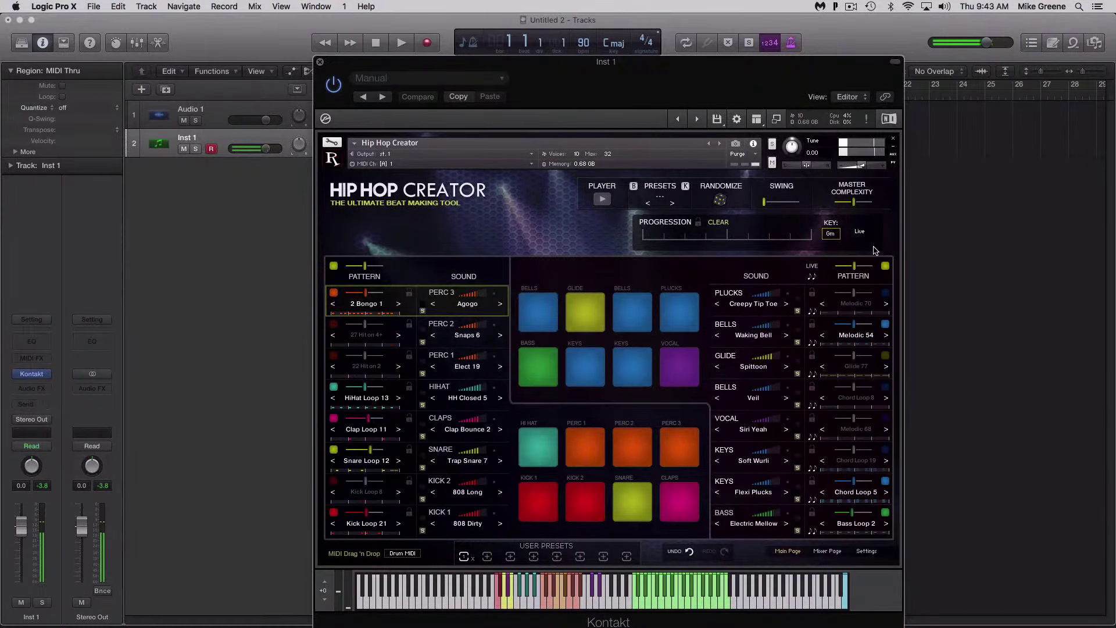
Set the chord progression length to 2 bars and remove the D# chord from the seventh slot
left_click(861, 233)
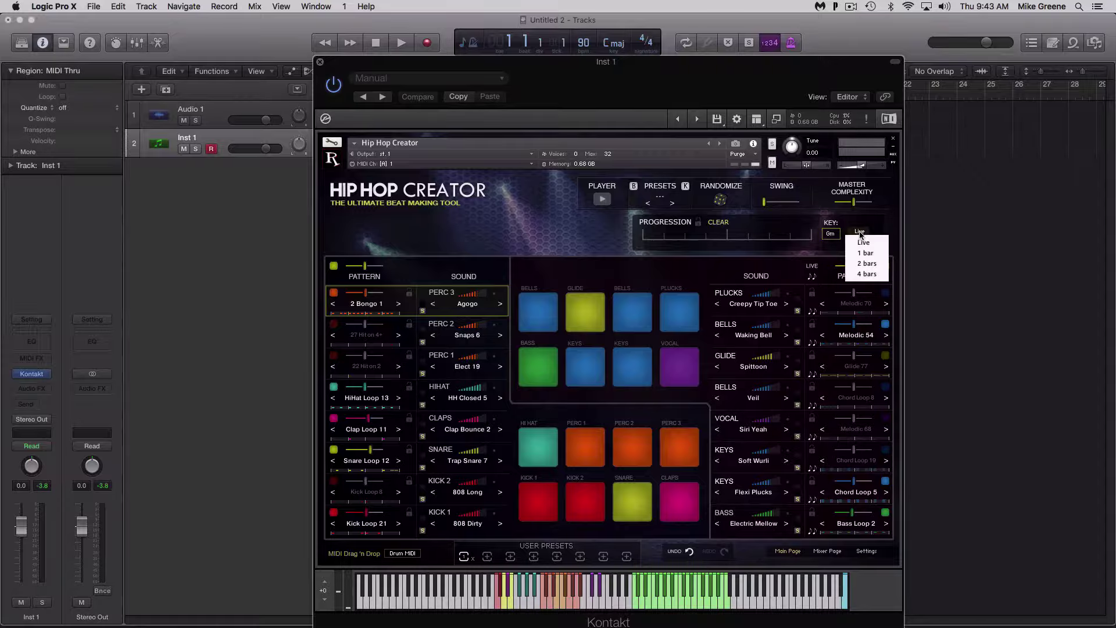
left_click(861, 264)
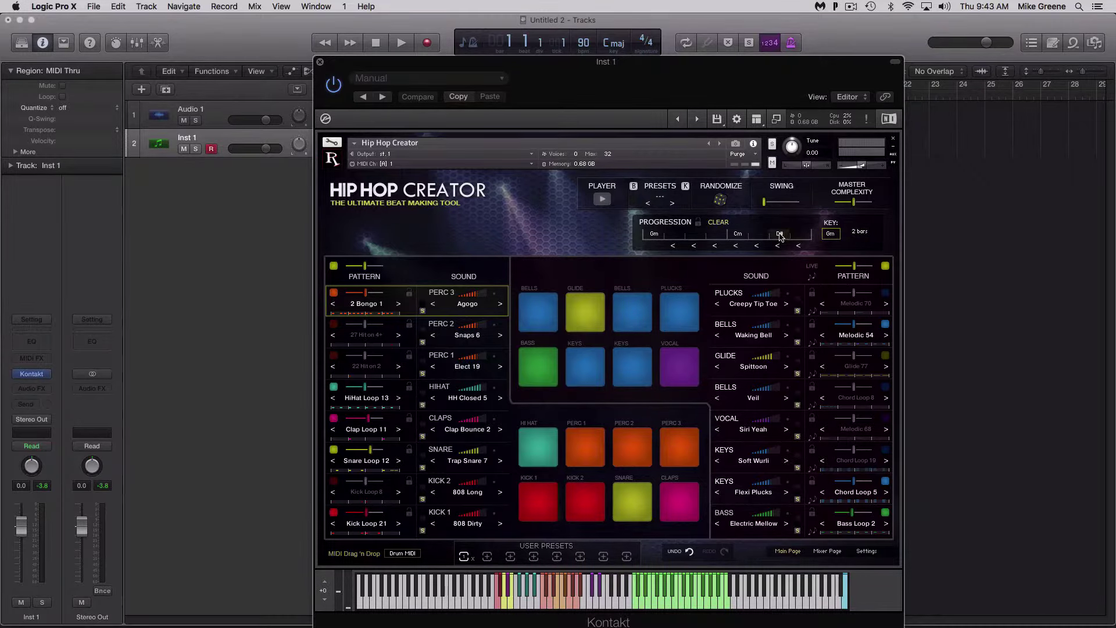
left_click(780, 235)
left_click(781, 248)
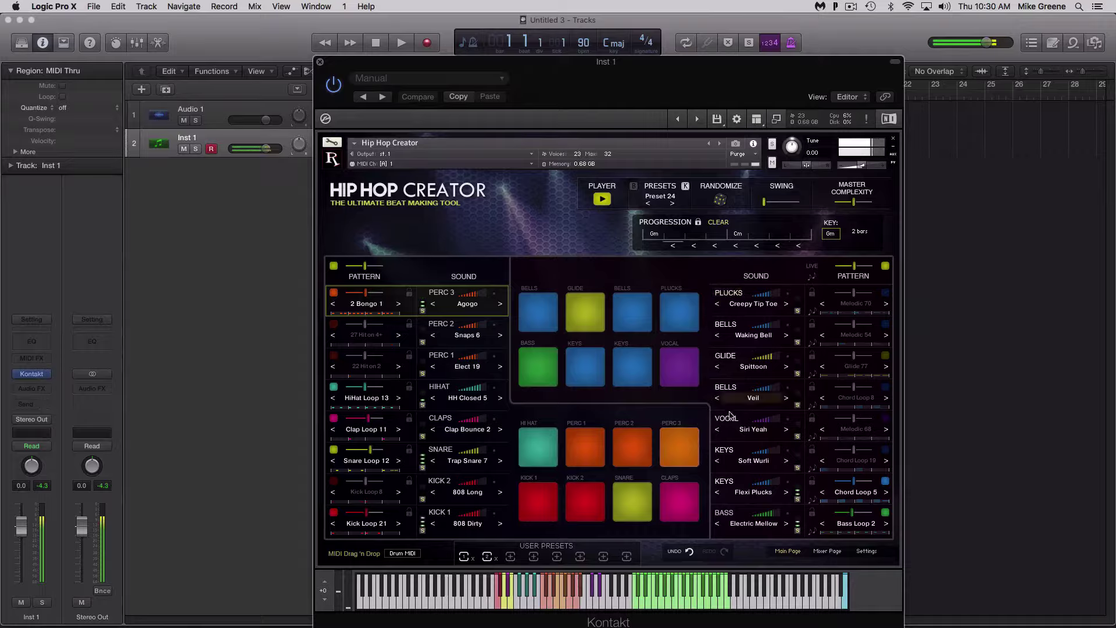
Change the Flexi Plucks keys part to the Bells category and step its sound to Dark Bell
left_click(725, 482)
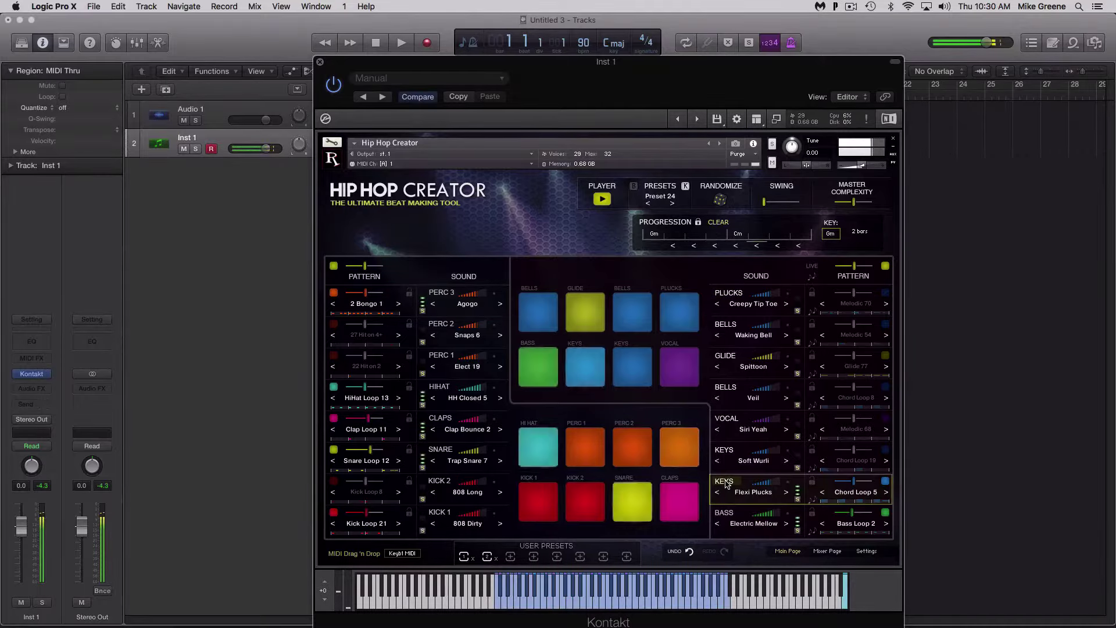
left_click(726, 483)
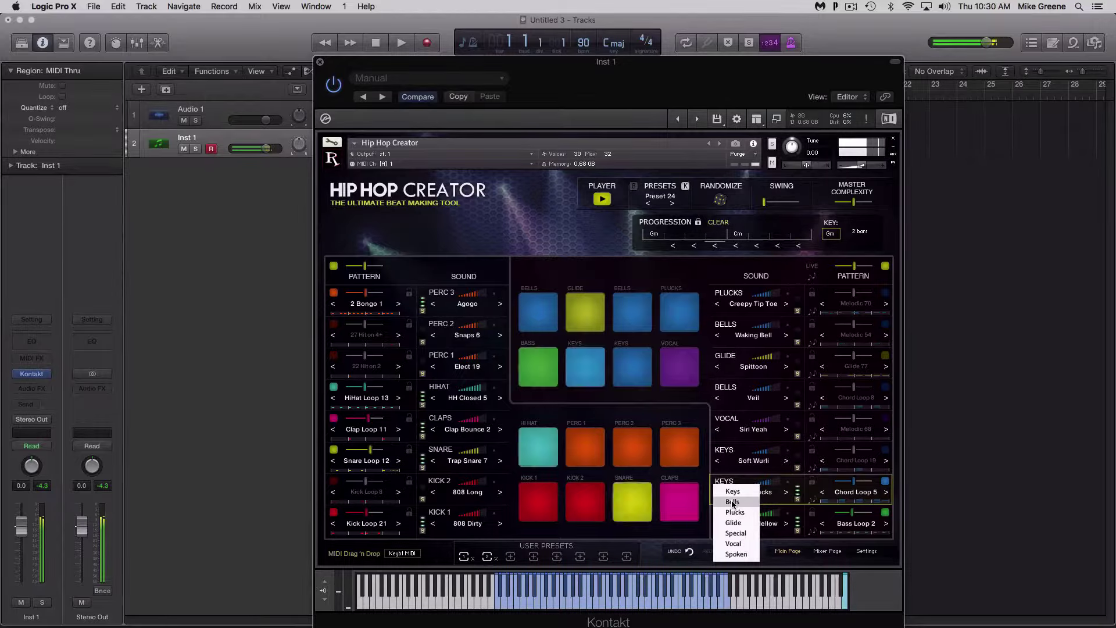
left_click(732, 502)
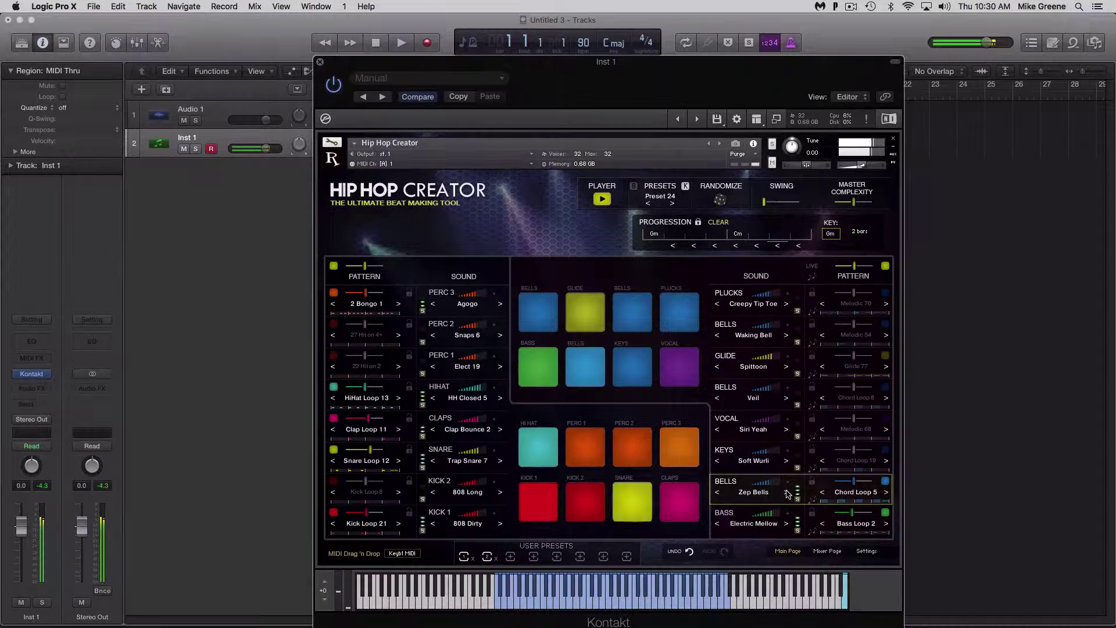
left_click(787, 493)
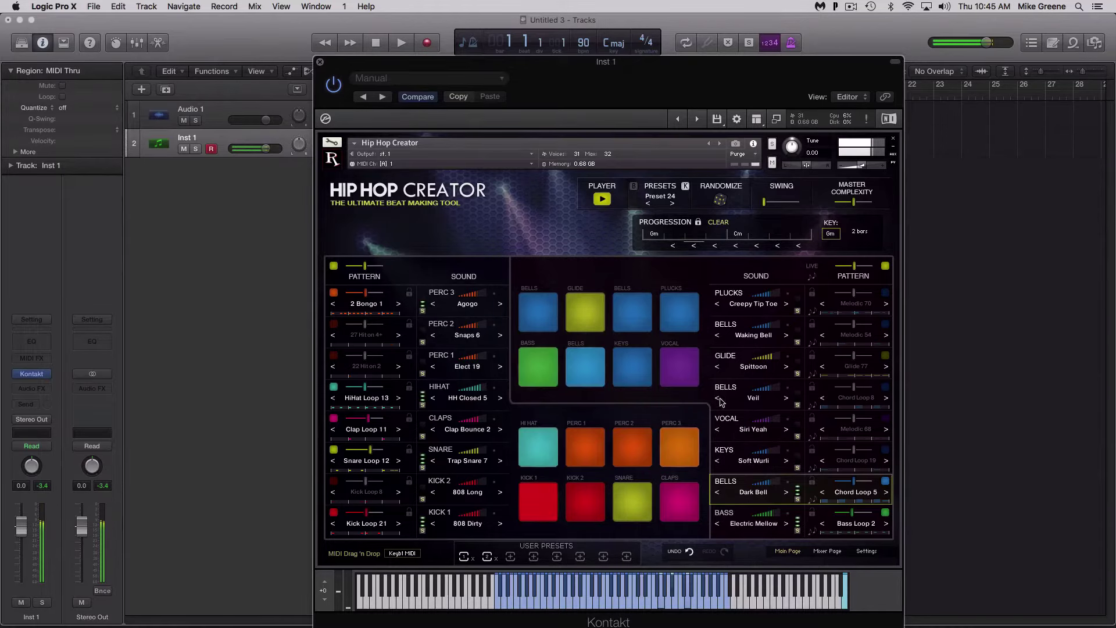
Stop the player and try the Organ Strings and LFO Mood synth sounds on the Soft Wurli keys part
left_click(601, 199)
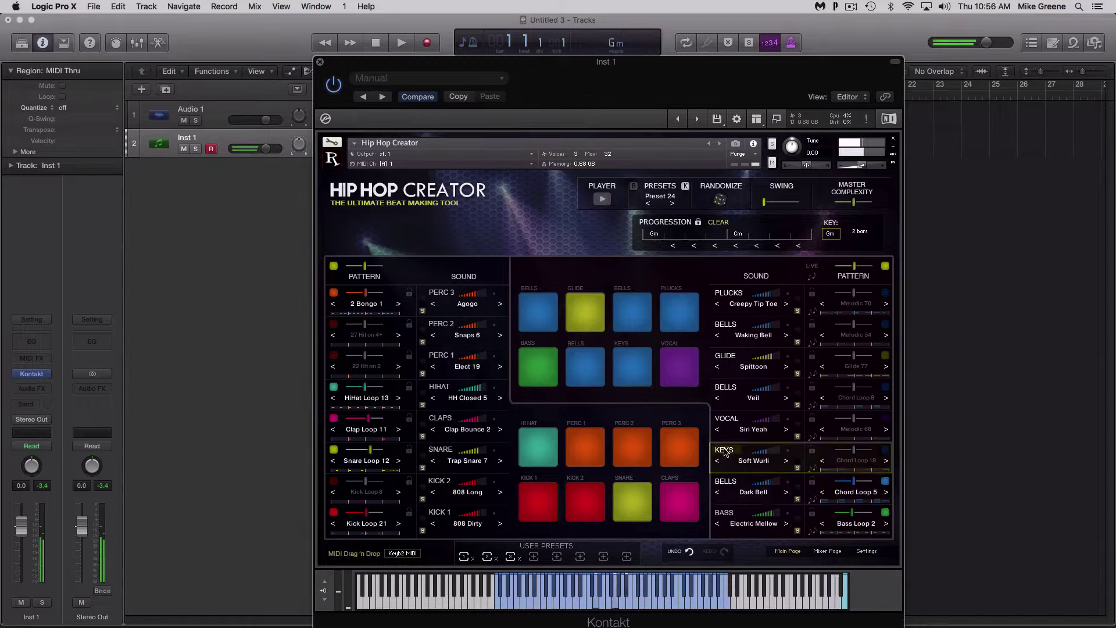
left_click(725, 453)
scroll(760, 403, "up", 10)
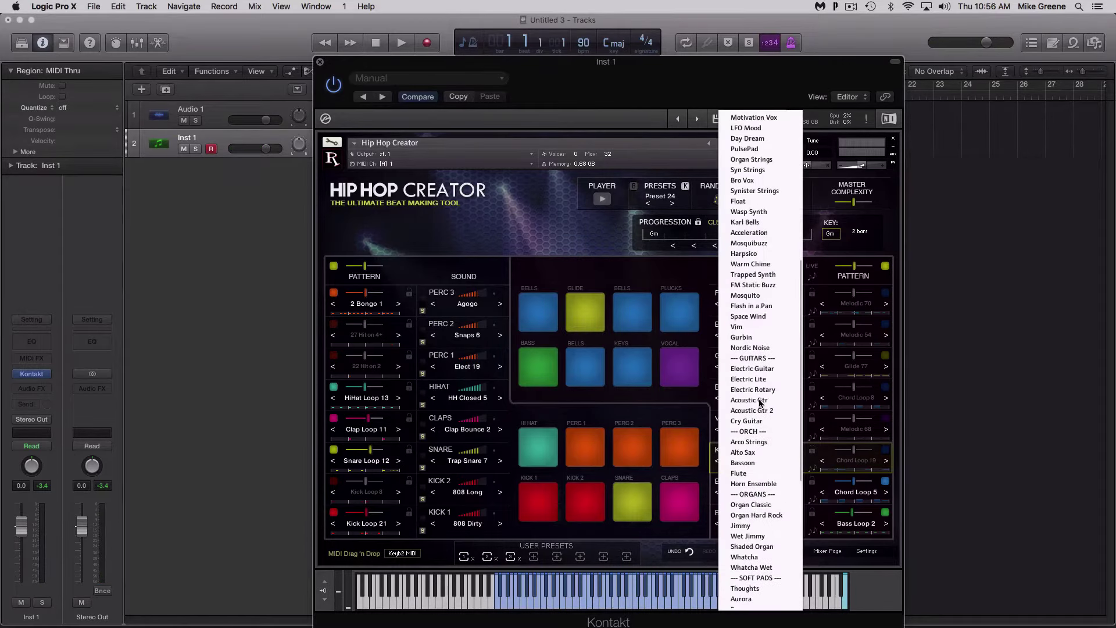
scroll(760, 403, "up", 10)
left_click(756, 483)
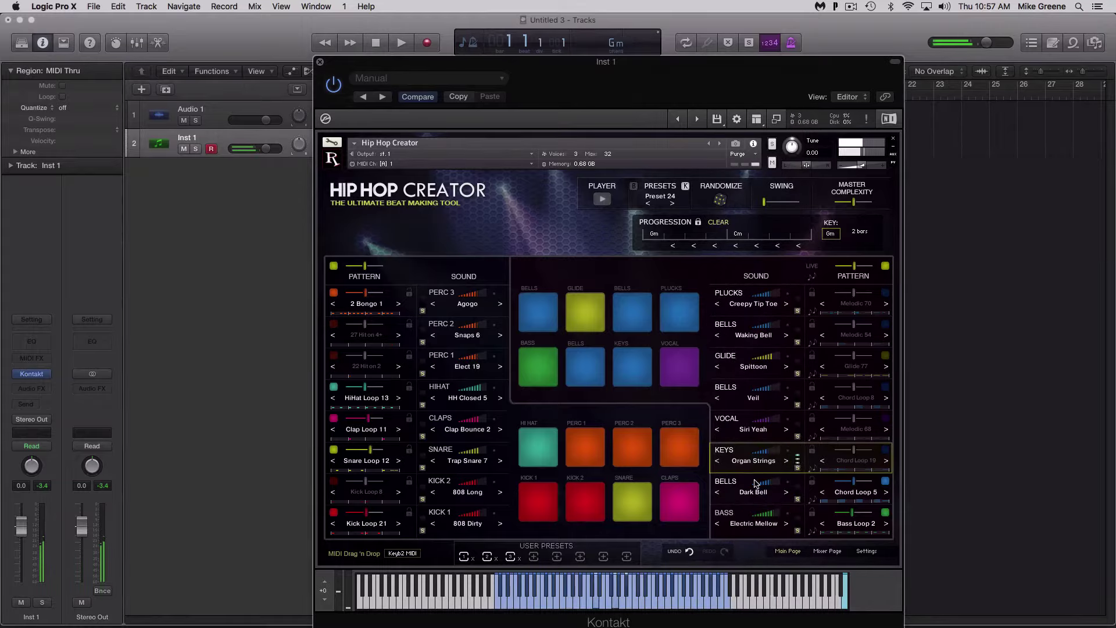
left_click(753, 460)
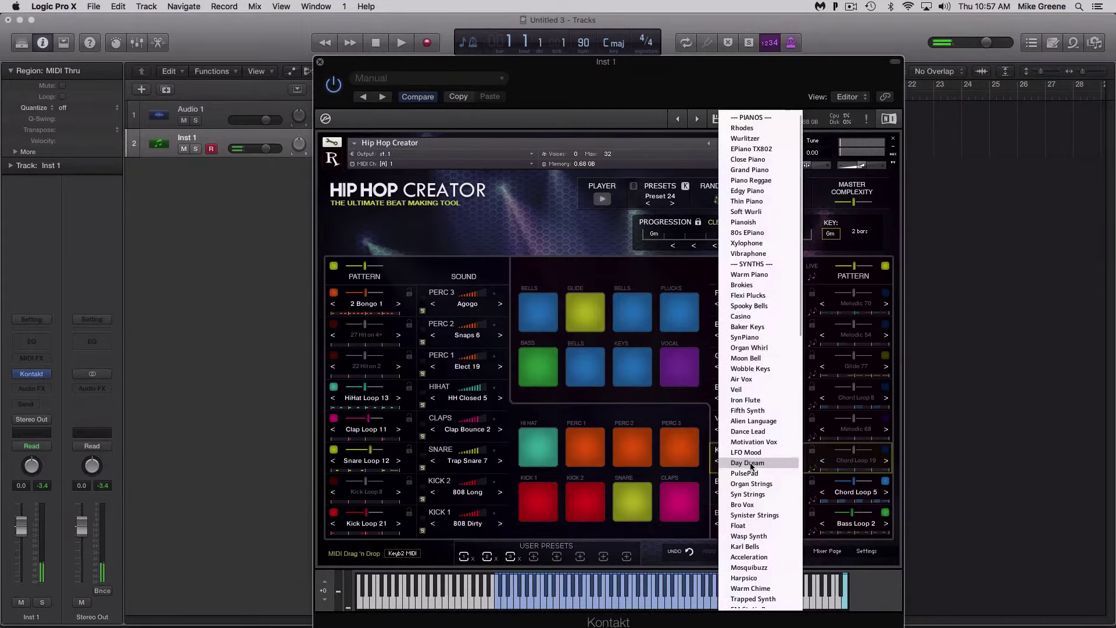
left_click(748, 454)
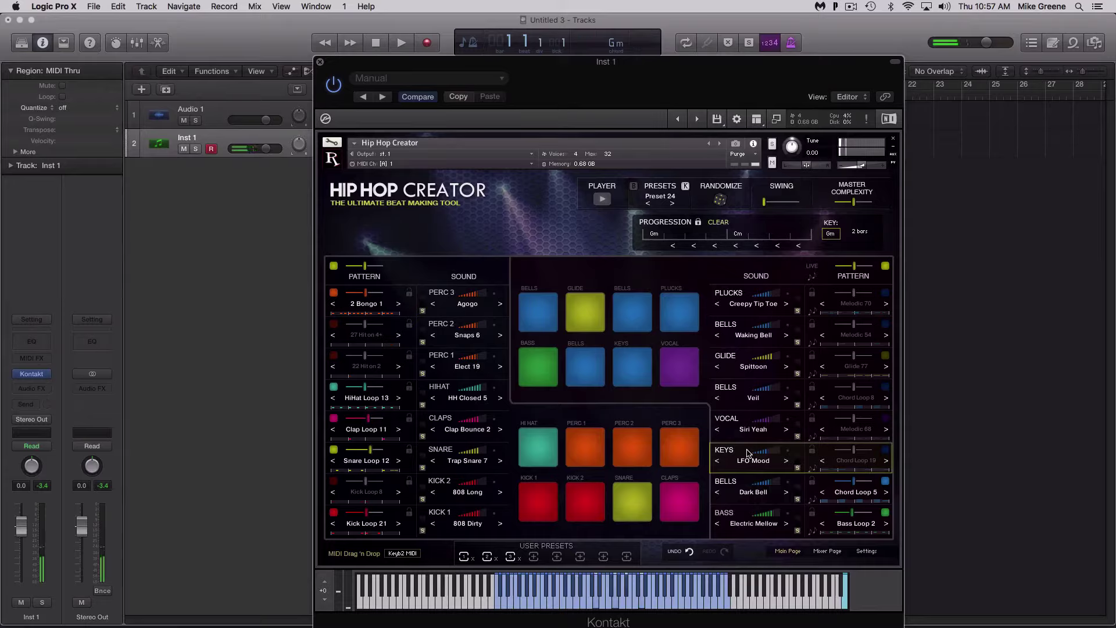
Try the Vocal Male Oo1 pad and the Wobble Keys synth on the keys part above Dark Bell
left_click(750, 457)
scroll(753, 464, "down", 3)
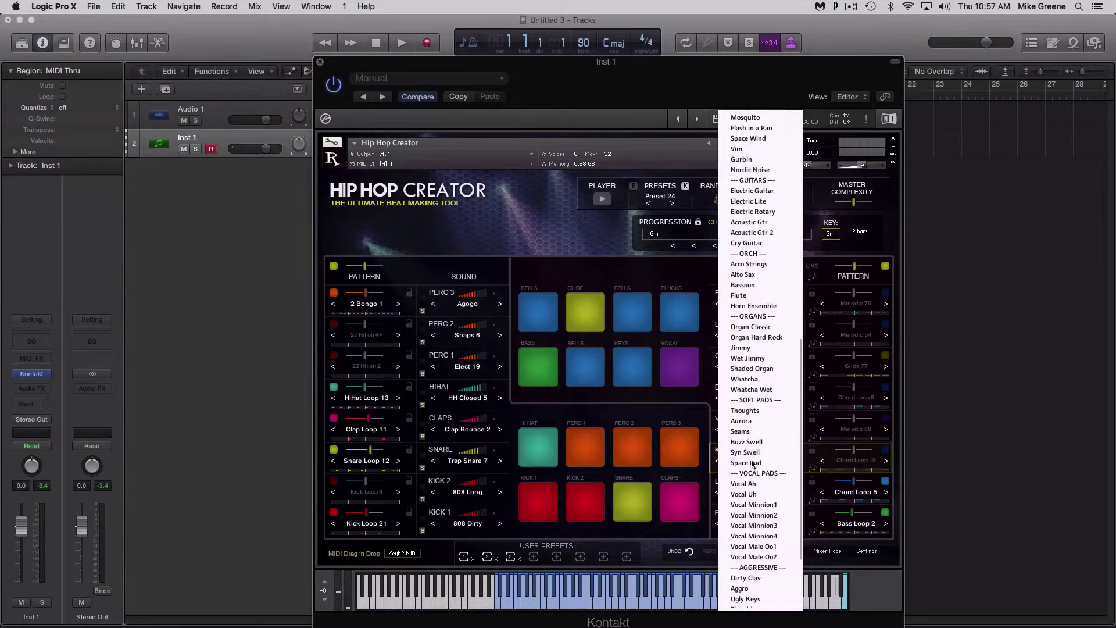
left_click(754, 546)
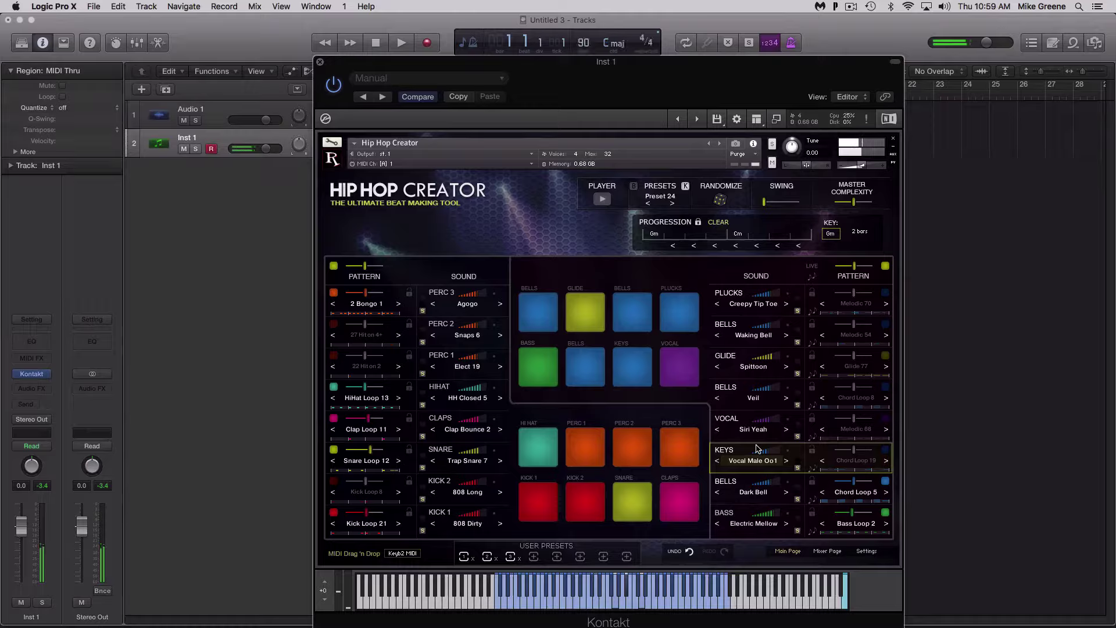
left_click(756, 453)
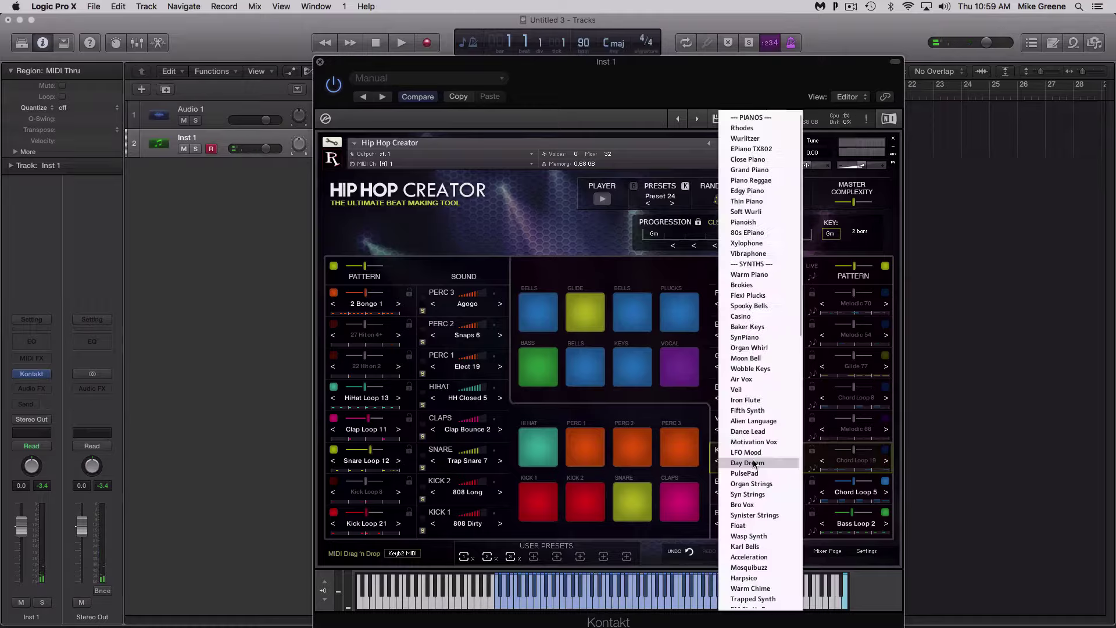
left_click(765, 371)
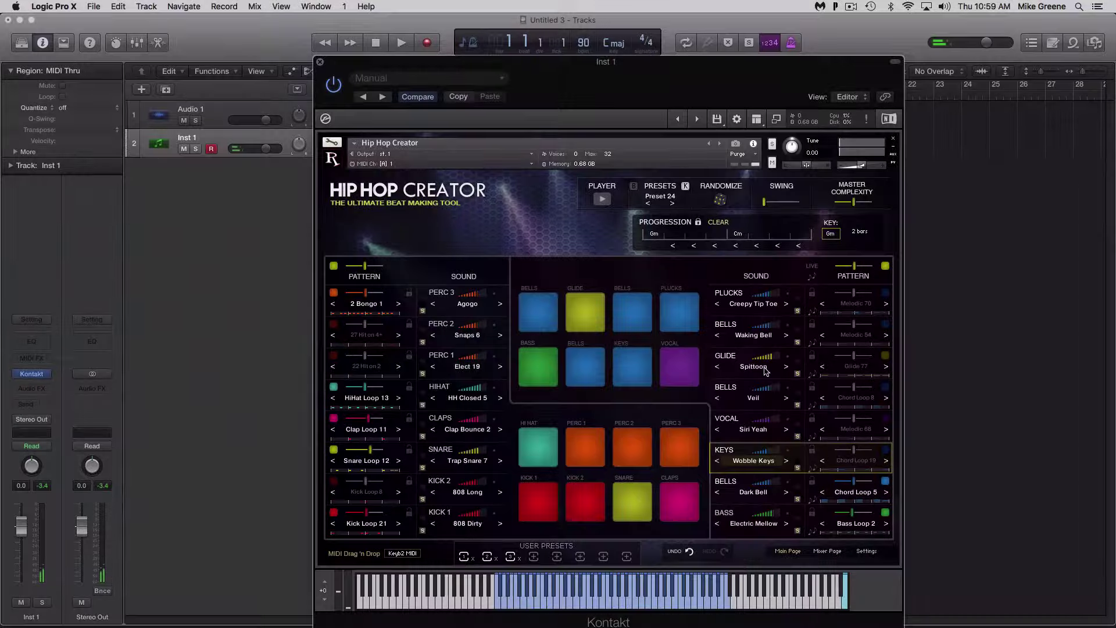
Try the Aurora soft pad and the Moon Bell synth on the same keys part
left_click(754, 461)
scroll(762, 407, "up", 5)
left_click(791, 417)
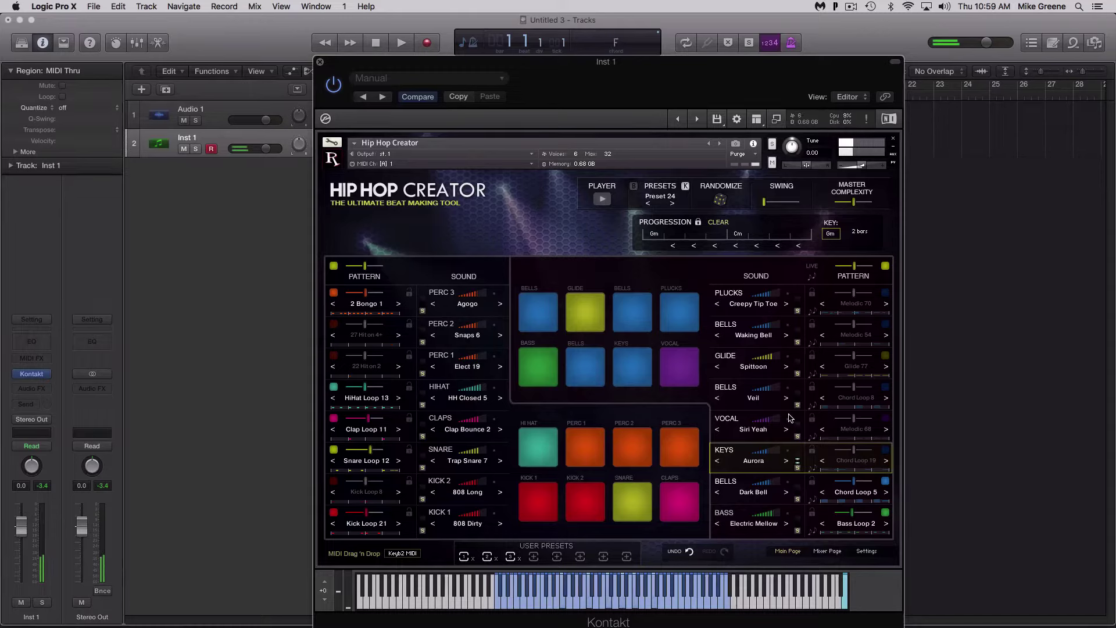
left_click(753, 460)
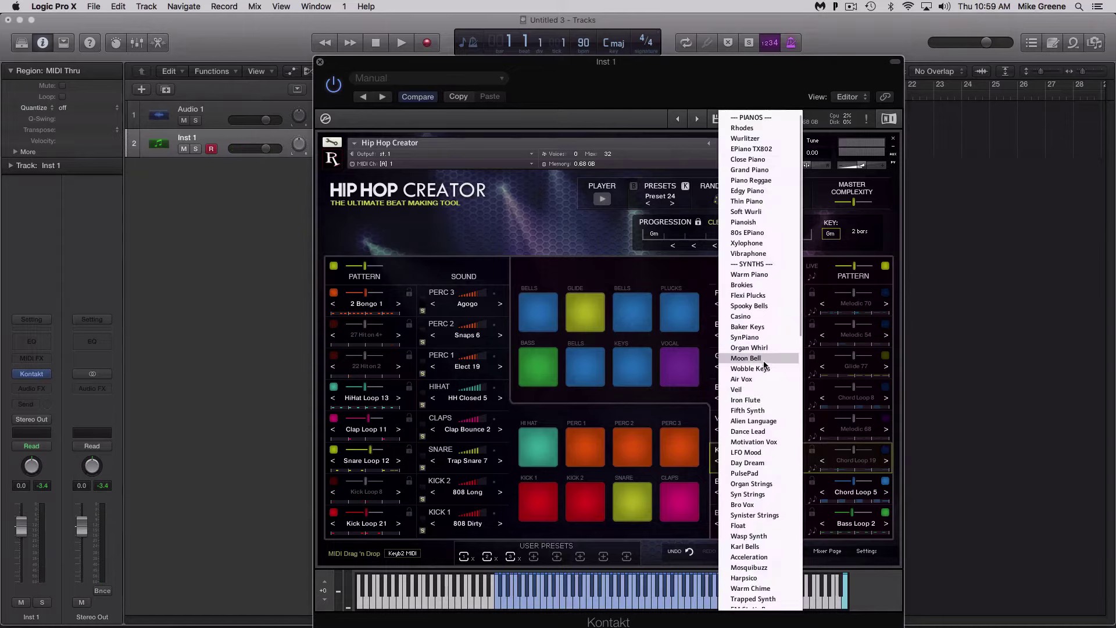
left_click(756, 361)
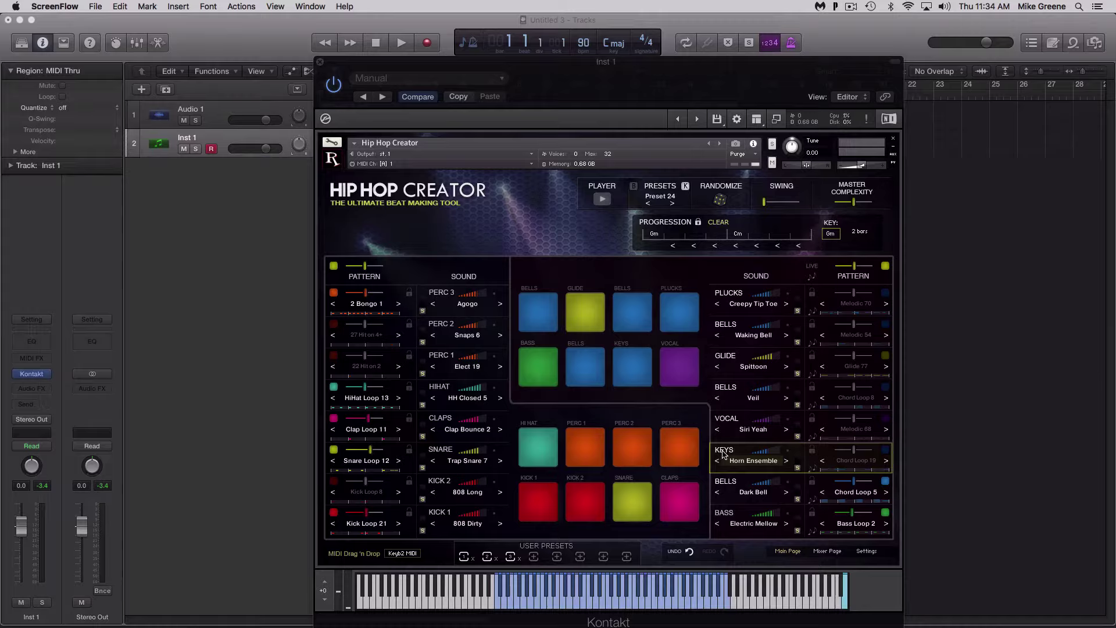
Switch the Horn Ensemble keys part to the Bells category and look through its list of bell sounds
left_click(724, 450)
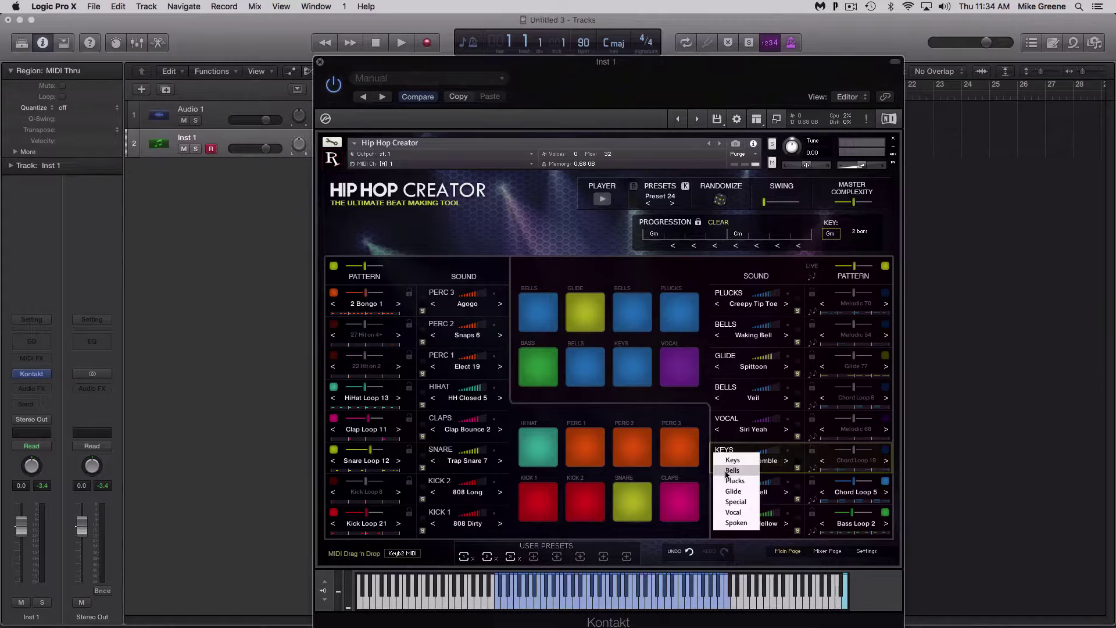
left_click(731, 470)
left_click(763, 463)
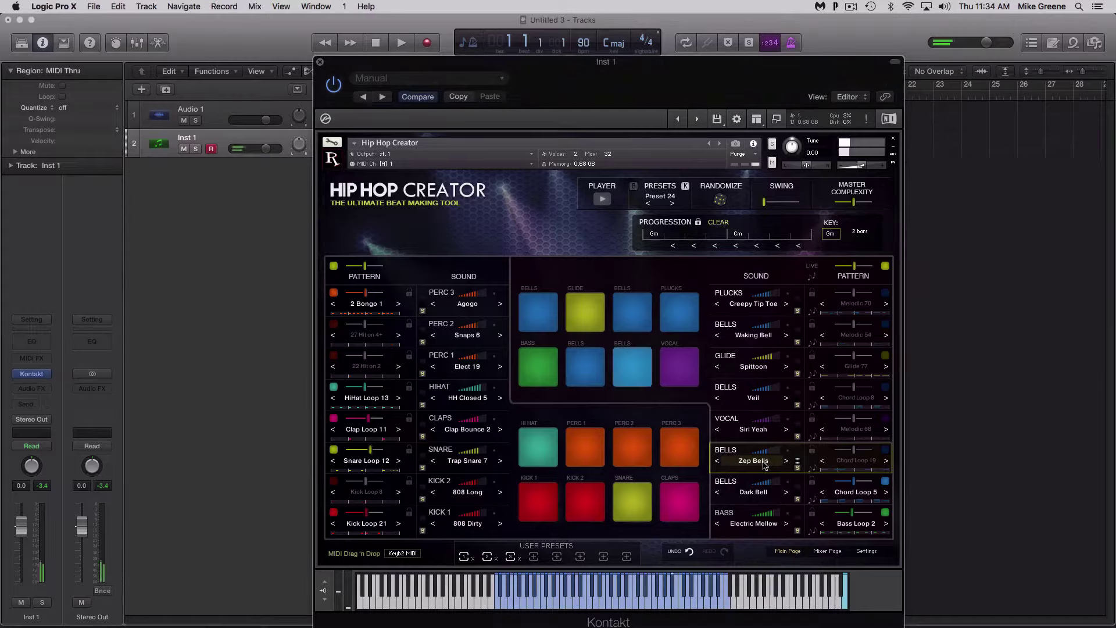
left_click(765, 463)
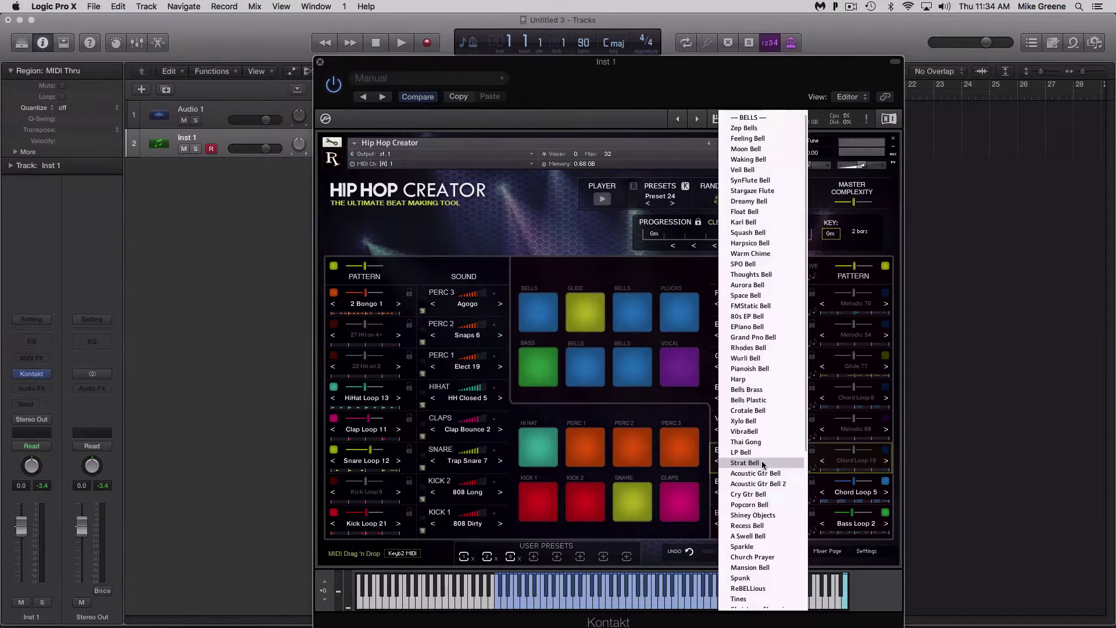
left_click(711, 435)
Switch the Zep Bells part to the Plucks category and step on from its Harp sound
left_click(724, 451)
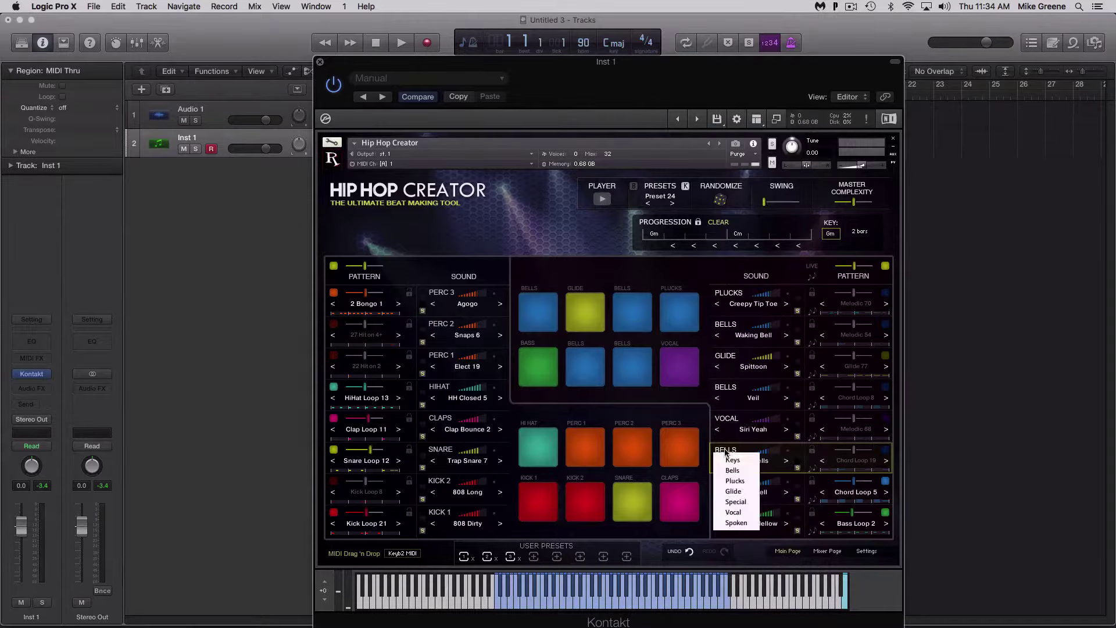
left_click(733, 482)
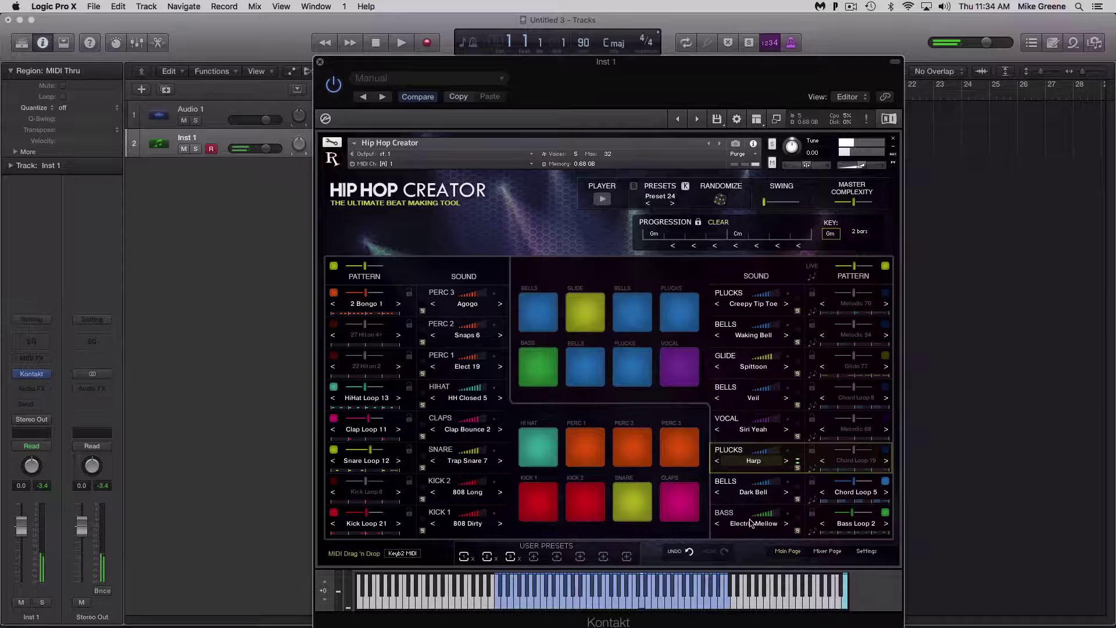
left_click(785, 461)
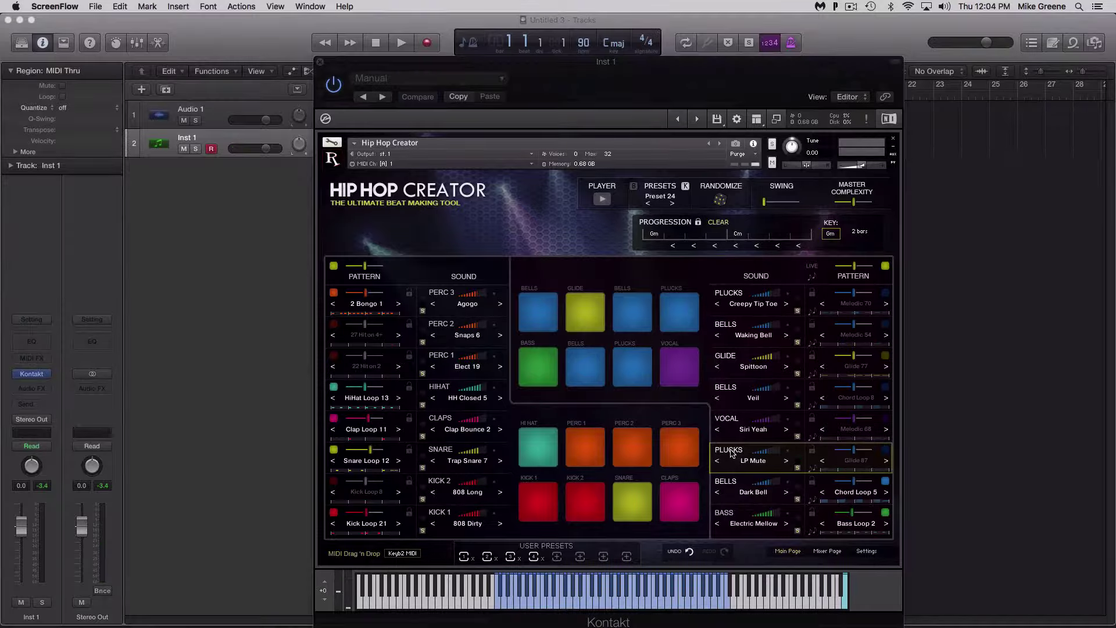
Switch the LP Mute plucks part to the Glide category, browse its sounds and step to New Flame Worm
left_click(730, 452)
left_click(730, 452)
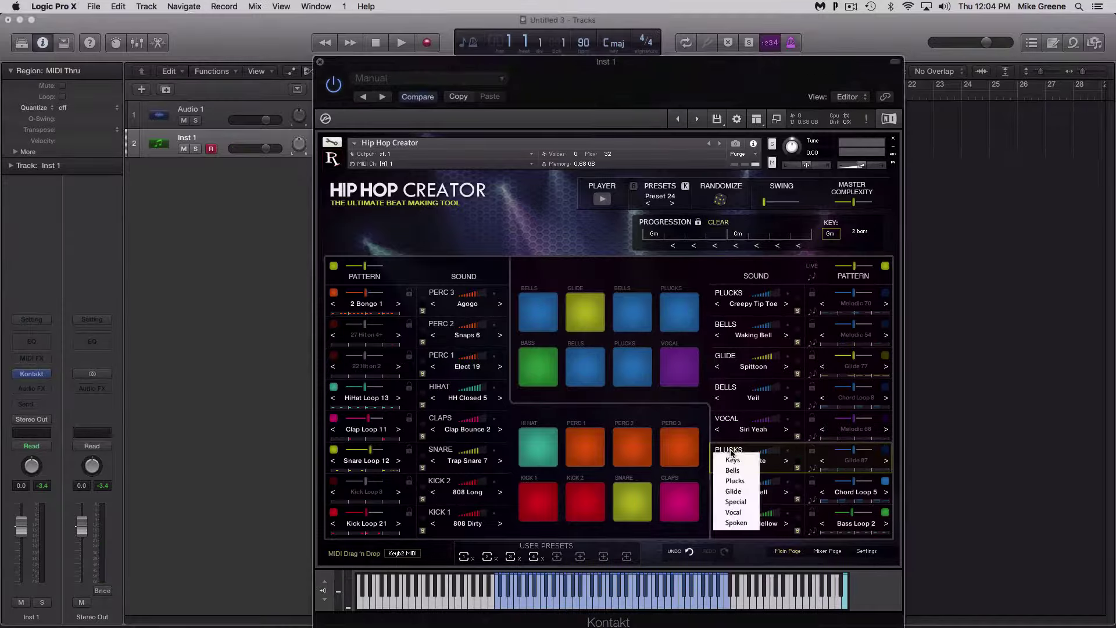
left_click(734, 492)
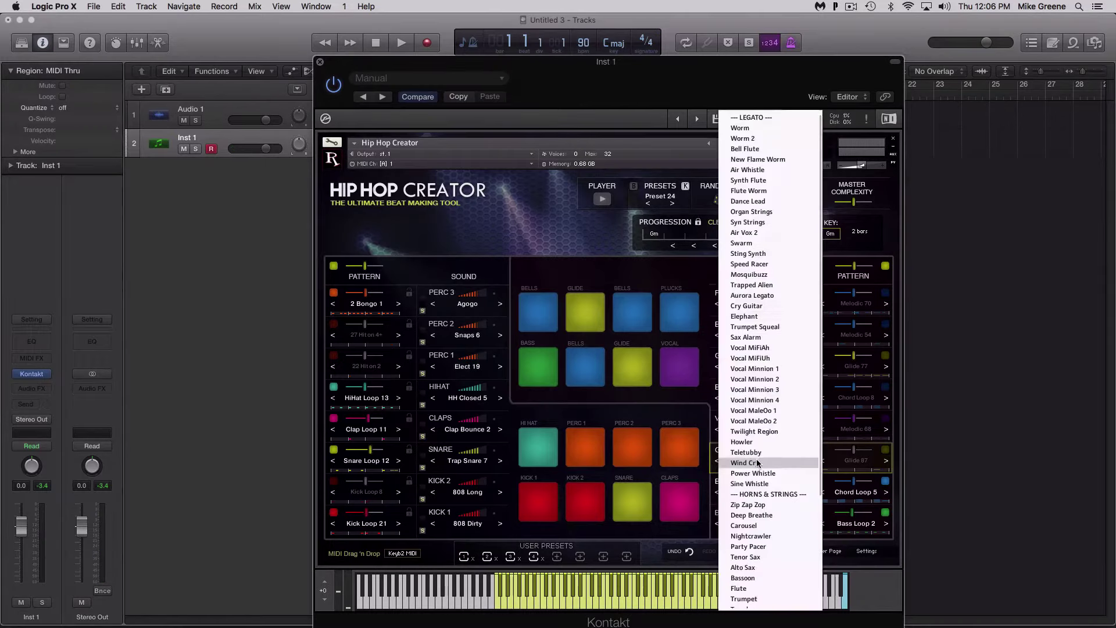
left_click(754, 460)
scroll(775, 412, "down", 5)
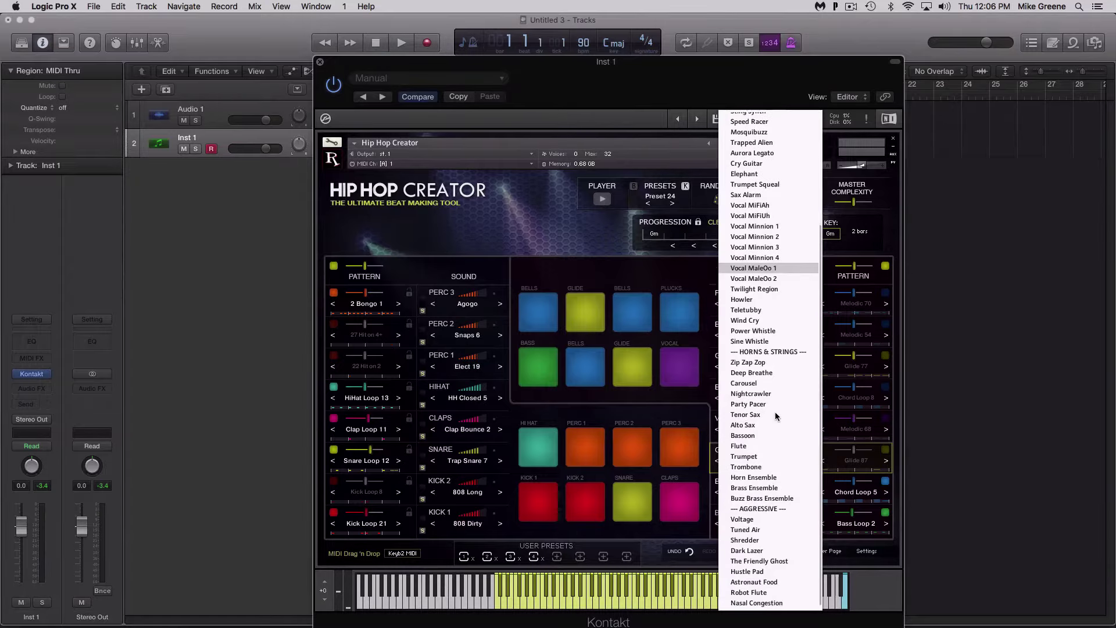
left_click(786, 463)
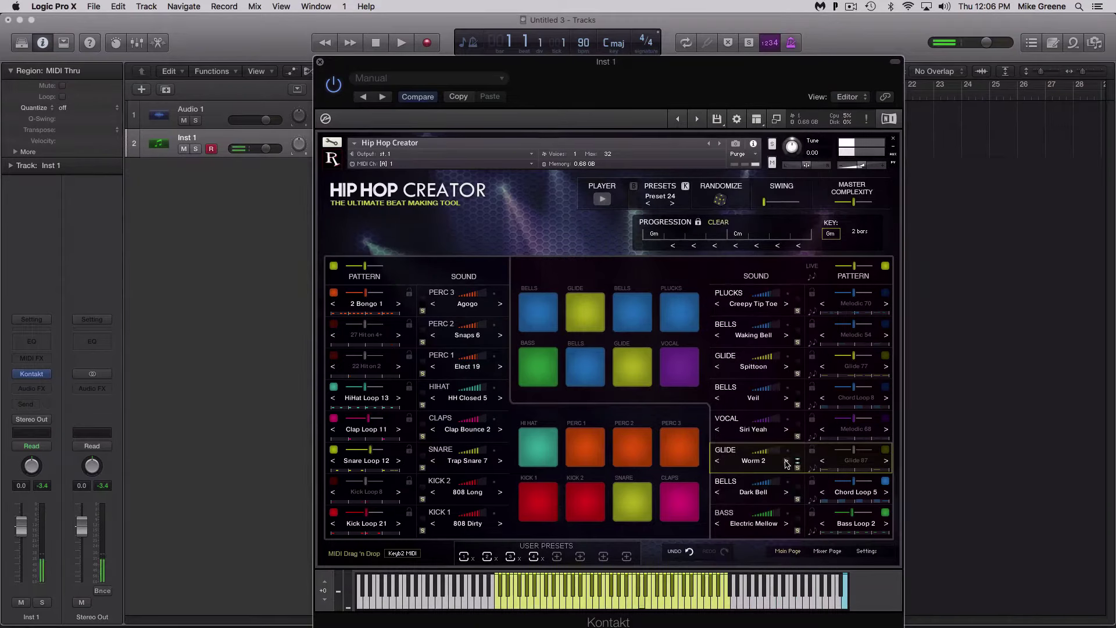
left_click(786, 460)
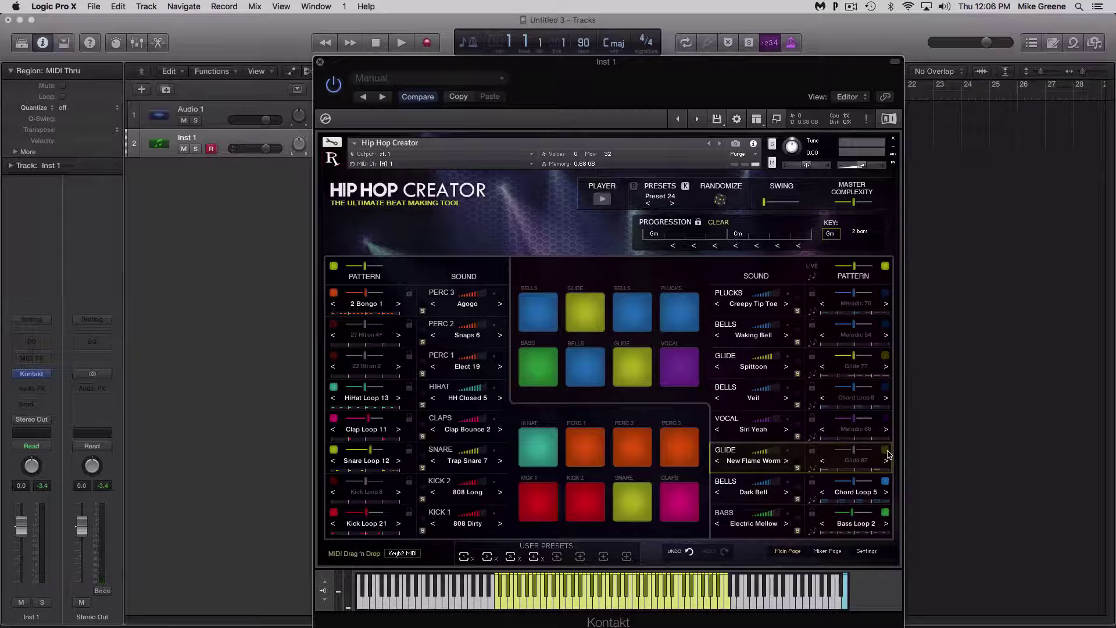
Start the player with the New Flame Worm glide part enabled and assign it the Melodic 60 pattern
left_click(602, 200)
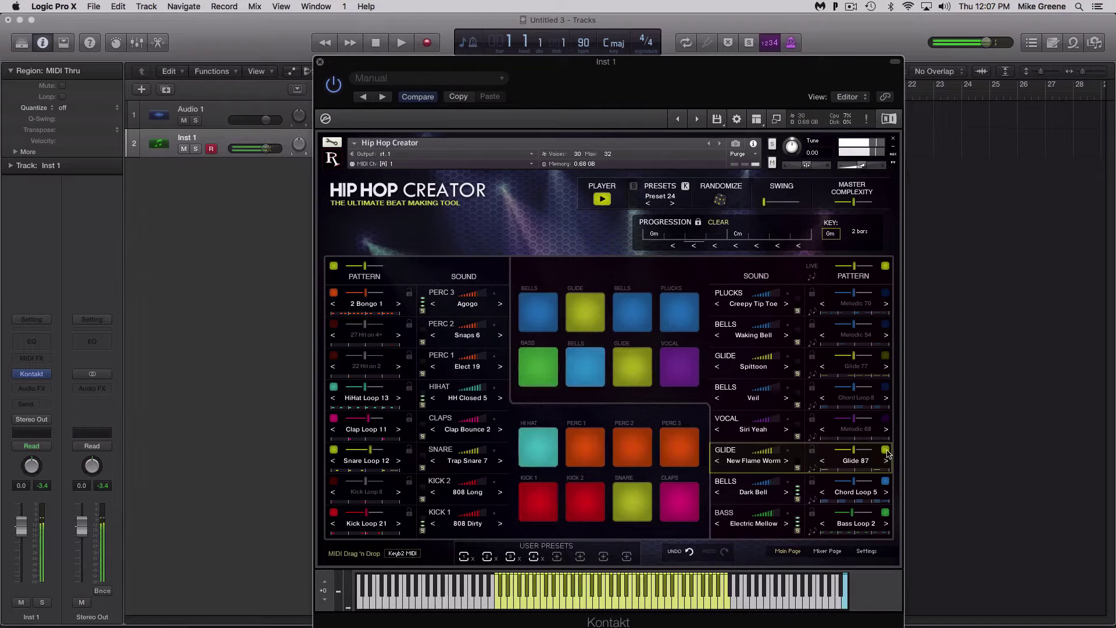
left_click(855, 460)
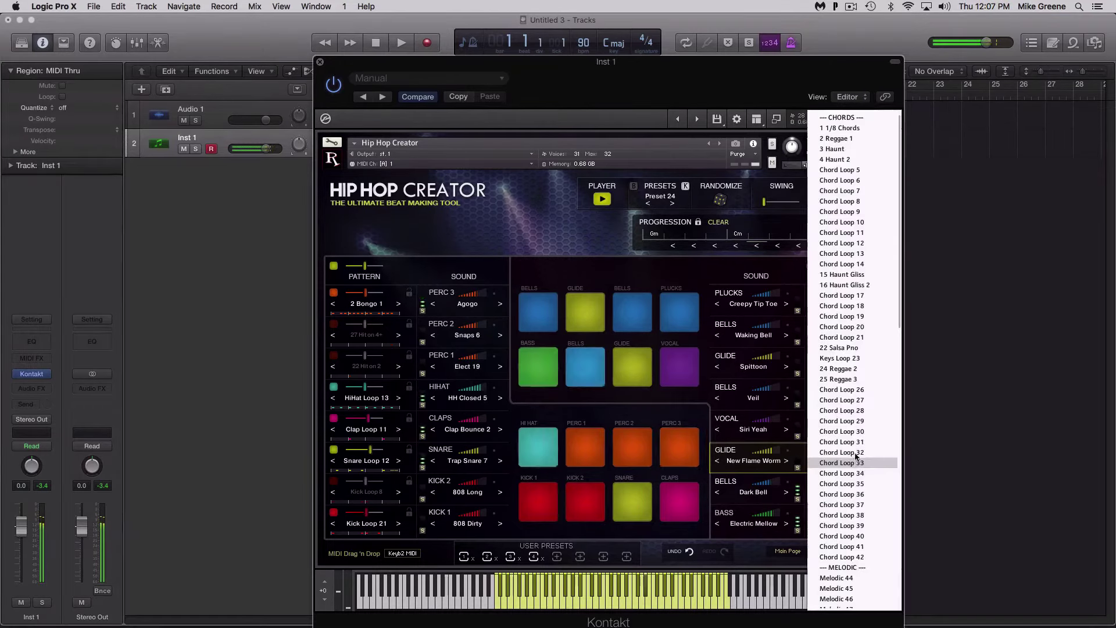
scroll(855, 458, "down", 10)
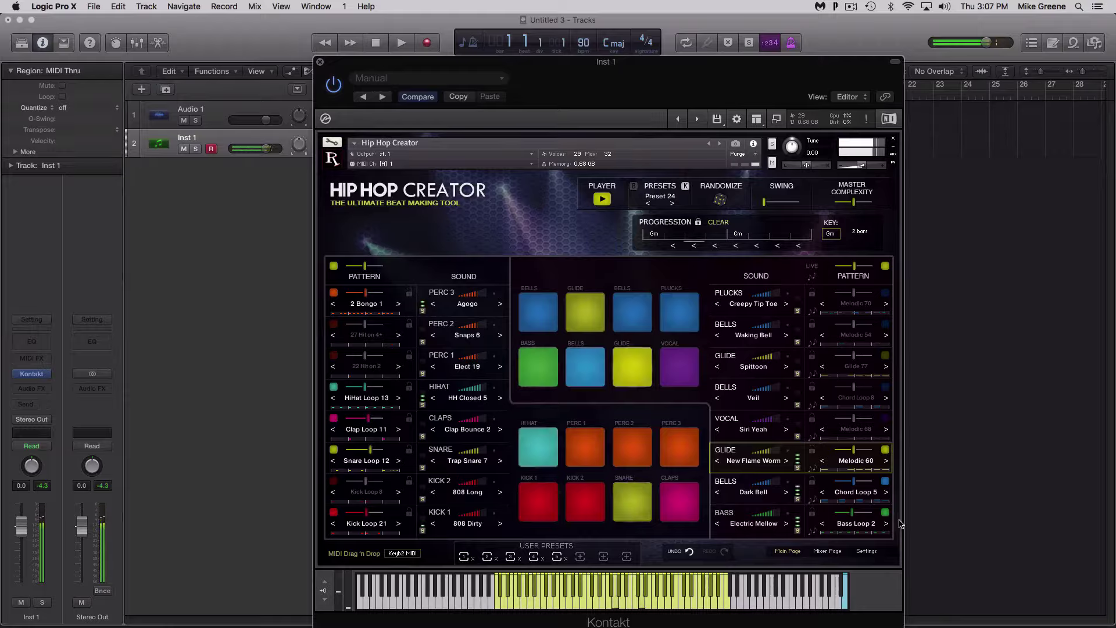
Switch the Siri Yeah vocal part to the Special category, choose Guitar Wah and step through the guitar sounds to Two Note
left_click(755, 428)
left_click(728, 419)
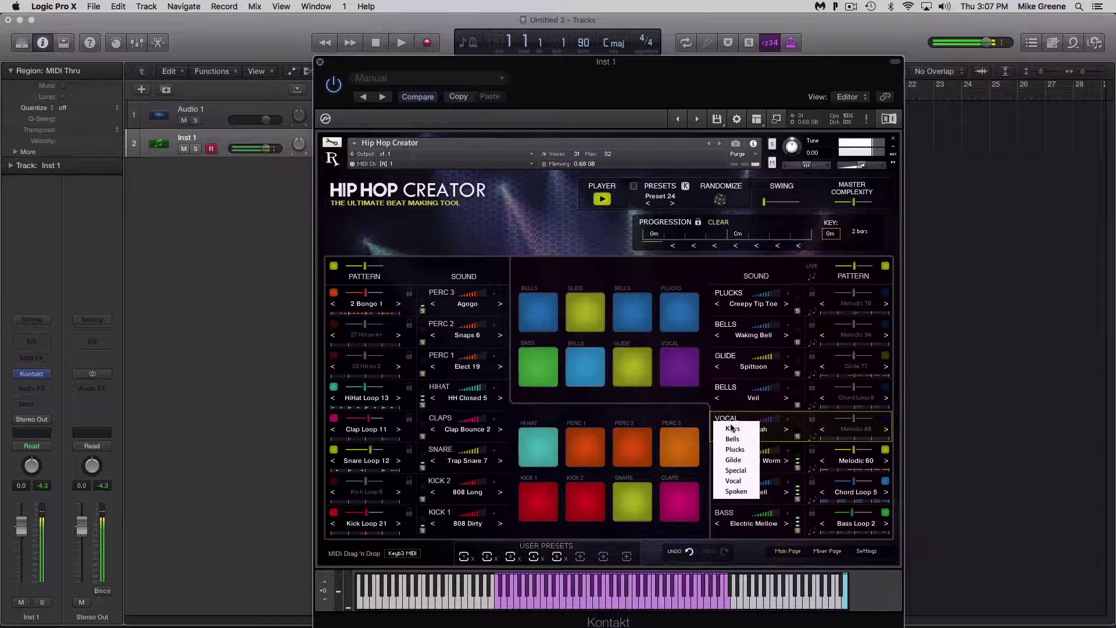
left_click(735, 470)
left_click(754, 429)
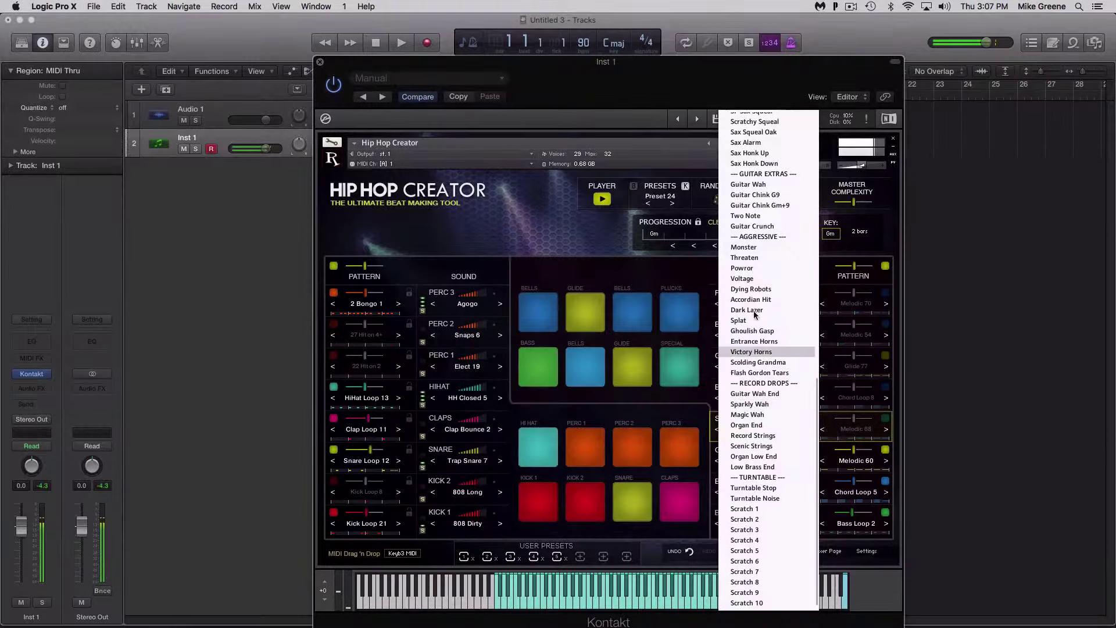
left_click(765, 186)
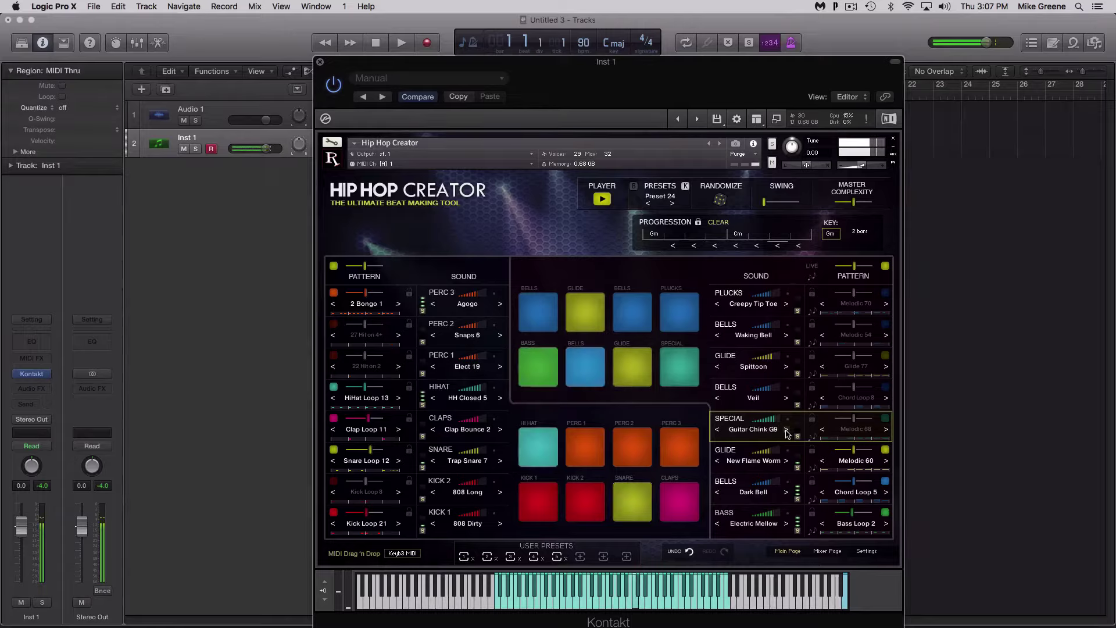
left_click(786, 430)
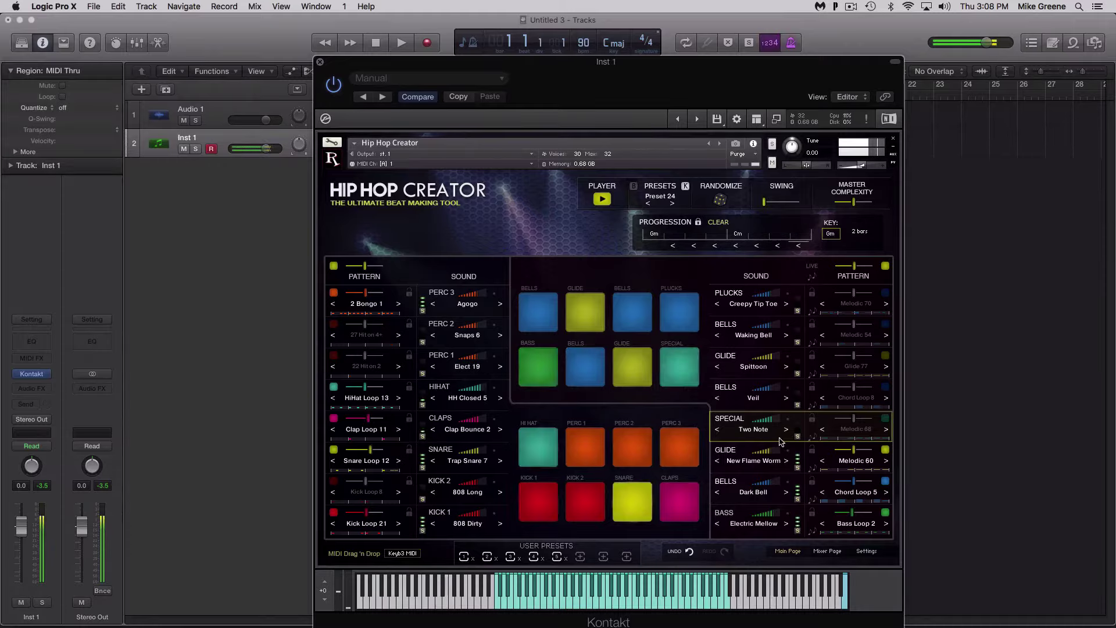
Try the Sax 2-Note Down sound on the Special part and step through the sax and squeal sounds to Eel Squeal
left_click(764, 434)
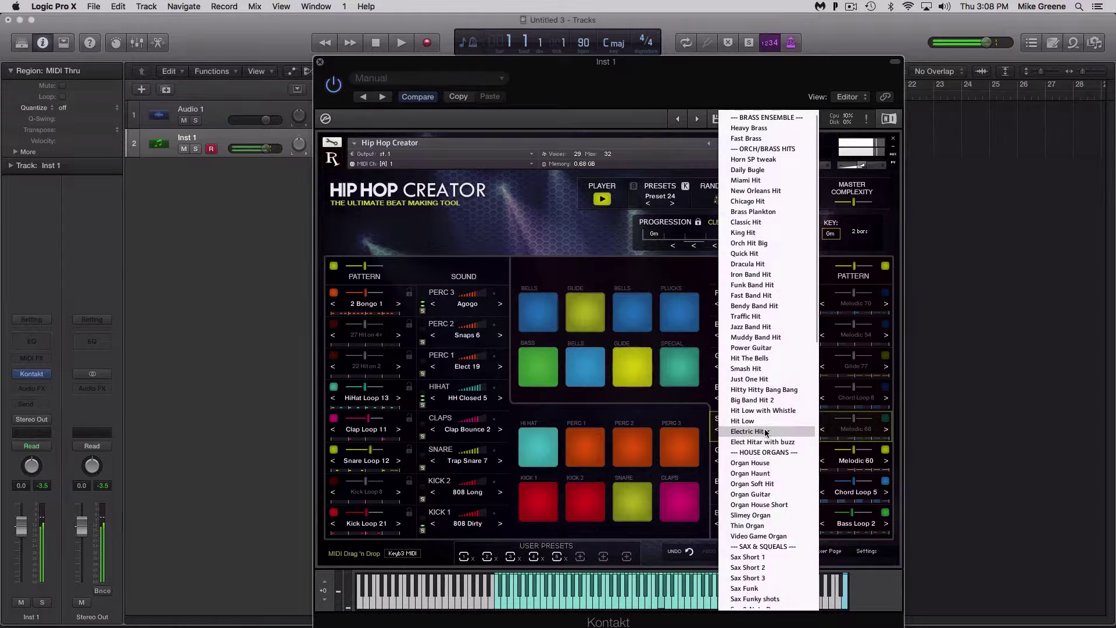
scroll(765, 434, "down", 5)
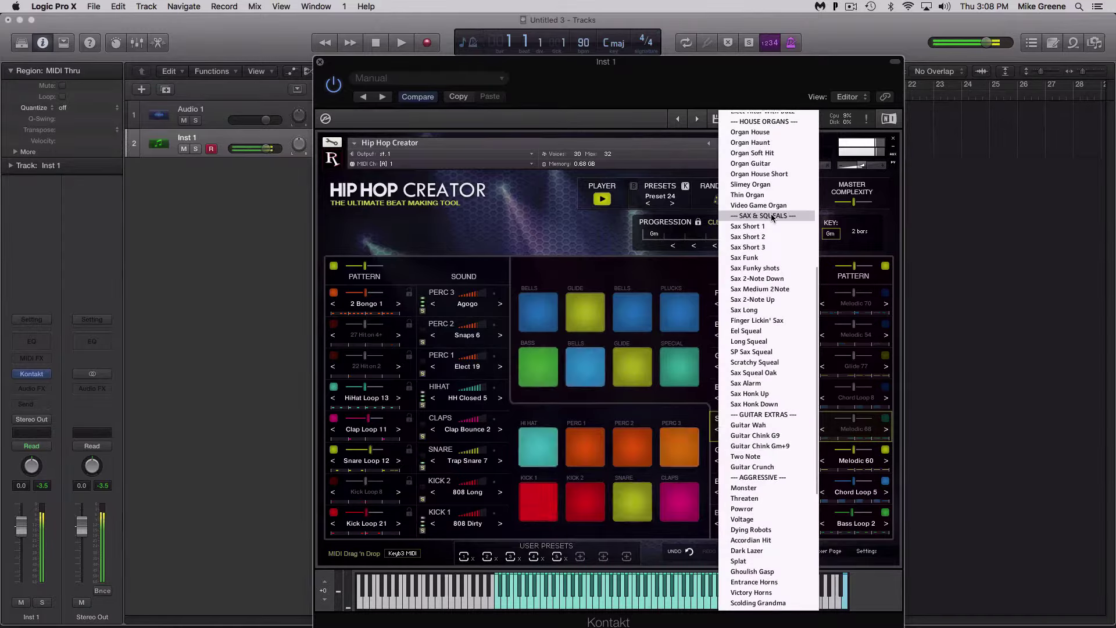
left_click(768, 279)
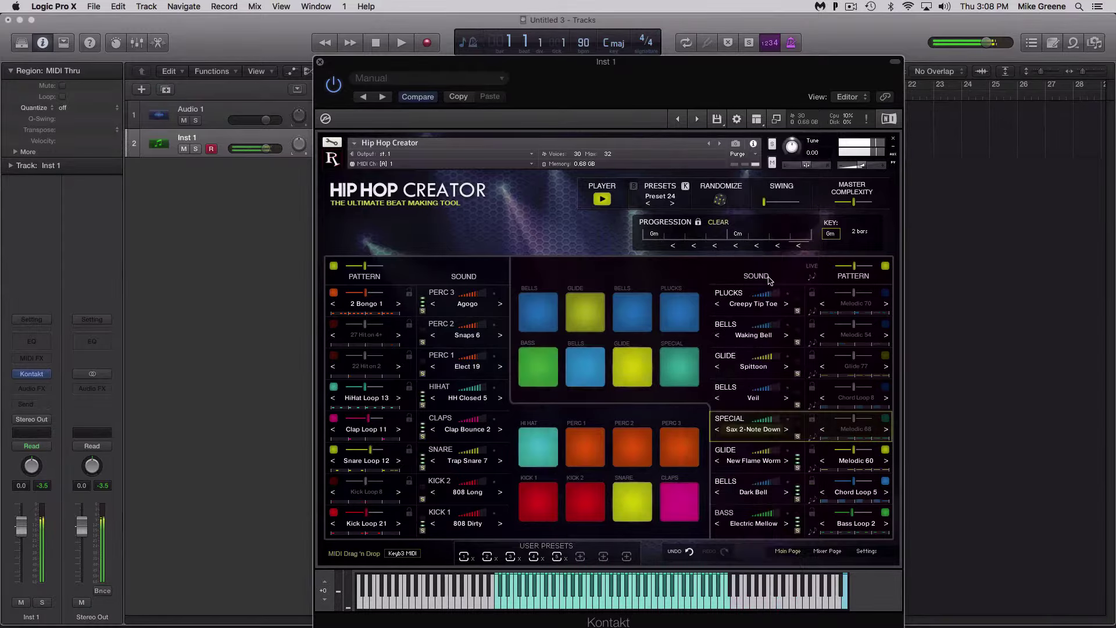
left_click(787, 430)
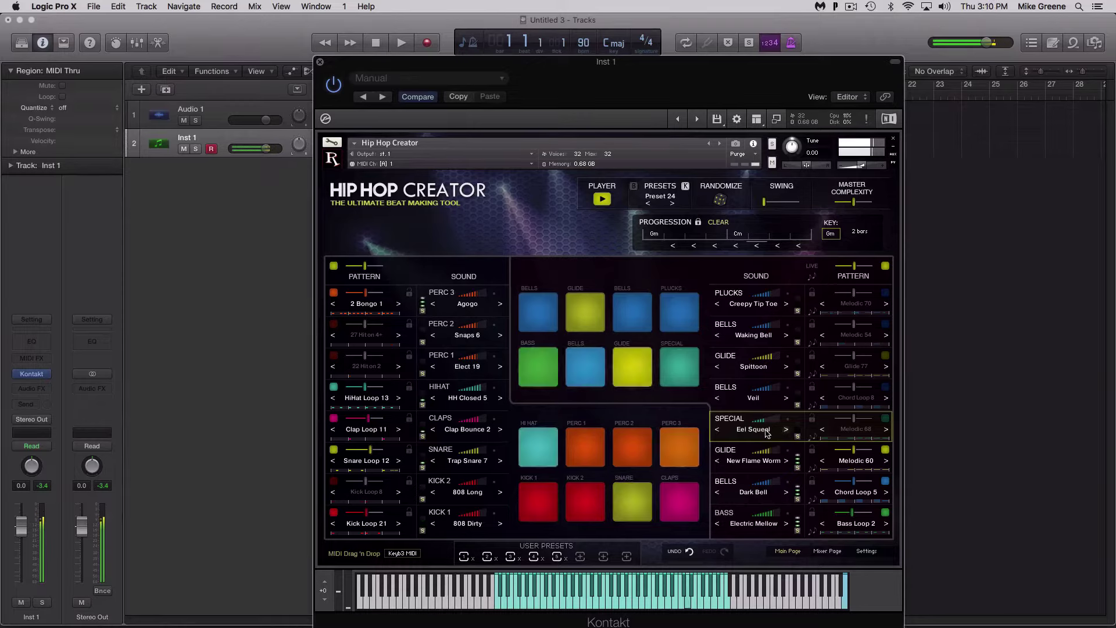
Try the orchestral and brass hits Orch Hit Big and Miami Hit on the Special part, stepping on to Chicago Hit
left_click(767, 433)
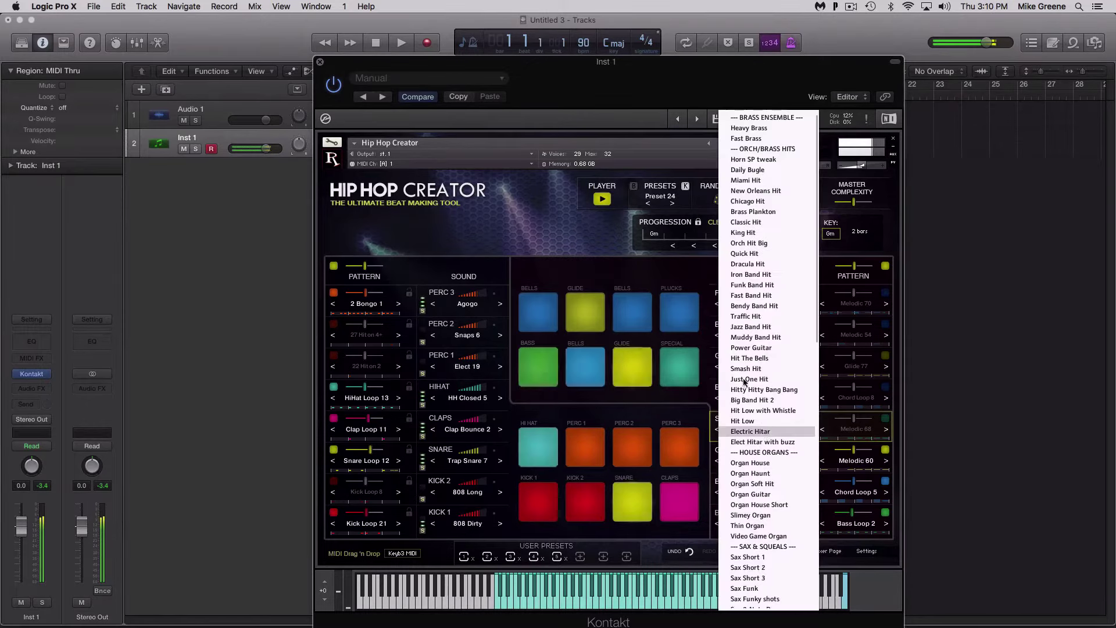
left_click(786, 425)
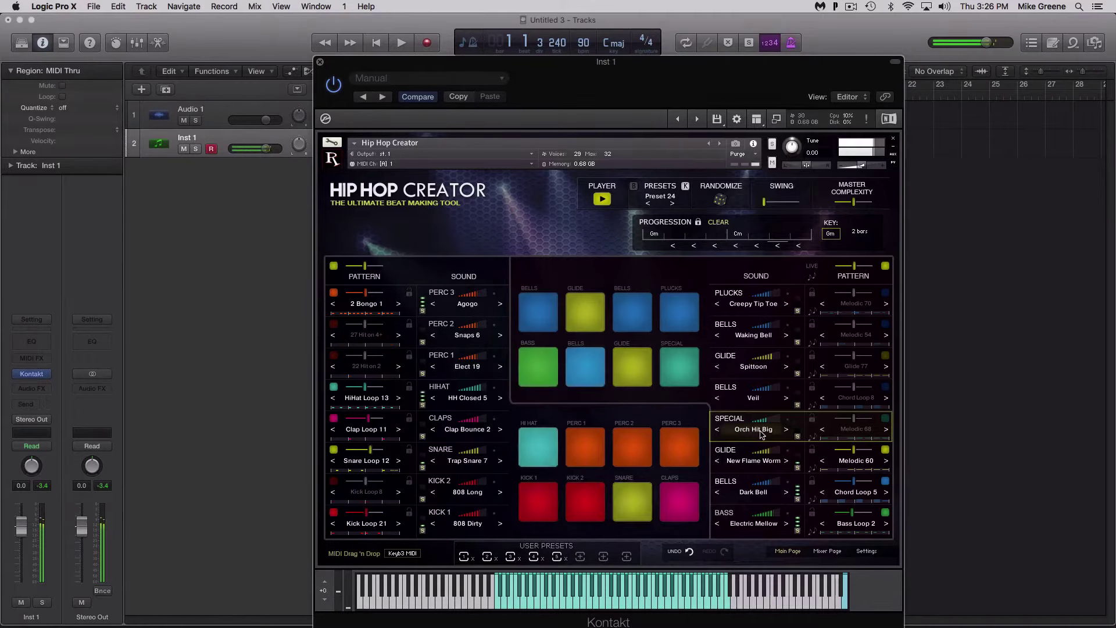
left_click(756, 429)
left_click(789, 432)
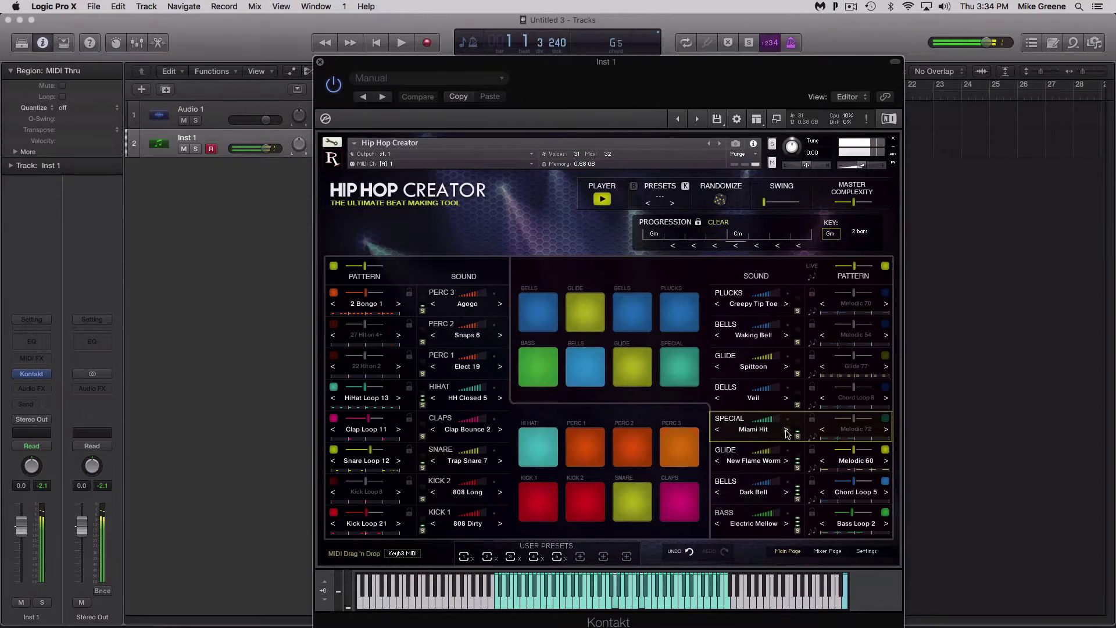
left_click(787, 430)
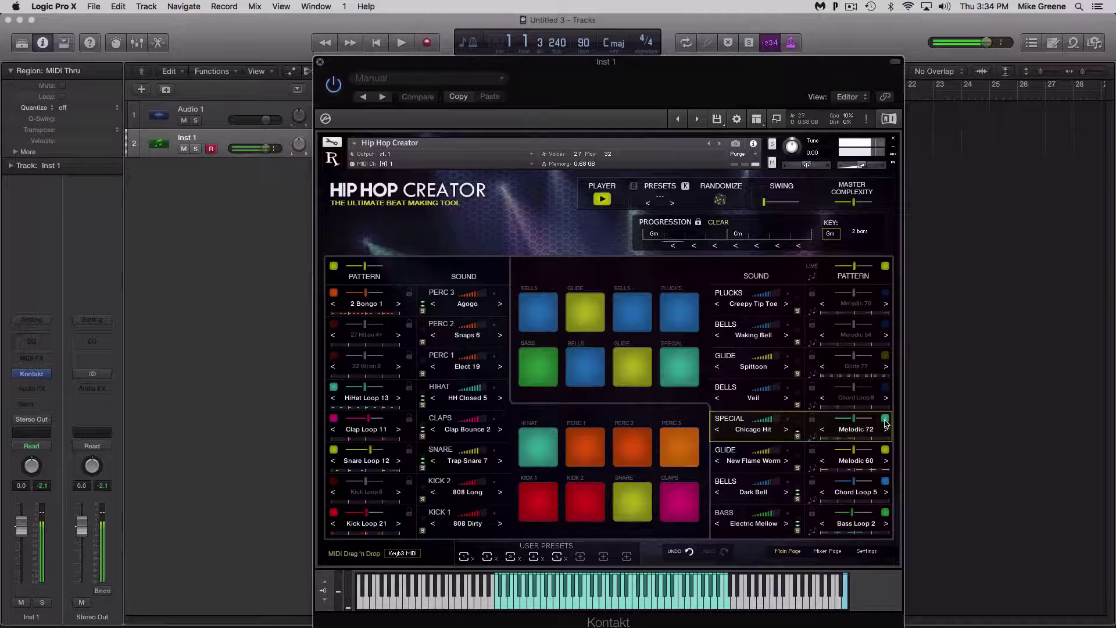
Assign the Keys Loop 23 pattern to the Chicago Hit part, reduce its pattern complexity and lower its volume to -11.0
left_click(851, 430)
left_click(852, 358)
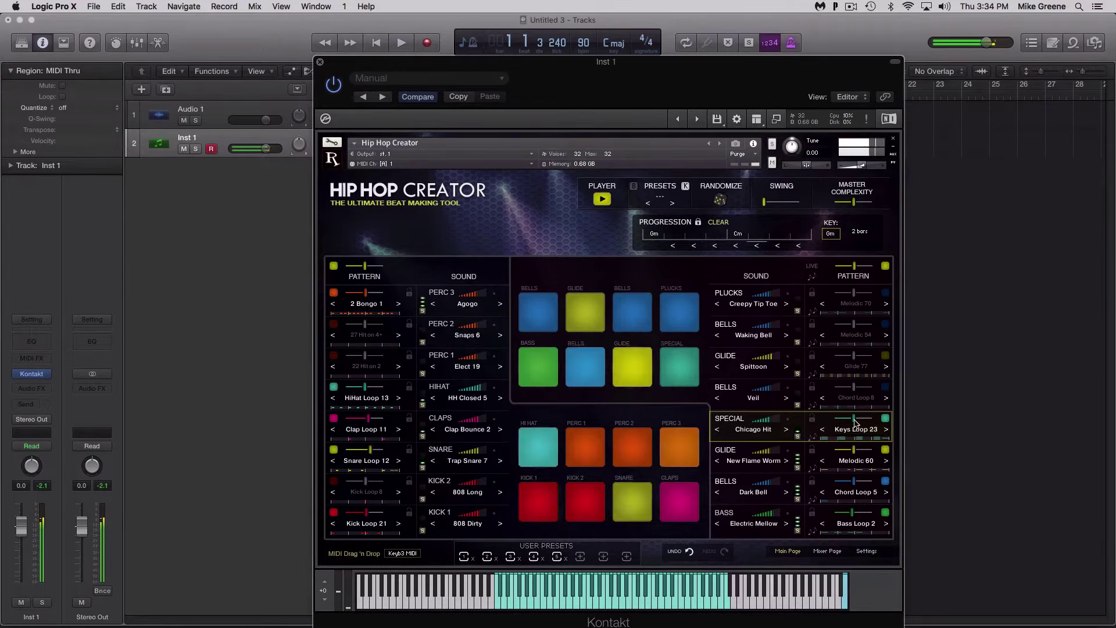
left_click_drag(853, 419, 837, 421)
left_click_drag(841, 421, 845, 421)
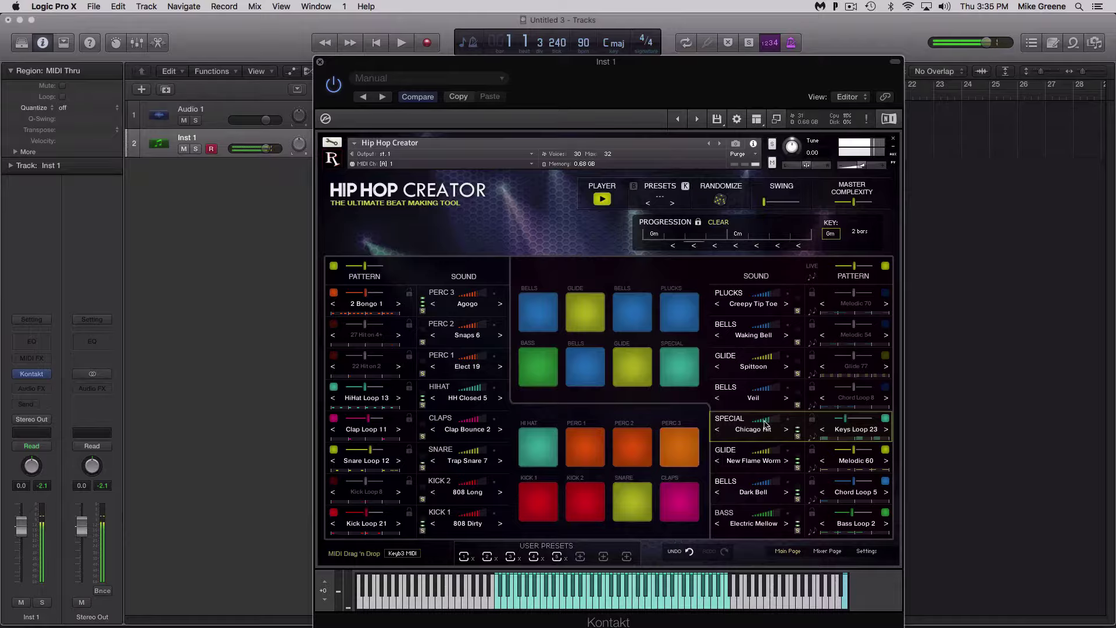
scroll(765, 425, "down", 2)
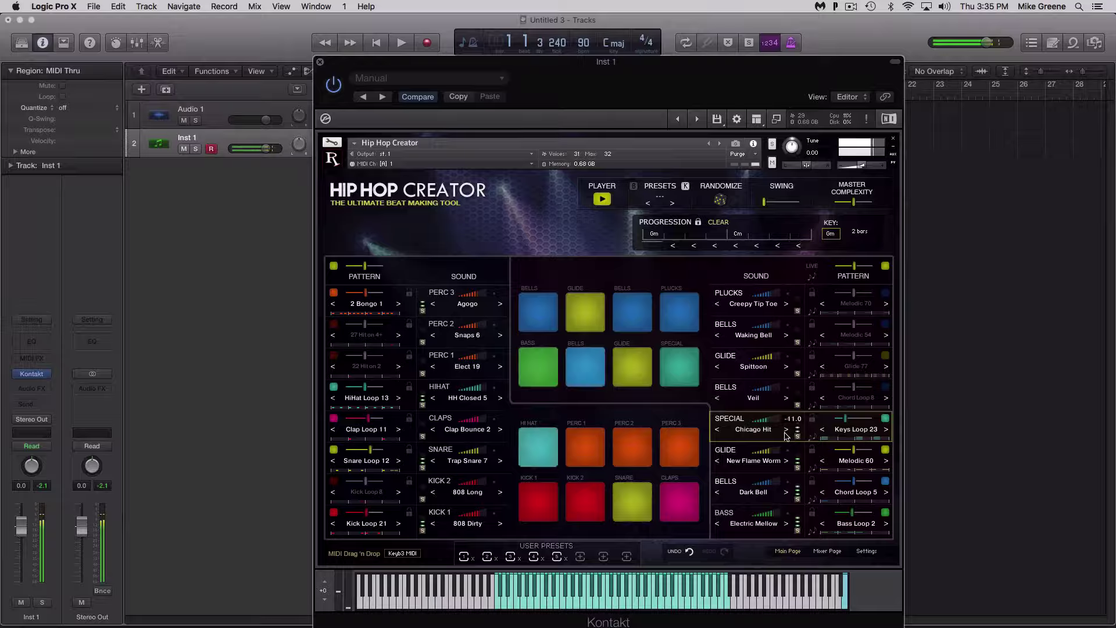
Switch the Veil bells part to the Special category and choose the Scratch 4 turntable sound
left_click(725, 388)
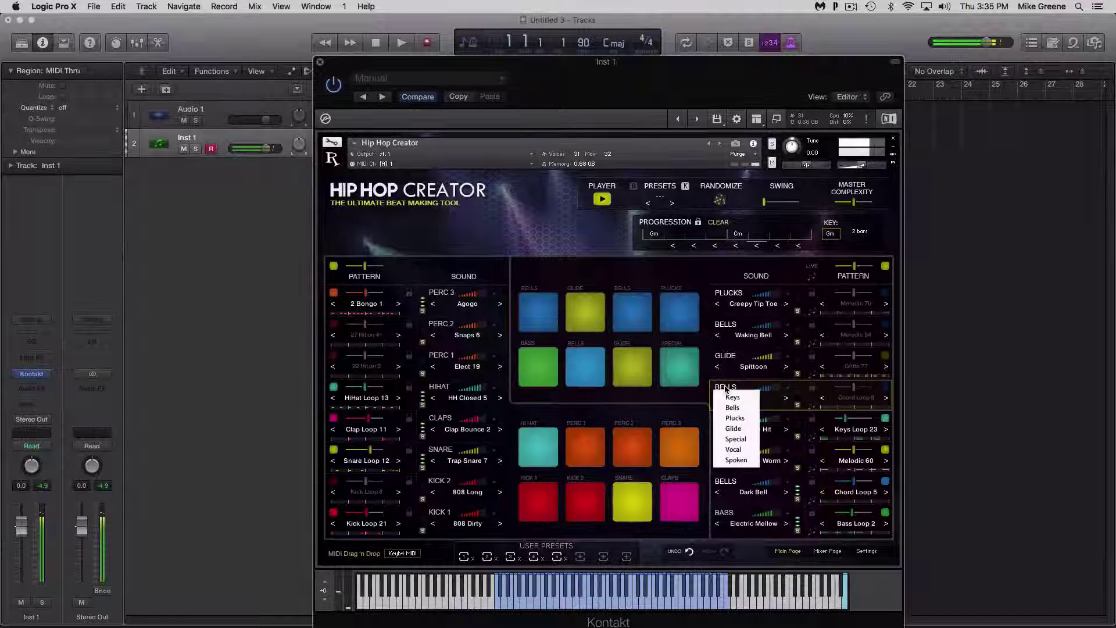
left_click(732, 440)
left_click(753, 397)
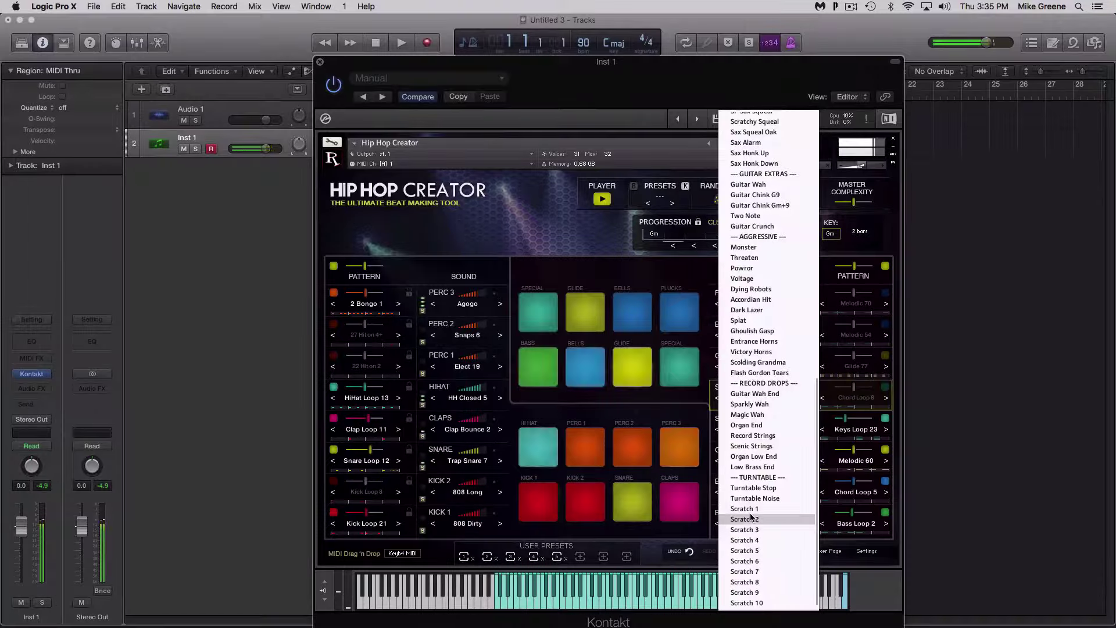
left_click(750, 540)
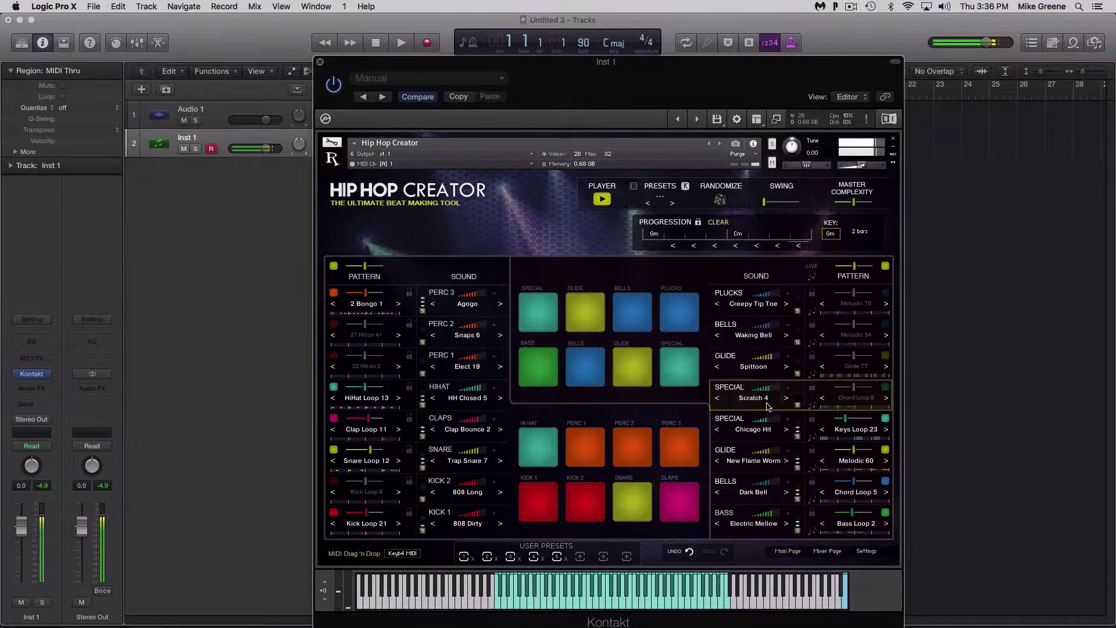
Assign and enable the 104 Scratch 1 pattern on the Scratch 4 part, and slightly reduce the part's volume and pattern complexity
left_click(858, 400)
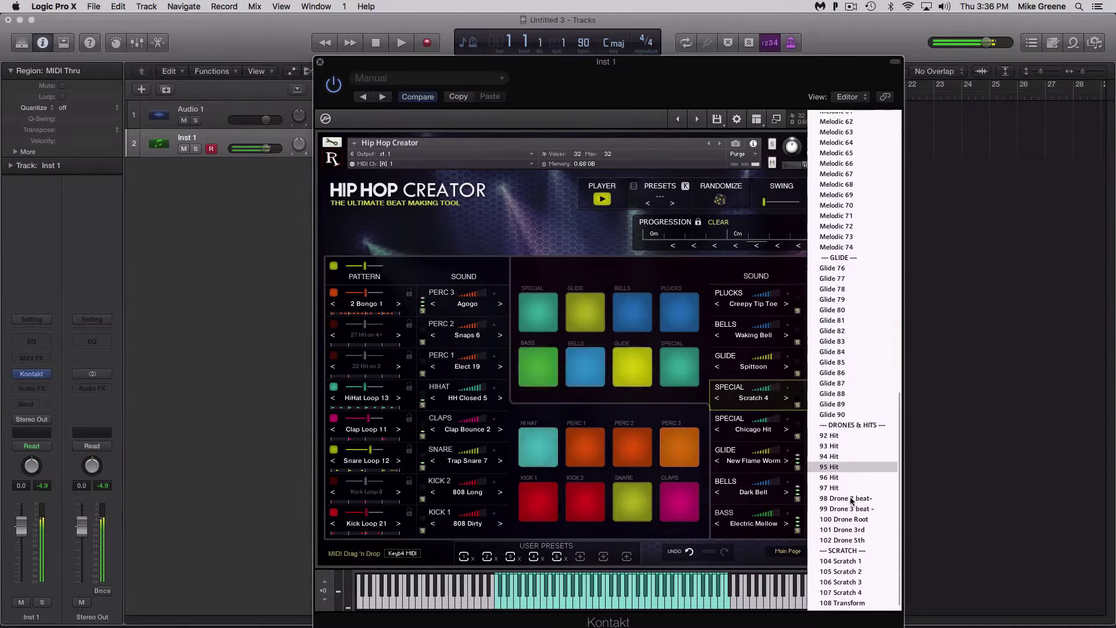
left_click(853, 561)
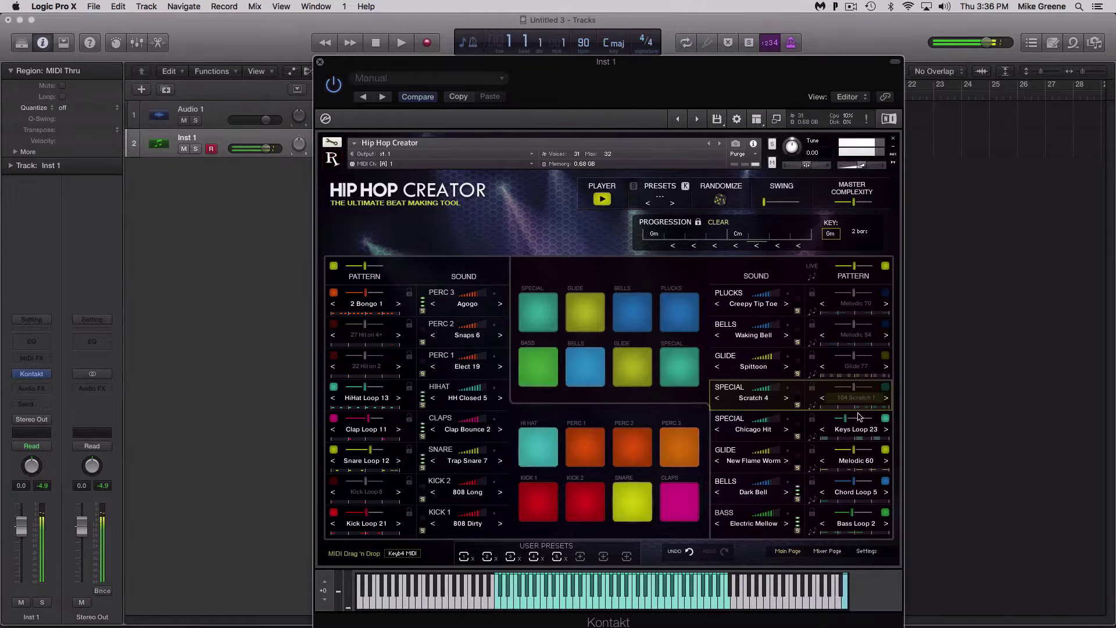
left_click(886, 388)
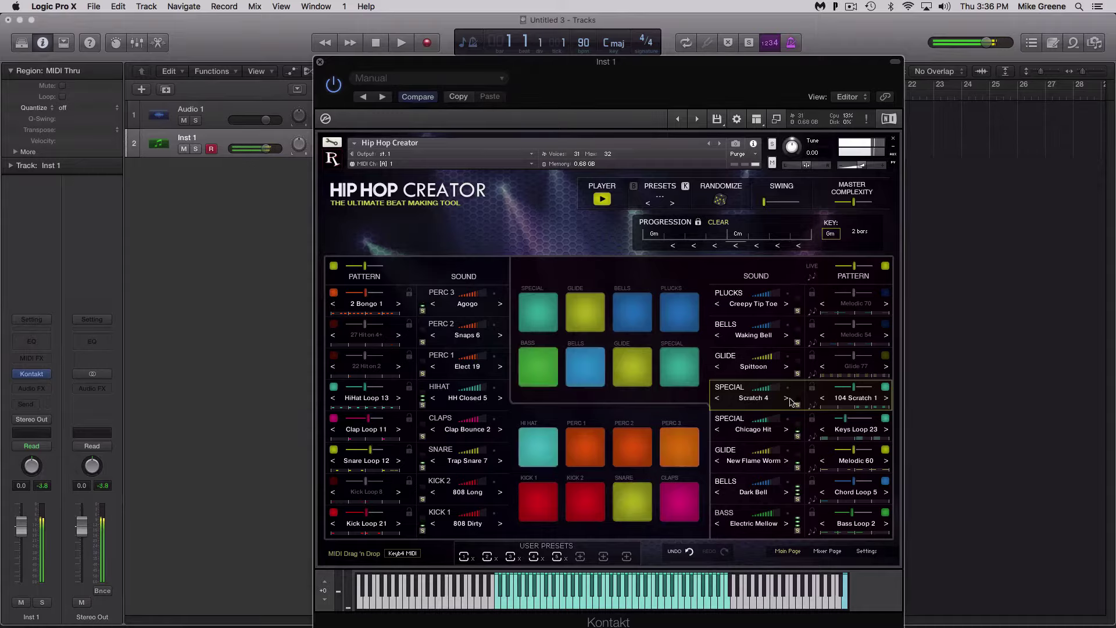
left_click_drag(767, 393, 765, 394)
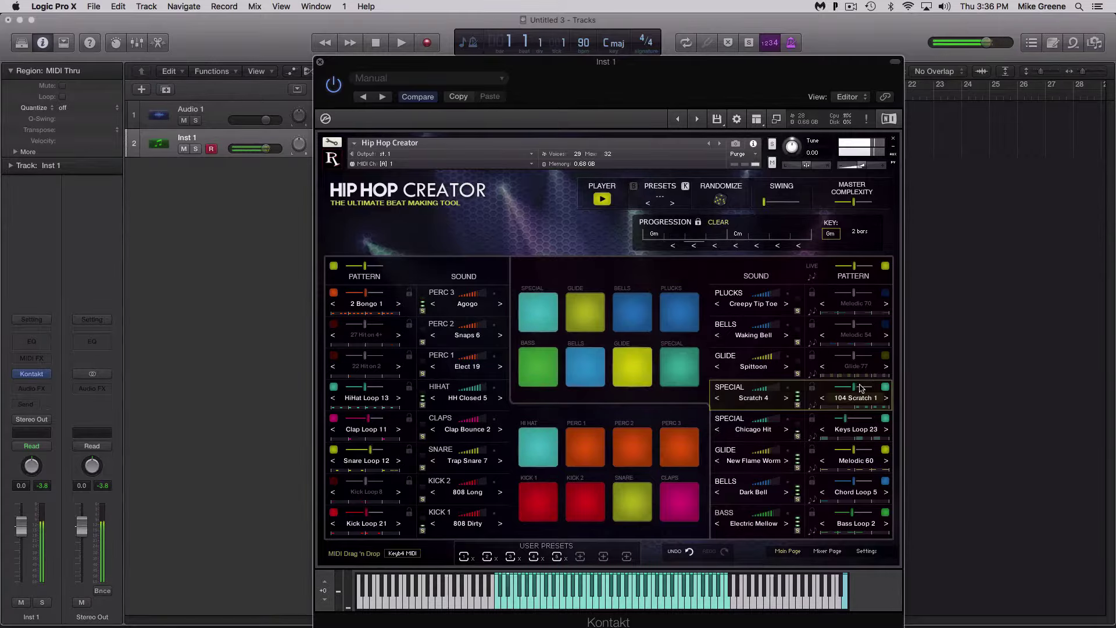
mouse_move(854, 388)
left_mouse_down()
mouse_move(870, 388)
mouse_move(840, 389)
mouse_move(852, 389)
left_mouse_up()
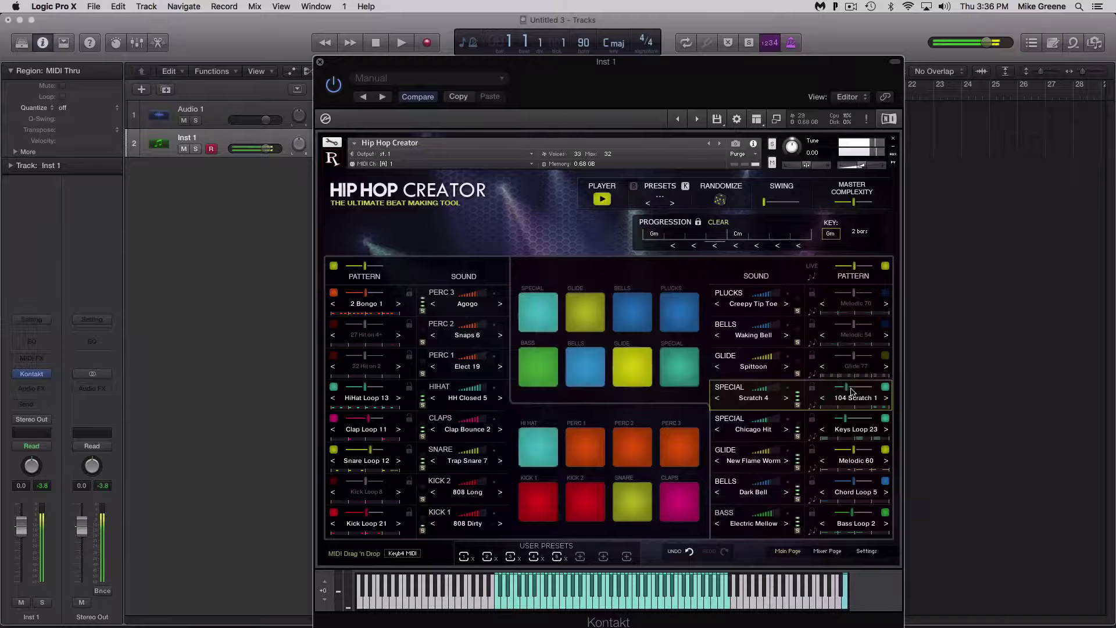
Step the Scratch 4 part through the scratch patterns to 108 Transform and switch the pattern off
left_click(886, 400)
left_click(886, 400)
left_click(886, 400)
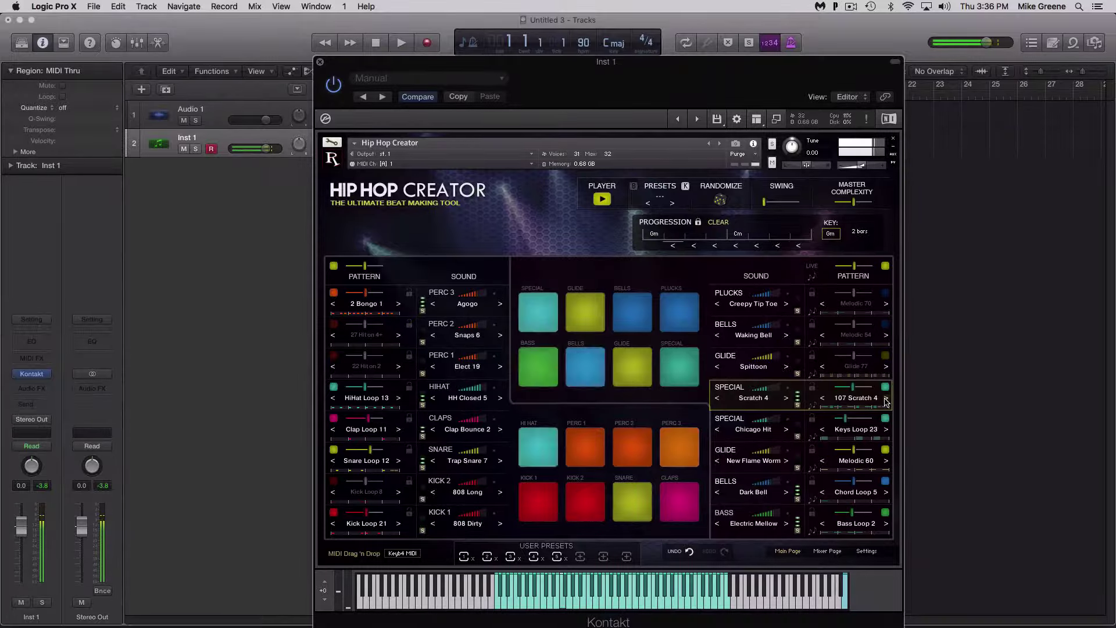
left_click(887, 400)
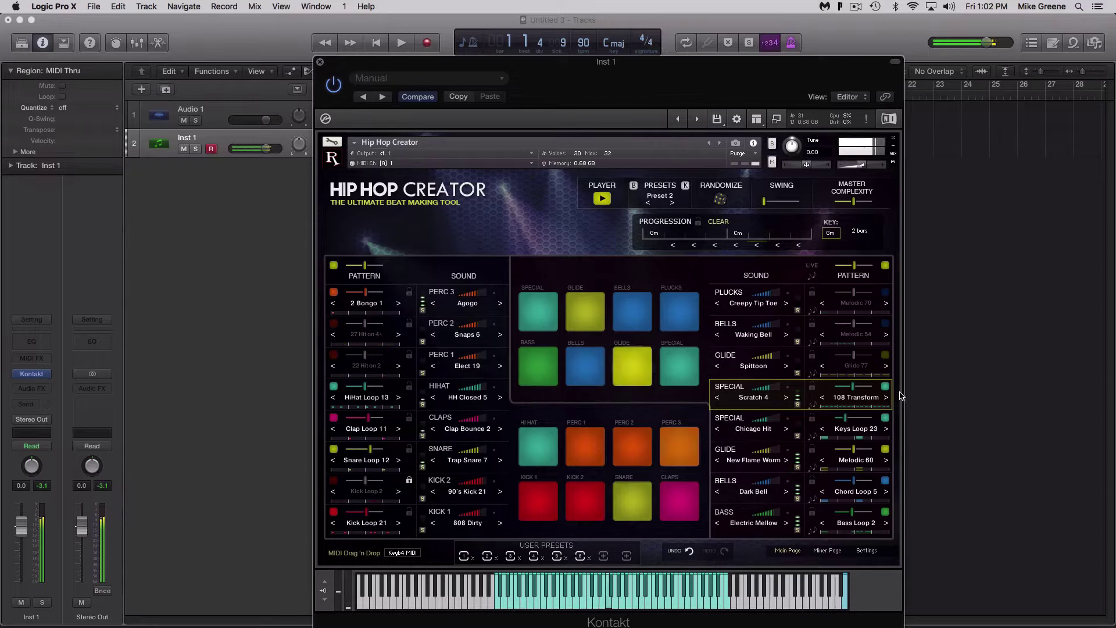
left_click(884, 386)
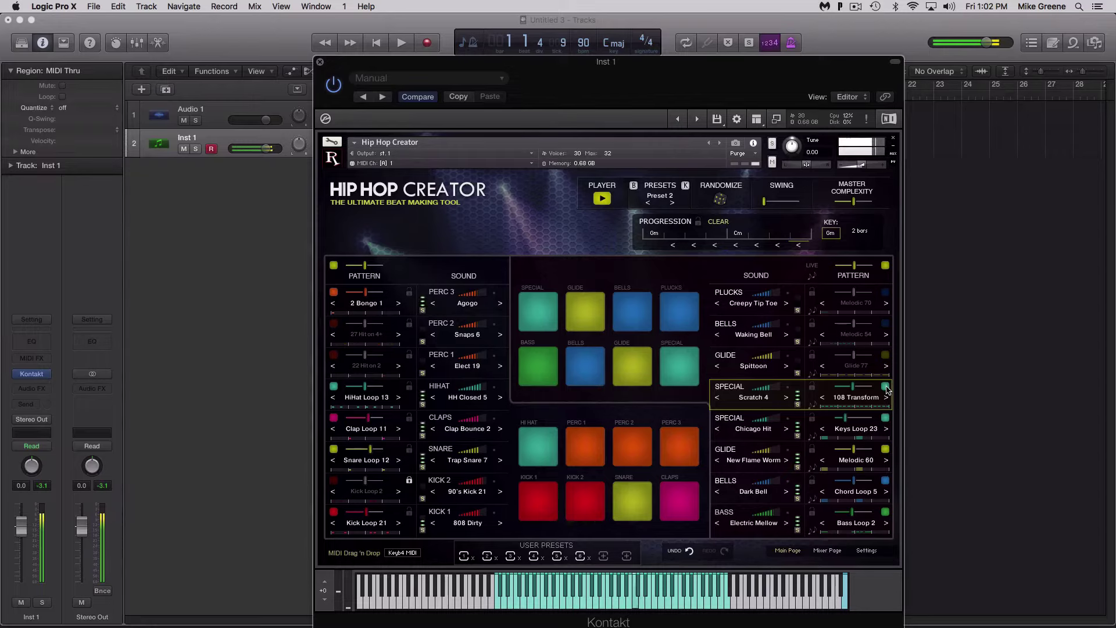
Switch the Spittoon glide part to the Vocal category and choose the LoFi OG sound
left_click(727, 356)
left_click(727, 356)
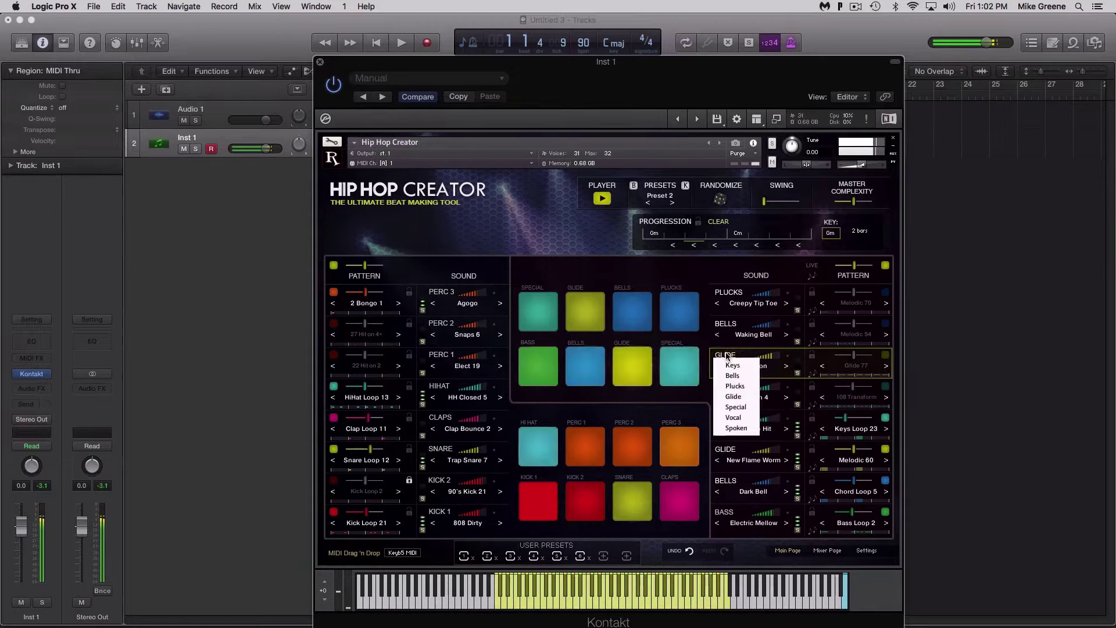
left_click(734, 418)
left_click(756, 366)
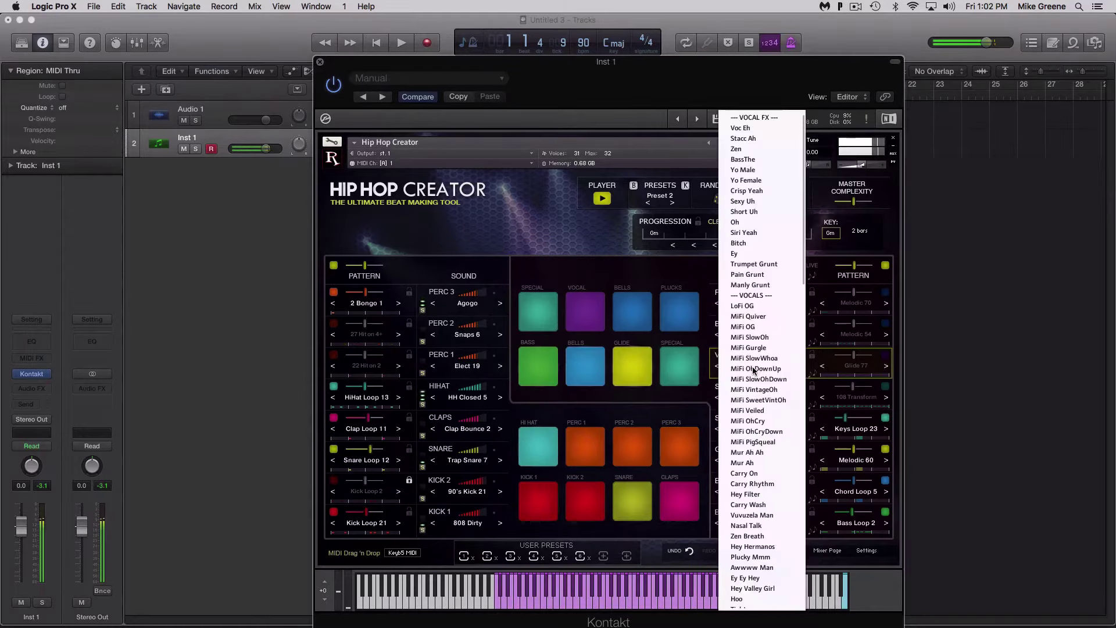
scroll(759, 372, "down", 20)
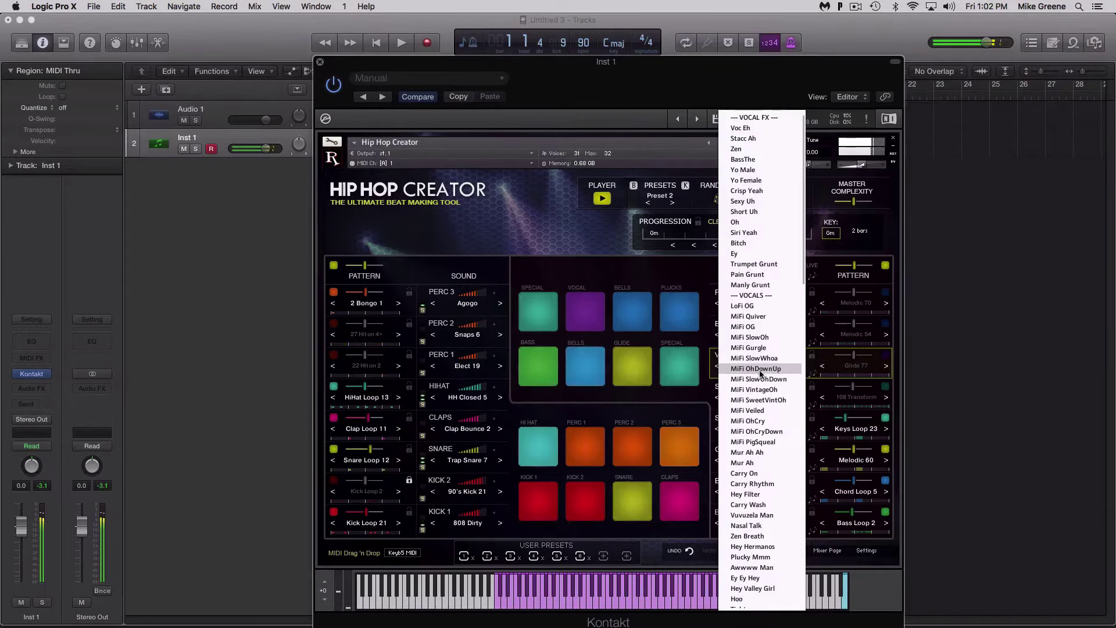
left_click(756, 305)
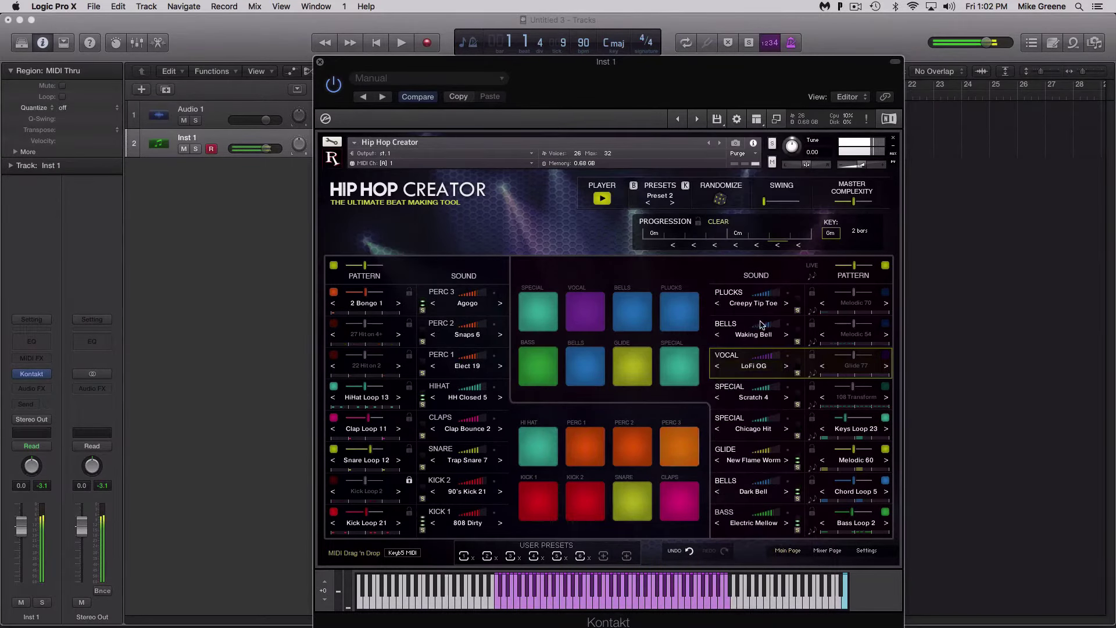
Audition sounds on the vocal part, from MiFi OG to the sung samples SungA17 and SungA20
left_click(788, 367)
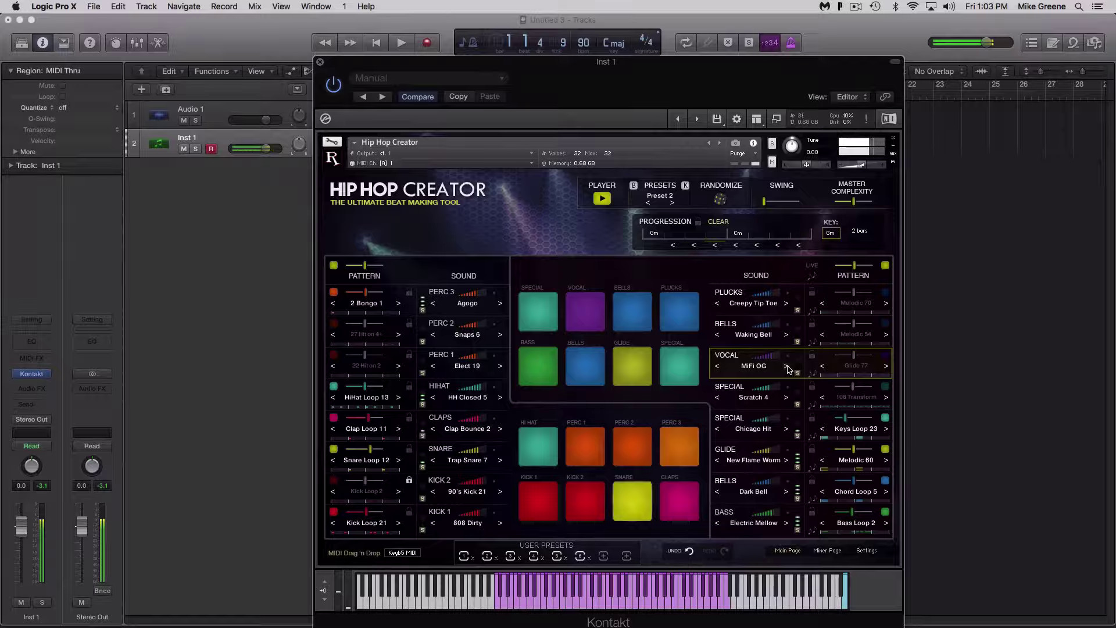
left_click(753, 366)
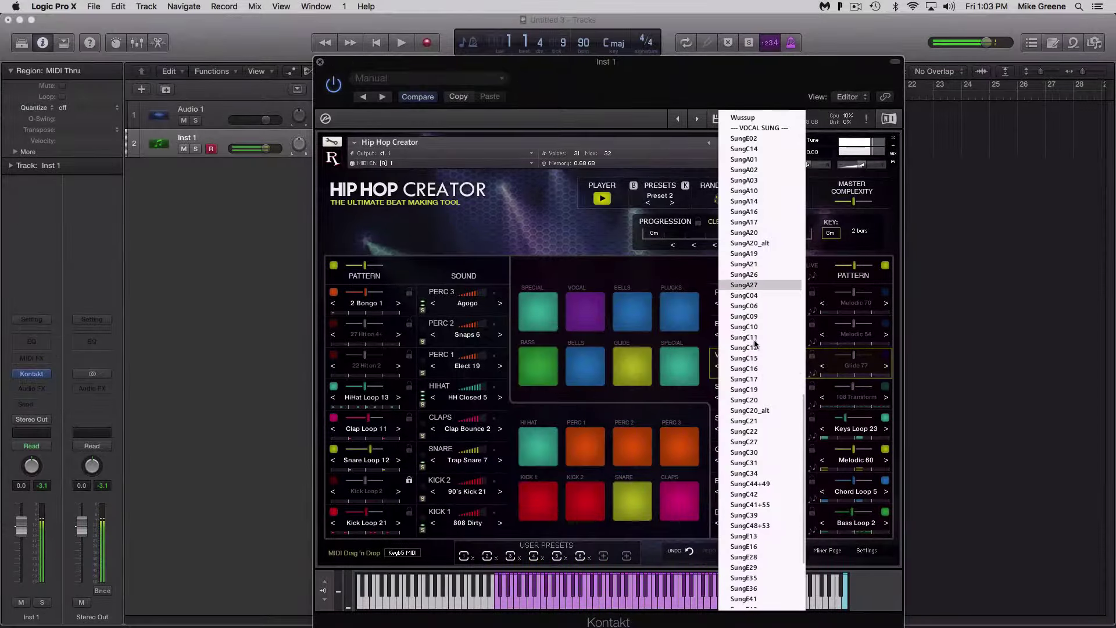
left_click(756, 381)
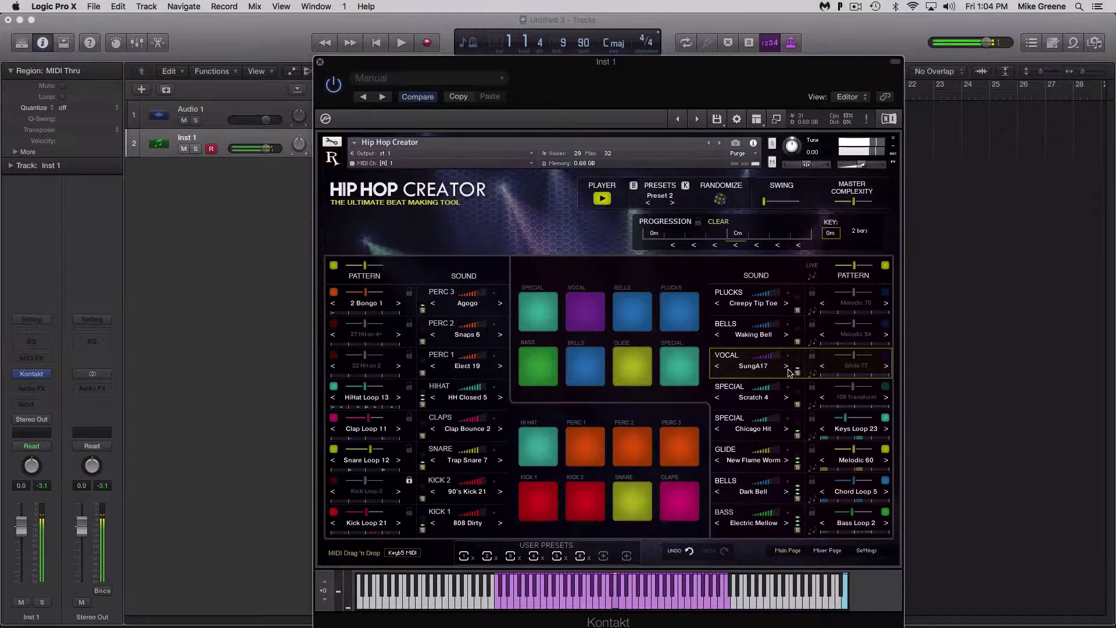
left_click(786, 366)
left_click(786, 366)
left_click(786, 366)
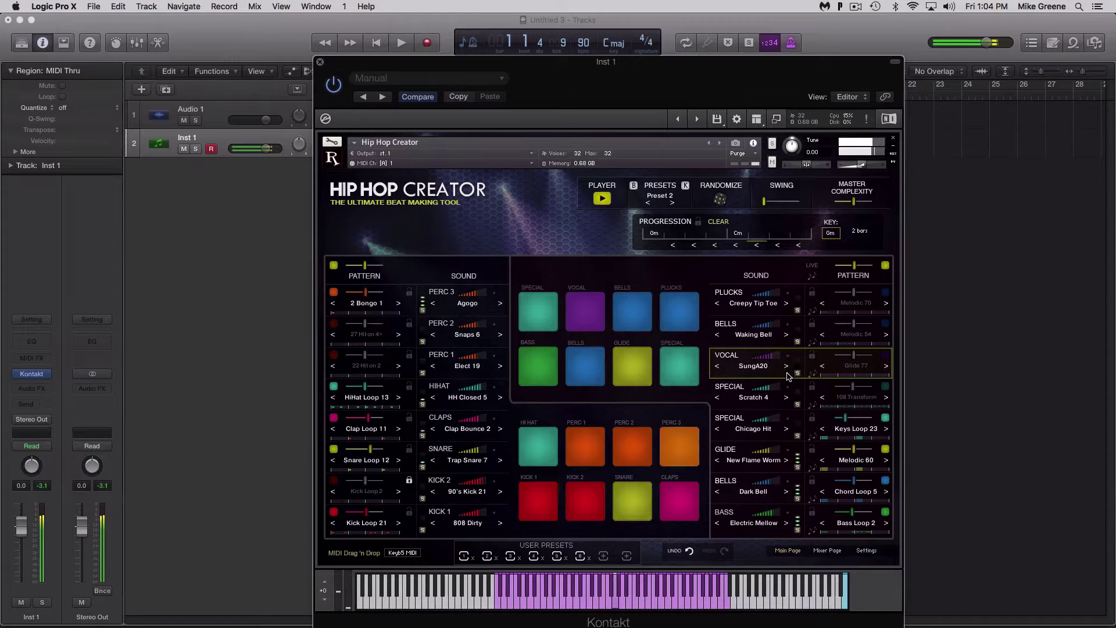
left_click(787, 368)
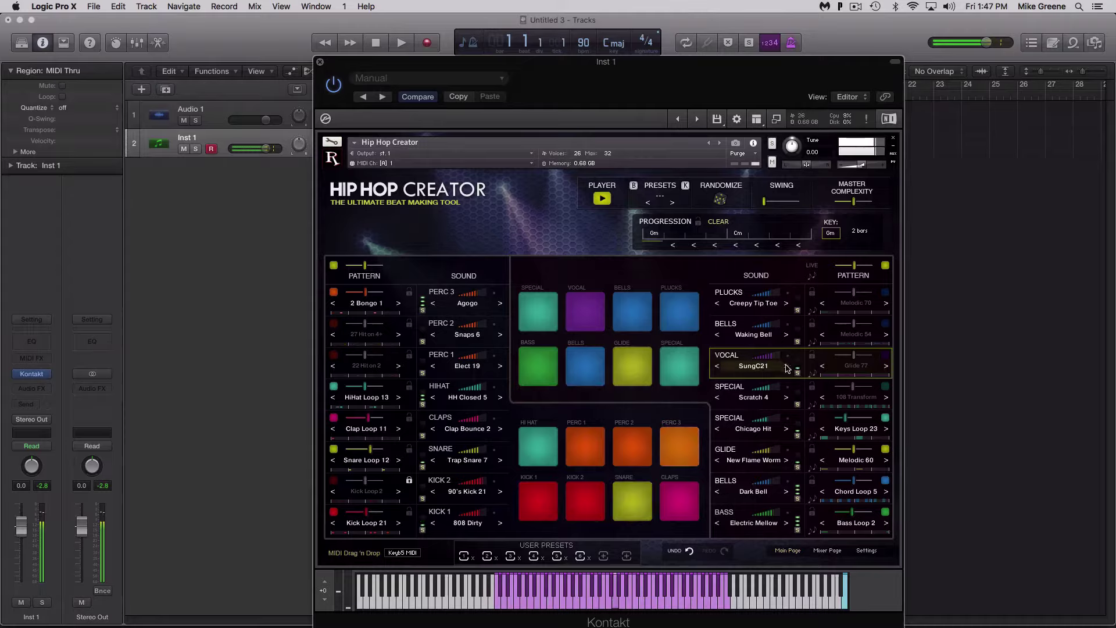
Compare SungC21 and SungC22 on the vocal part, settle on SungC22 and stop the player
left_click(786, 366)
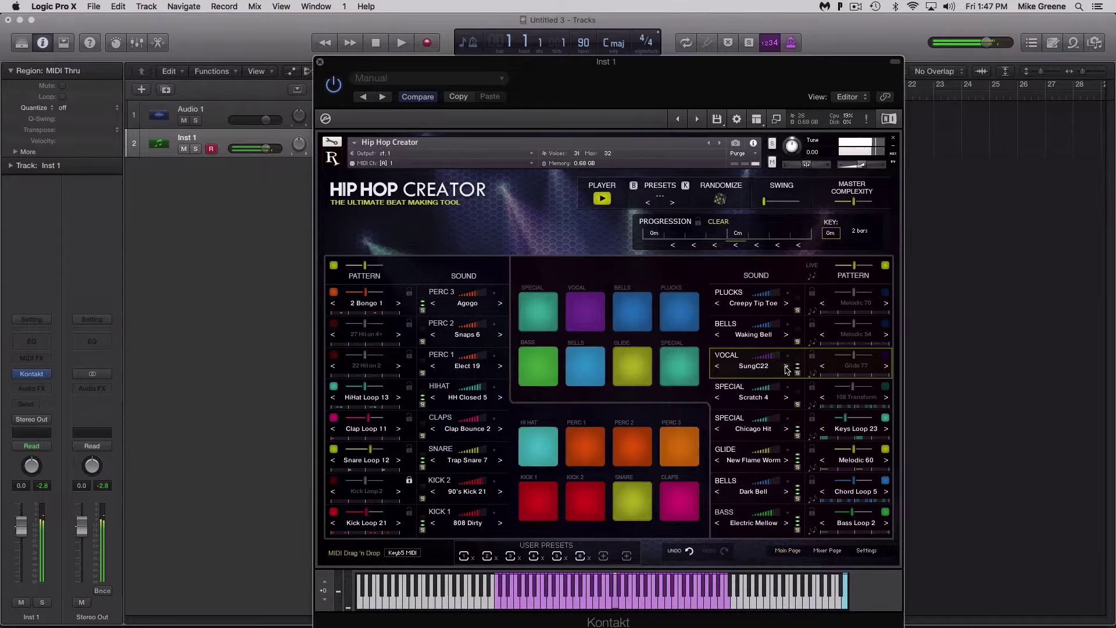
left_click(717, 366)
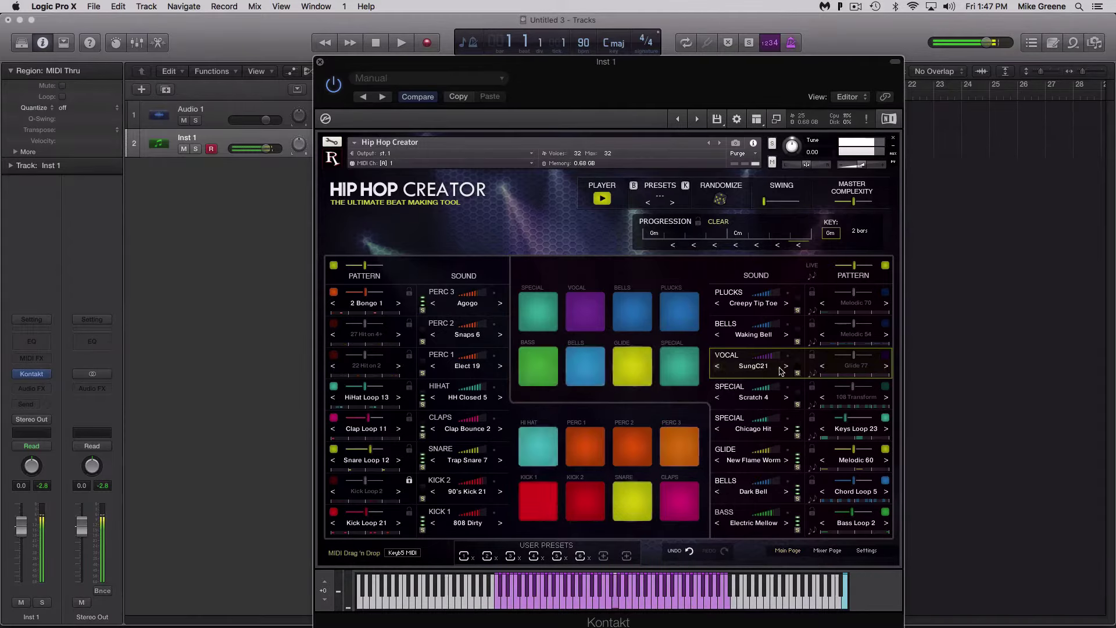
left_click(786, 366)
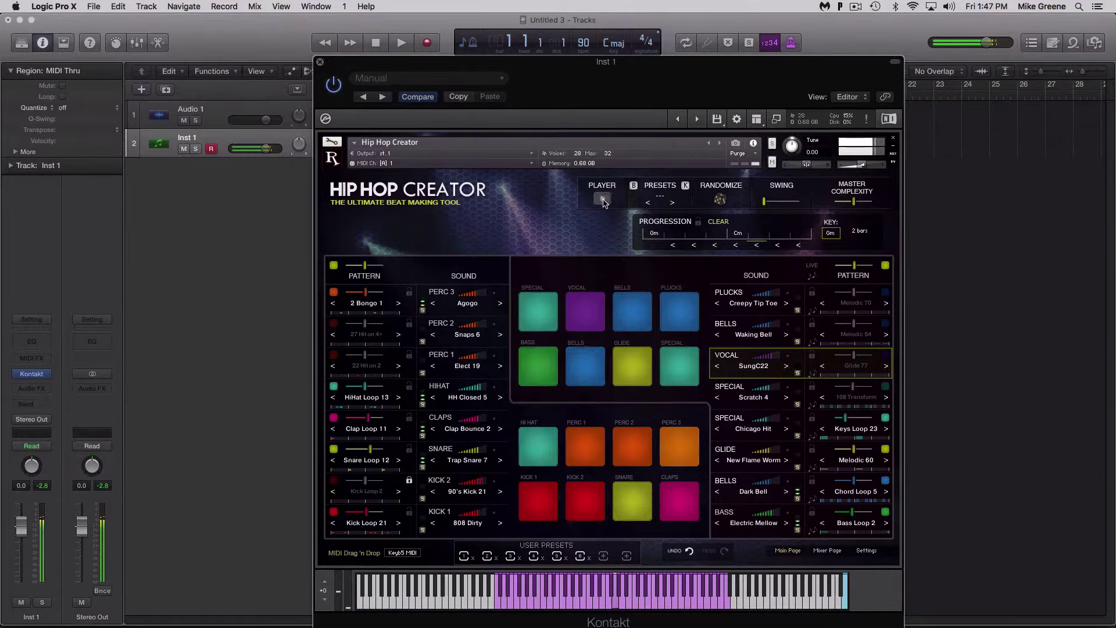
left_click(602, 200)
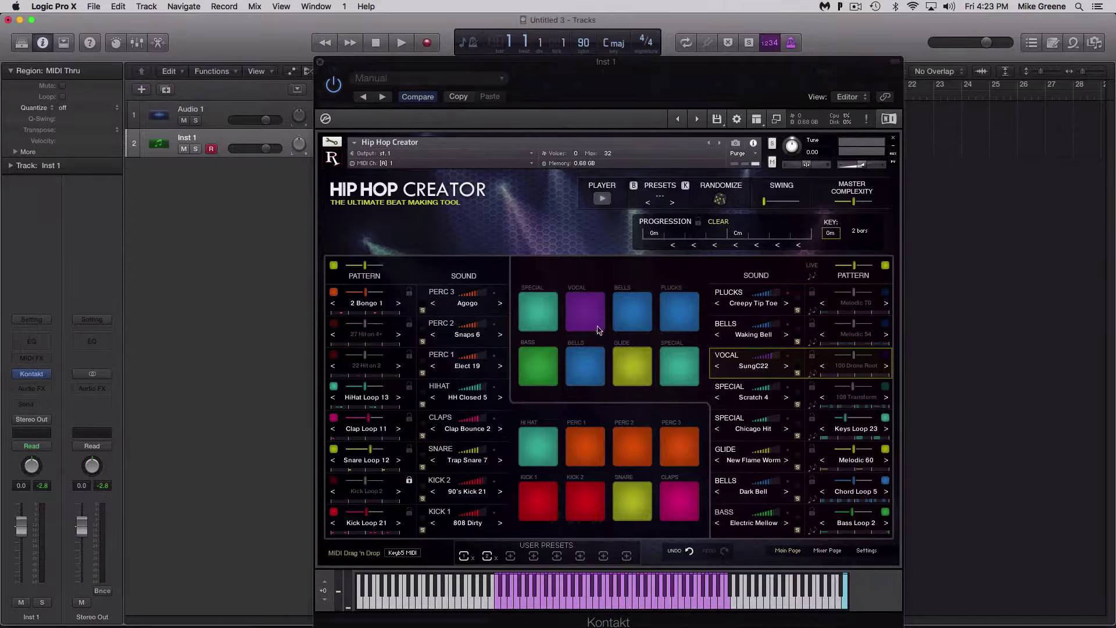
Enable the vocal part's 100 Drone Root pattern and the Scratch 4 part's 108 Transform pattern, and briefly audition the beat
left_click(885, 355)
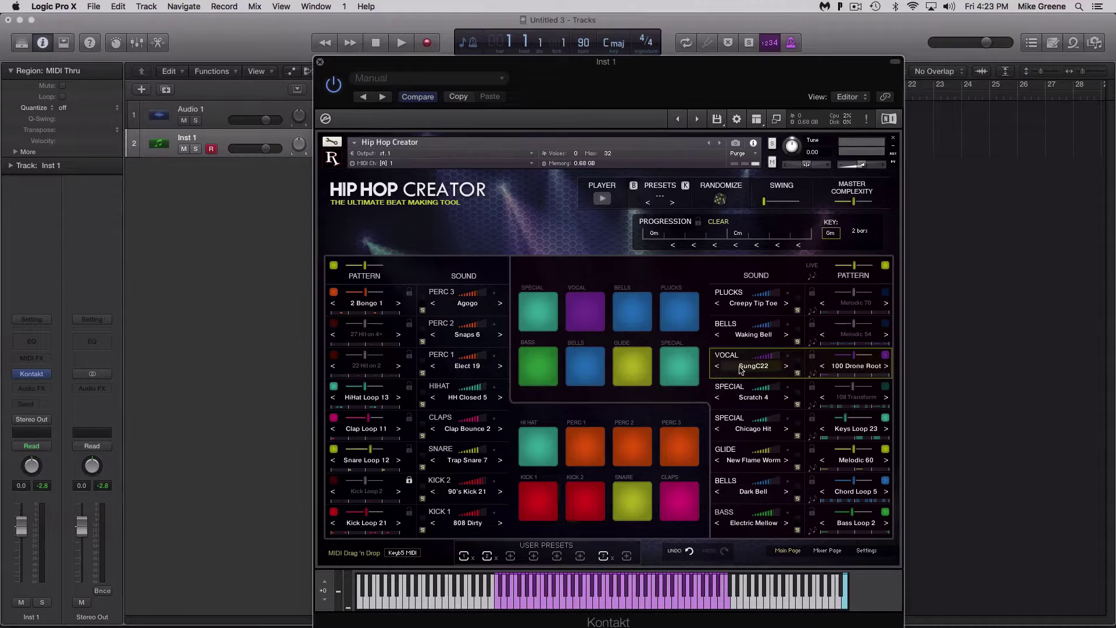
left_click(885, 386)
left_click(604, 202)
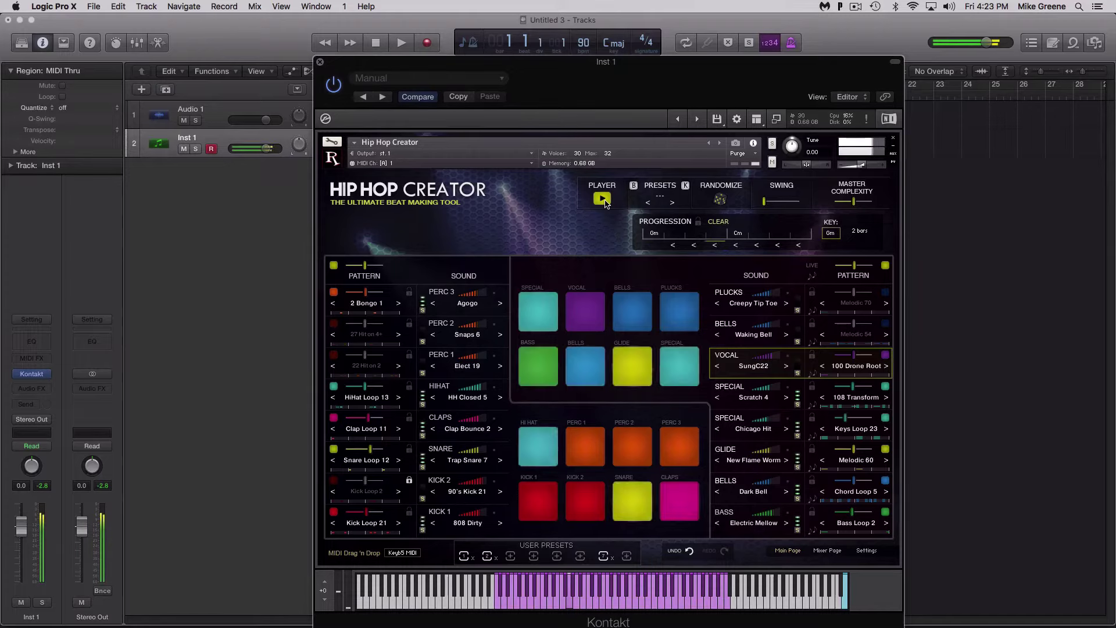
left_click(602, 200)
Change the Scratch 4 part's pattern to 104 Scratch 1, audition it, and store the beat in the eighth user preset slot
left_click(823, 398)
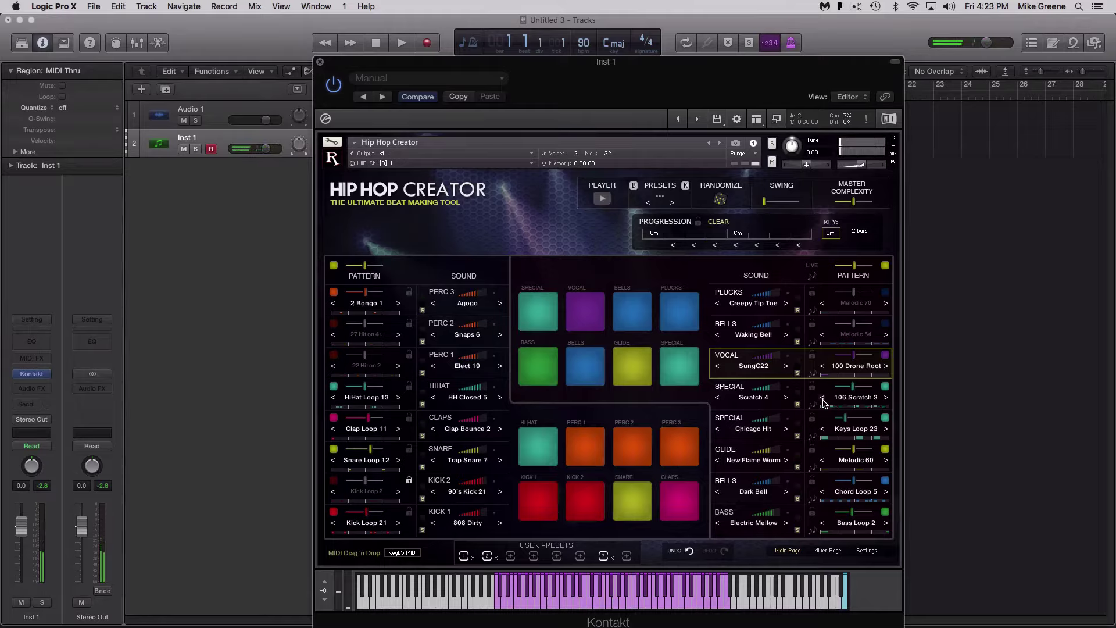
left_click(602, 199)
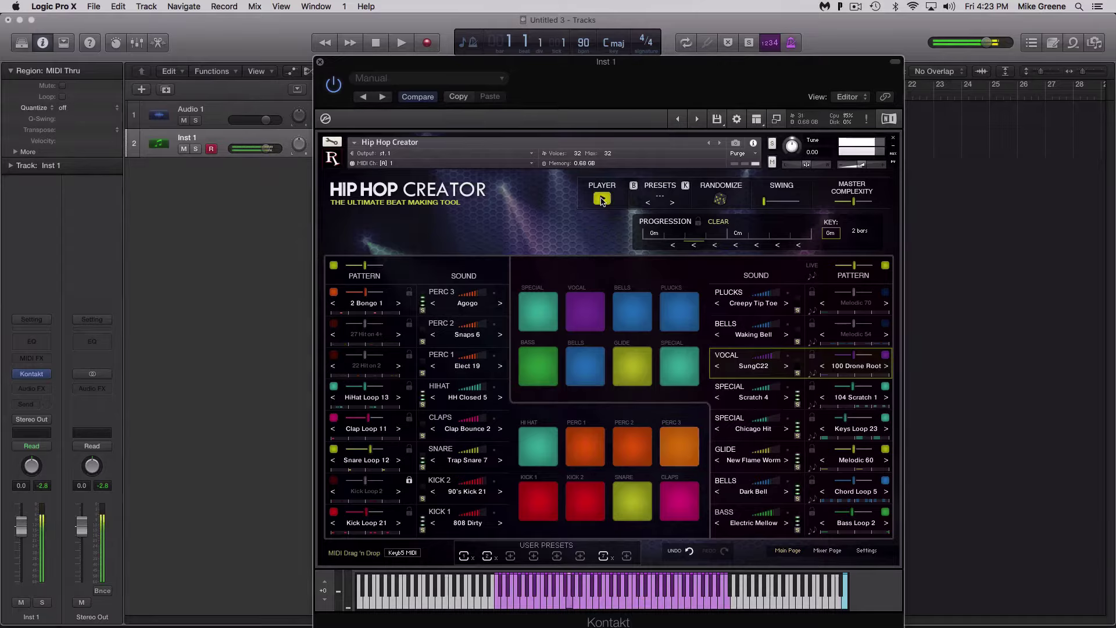
left_click(602, 199)
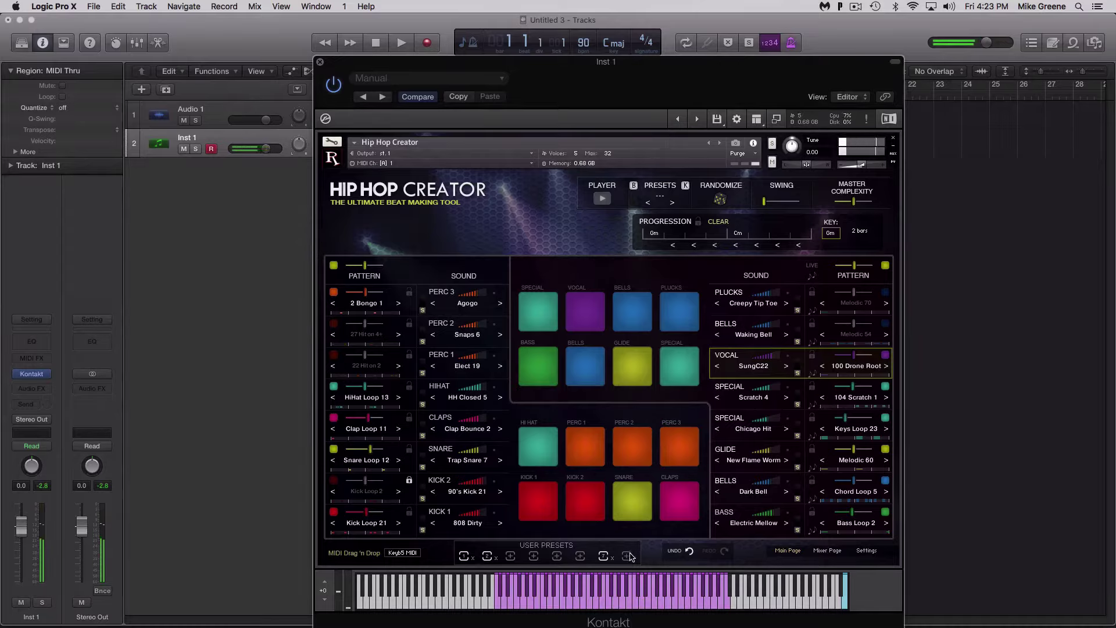
left_click(628, 556)
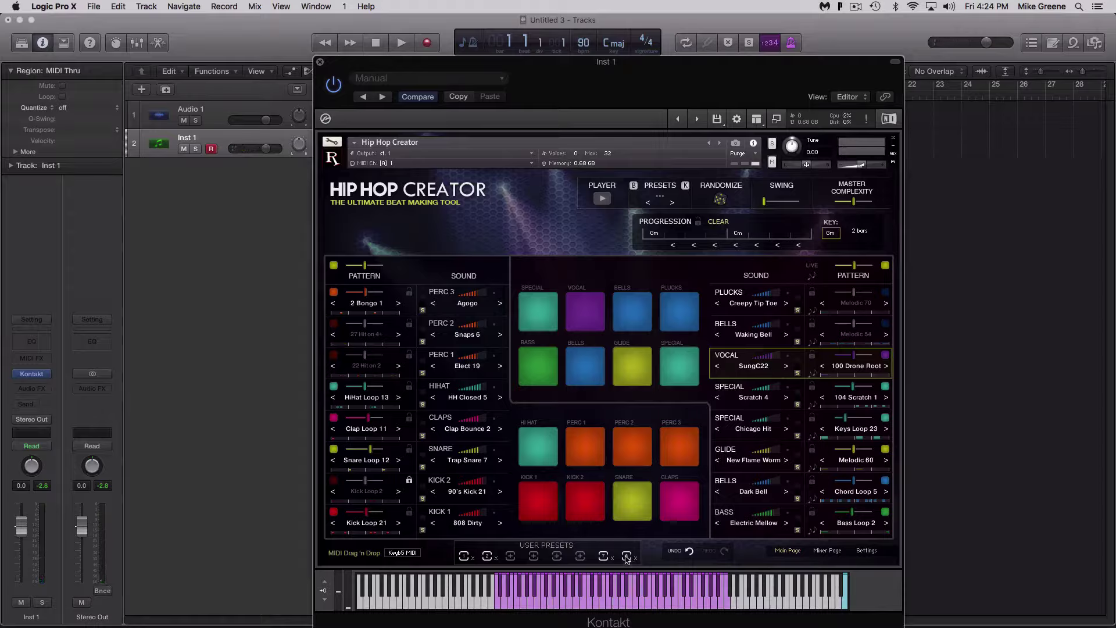
Turn off the patterns of the vocal, Scratch 4 and New Flame Worm parts and audition the reduced beat
left_click(886, 355)
left_click(886, 387)
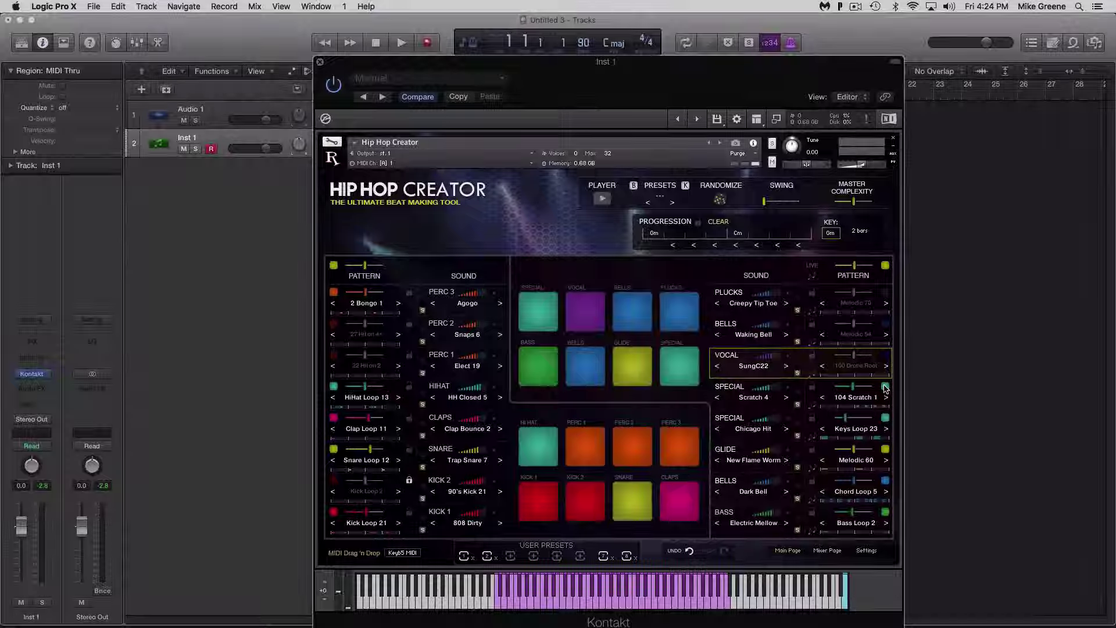
left_click(886, 449)
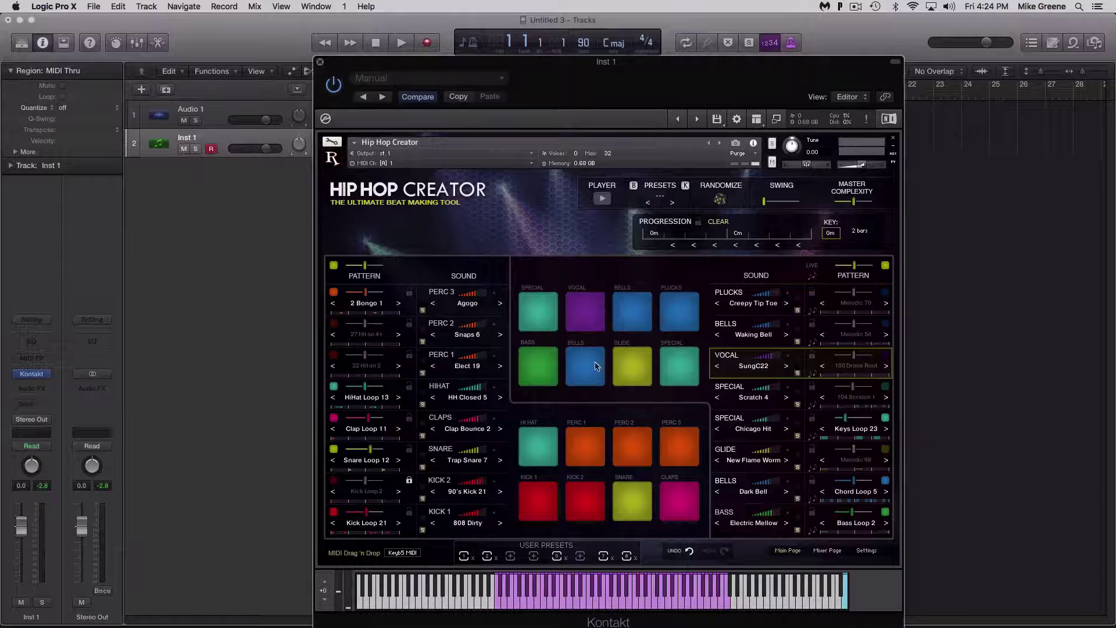
left_click(602, 199)
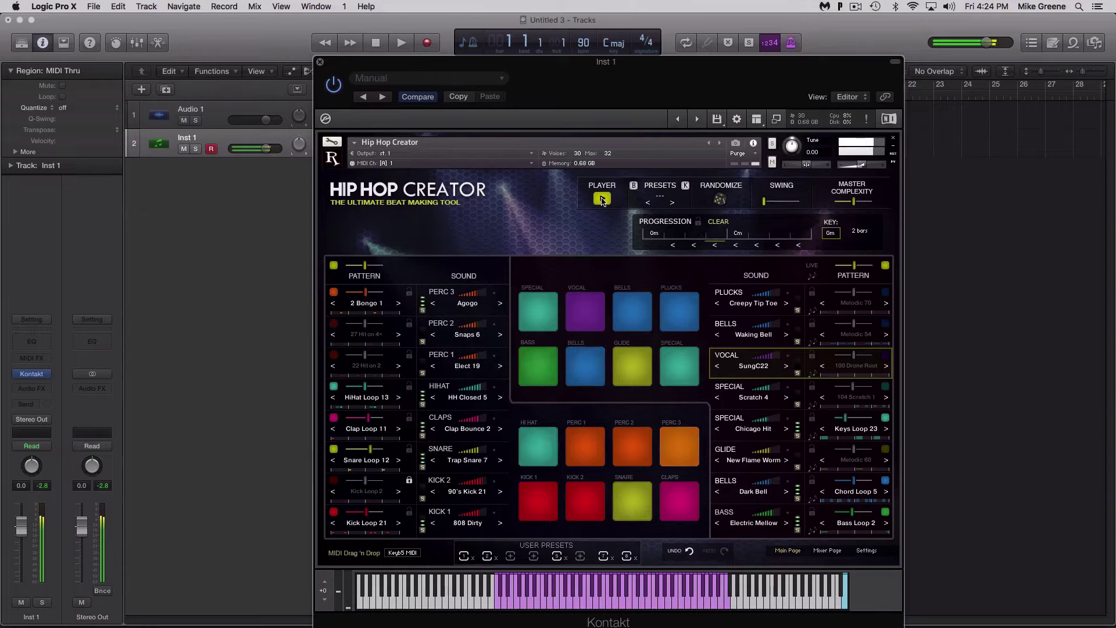
left_click(602, 200)
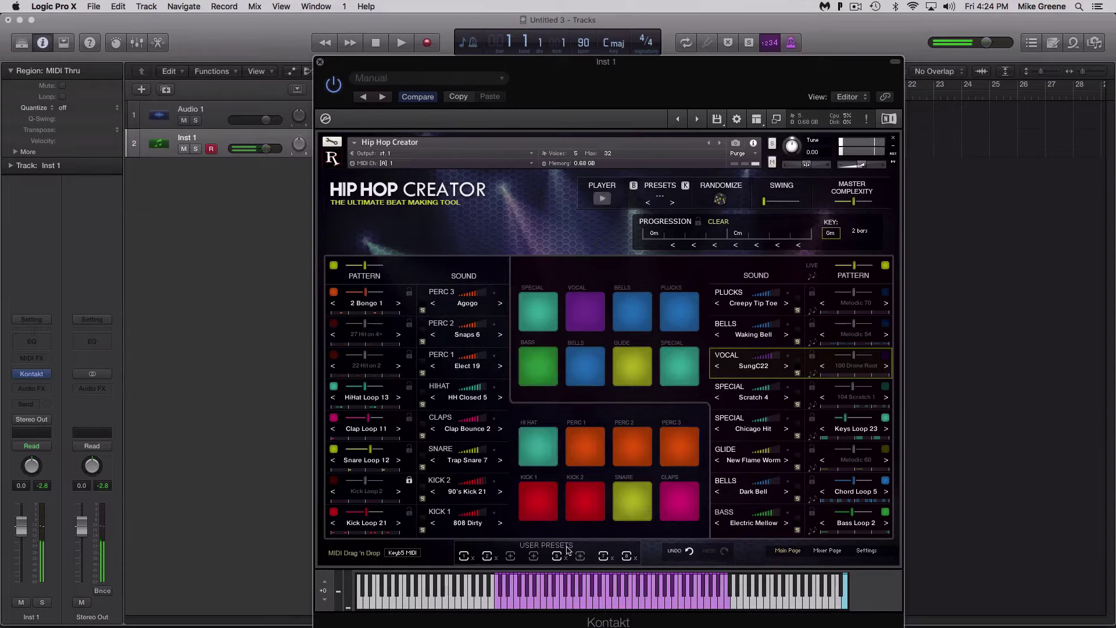
Enable the Scratch 4 pattern, turn off the Perc 3, hi-hat and claps patterns, and audition this variation
left_click(885, 388)
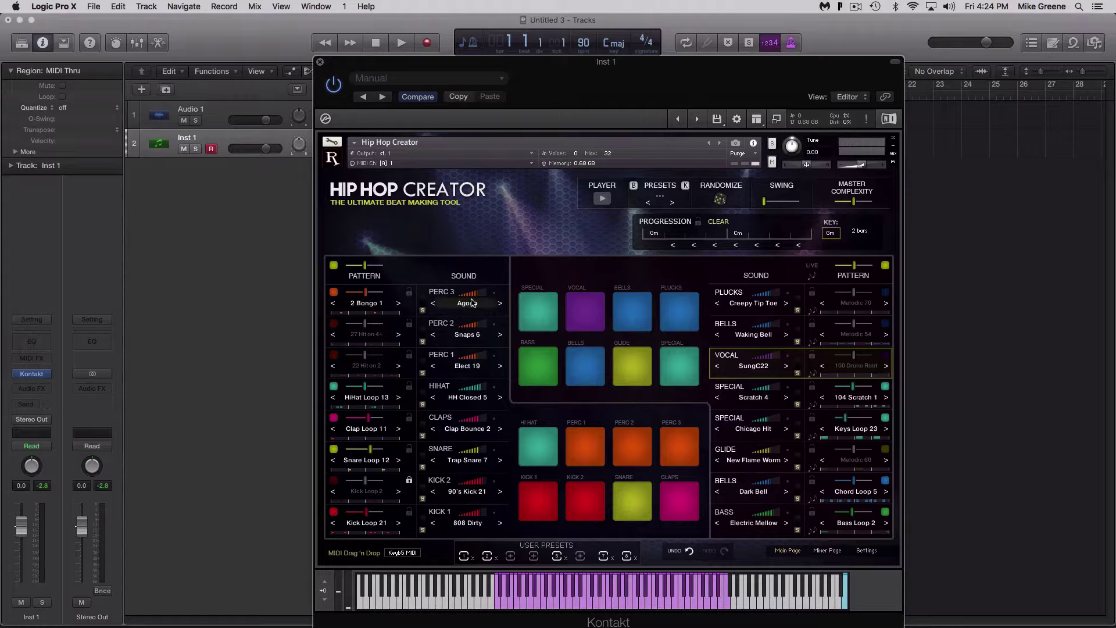
left_click(334, 292)
left_click(333, 387)
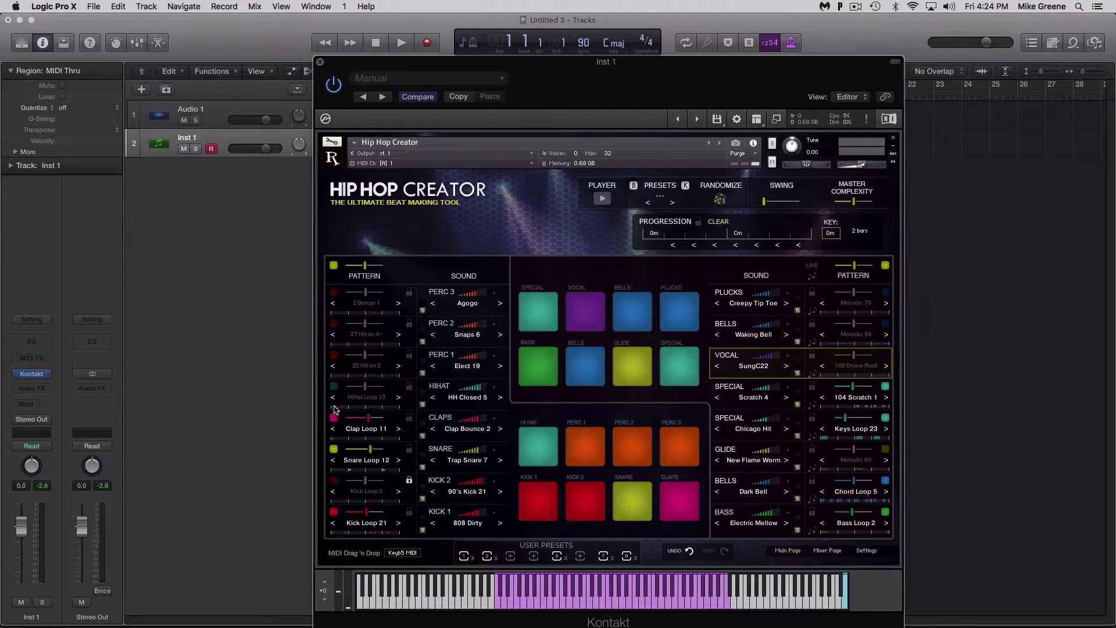
left_click(334, 418)
left_click(601, 200)
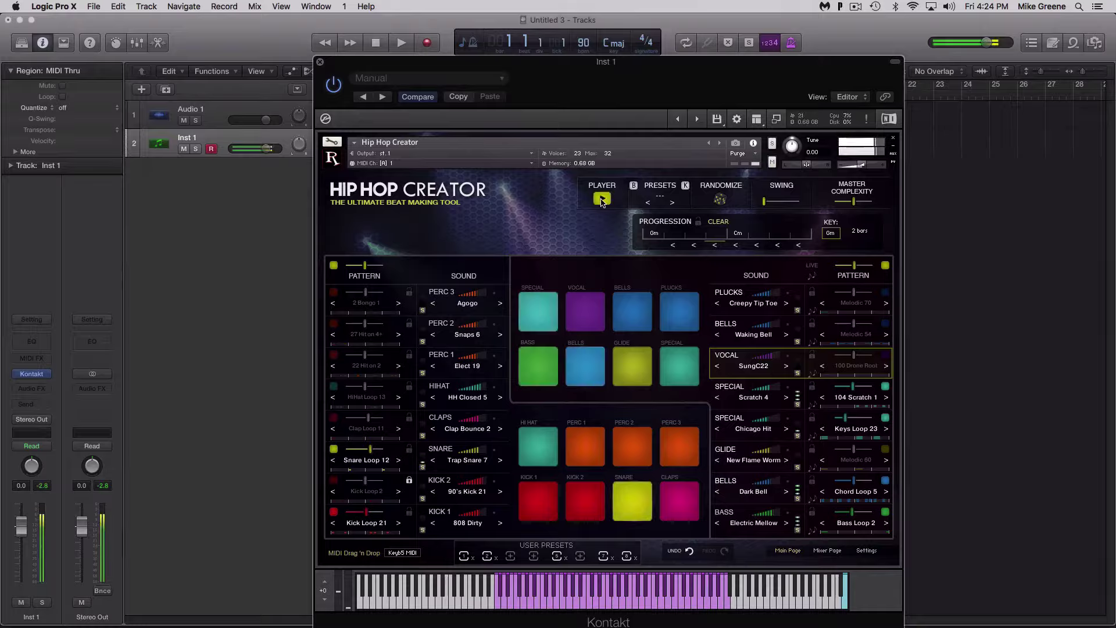
left_click(601, 200)
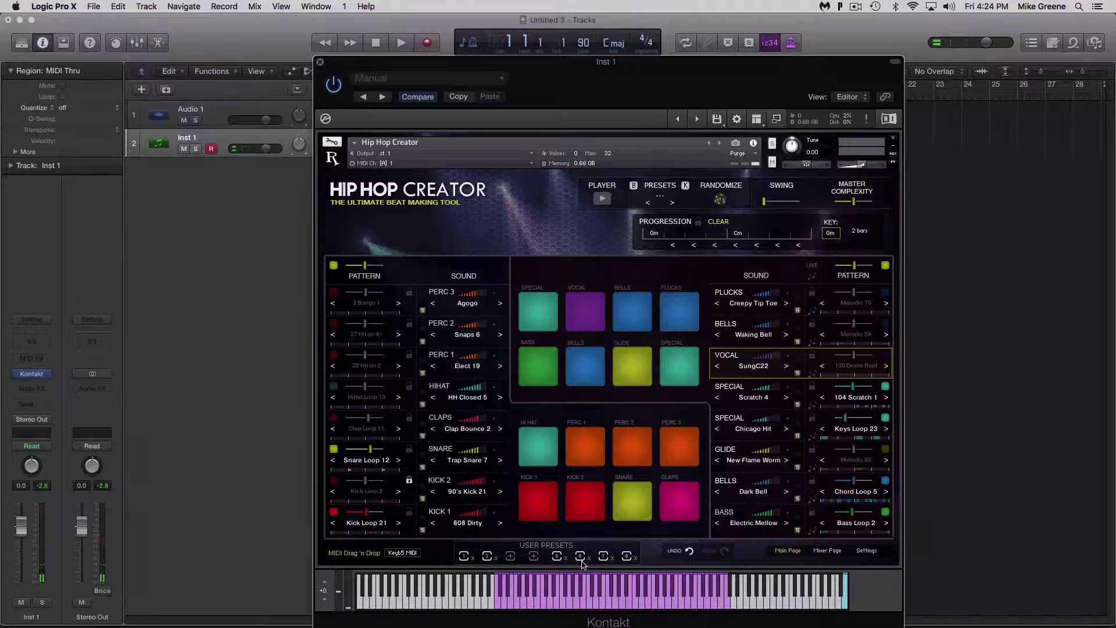
Play the beat while recalling the stored user presets, starting from the fifth slot, and stop the player
left_click(557, 557)
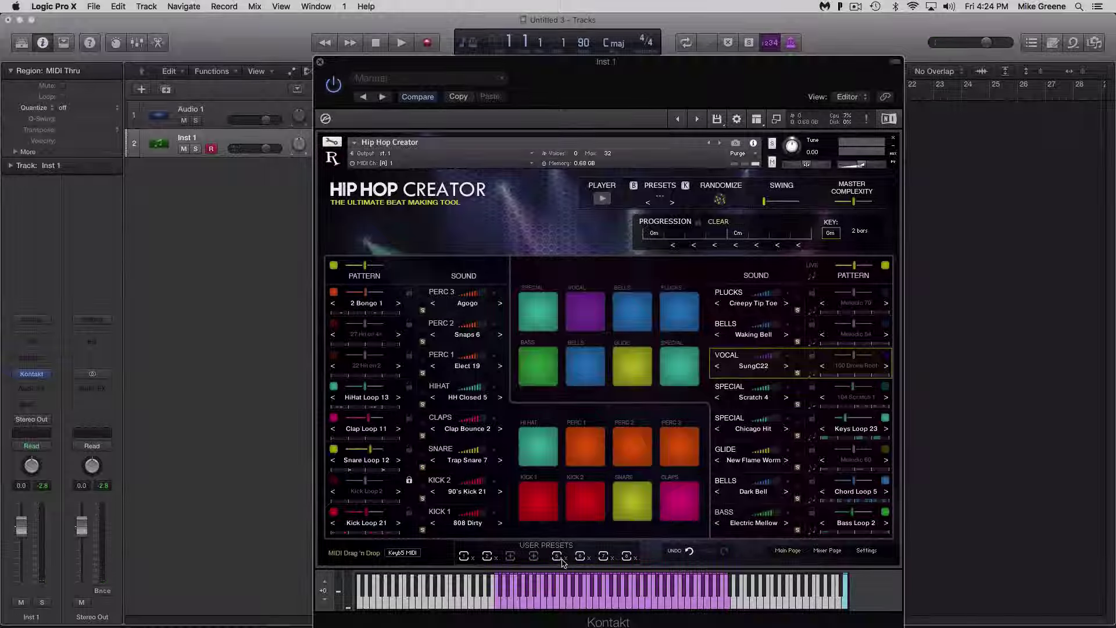
left_click(604, 200)
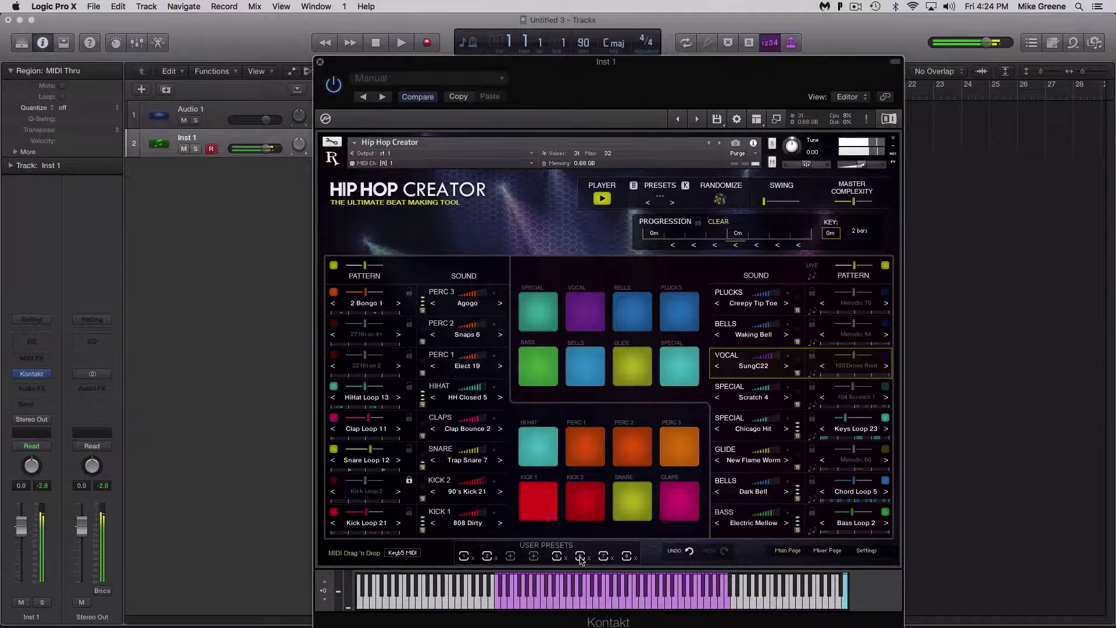
left_click(605, 558)
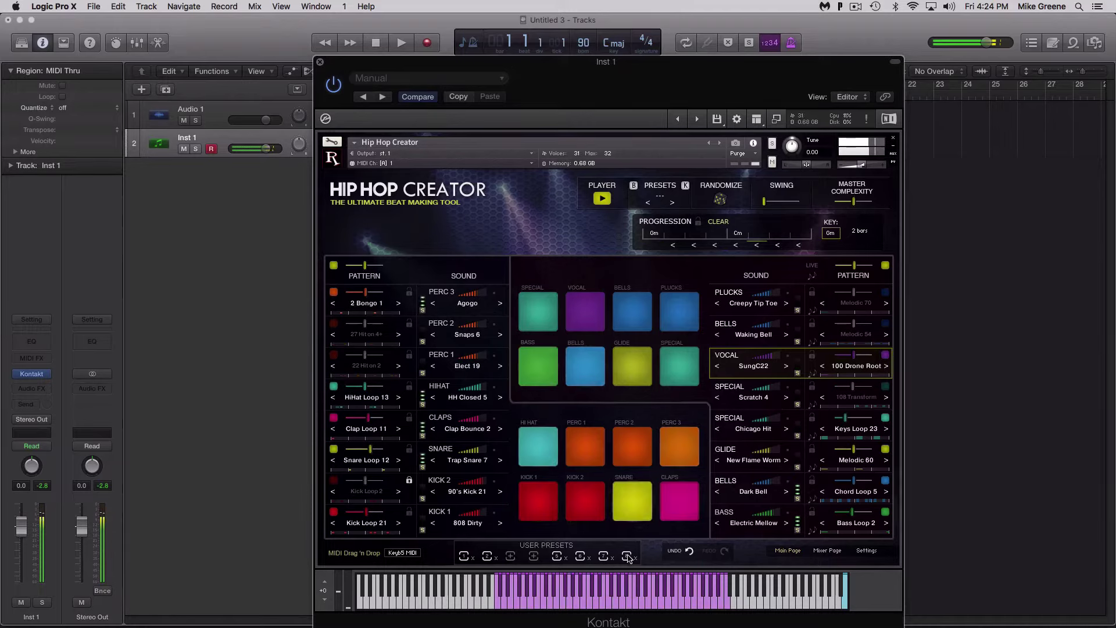
left_click(626, 557)
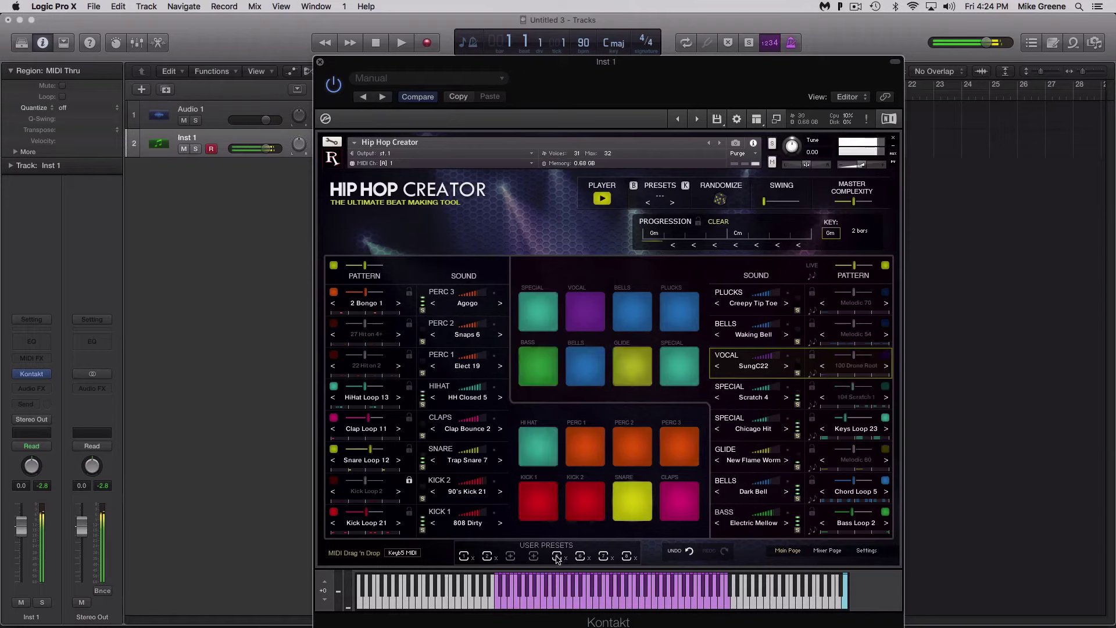
left_click(602, 198)
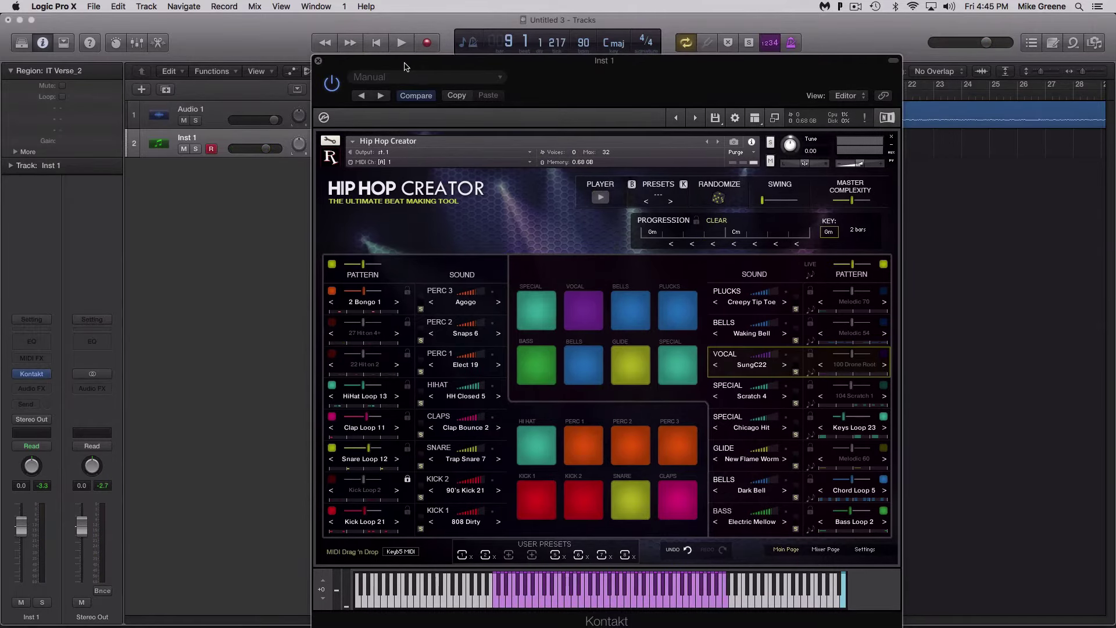
Move the instrument window aside to reveal the IT Verse_2 region, recall the seventh user preset and start project playback
left_click_drag(406, 67, 623, 66)
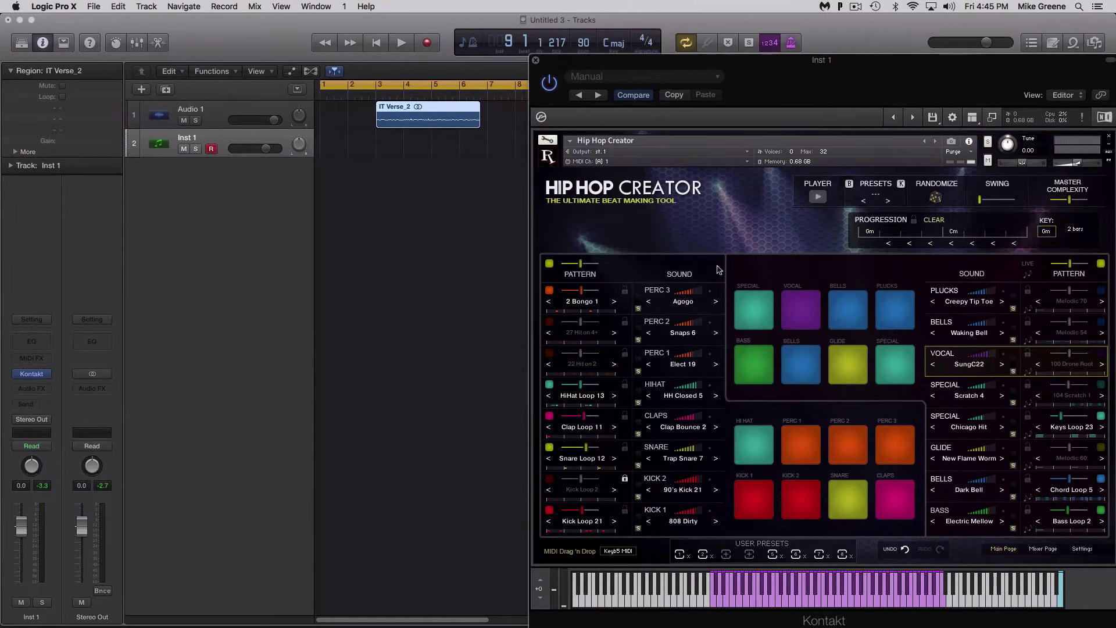
left_click(820, 555)
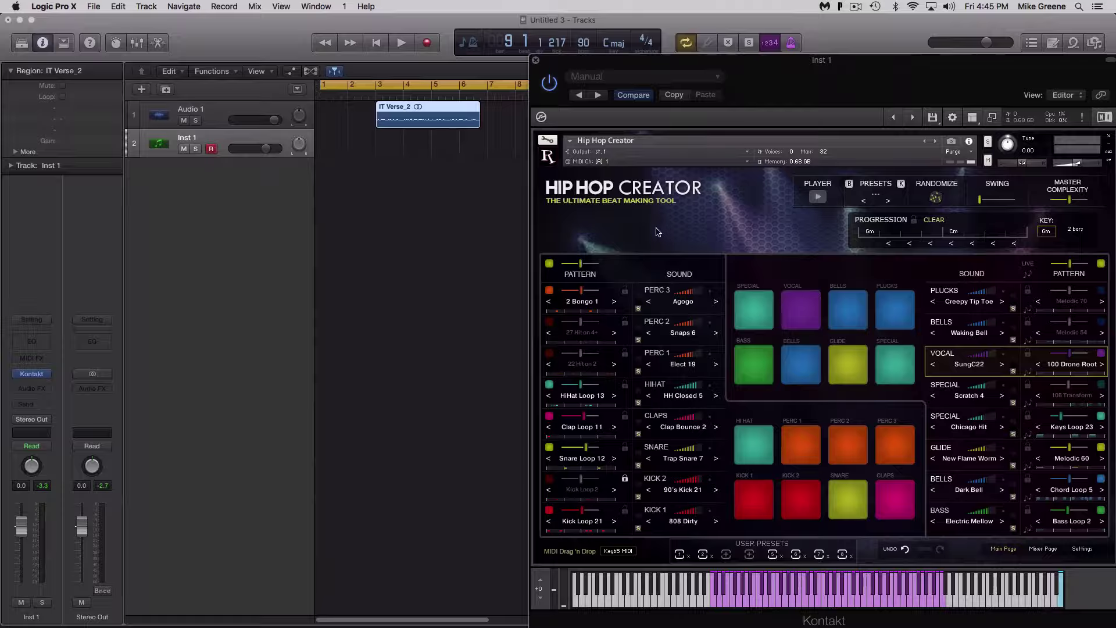
key("space")
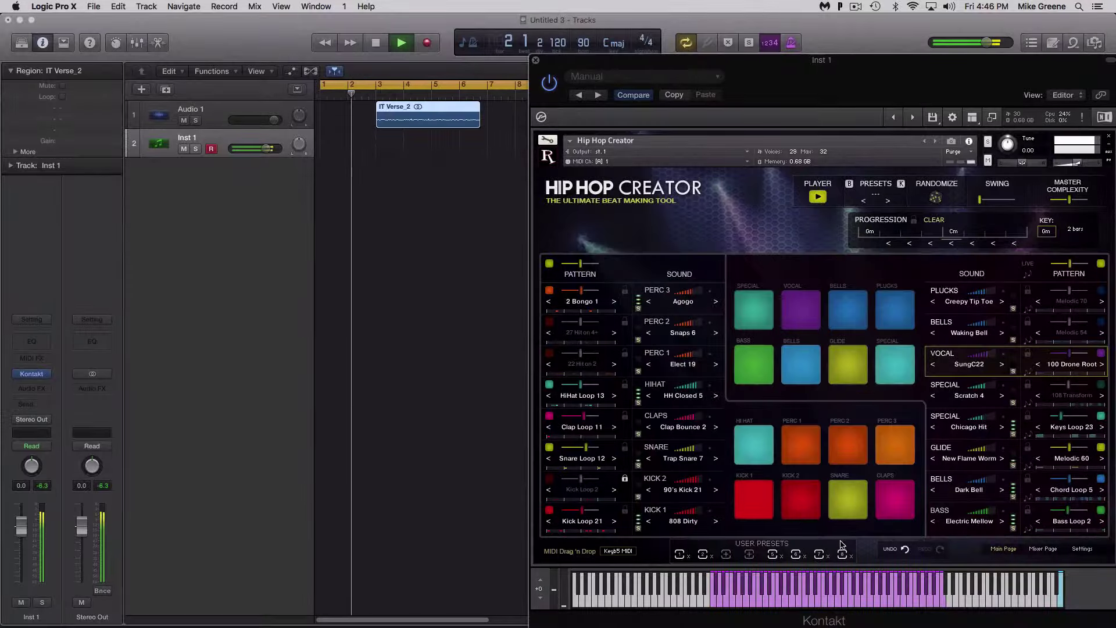
Switch to the fifth, sixth and seventh user presets in turn while the verse plays, and stop project playback
left_click(773, 555)
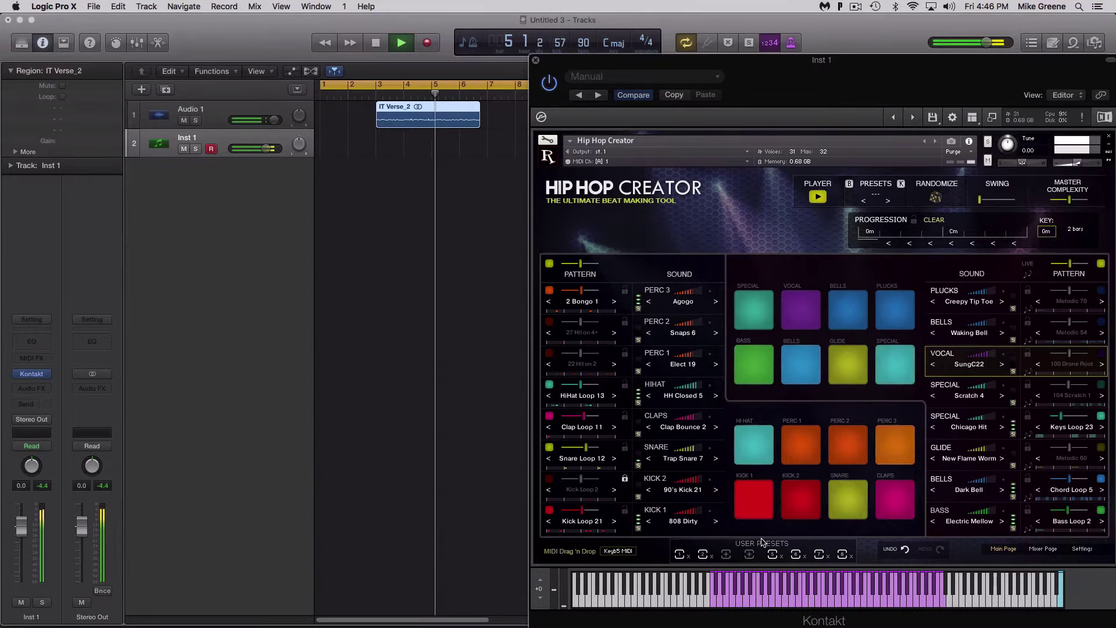
left_click(796, 556)
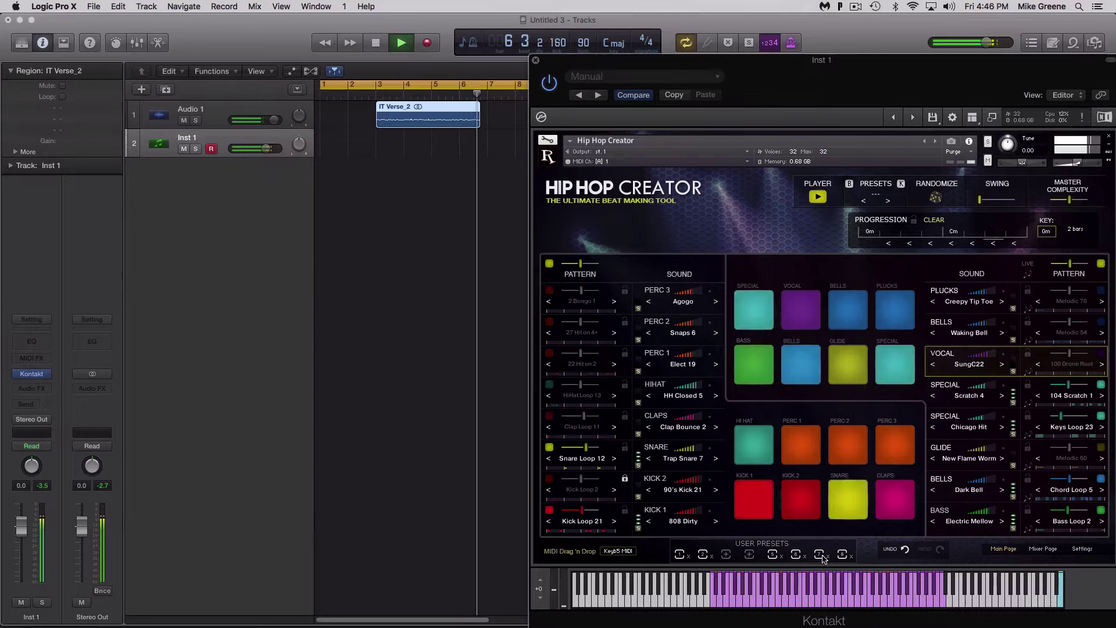
left_click(820, 557)
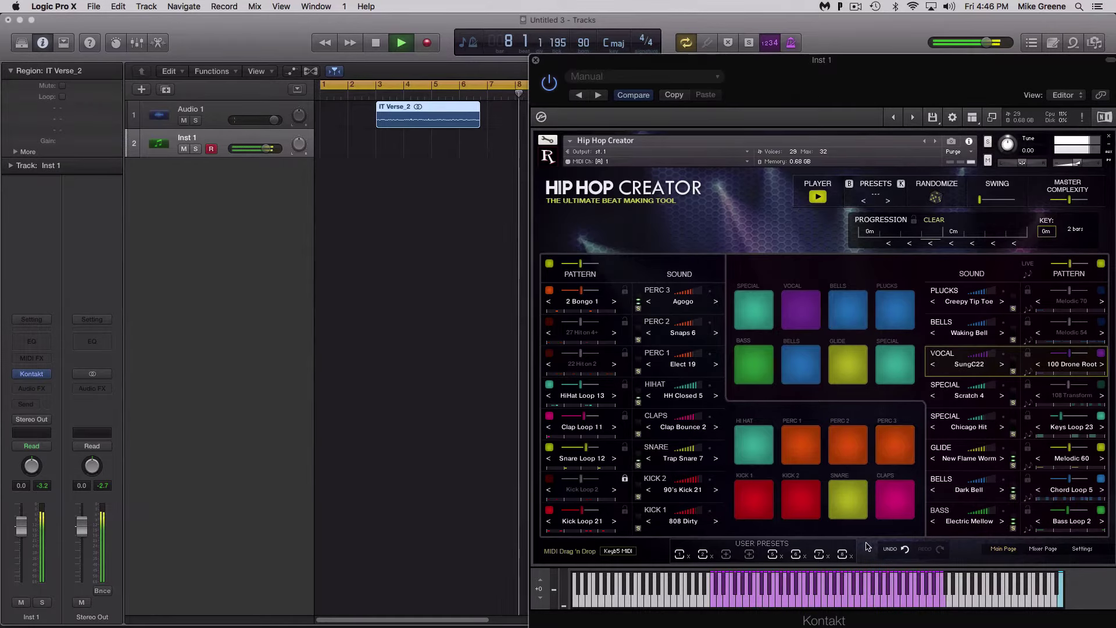
key("space")
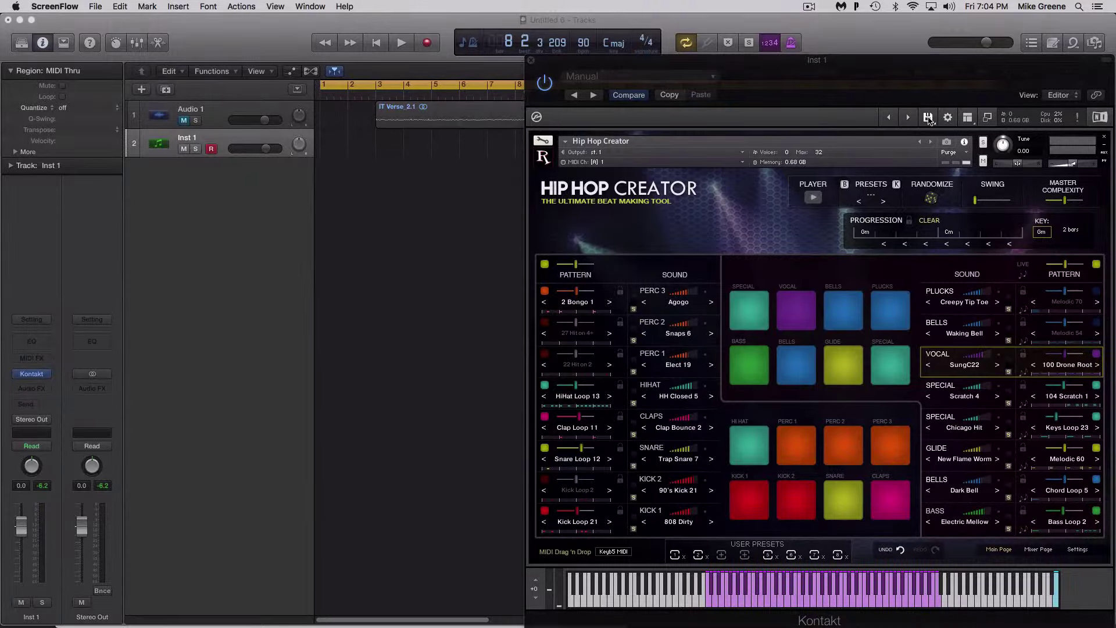
Save the instrument as "Our Amazing Song" in the Instruments folder, using the Patch Only option
left_click(928, 118)
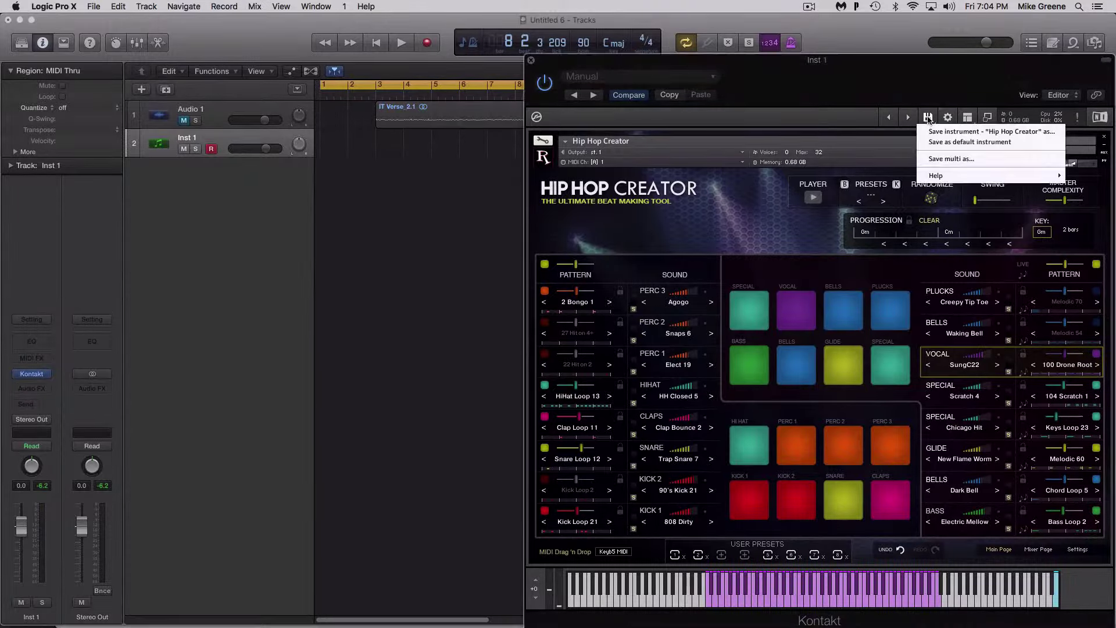
left_click(937, 134)
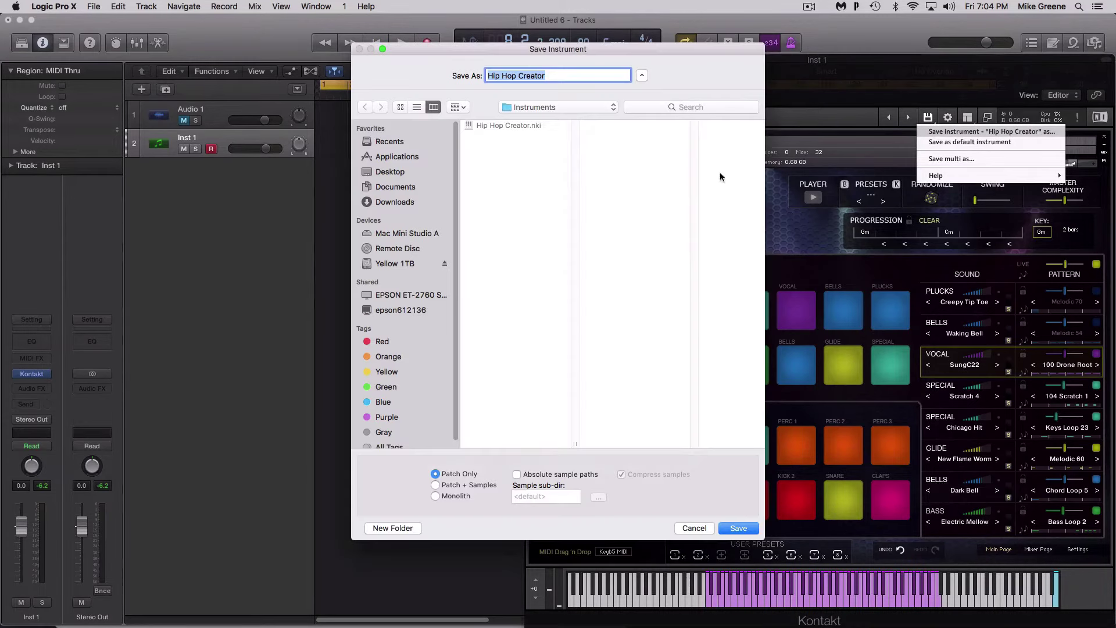
type("Our Amazing Song")
left_click(436, 486)
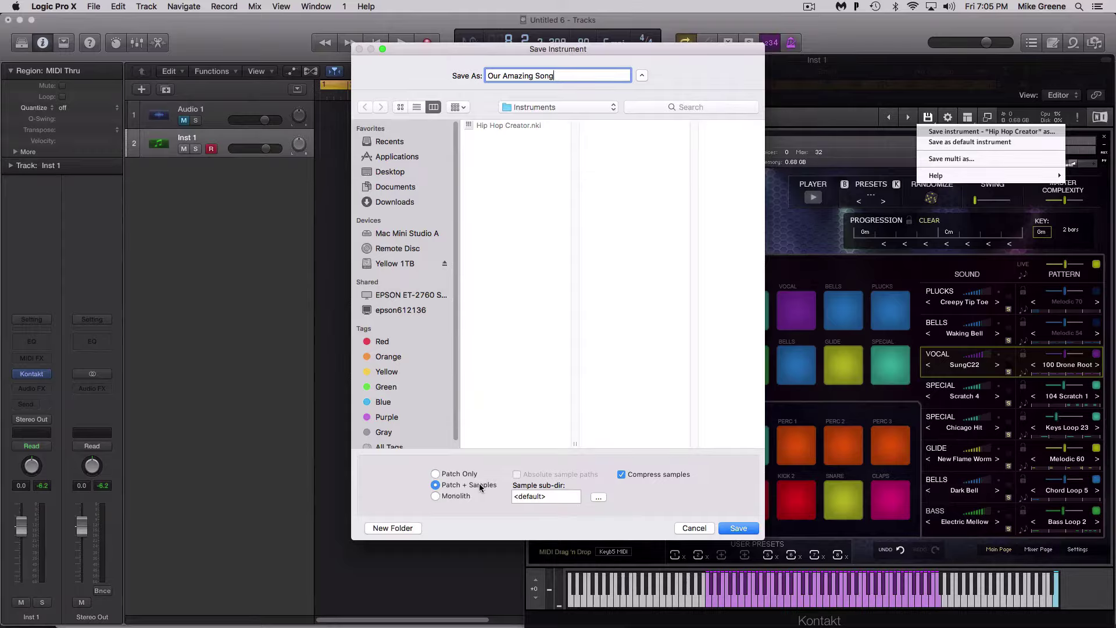
left_click(436, 497)
left_click(436, 474)
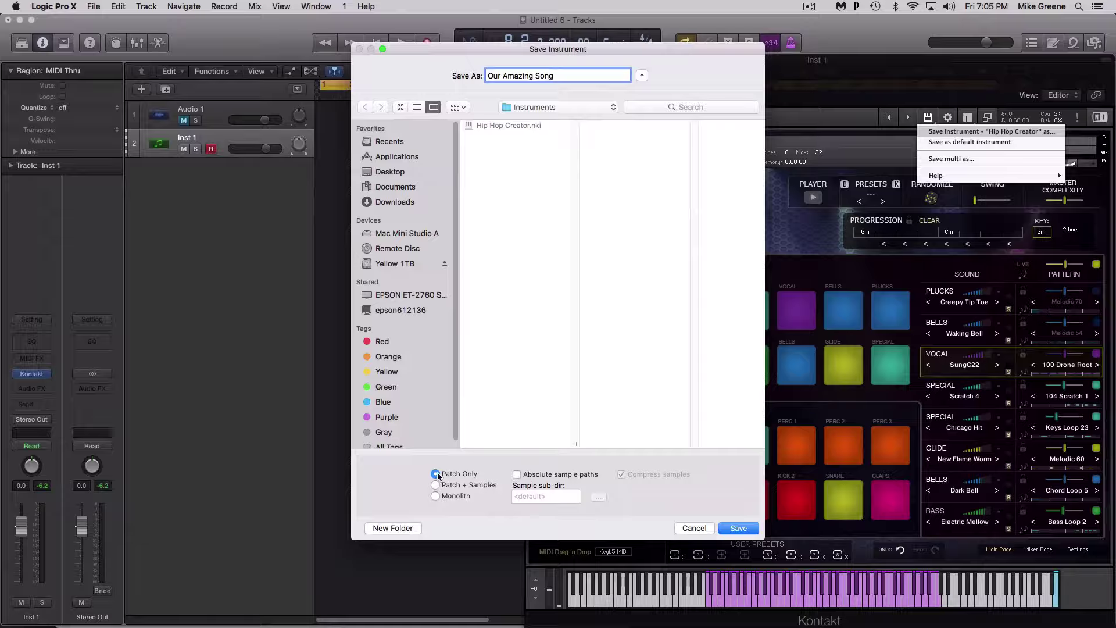
left_click(737, 527)
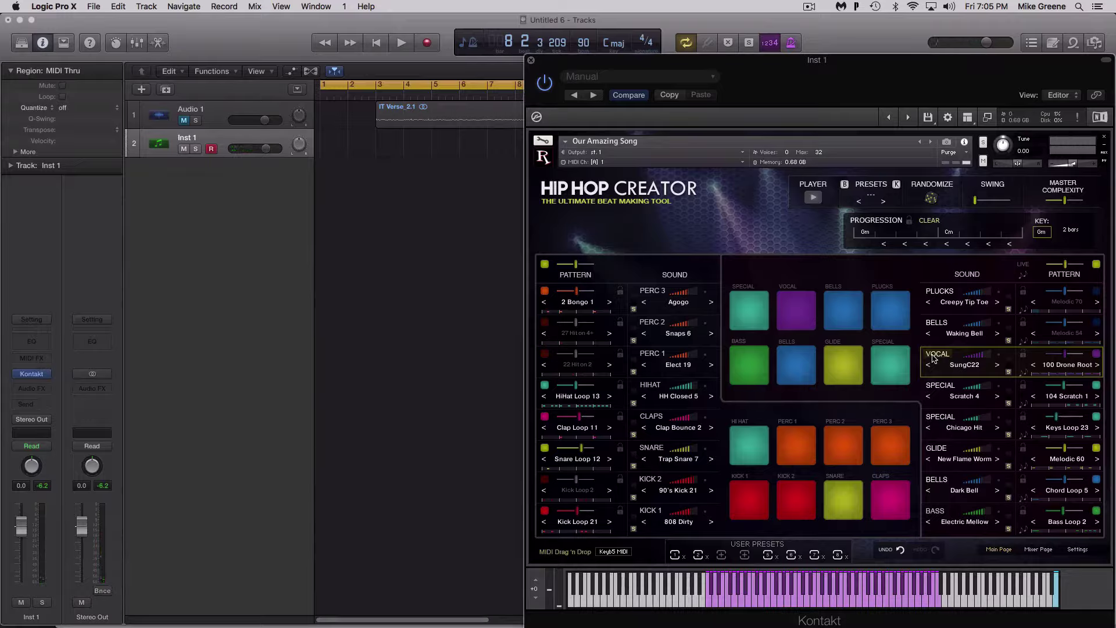
Switch the MIDI export to the drums and audition the kick, percussion and hi-hat pads
left_click(650, 451)
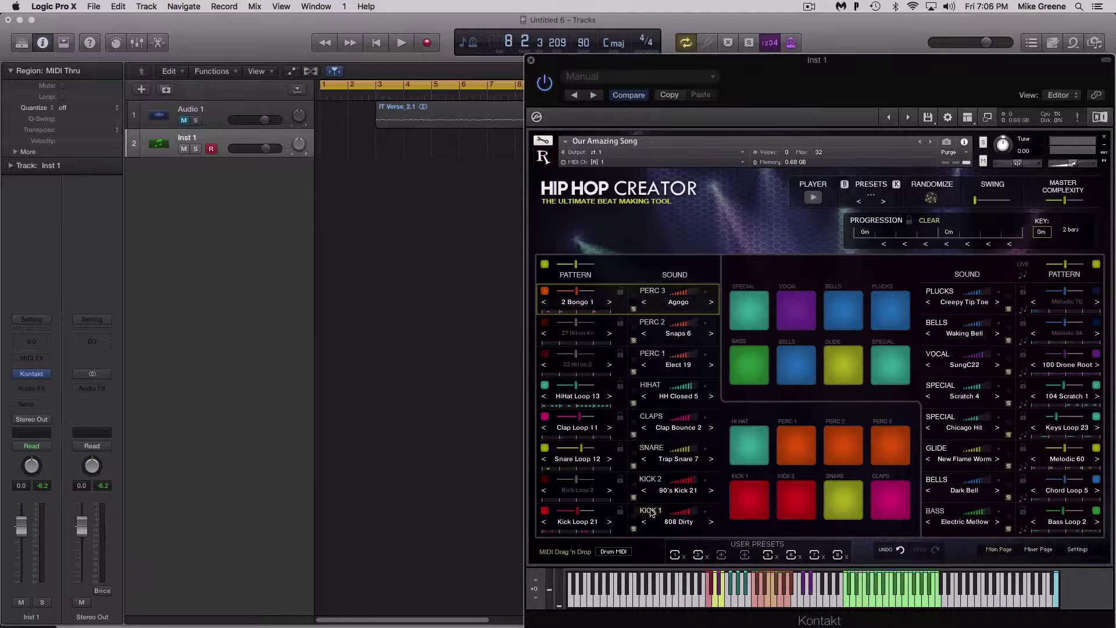
left_click(755, 498)
left_click(796, 446)
left_click(747, 447)
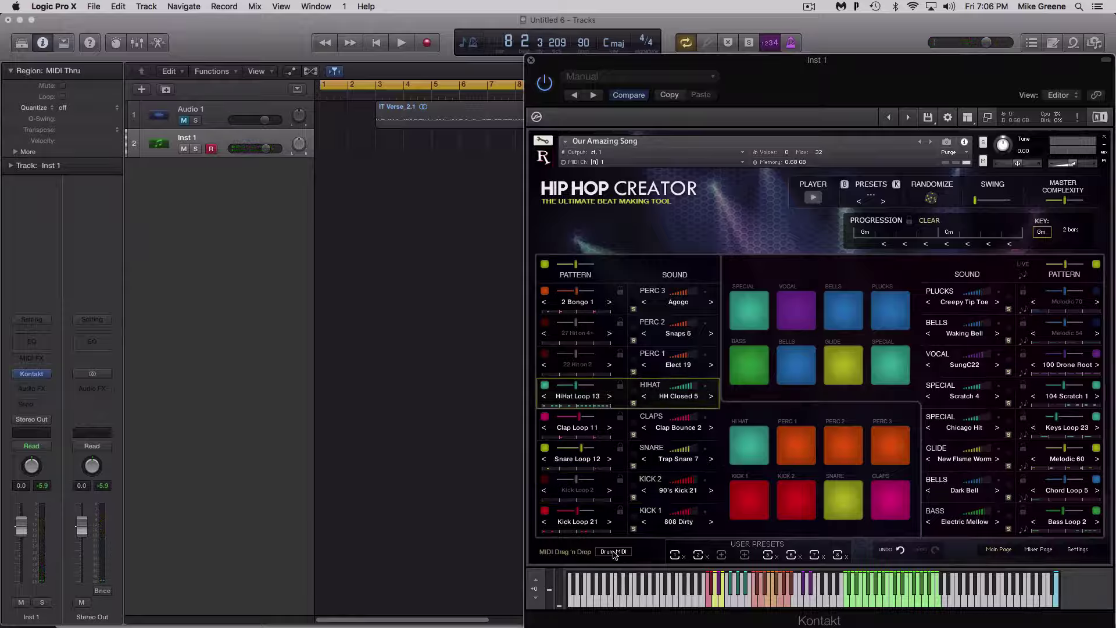
Place the Drum MIDI at bar 1 of the Inst 1 track without importing tempo, and open the region in the Piano Roll
left_click_drag(613, 553, 330, 156)
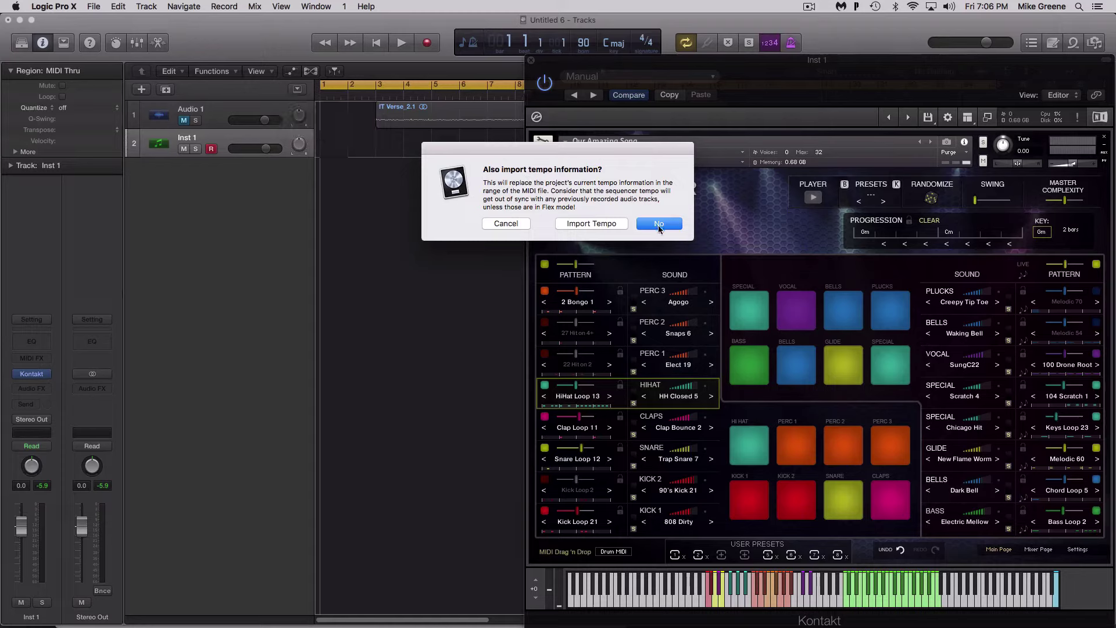
left_click(659, 224)
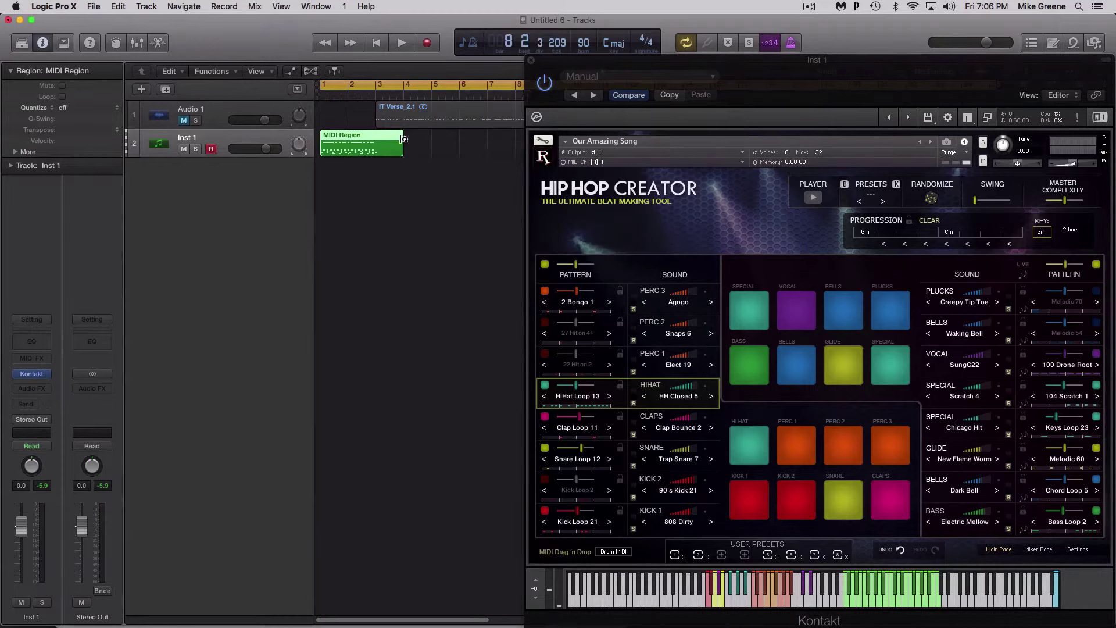
double_click(352, 147)
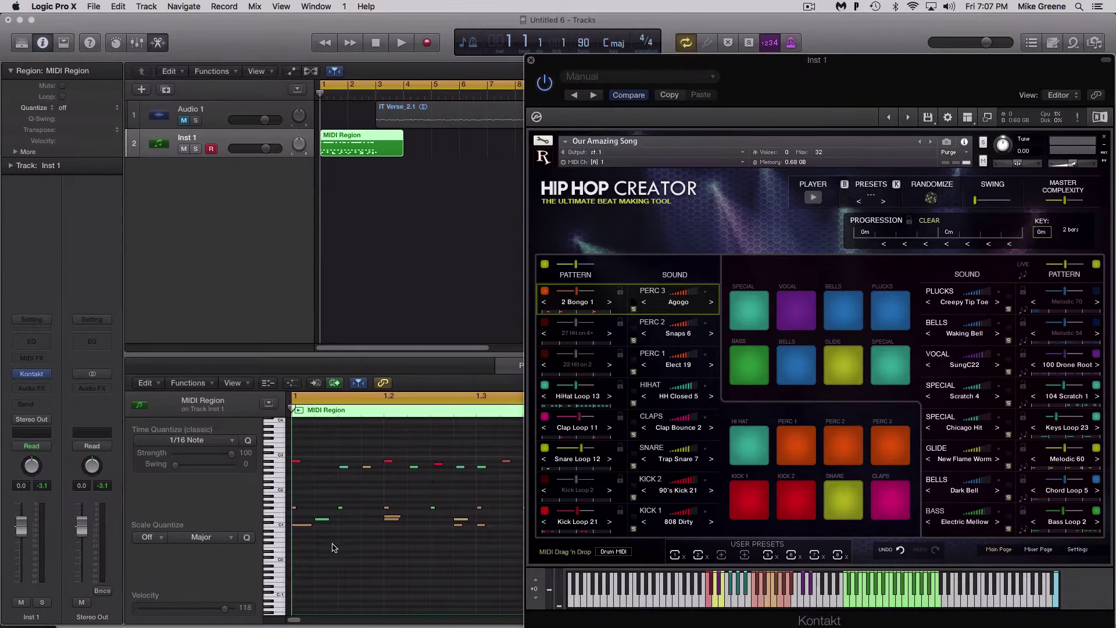
Play the project with the drum region, and start and stop the instrument's own player to compare
key("space")
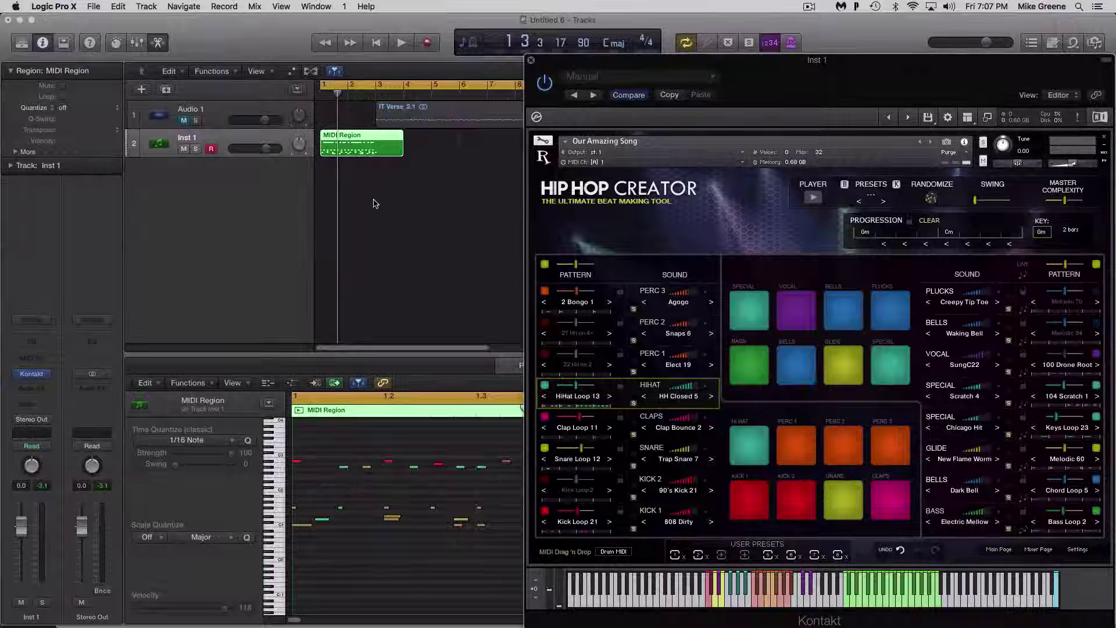
left_click(814, 199)
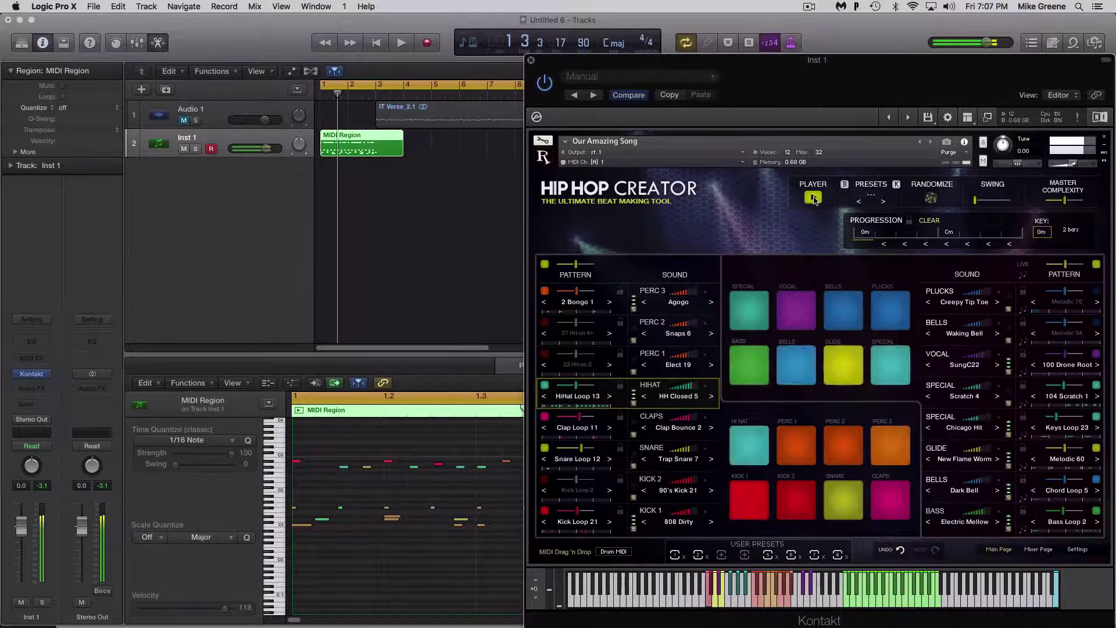
left_click(808, 199)
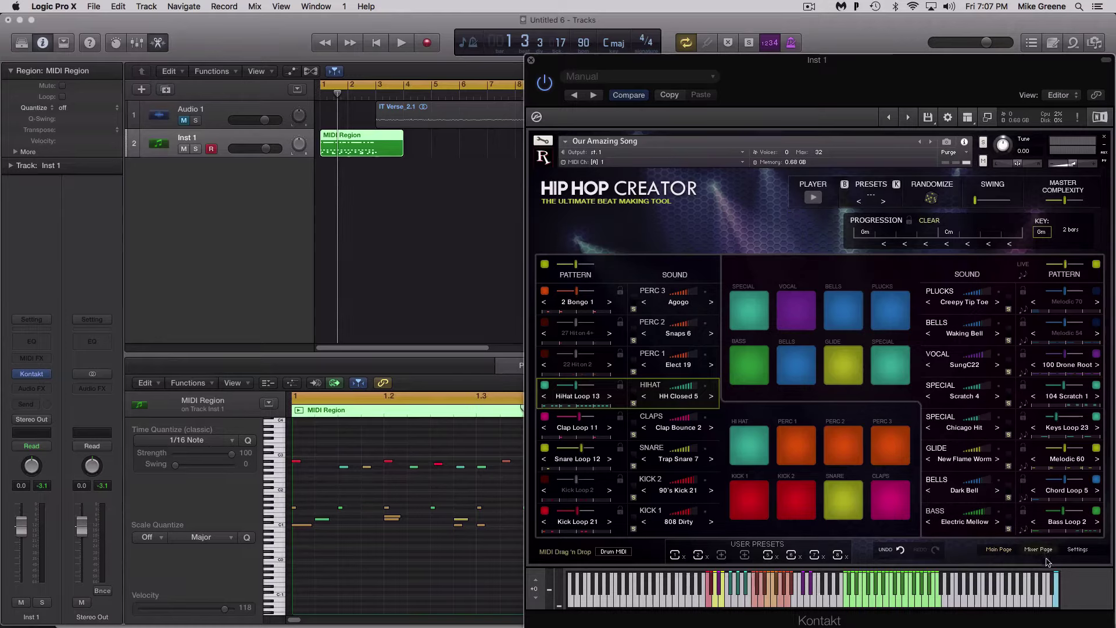
Disable DAW Transport Starts/Stops HHC, test project playback and return to the instrument's main page
left_click(1083, 551)
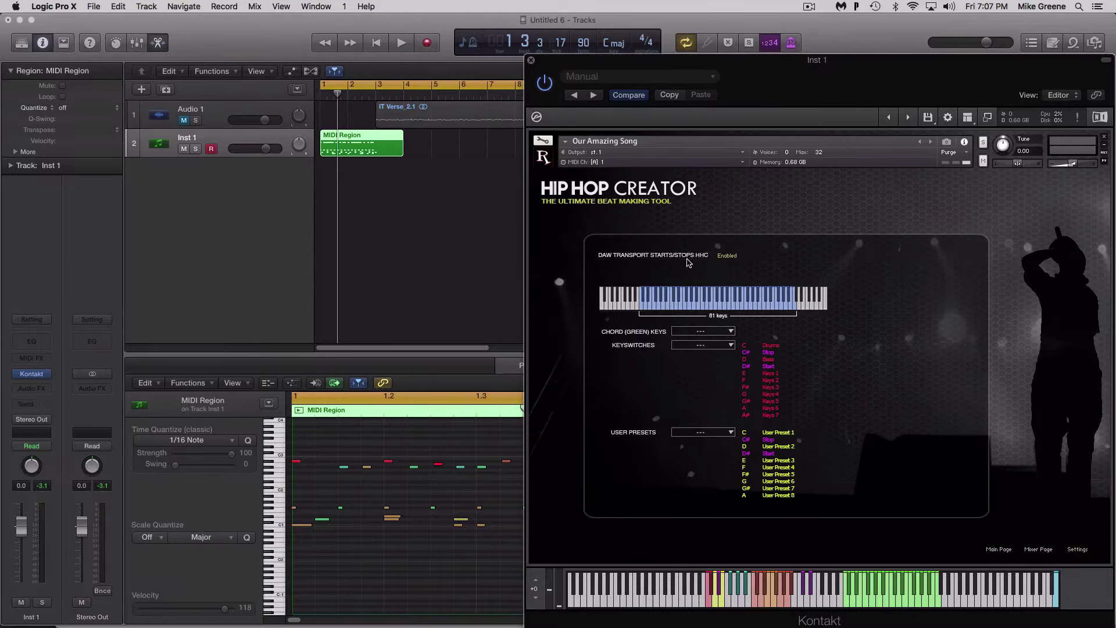
left_click(729, 258)
key("space")
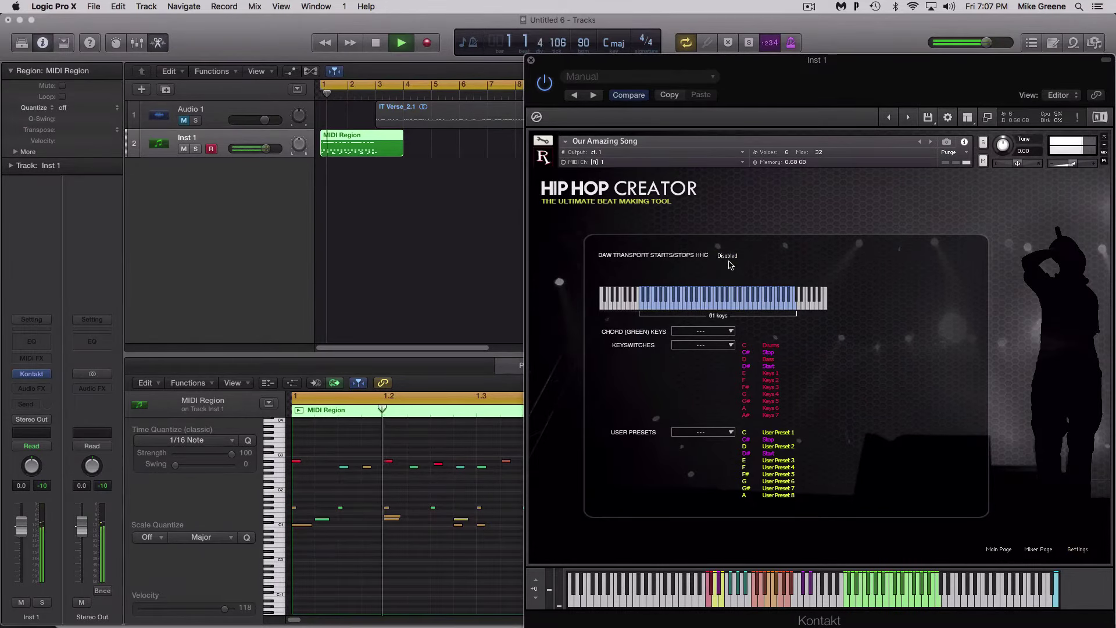
key("space")
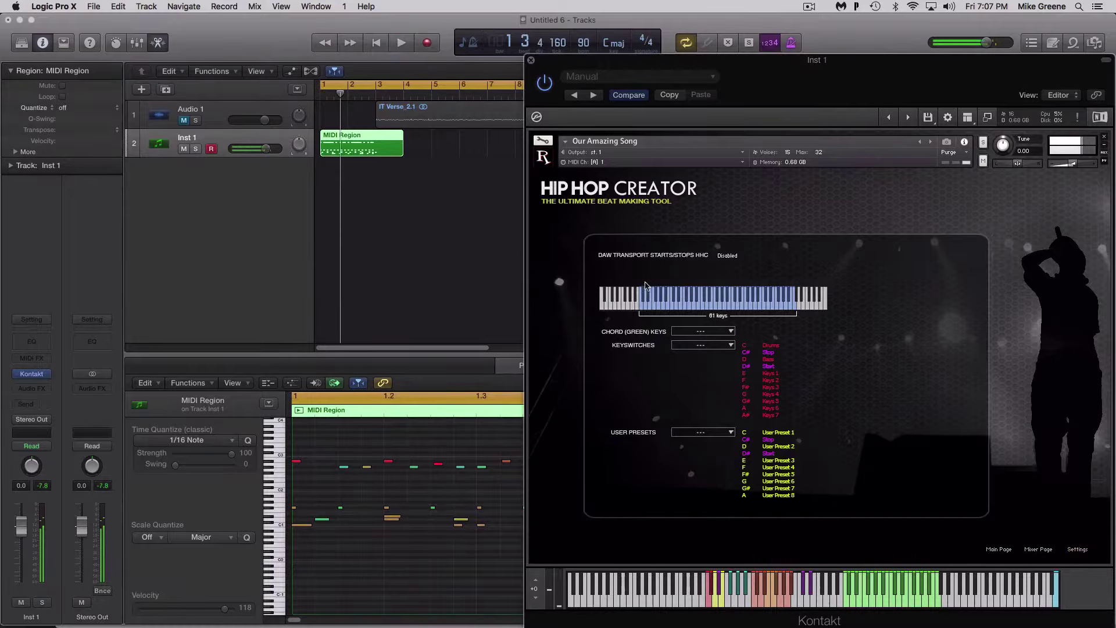
left_click(1000, 553)
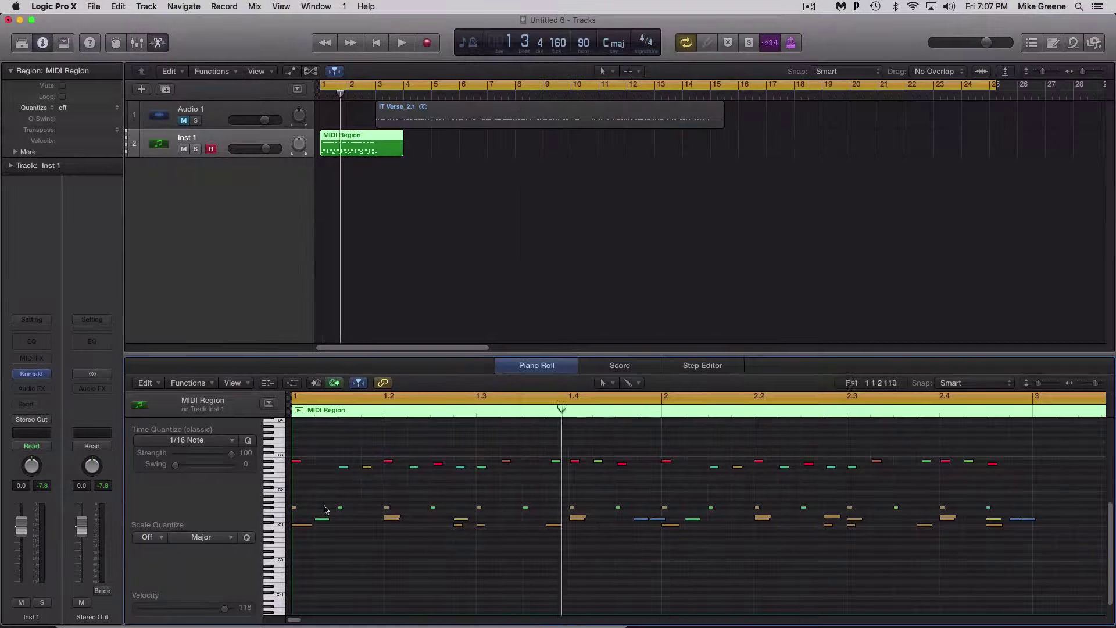
Close the instrument window and play the drum region while viewing its notes in the Piano Roll
left_click(531, 60)
key("space")
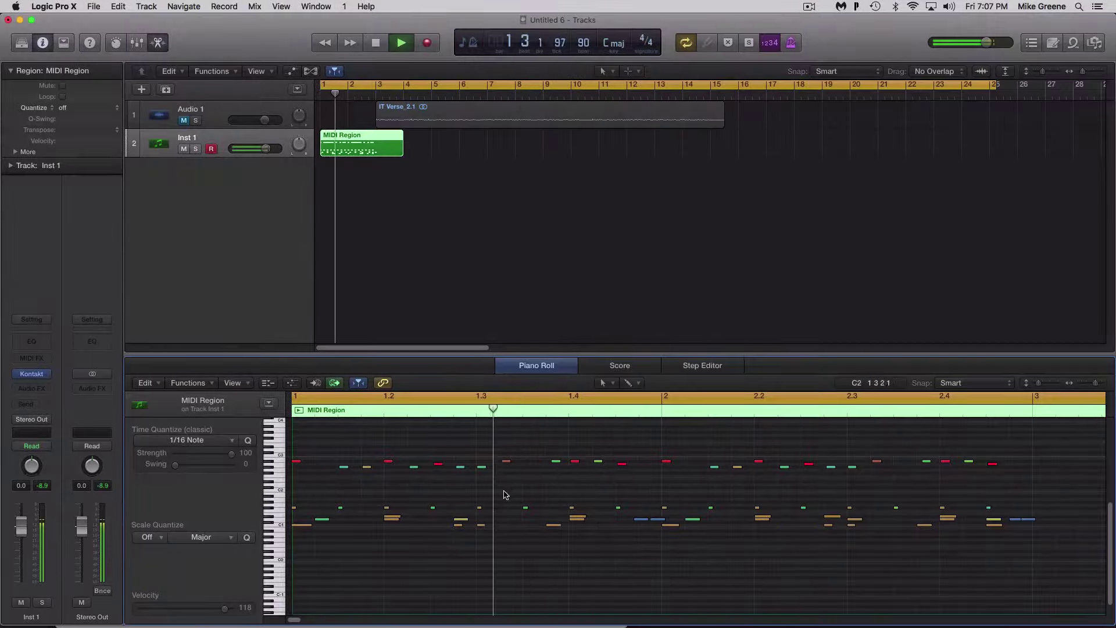
key("space")
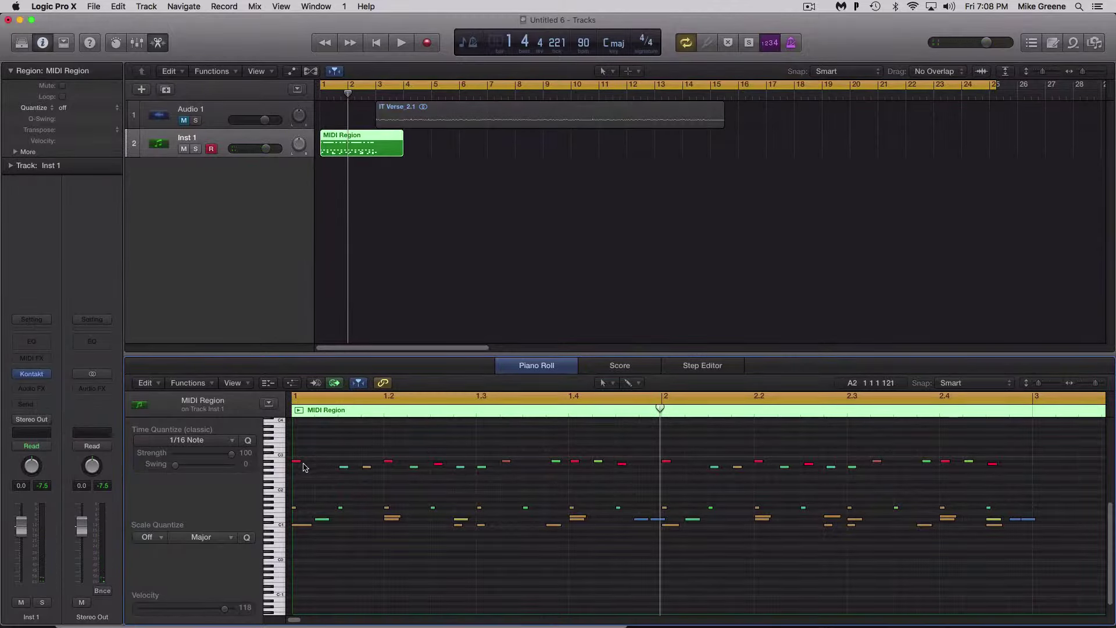
Try adding extra short hi-hat notes in the first bar and raising one to a higher pitch, play the region, and undo the edits
left_click(340, 507)
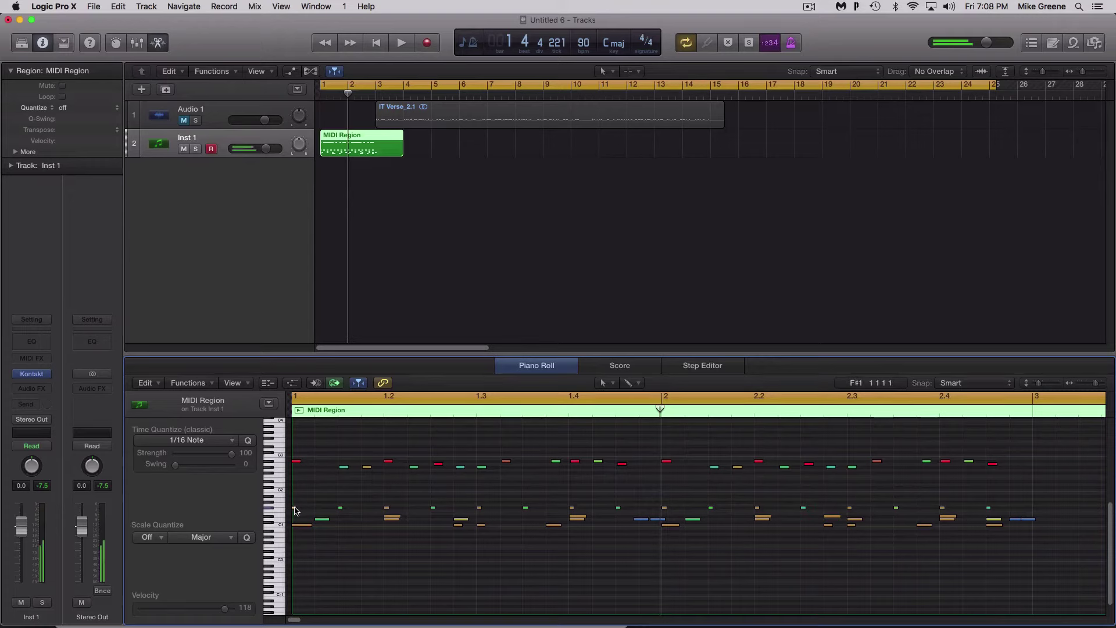
left_click_drag(340, 507, 433, 496)
key("space")
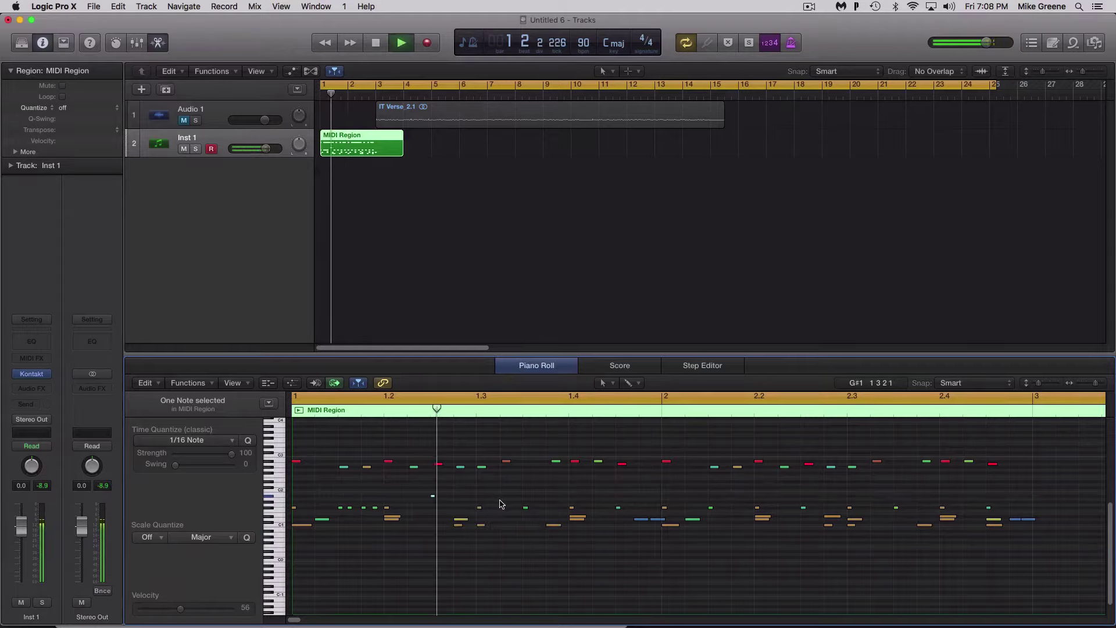
key("space")
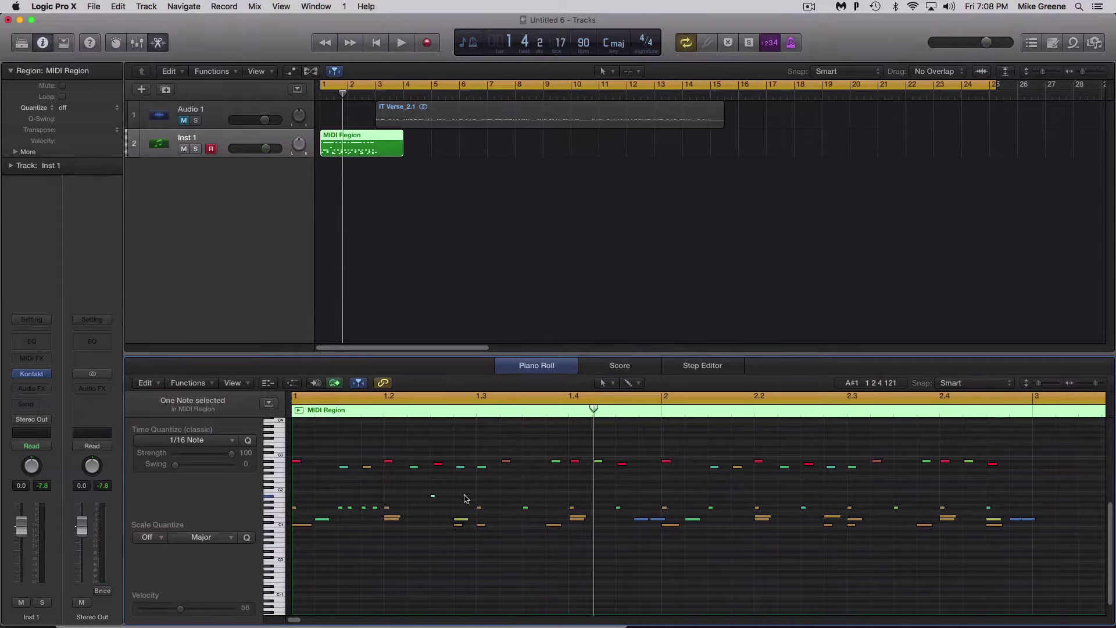
key("super+z")
key("super+z")
Rename the Inst 1 track as Drums and give its MIDI region the same name
double_click(186, 139)
type("Drums")
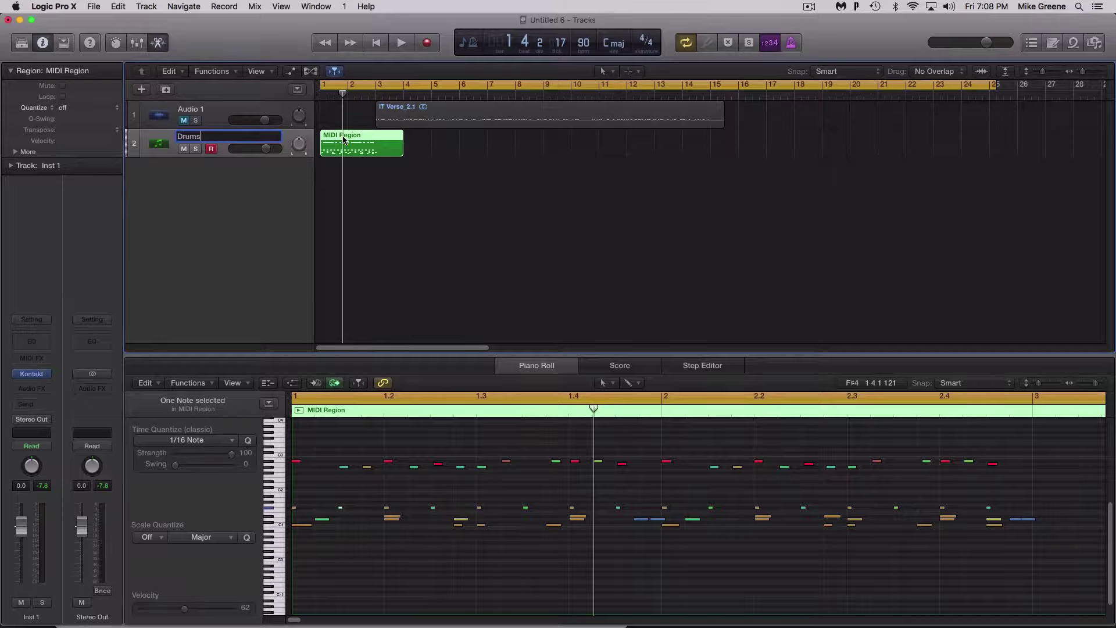
key("Return")
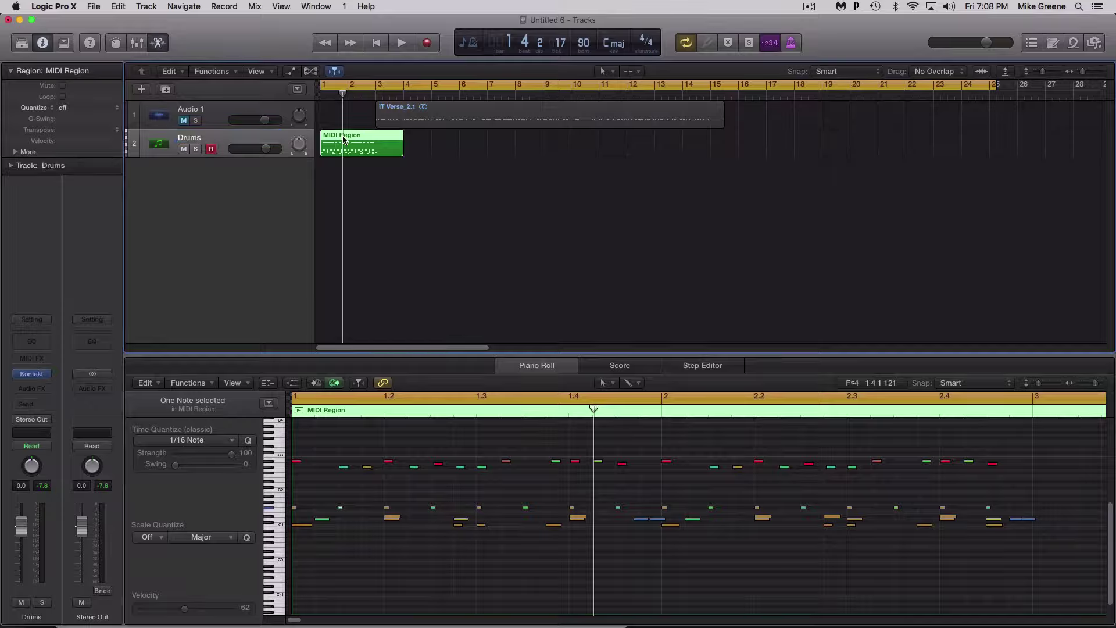
key("alt+shift+n")
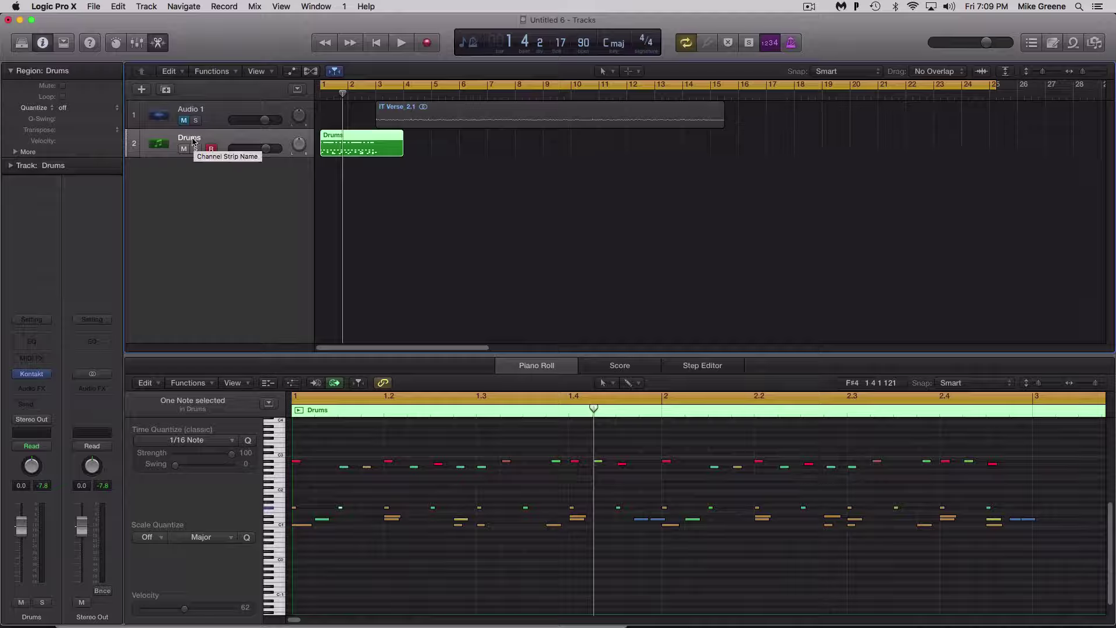
Add a new software instrument track with Kontakt and load Our Amazing Song.nki into it
left_click(147, 6)
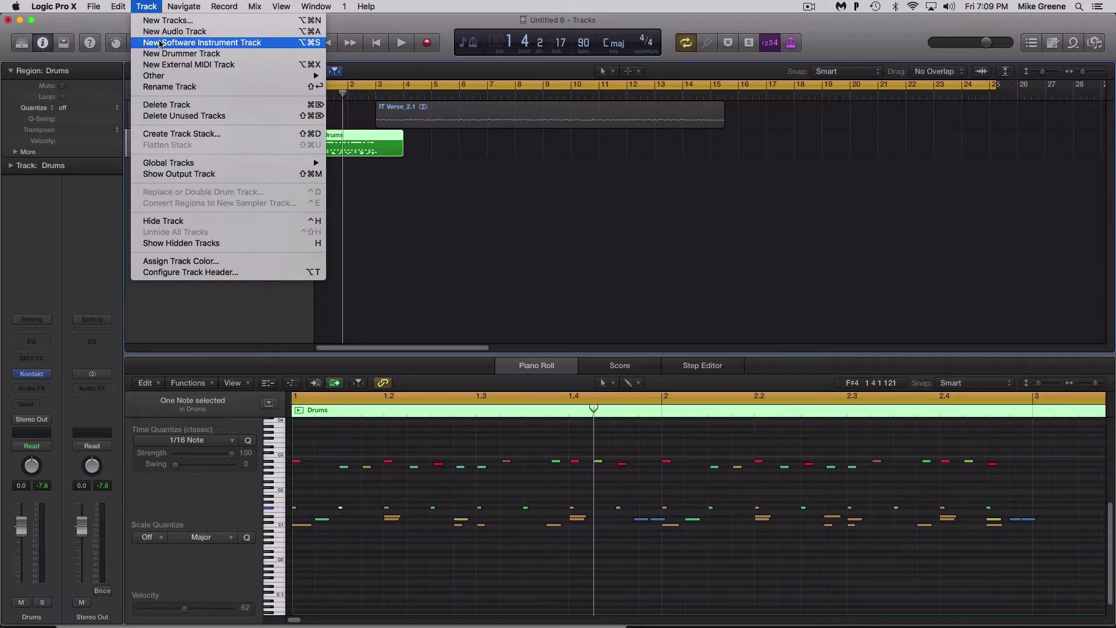
left_click(192, 43)
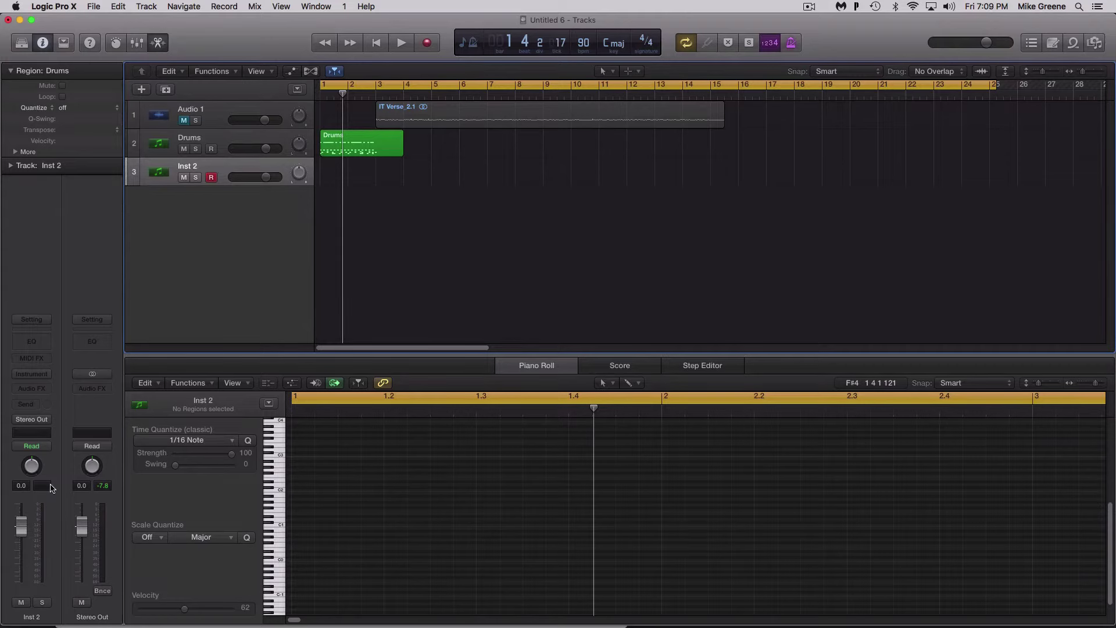
left_click(31, 374)
mouse_move(51, 585)
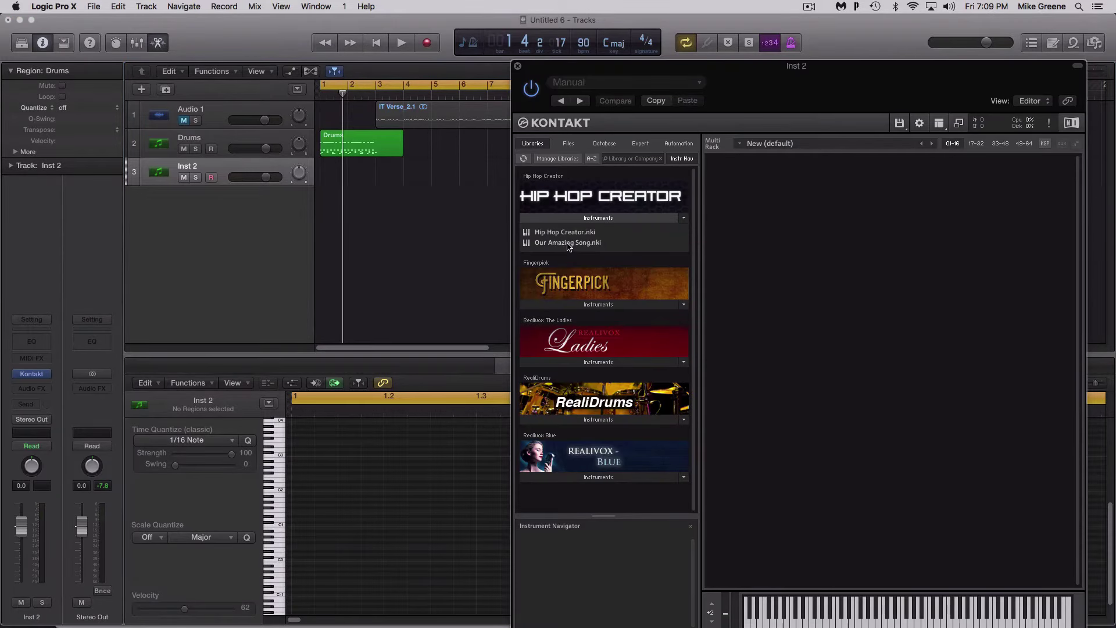
double_click(568, 243)
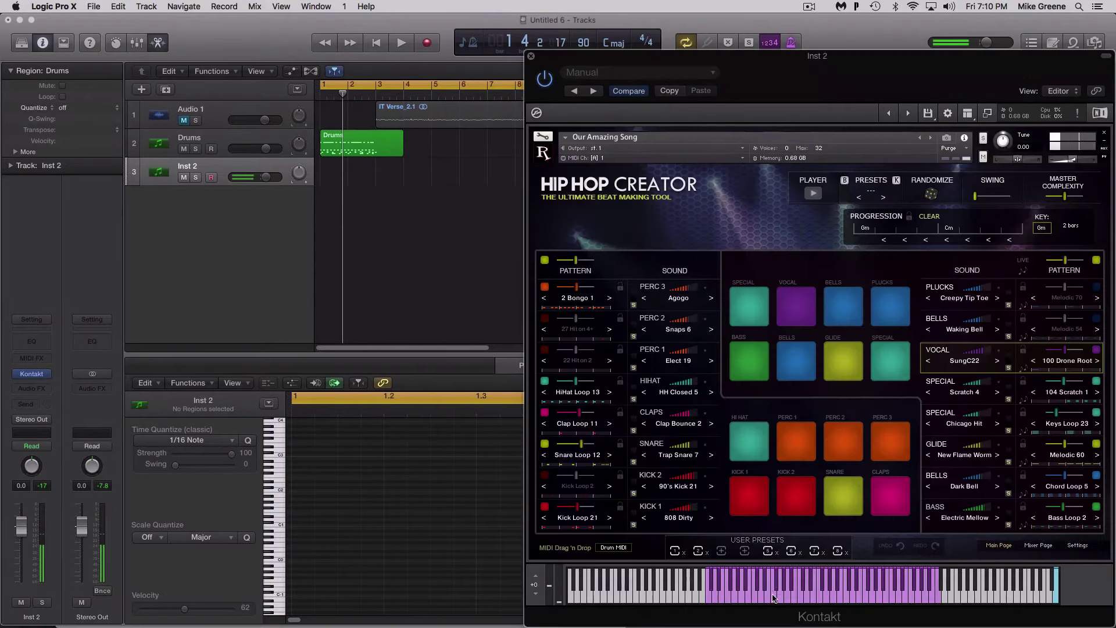
Select and audition the bass sound, and place its Bass MIDI at bar 1 of the Inst 2 track without importing tempo
left_click(780, 594)
left_click(934, 509)
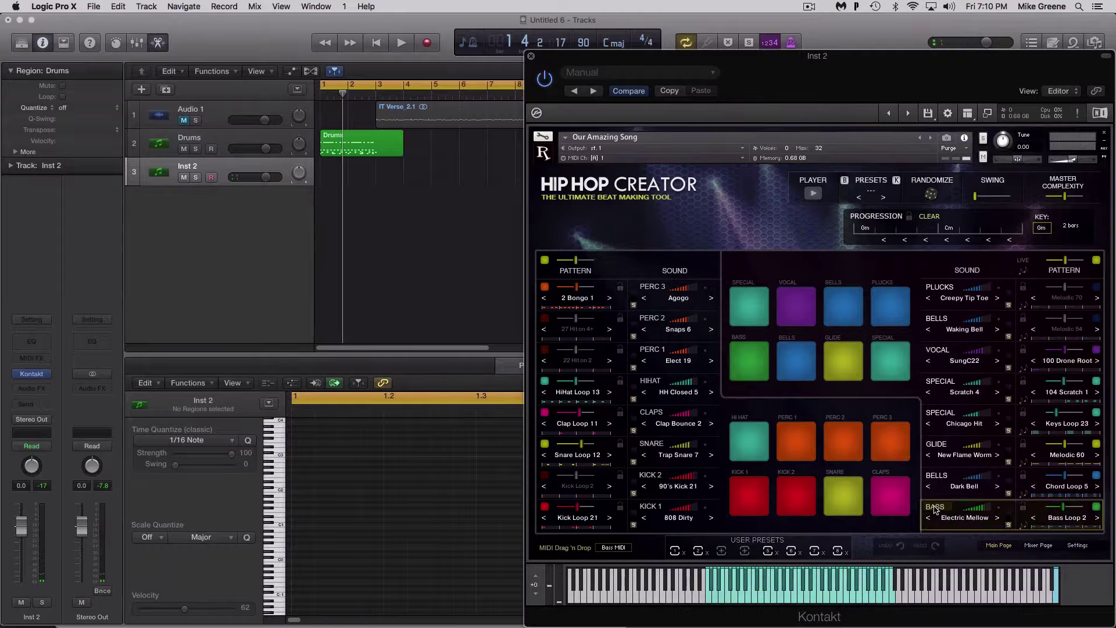
left_click(748, 370)
left_click_drag(612, 549, 324, 174)
left_click(661, 224)
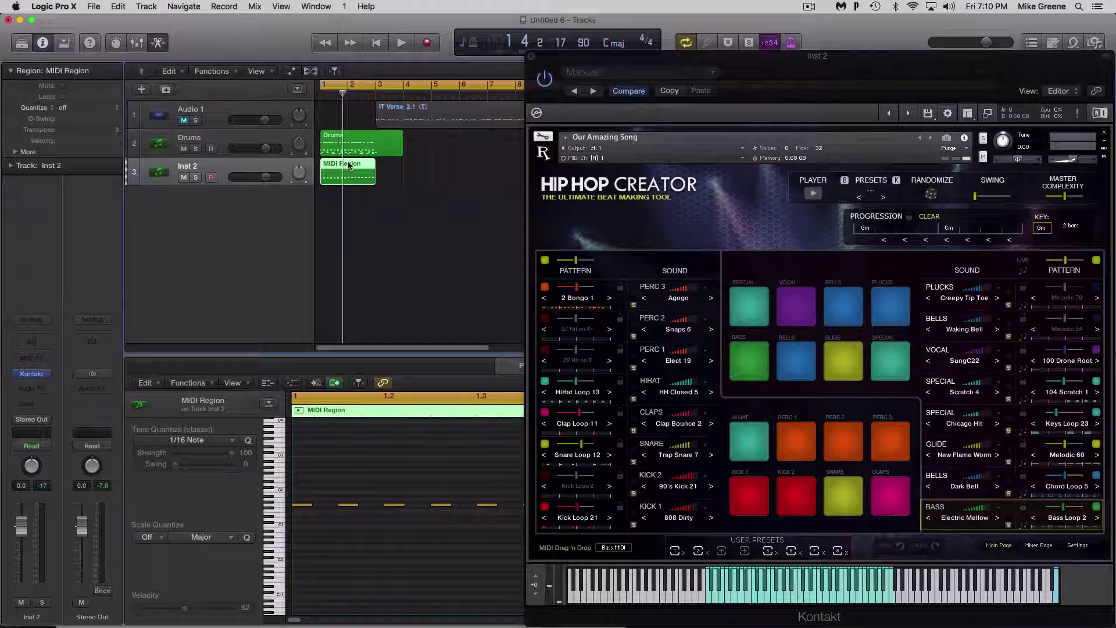
Rename the new MIDI region and the Inst 2 track as Bass
key("shift+n")
type("Bass")
key("Return")
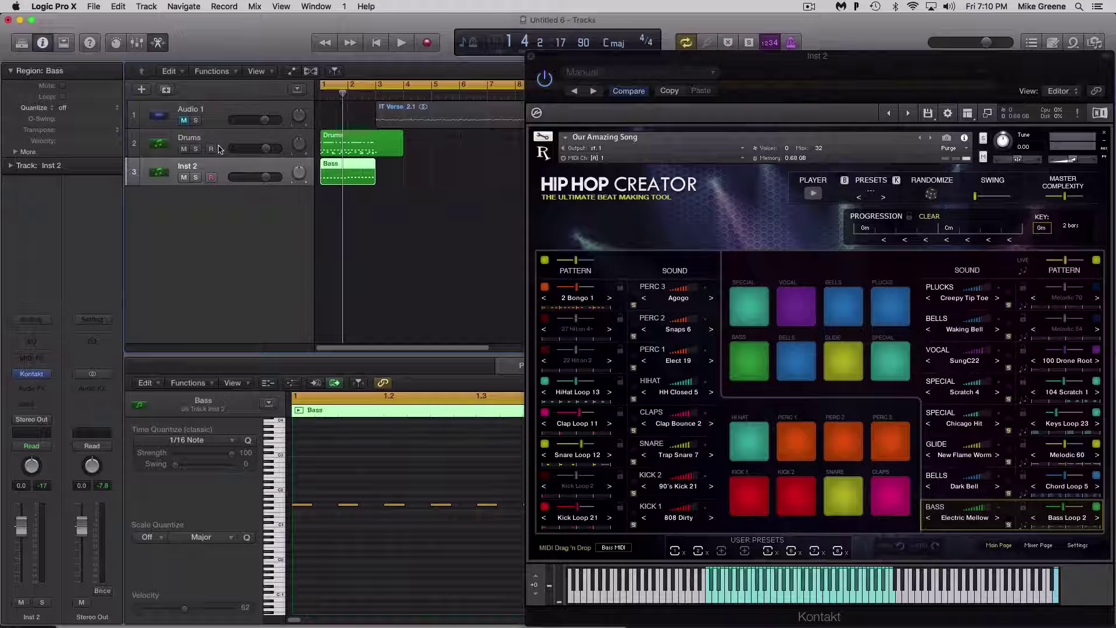
double_click(187, 166)
type("Bass")
key("Return")
Turn off the DAW transport starting and stopping Hip Hop Creator on the Bass track, and play the Drums and Bass regions together
key("space")
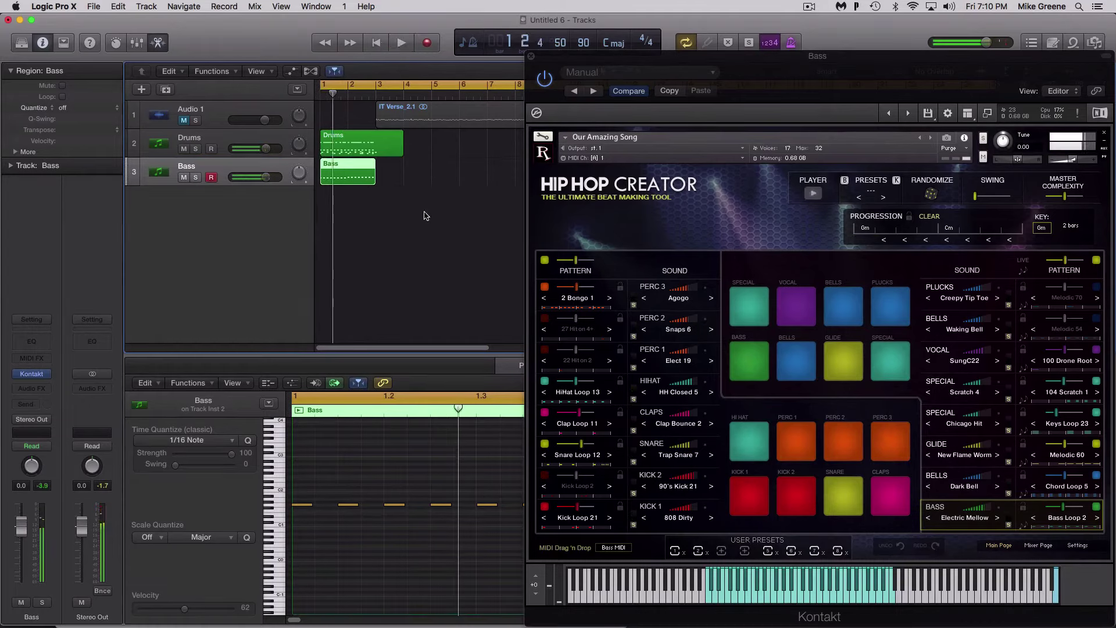
left_click(813, 196)
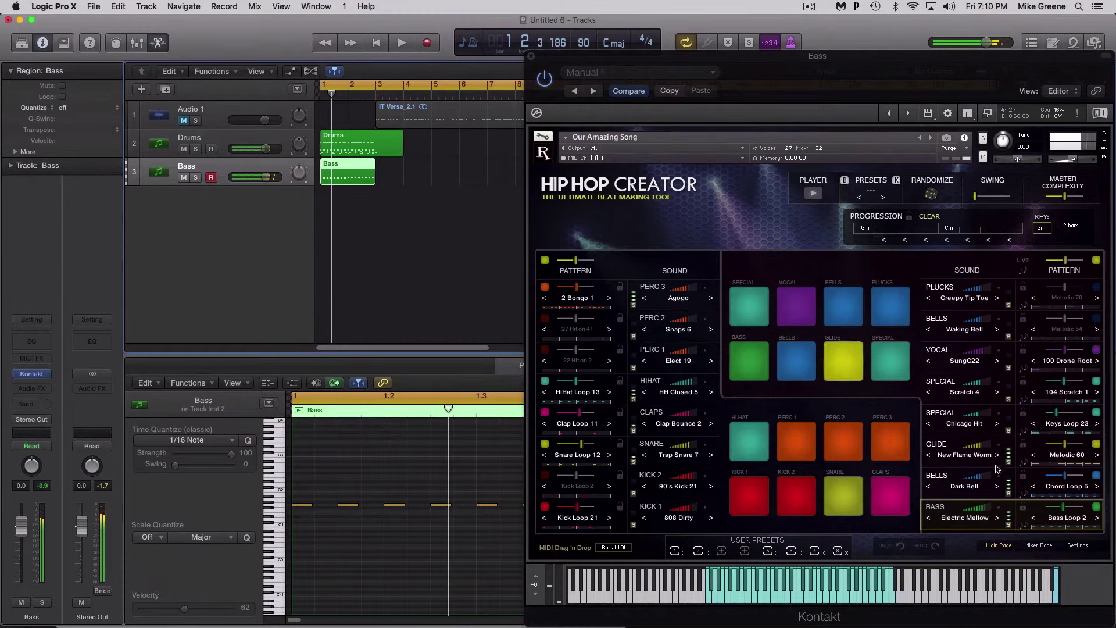
left_click(1077, 545)
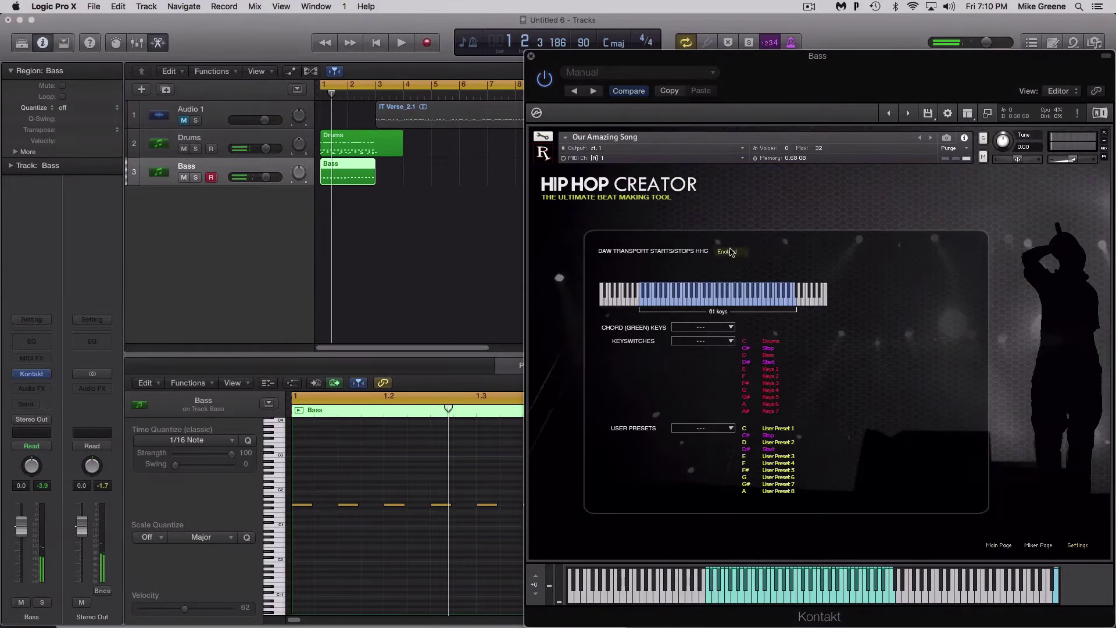
left_click(998, 545)
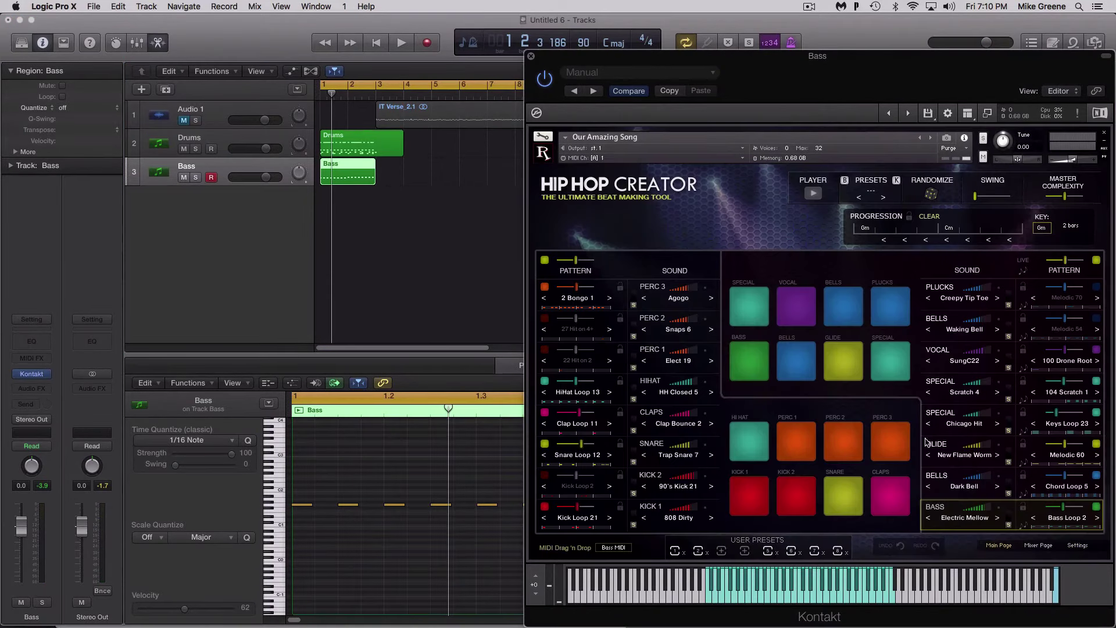
key("space")
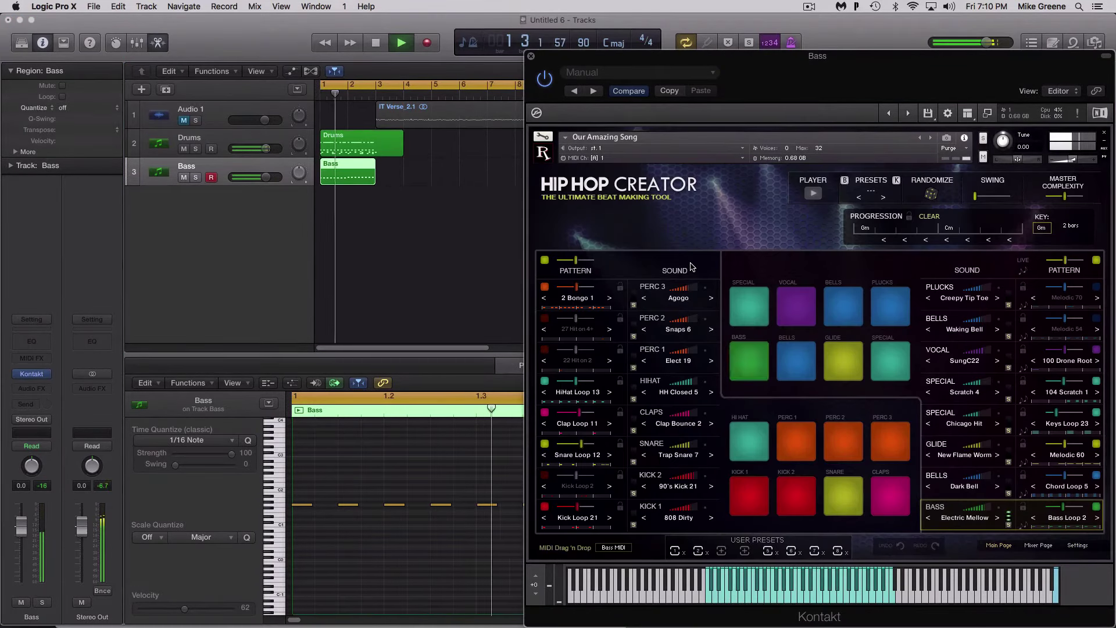
key("space")
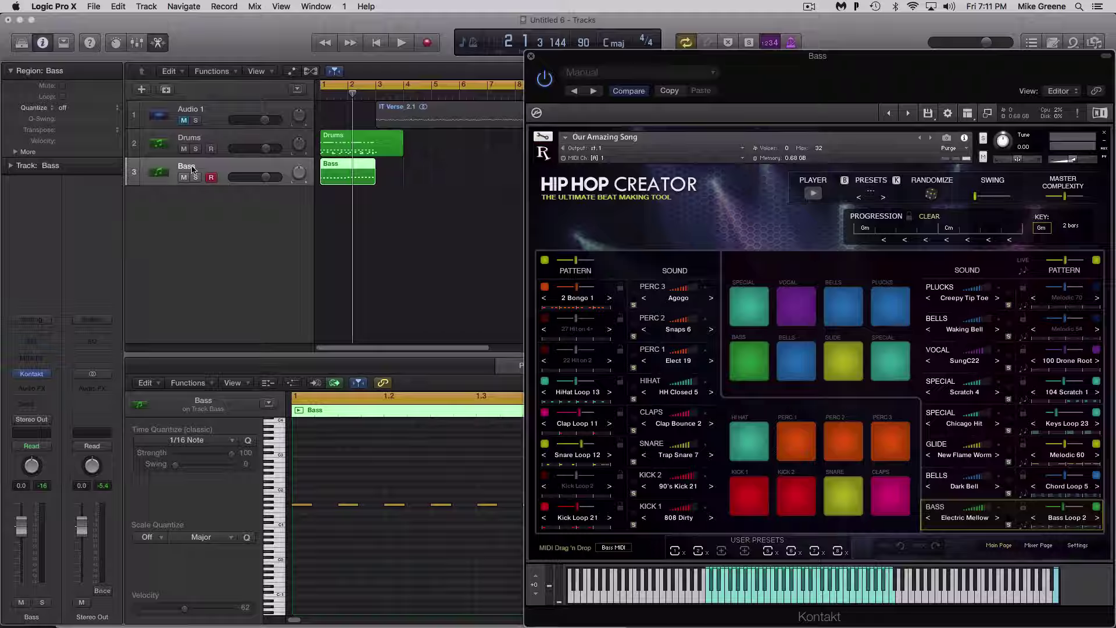
Add a new track with duplicate settings from the Bass track and open the new track's Kontakt instrument
left_click(151, 7)
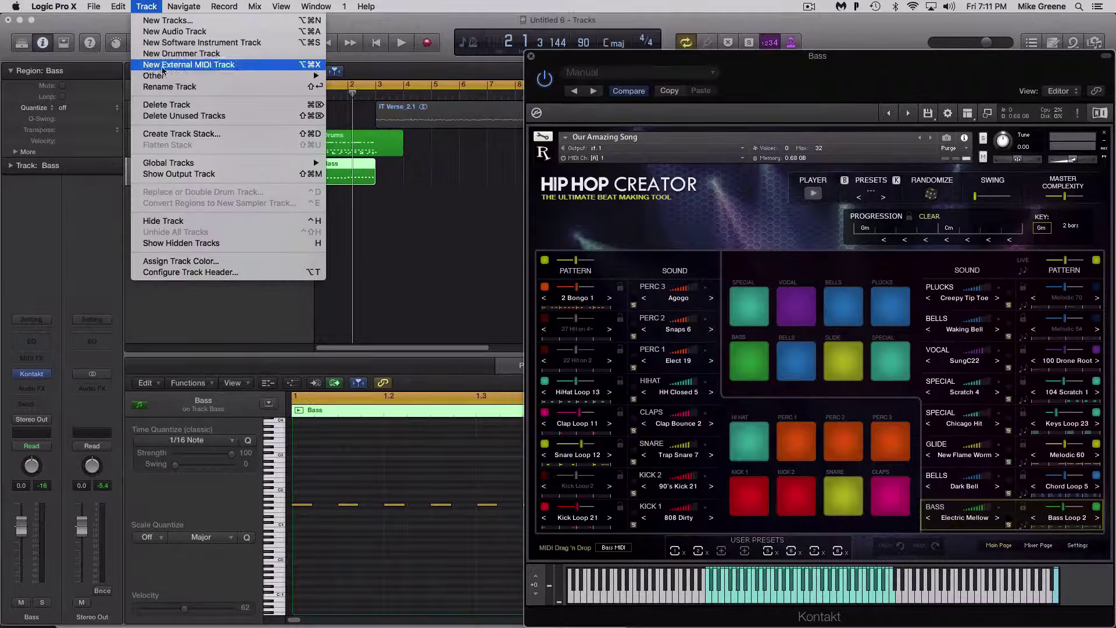
mouse_move(162, 78)
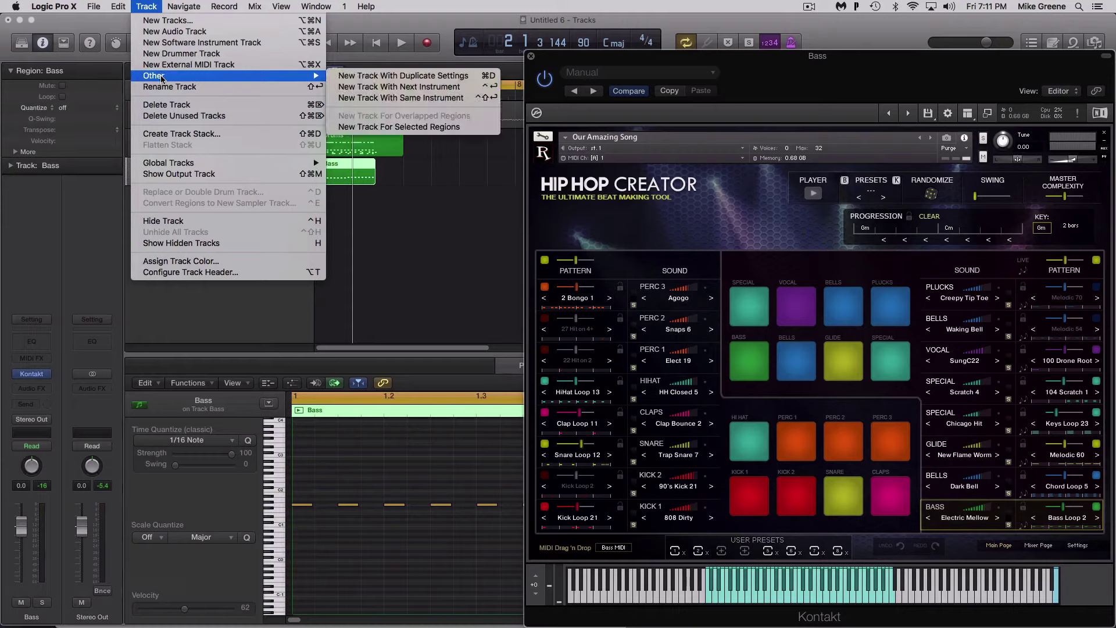
left_click(400, 77)
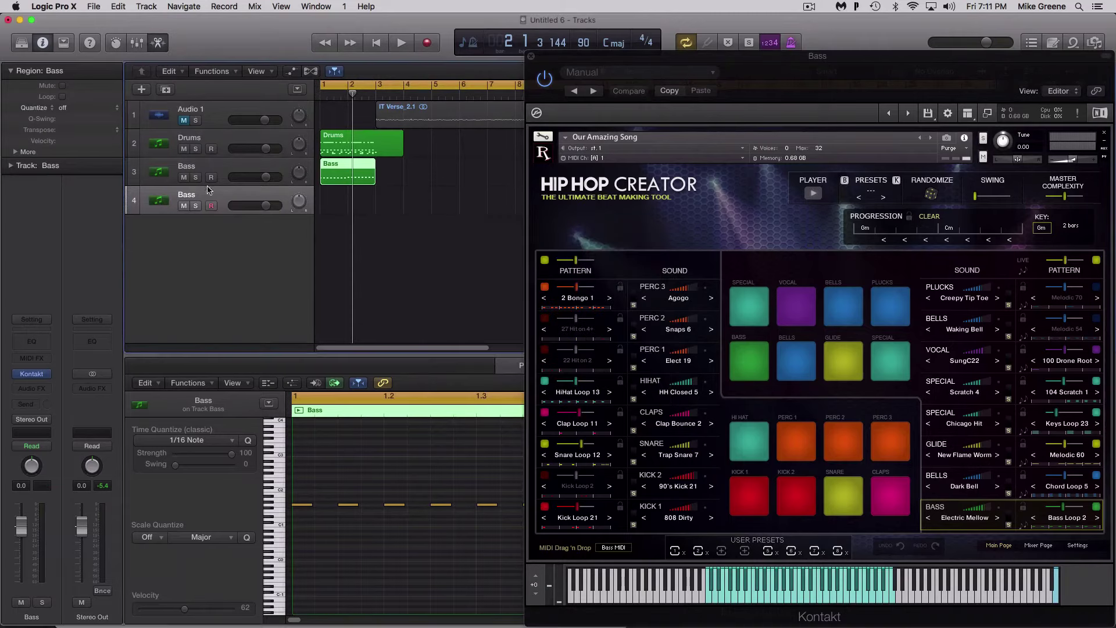
left_click(189, 199)
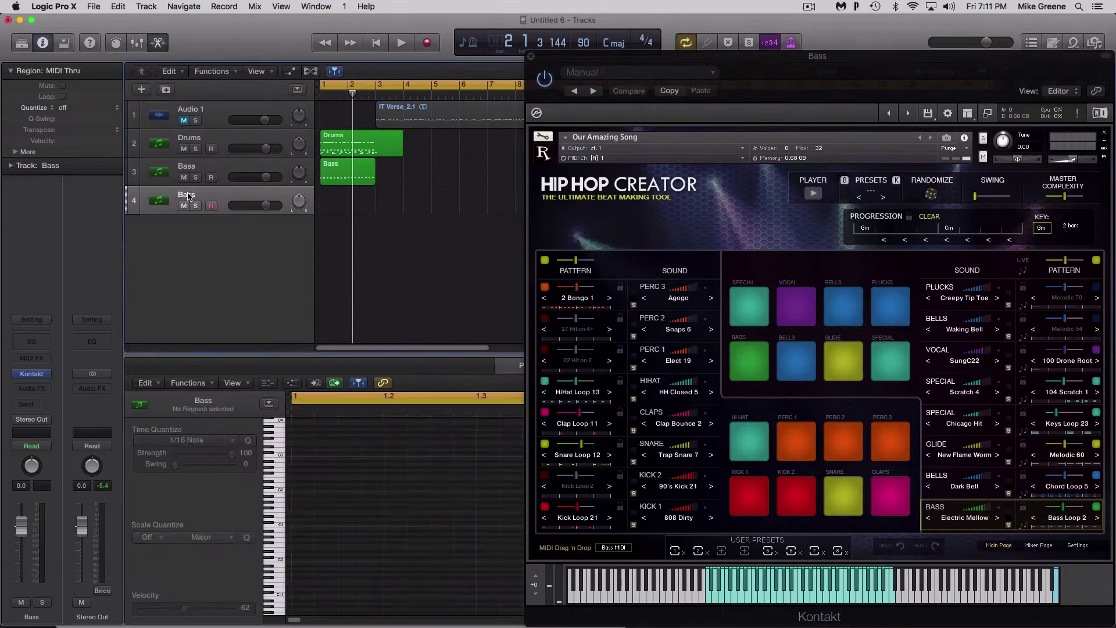
left_click(190, 167)
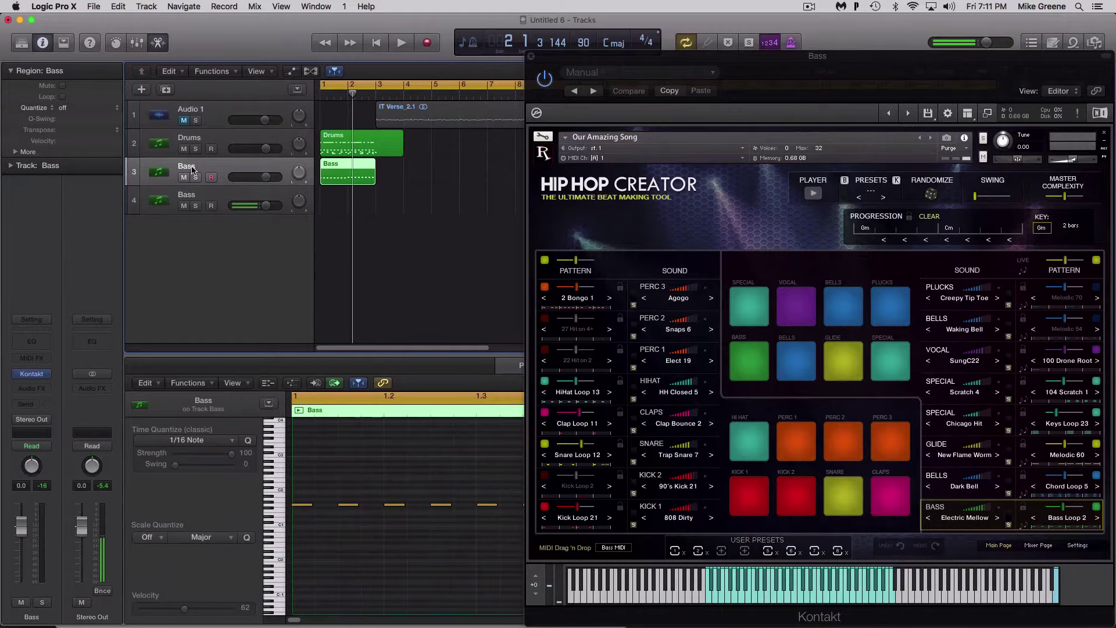
left_click(190, 197)
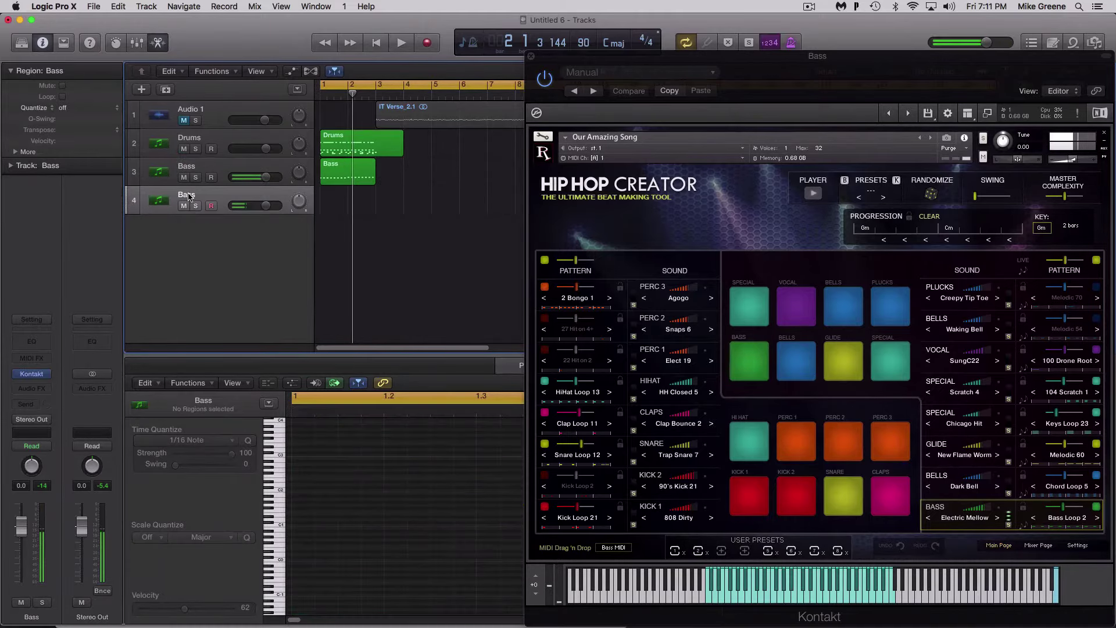
left_click(531, 58)
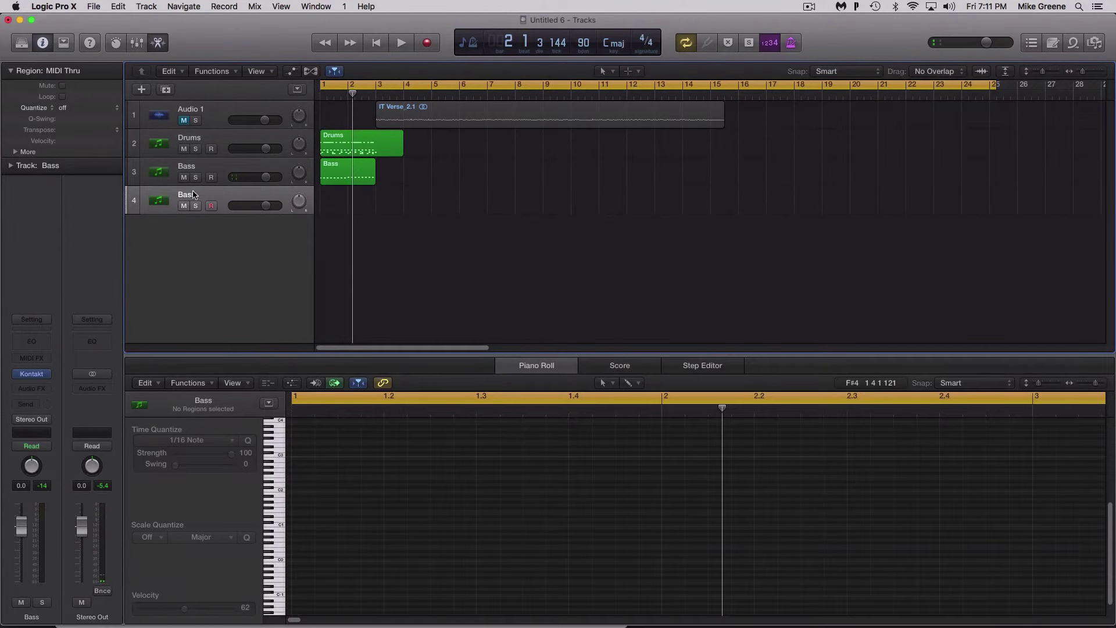
left_click(32, 377)
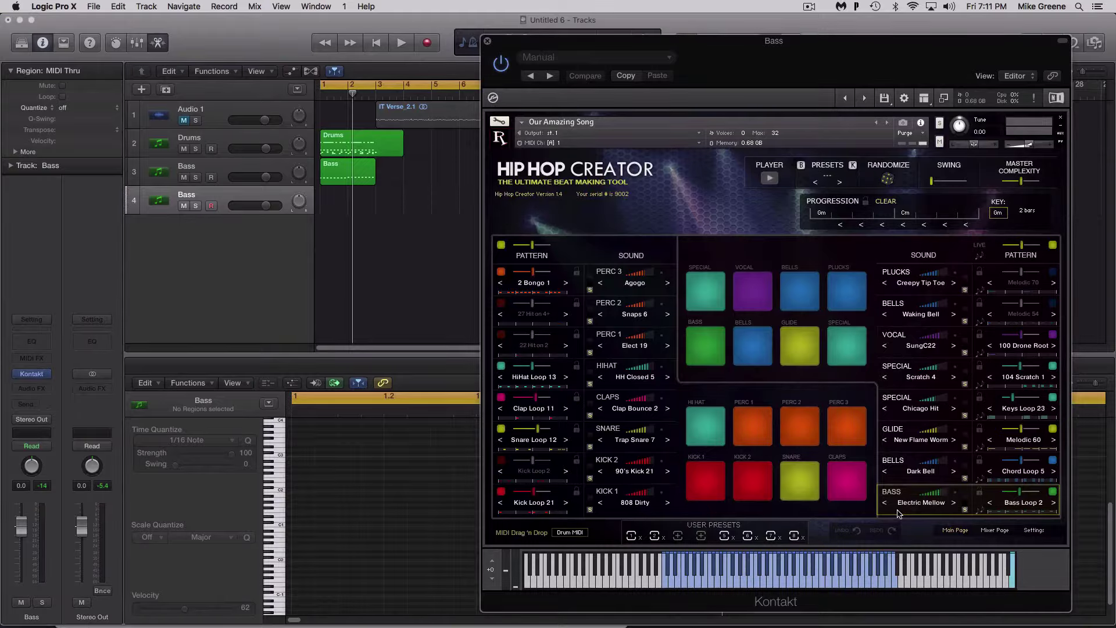
Select the Dark Bell sound, place its Keyb1 MIDI at bar 1 of track 4, and name the region and track Bells
left_click(750, 347)
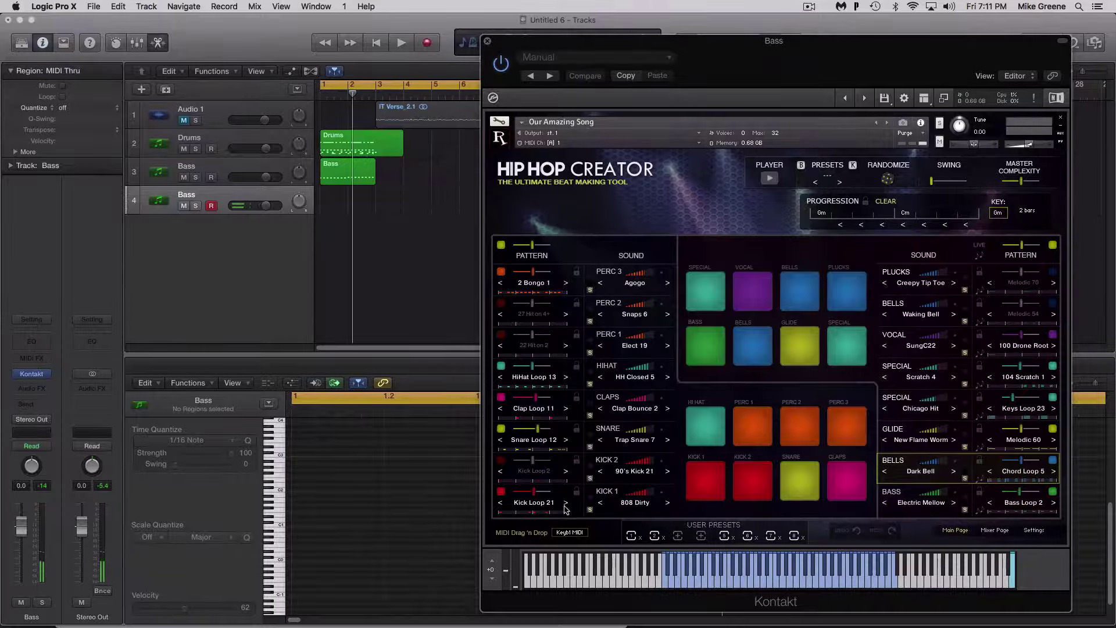
left_click_drag(570, 535, 329, 206)
key("Return")
key("shift+n")
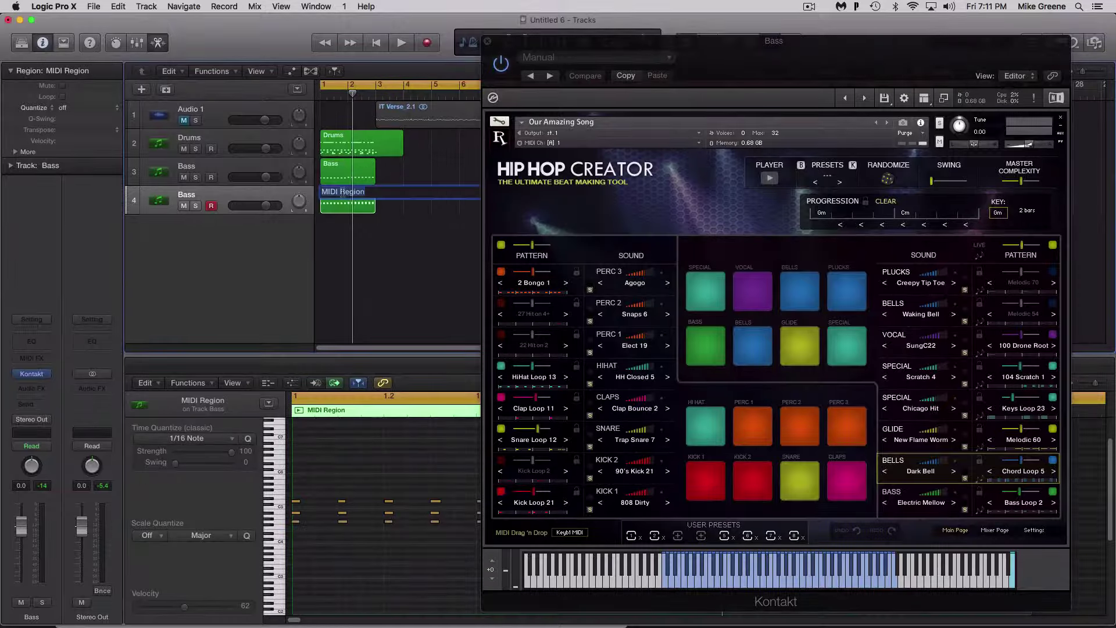
type("Bells")
key("Return")
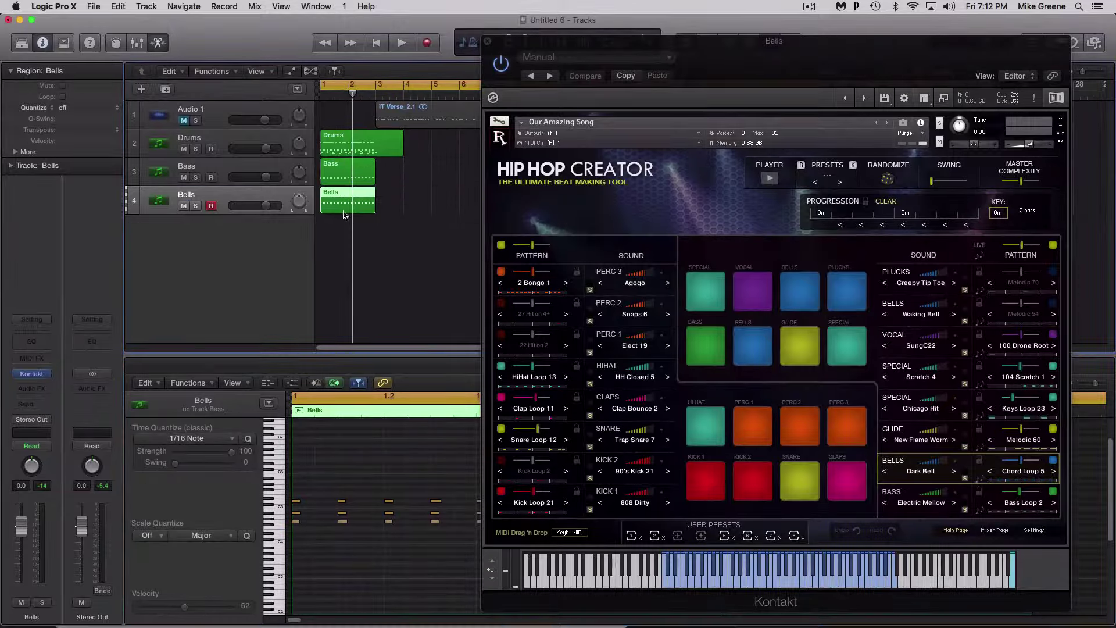
Check the DAW transport setting of the Bells track's Hip Hop Creator and play the arrangement with the Bells region
left_click(1035, 530)
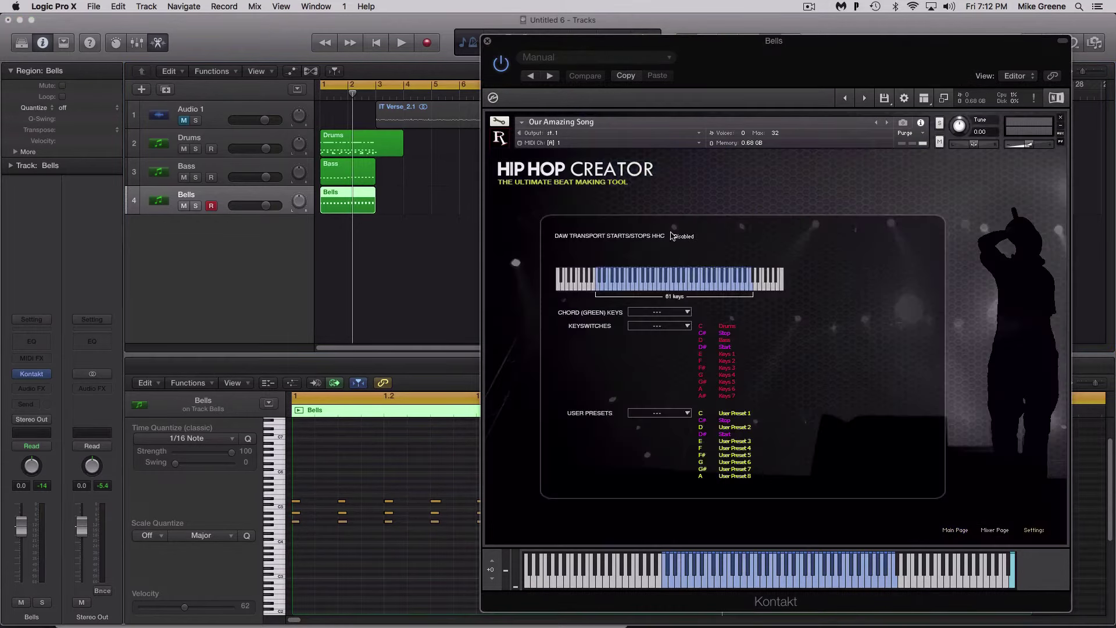
left_click(956, 530)
key("space")
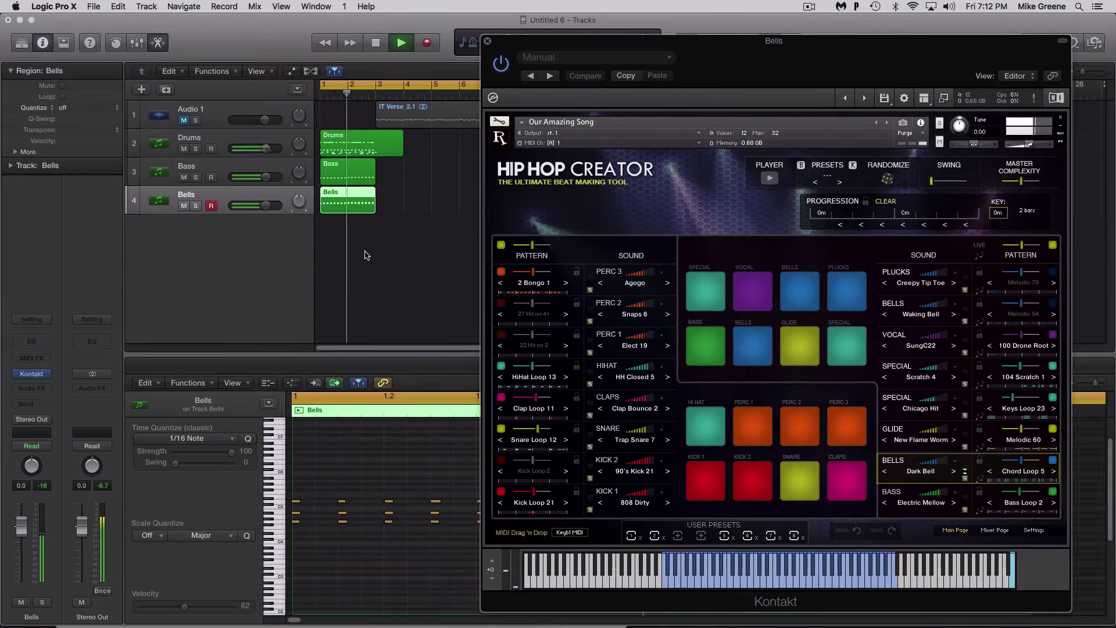
key("space")
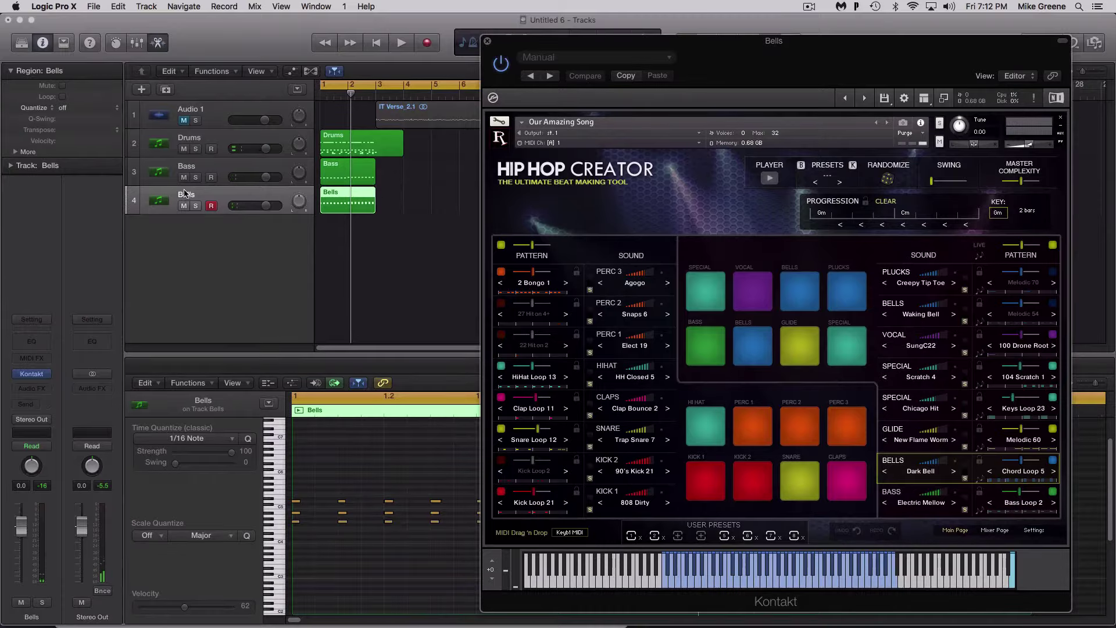
Add a new track with duplicate settings from the Bells track and rename it as Worm
left_click(146, 7)
mouse_move(262, 76)
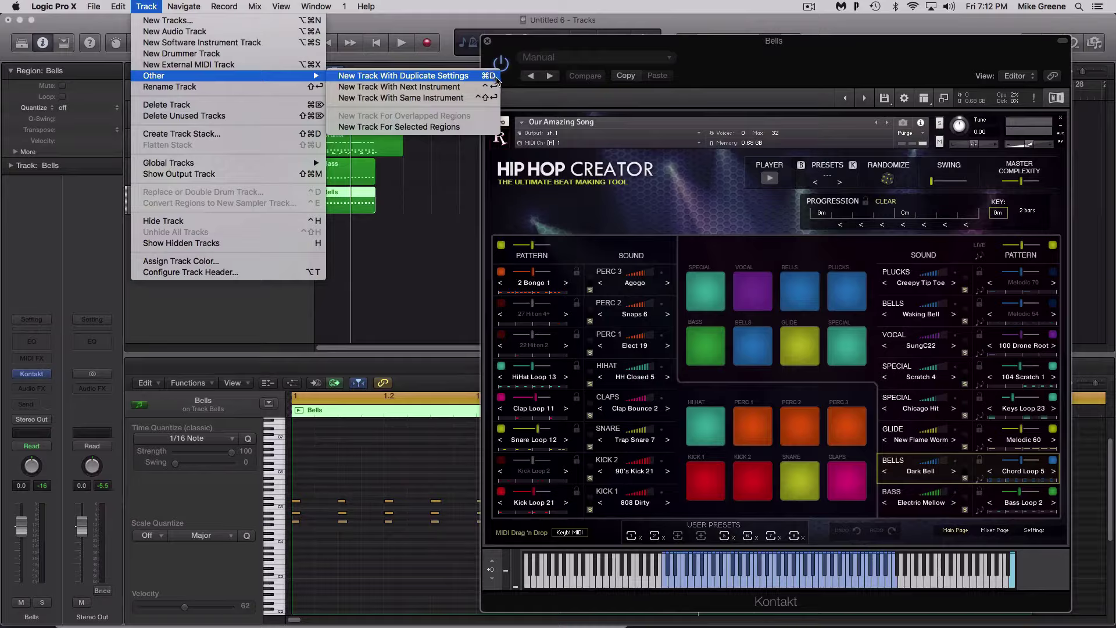
left_click(495, 80)
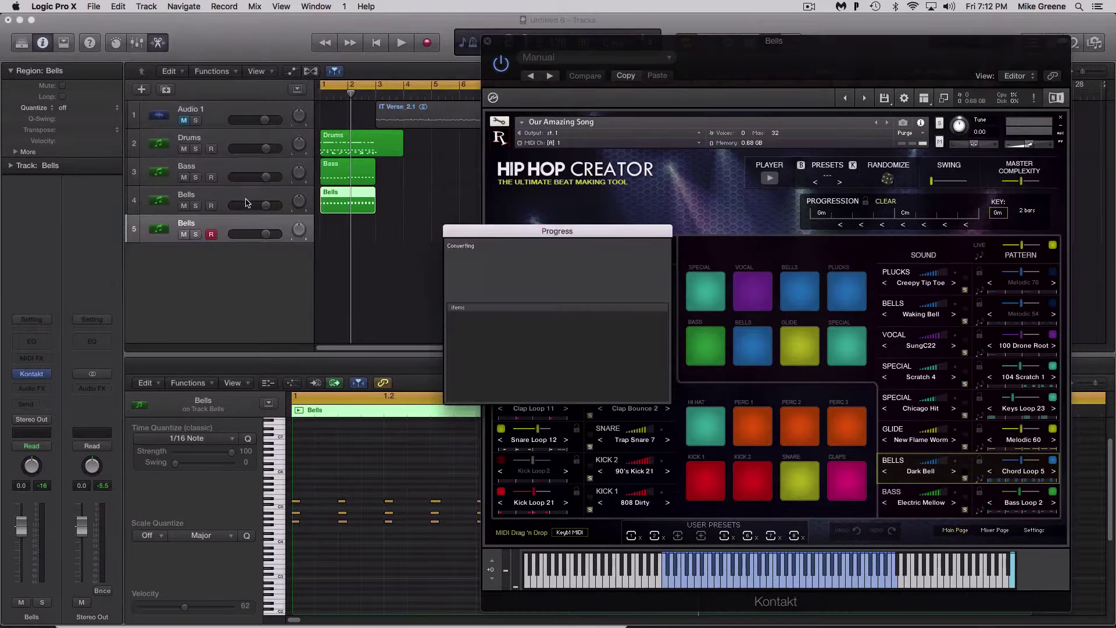
double_click(188, 225)
type("Worm")
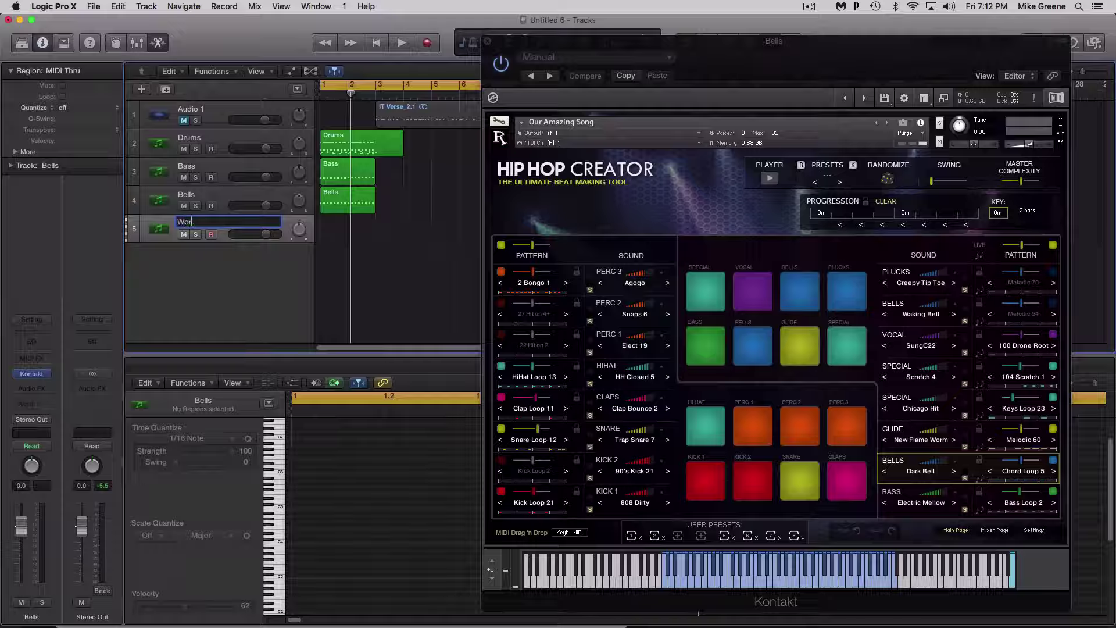
key("Return")
Place the New Flame Worm sound's Keyb2 MIDI at bar 1 of the Worm track, name the region Worm and play the arrangement
left_click(893, 429)
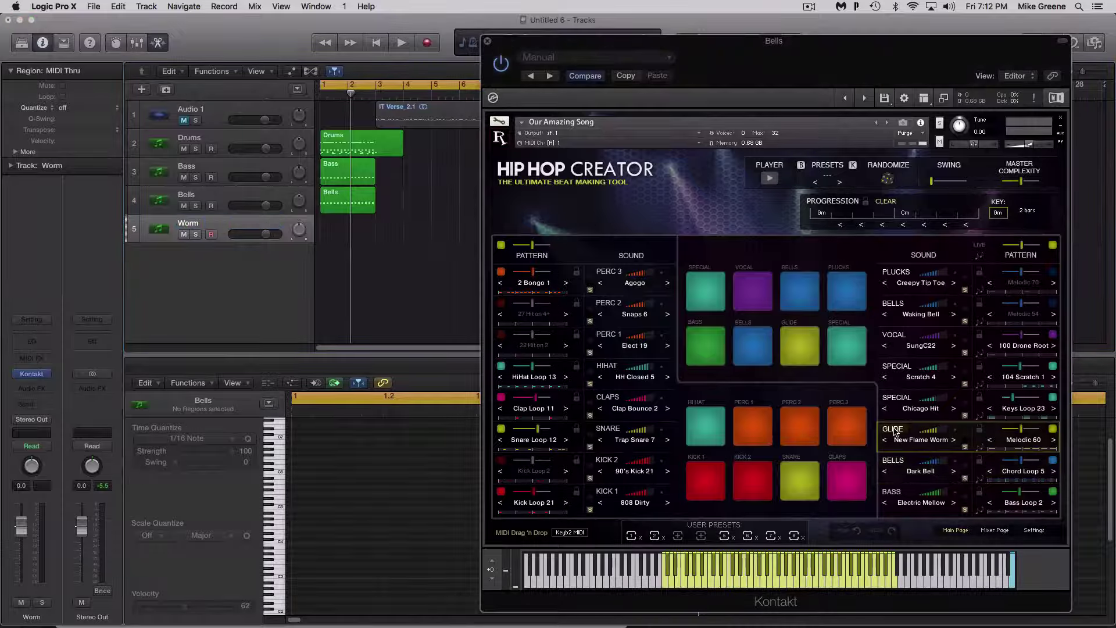
left_click_drag(573, 534, 325, 230)
left_click(670, 225)
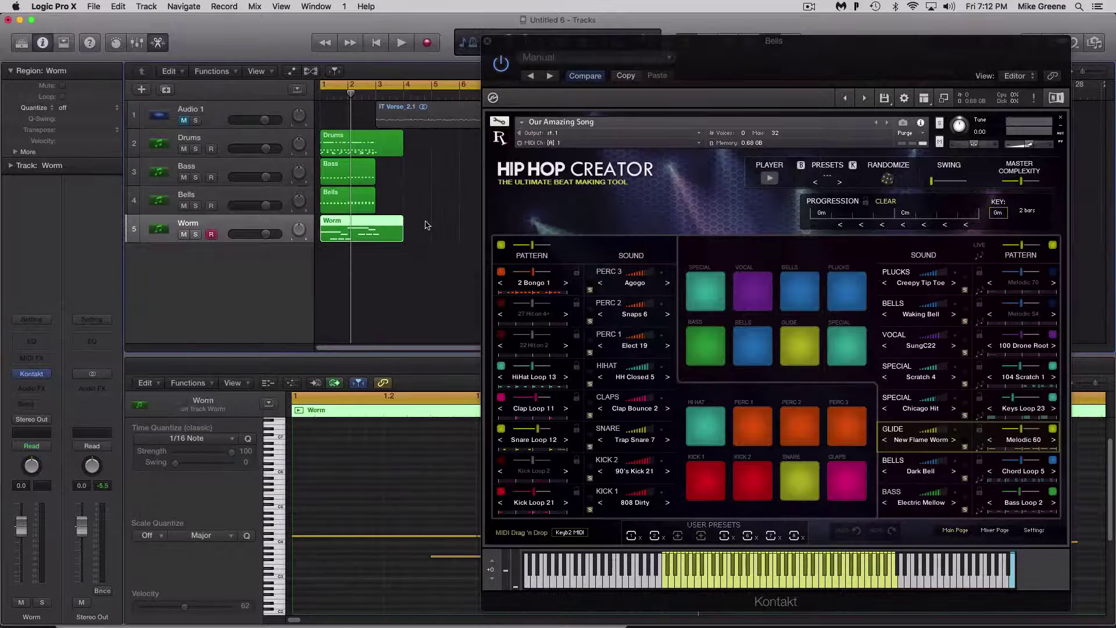
key("space")
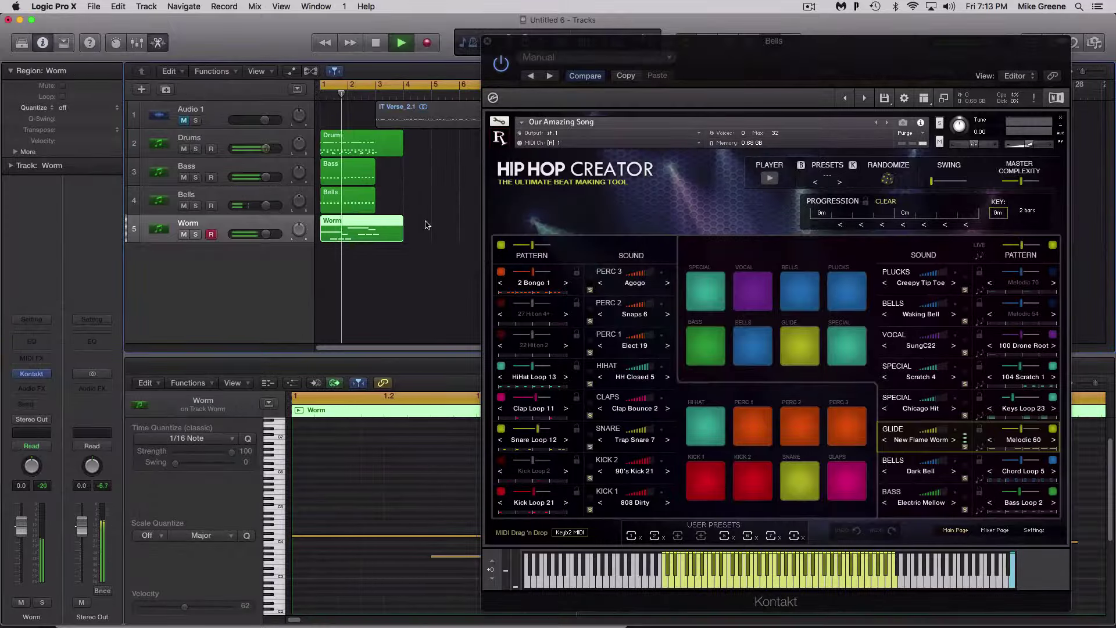
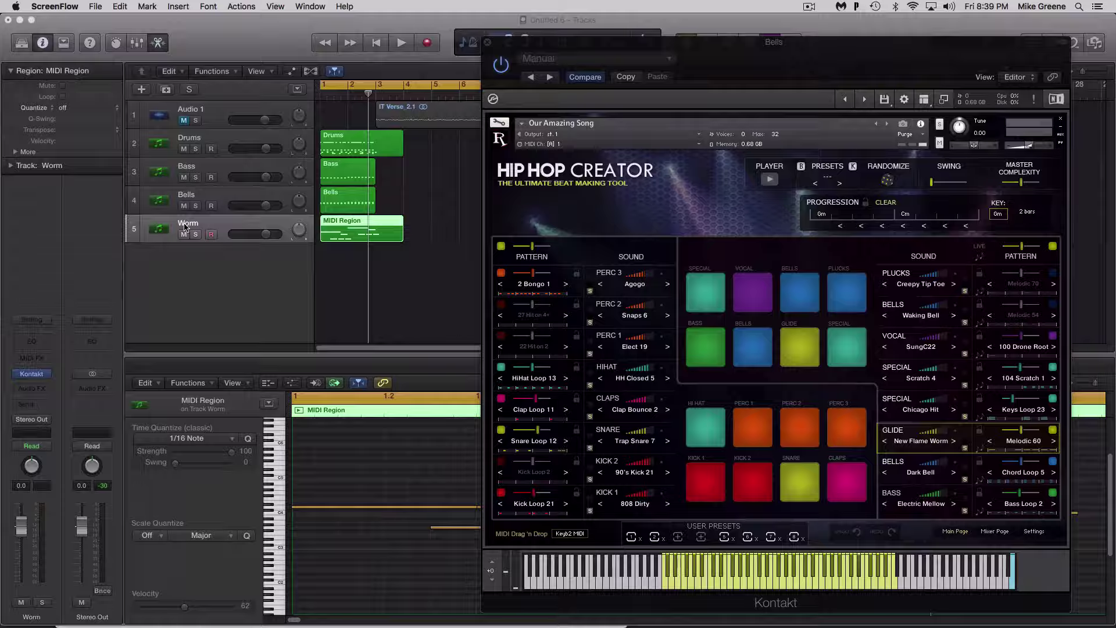
Select the New Flame Worm glide sound in the Worm track's instrument and the Dark Bell sound in the Bells track's instrument
left_click(33, 377)
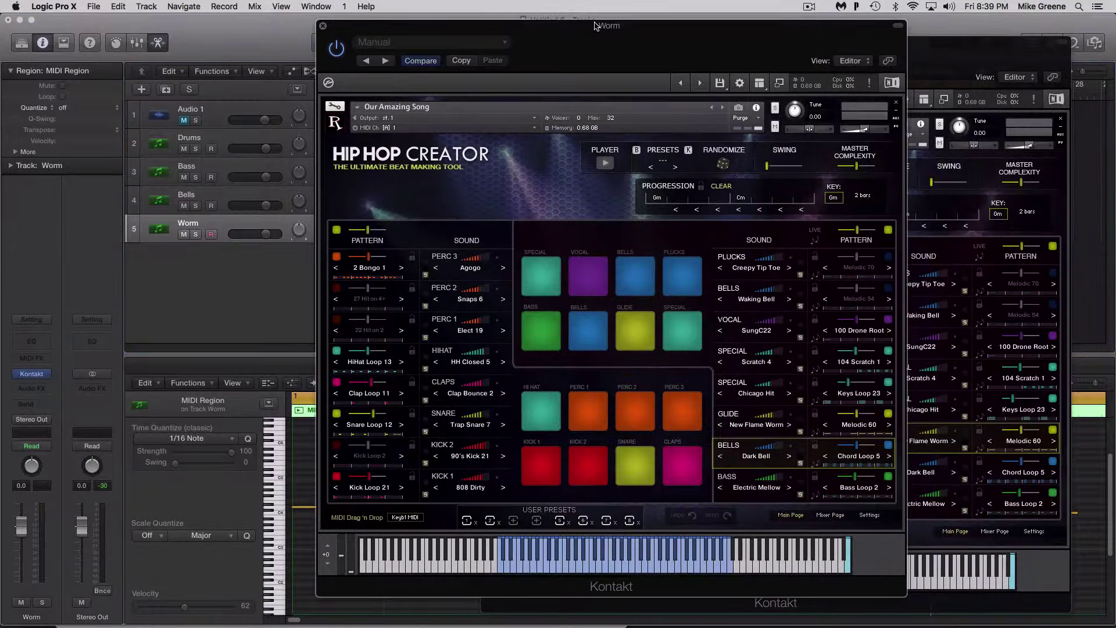
left_click_drag(596, 26, 545, 52)
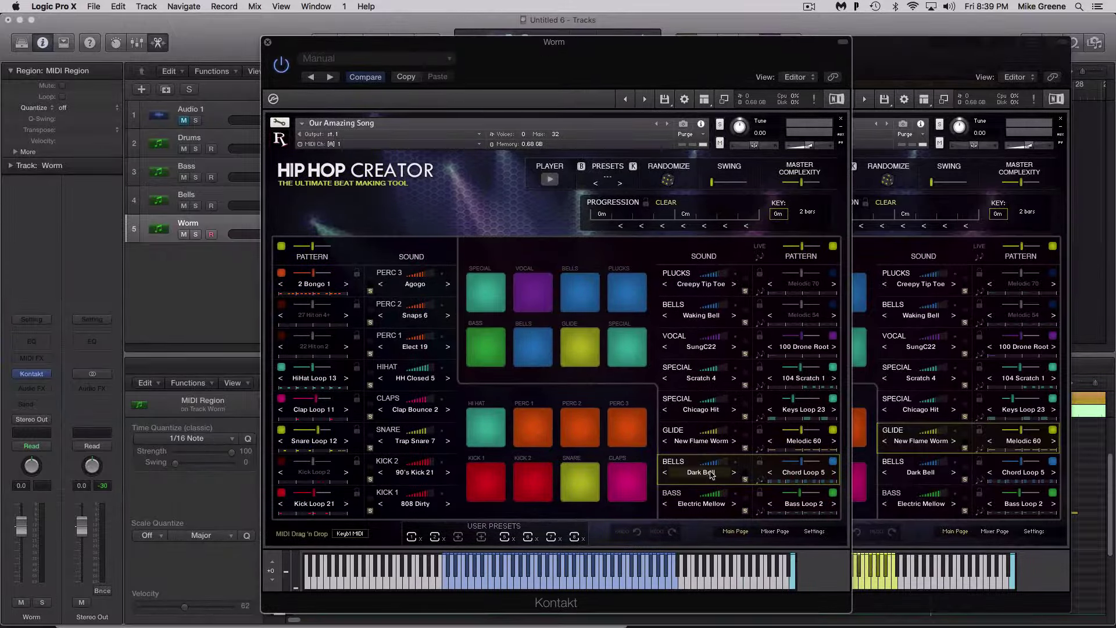
left_click(675, 431)
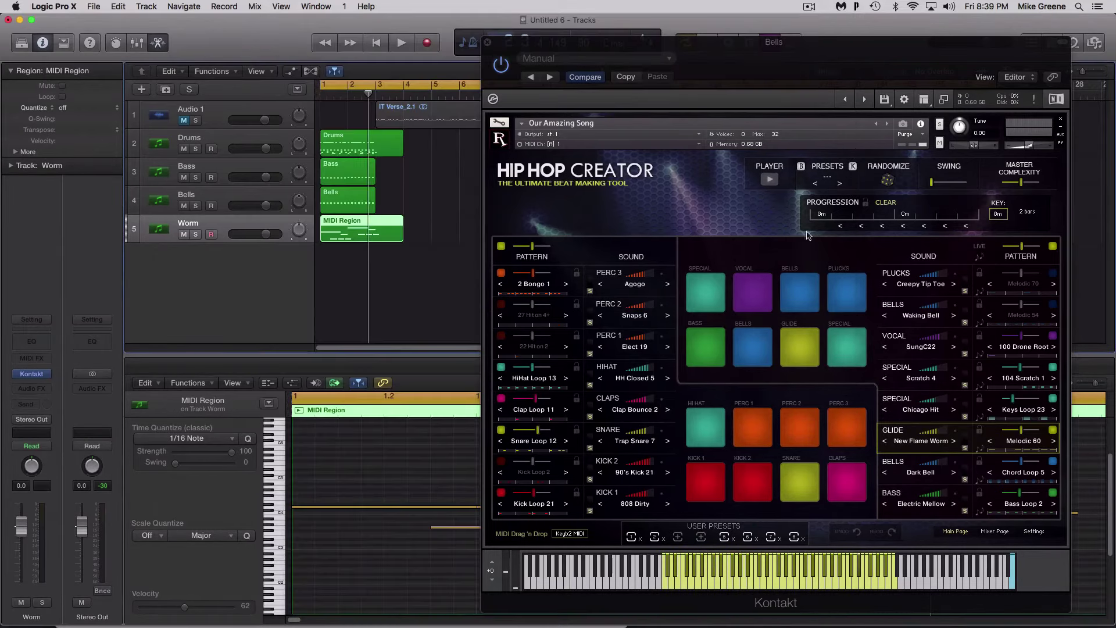
left_click(268, 42)
left_click(894, 463)
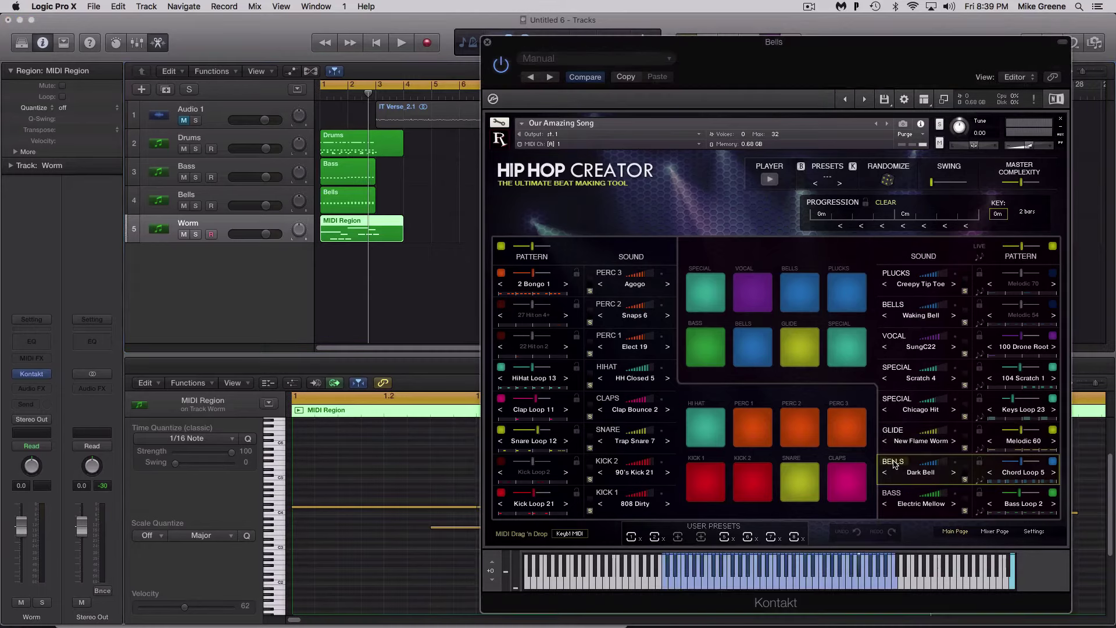
Reopen the Kontakt instruments of the Bells and Worm tracks to check which sound is selected in each
left_click(487, 45)
left_click(190, 198)
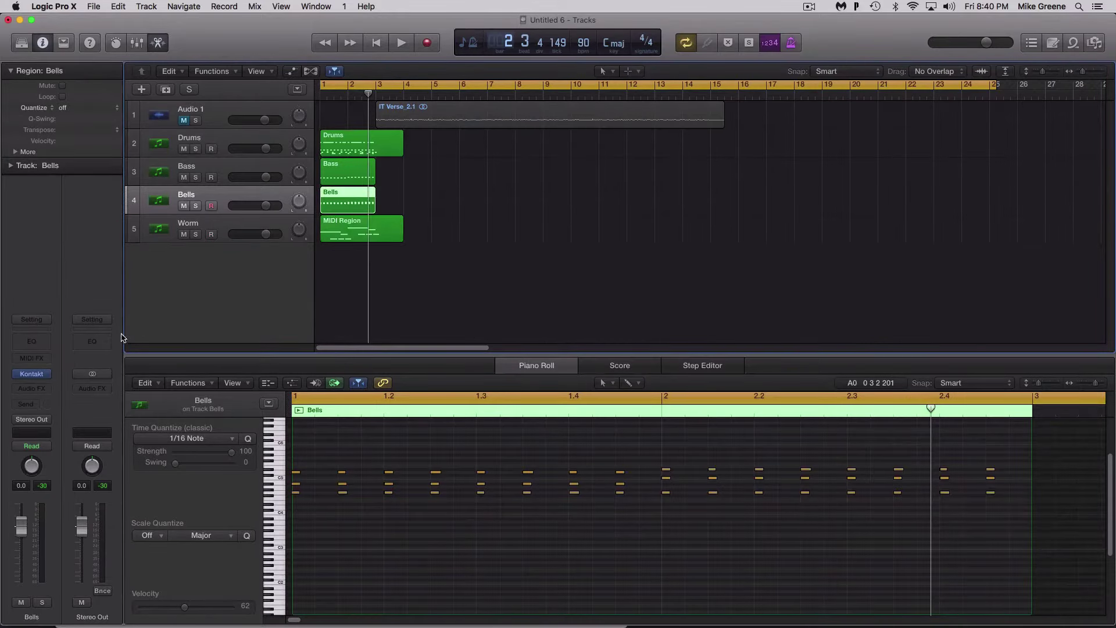
left_click(38, 375)
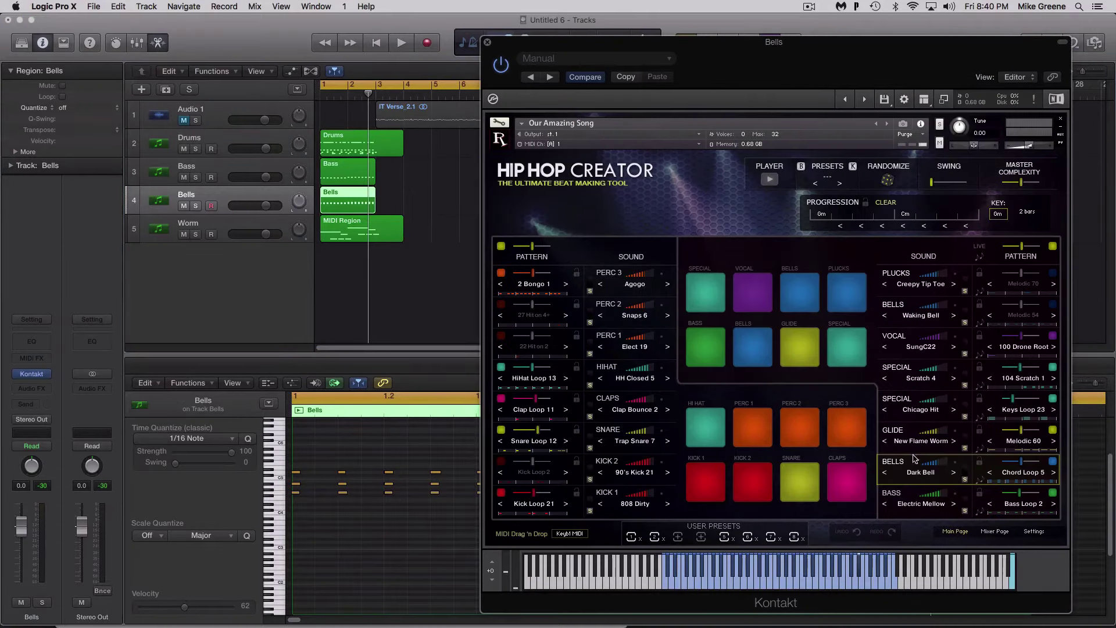
left_click(487, 42)
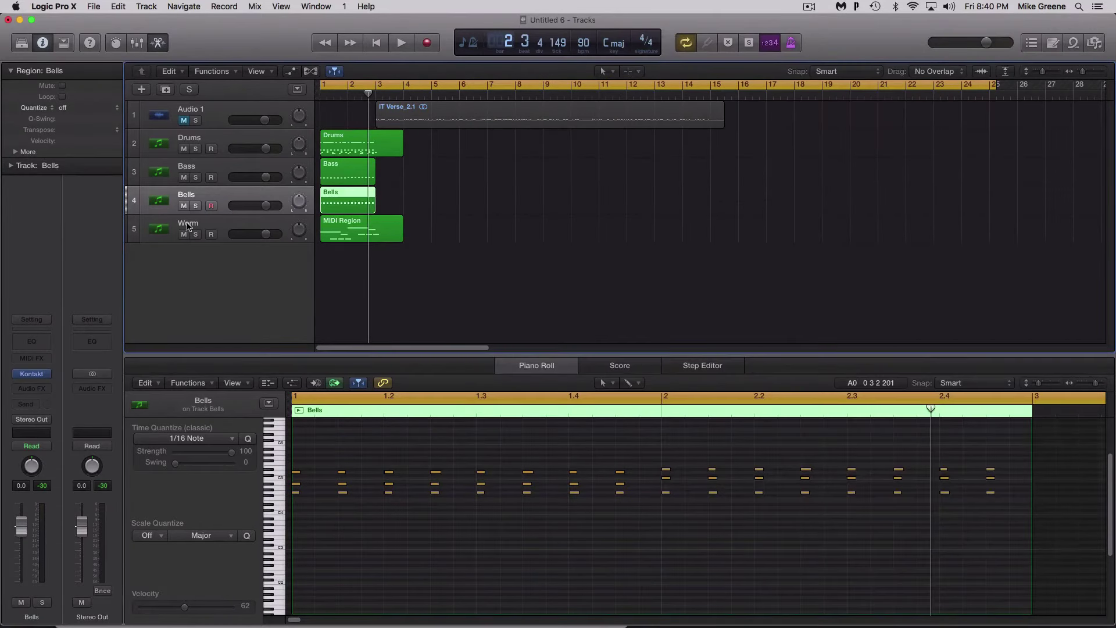
left_click(186, 226)
left_click(32, 375)
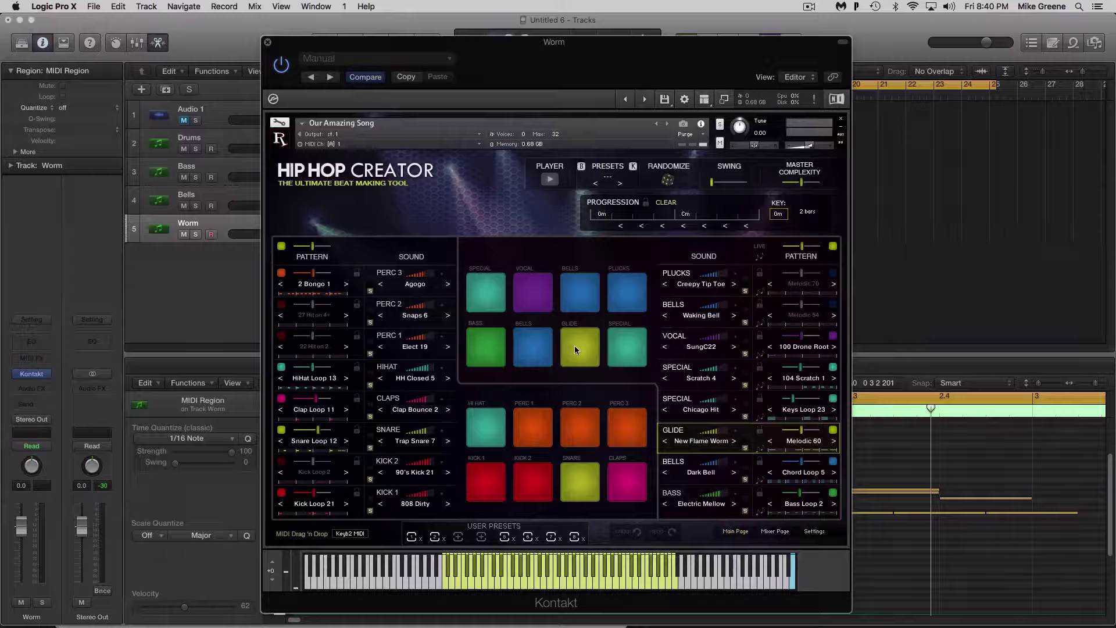
Close the Worm track's instrument and play back the arrangement
left_click(268, 43)
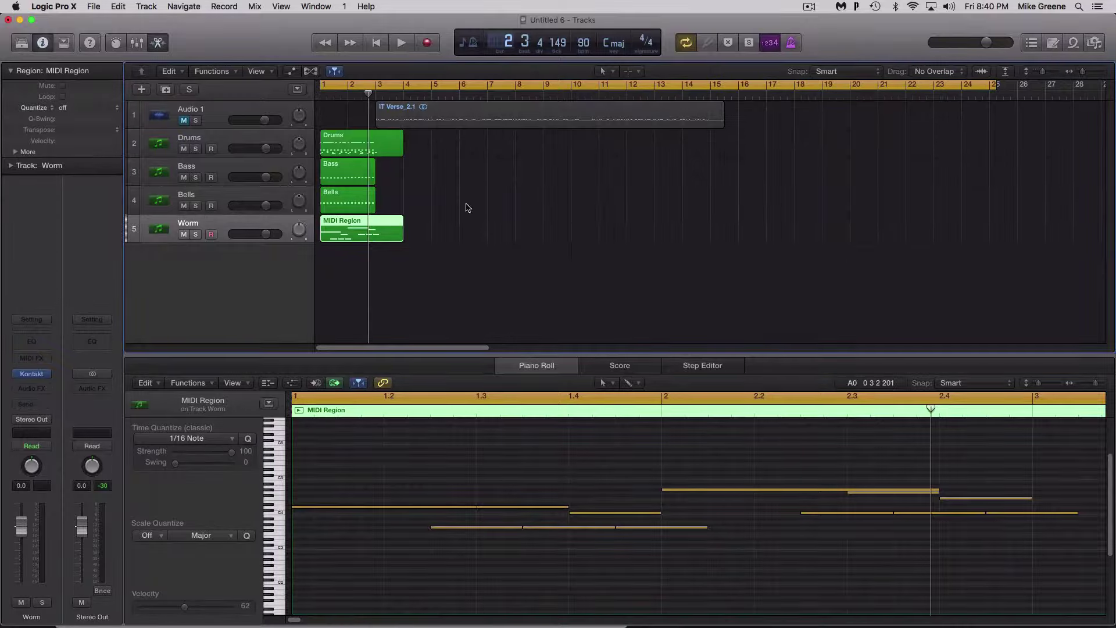
key("space")
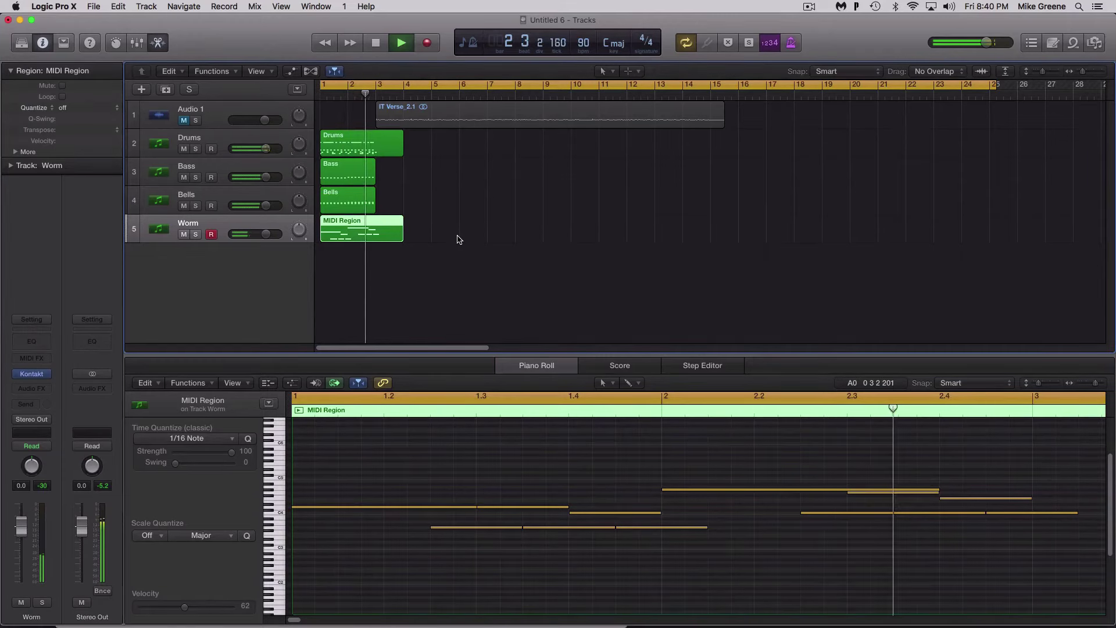
key("space")
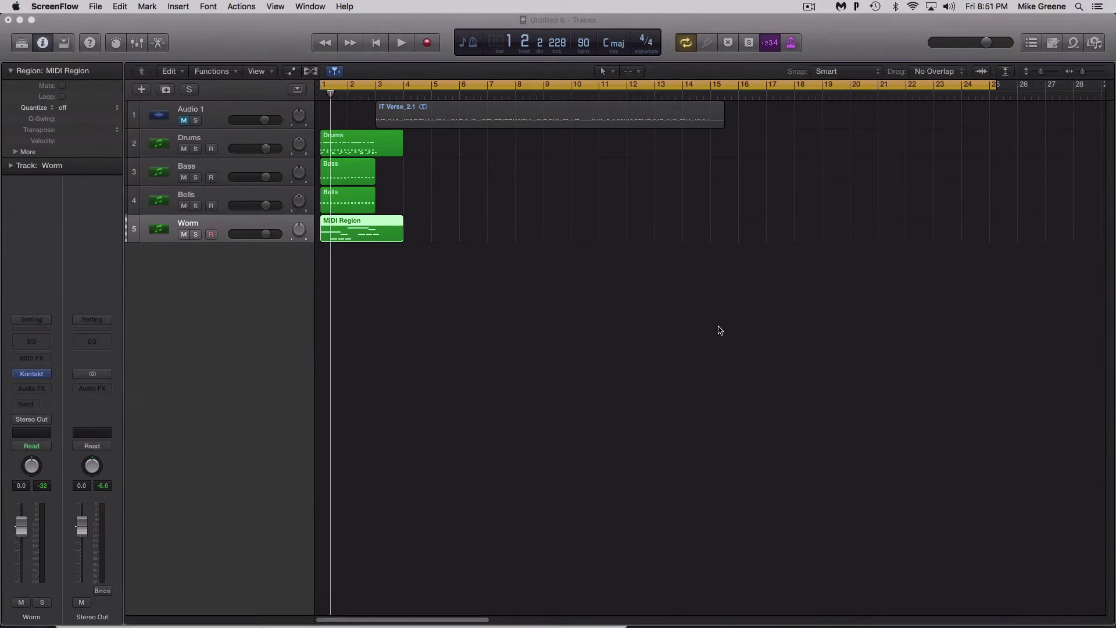
Duplicate the Worm track five times to create tracks 6 to 10
left_click(191, 224)
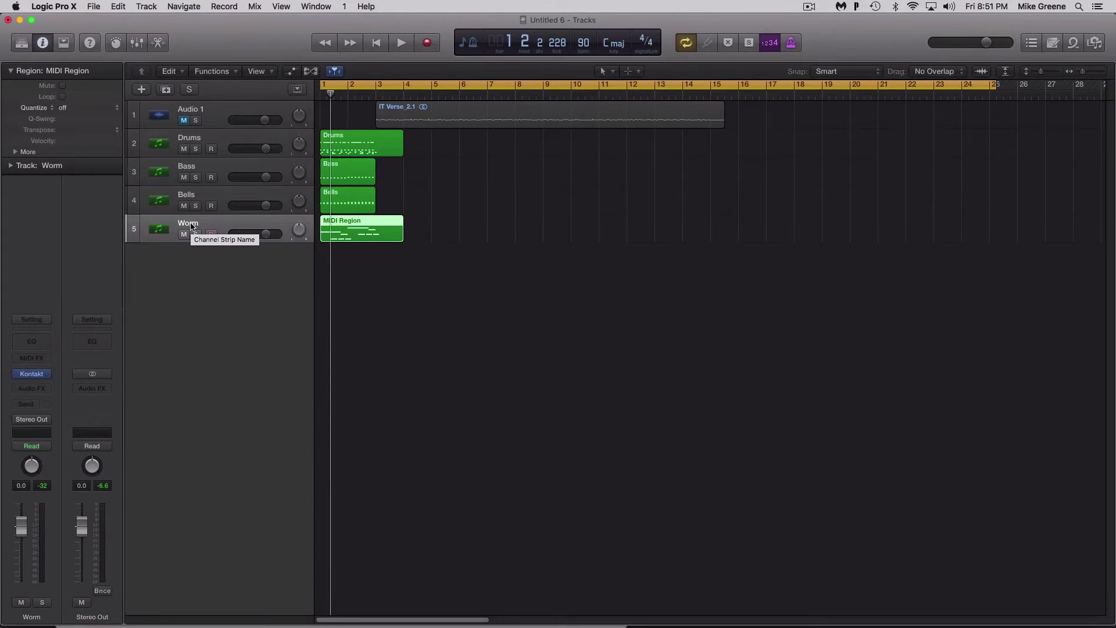
key("super+d")
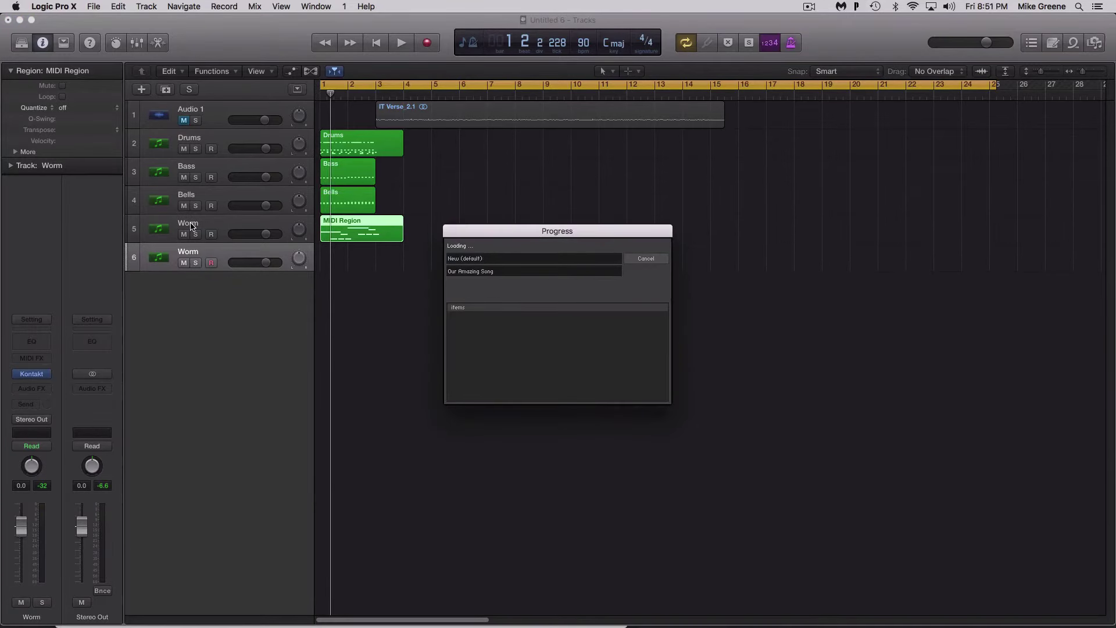
key("super+d")
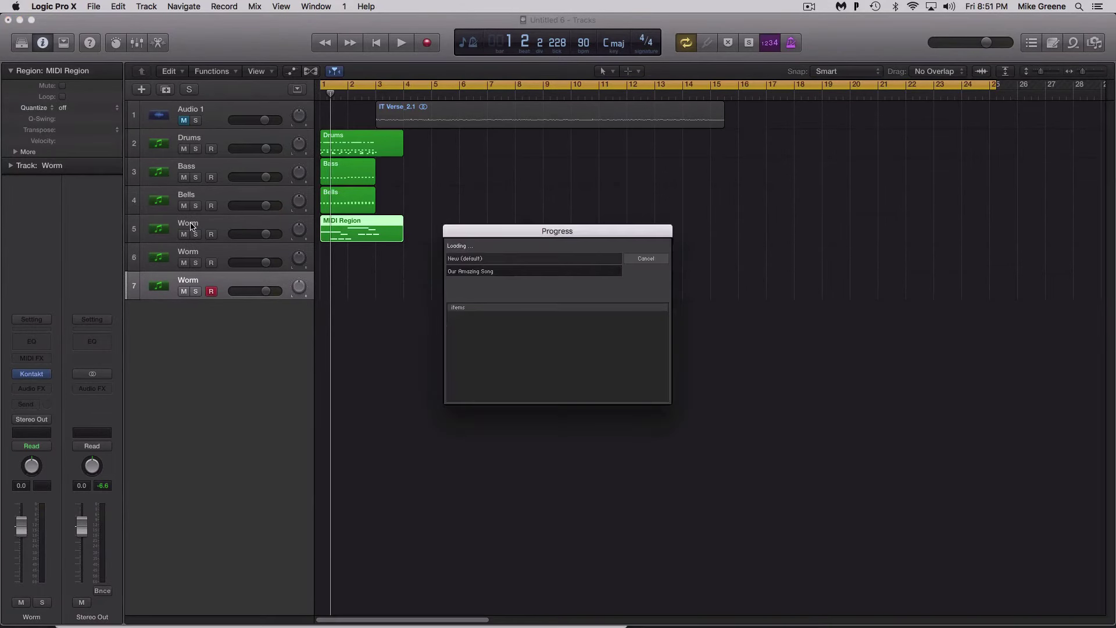
key("super+d")
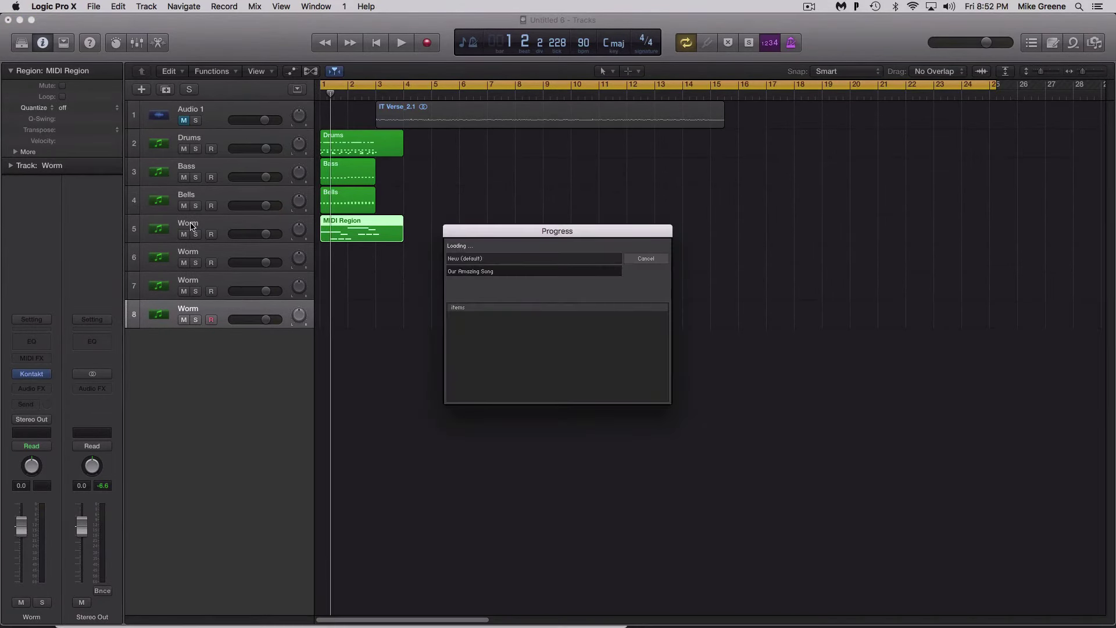
key("super+d")
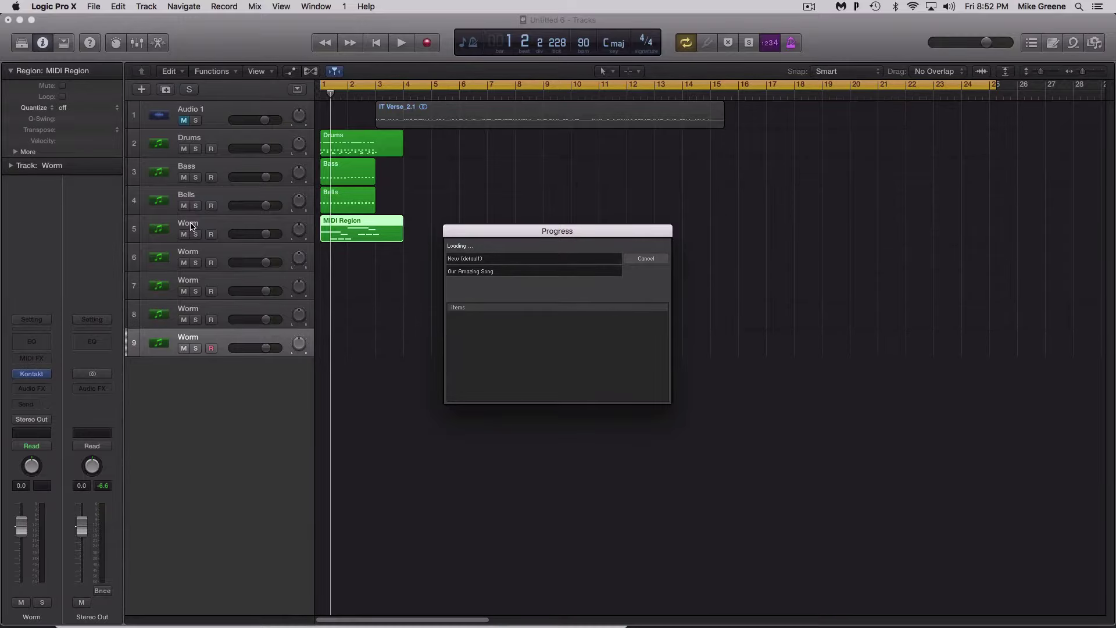
key("super+d")
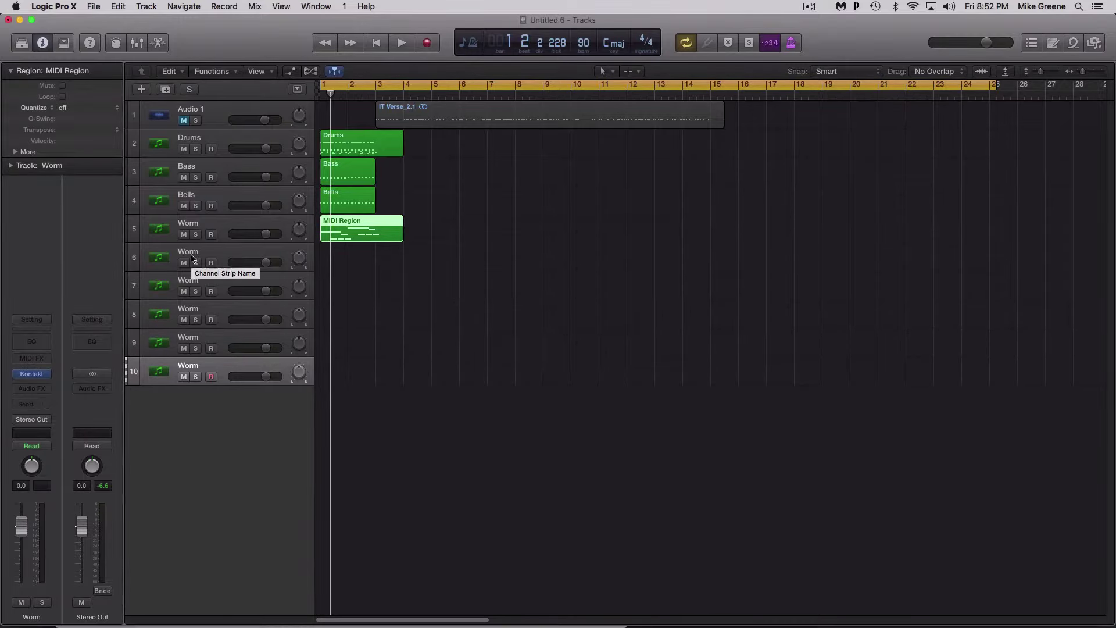
Place the Chicago Hit sound's Keyb3 MIDI at bar 1 of track 6 without importing tempo, and play the arrangement
left_click(191, 256)
left_click(33, 374)
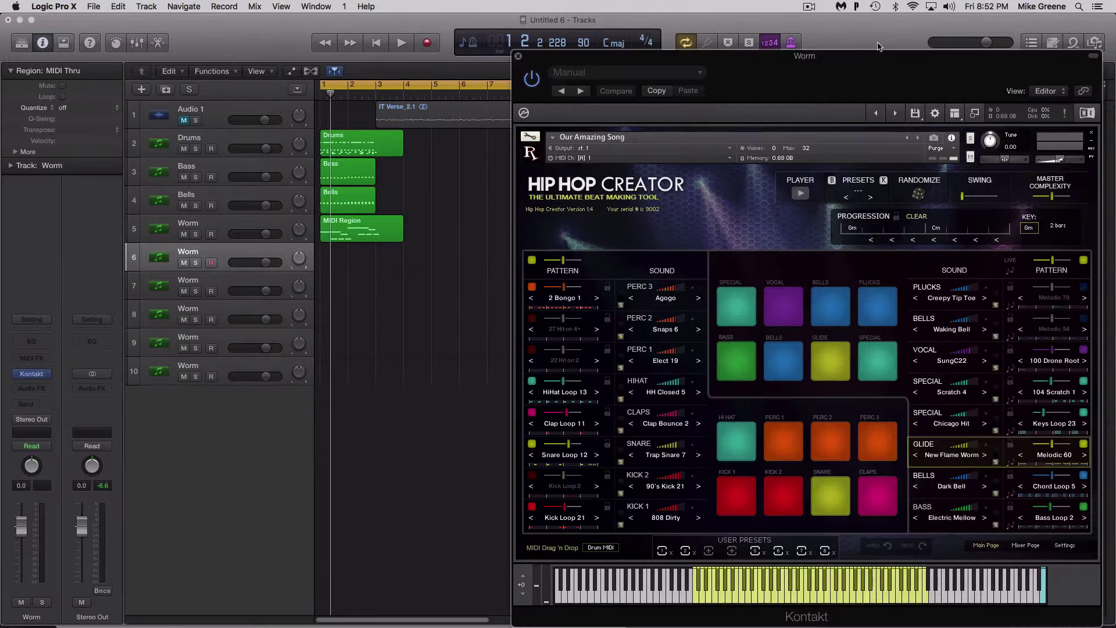
left_click(925, 412)
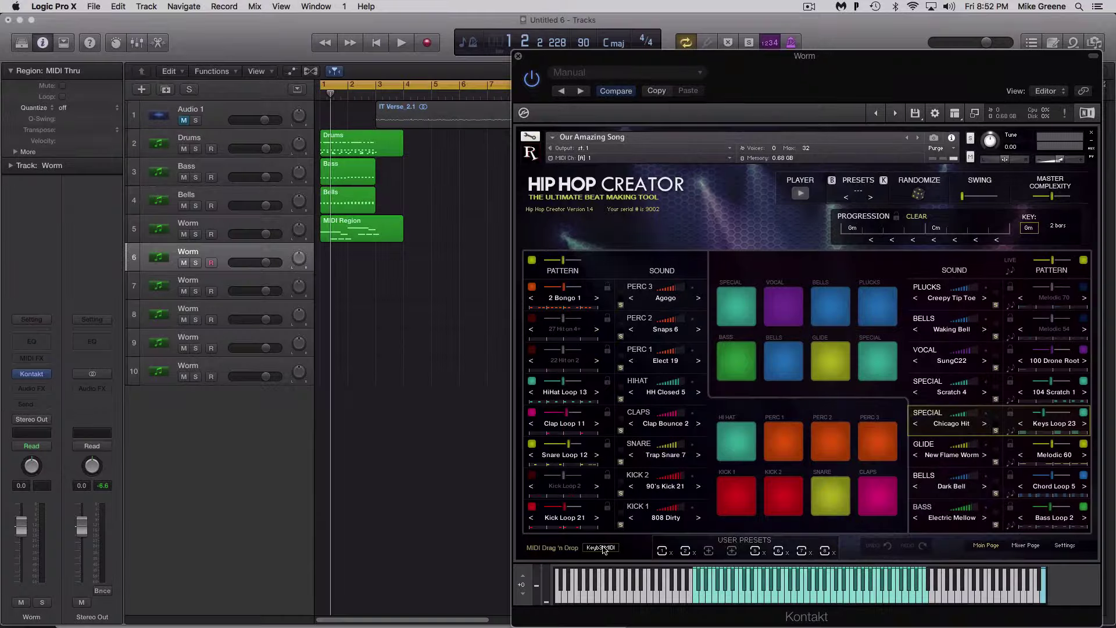
left_click_drag(603, 549, 339, 263)
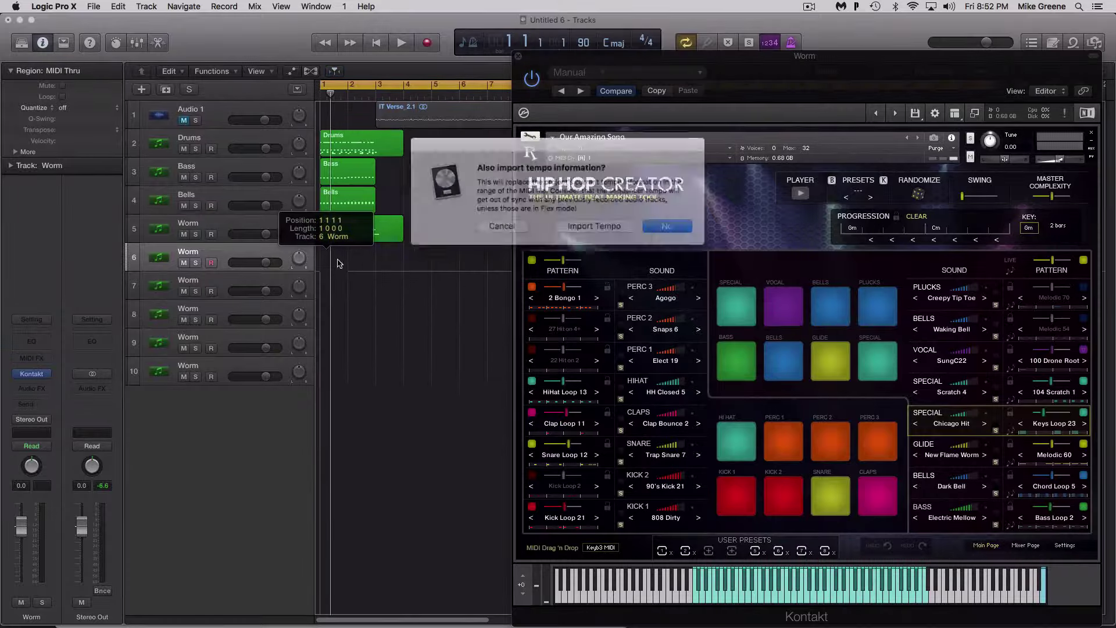
key("Return")
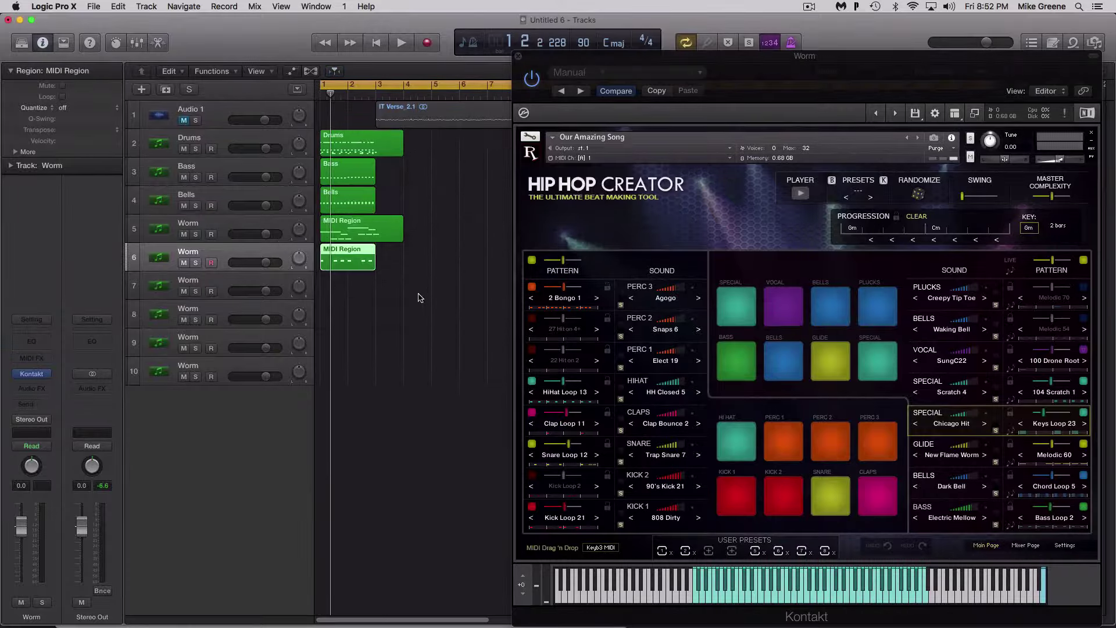
key("space")
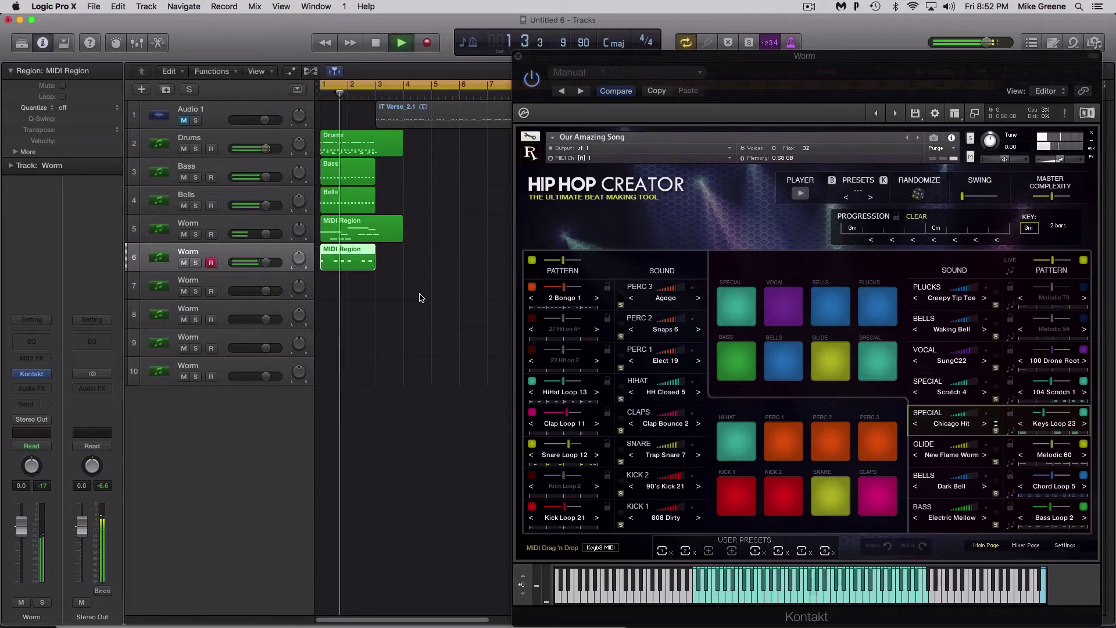
key("space")
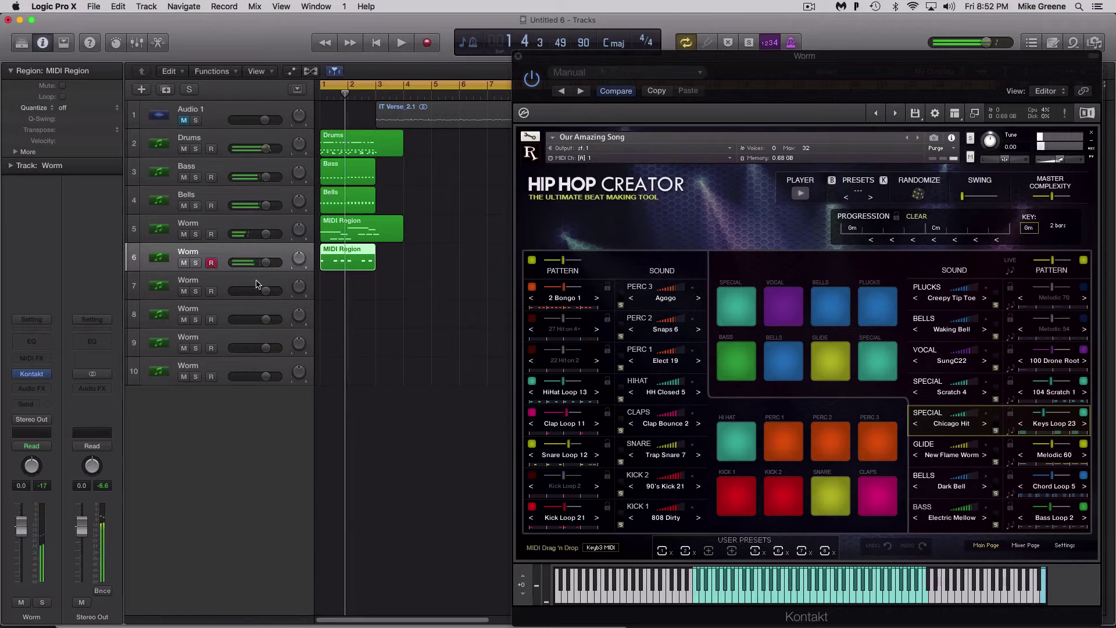
Rename track 6 and its MIDI region as Brass
double_click(190, 255)
type("Brass")
key("Return")
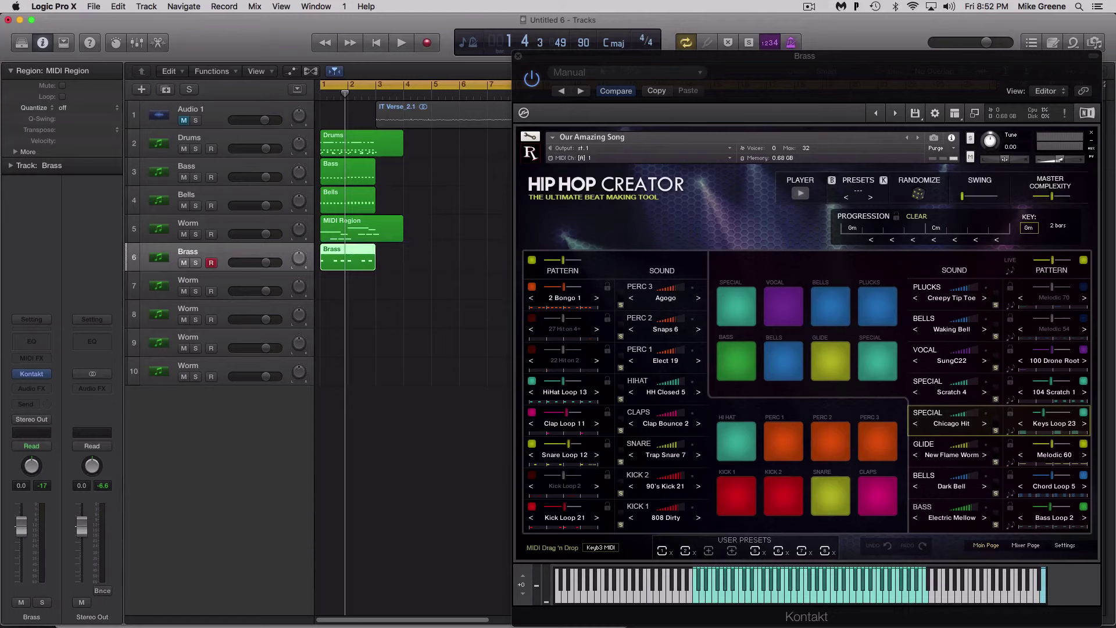
Place the Scratch 4 sound's Keyb4 MIDI at bar 1 of track 7 without importing tempo, and play the arrangement
left_click(186, 284)
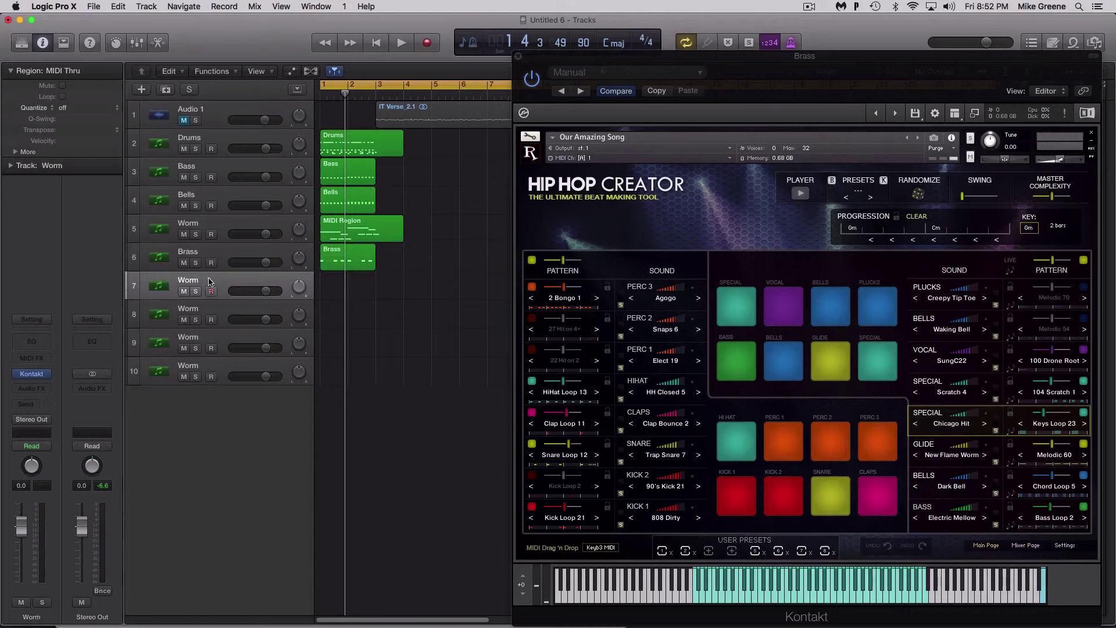
left_click(518, 56)
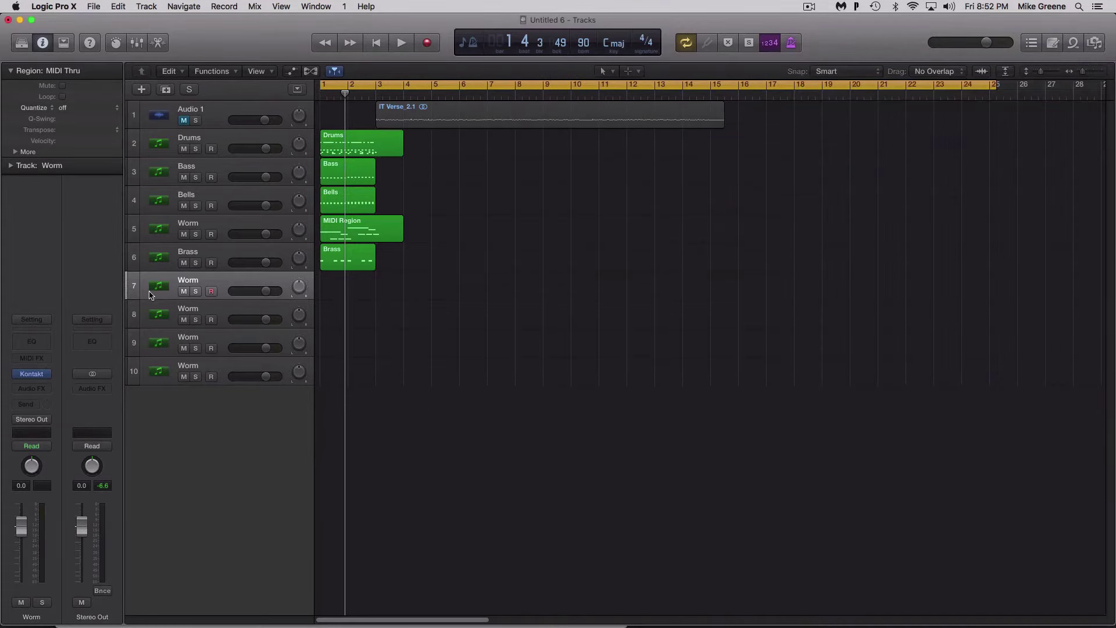
left_click(33, 375)
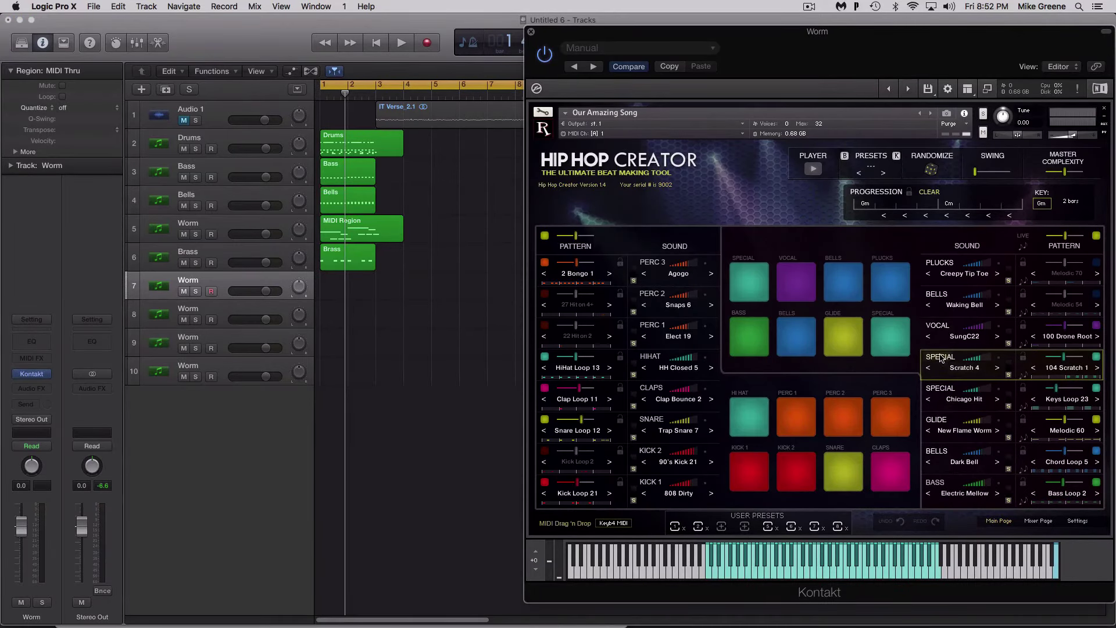
left_click_drag(614, 523, 326, 294)
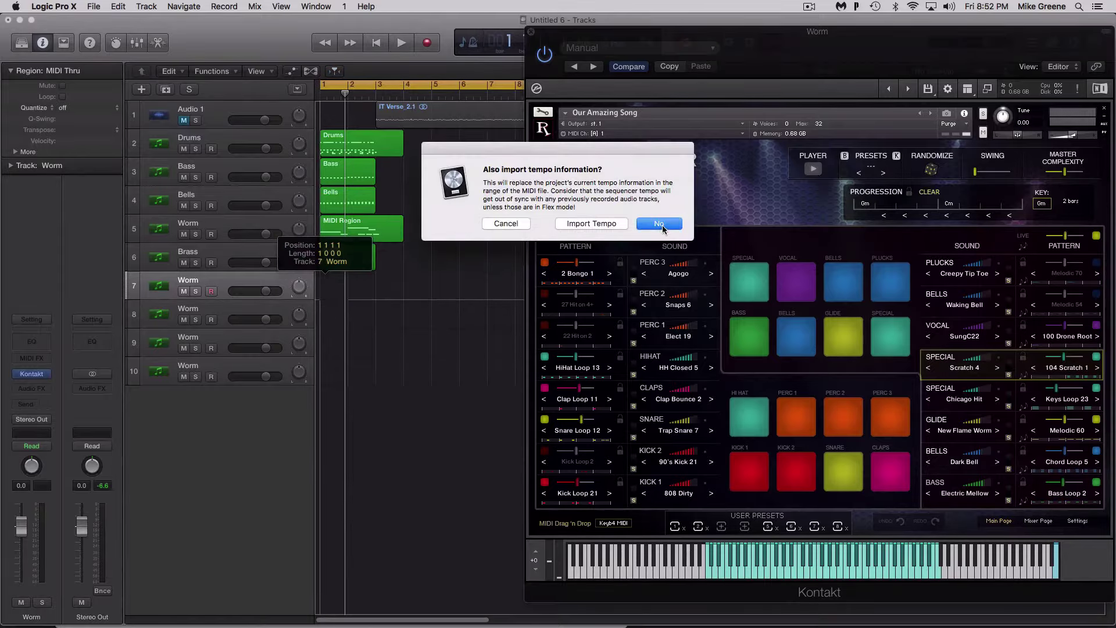
left_click(659, 224)
key("space")
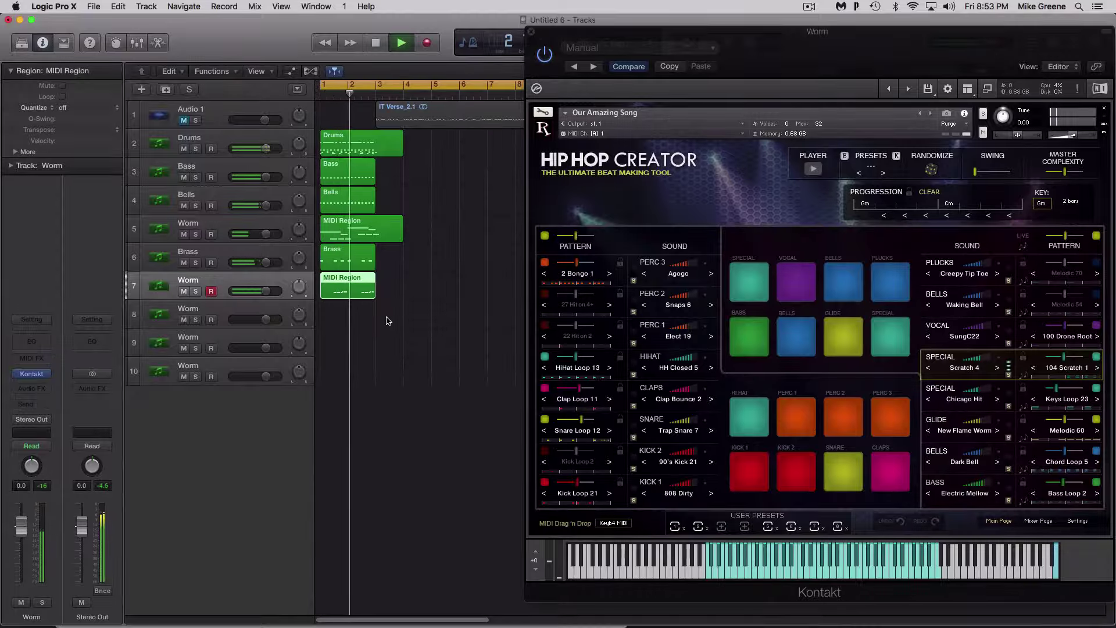
key("space")
Rename track 7 and its MIDI region as Scratch
key("shift+Return")
type("S")
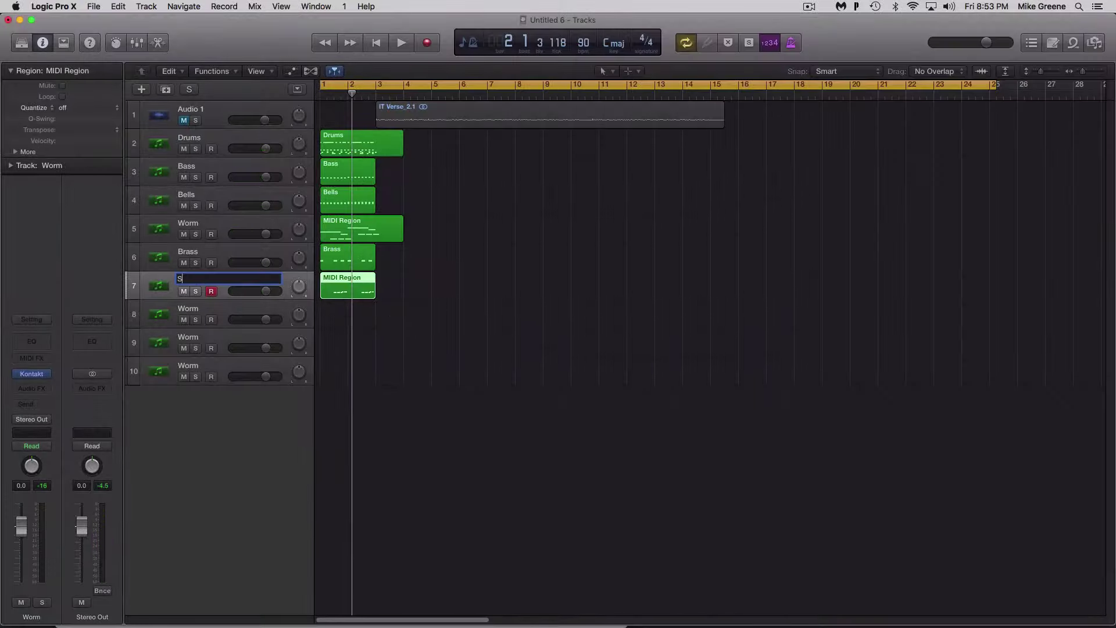
type("cratch")
key("Return")
key("shift+n")
type("Scr")
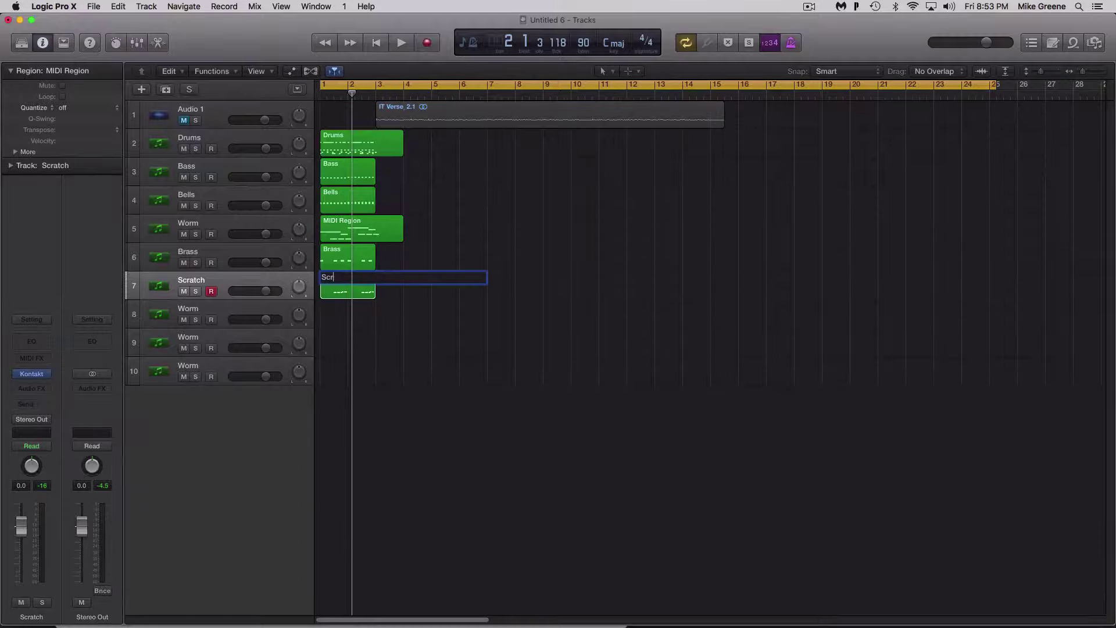
key("Return")
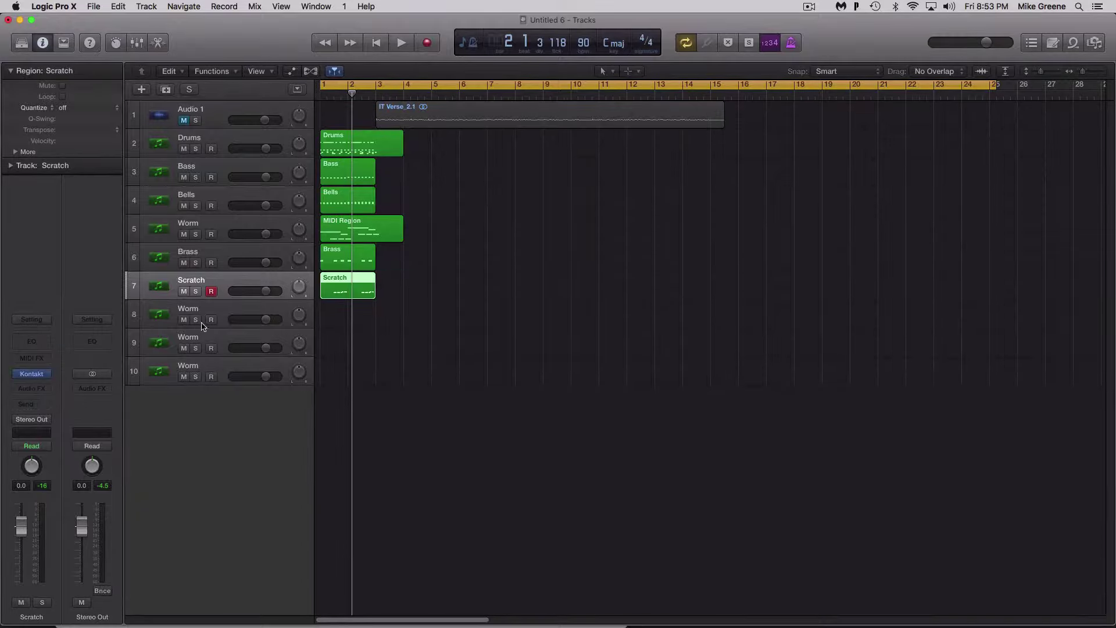
Rename track 8 as Singer Part 1 and record a part on it from bar 1 with the SungC21 vocal sound
left_click(195, 312)
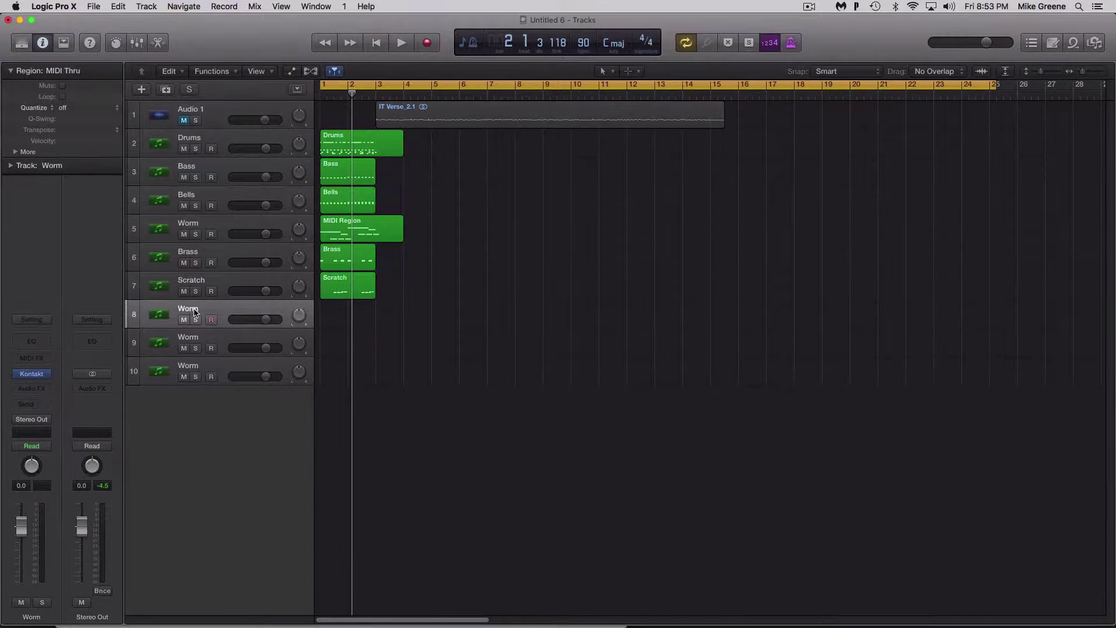
left_click(34, 373)
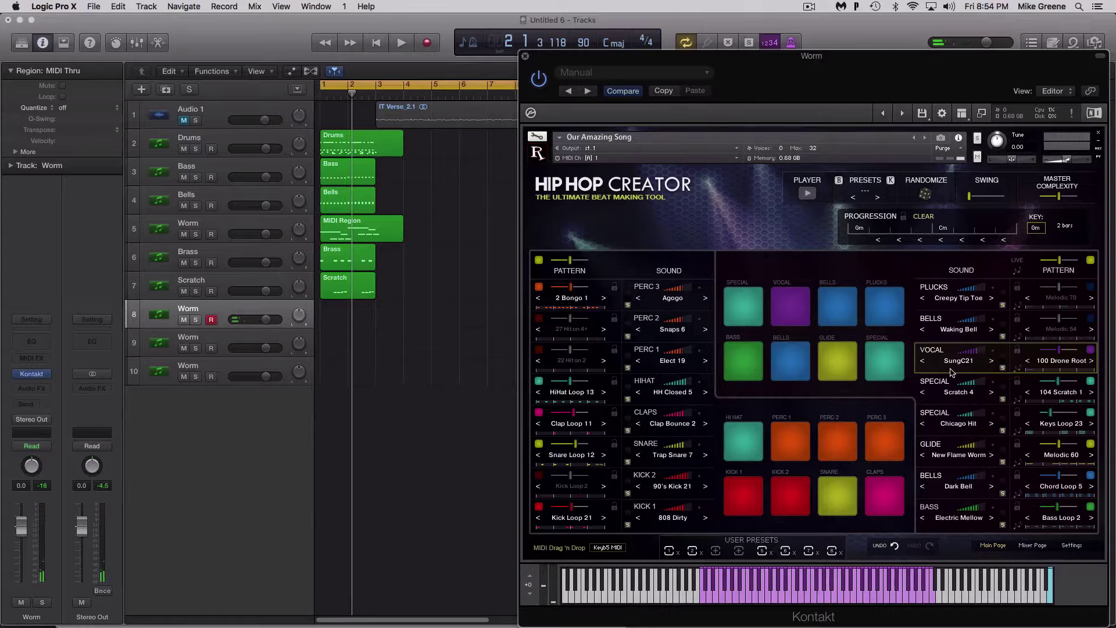
double_click(185, 308)
type("Singe")
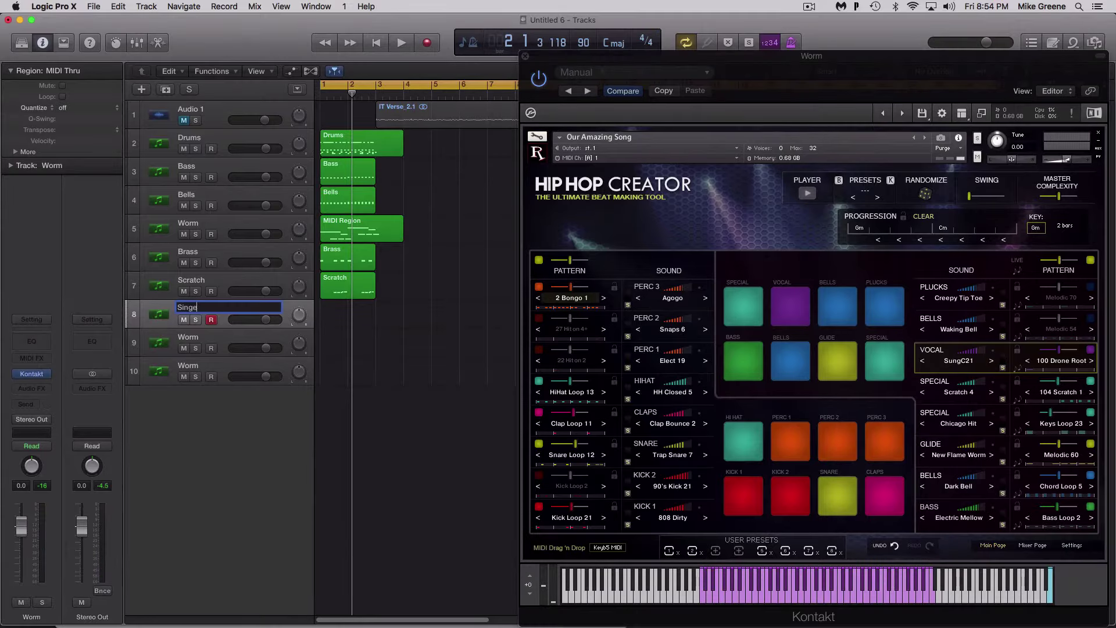
type("r Part 1")
key("Return")
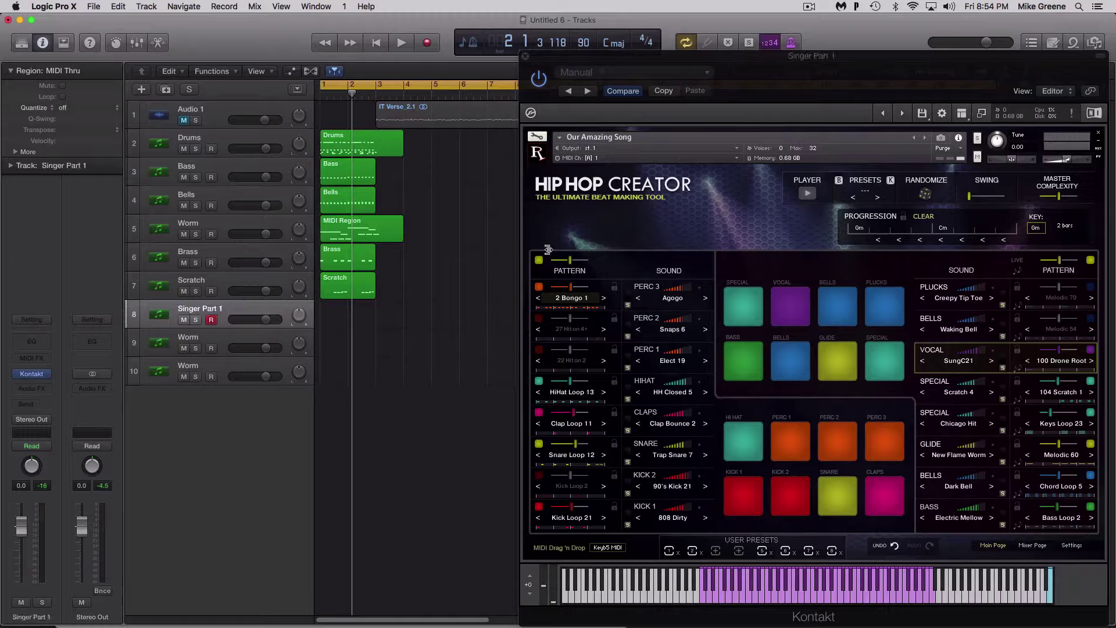
key("space")
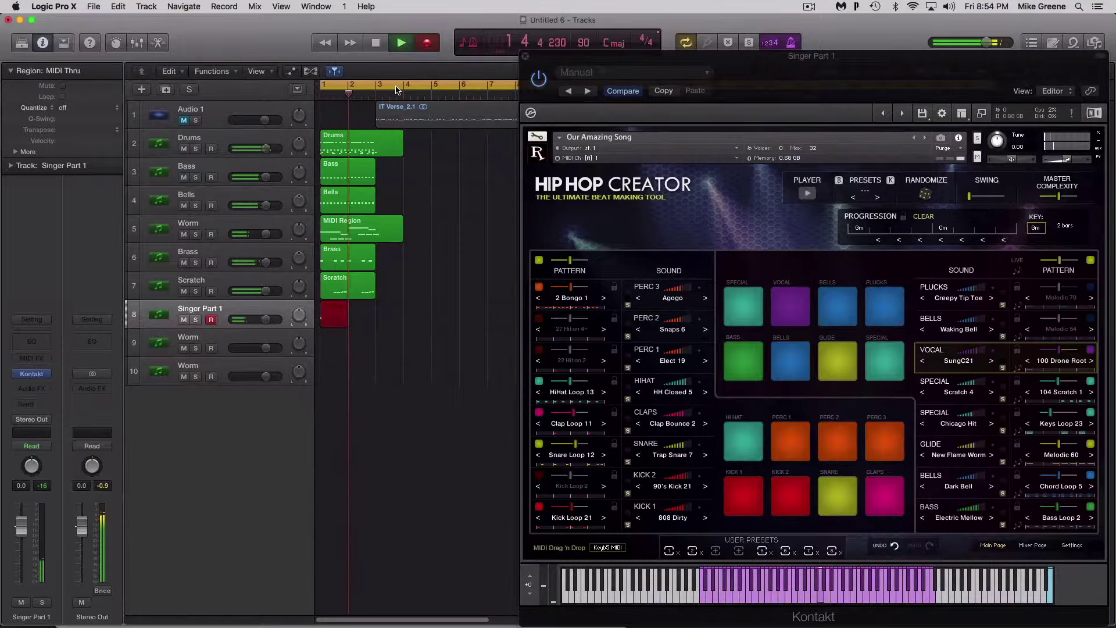
key("space")
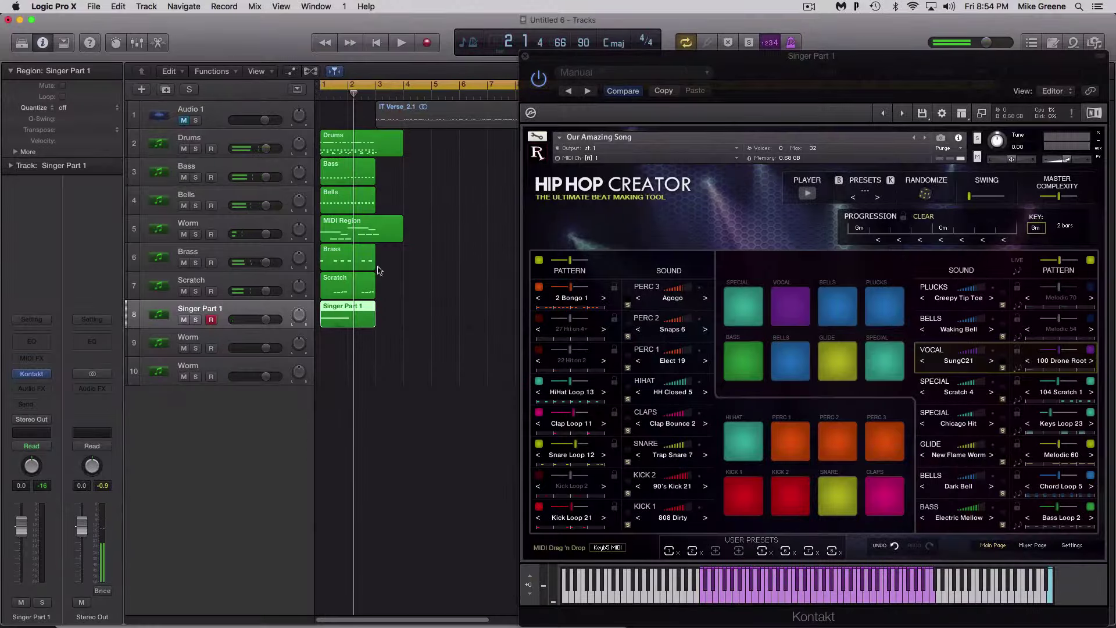
Rename track 9 as Singer Part 2 and record a part on it in bar 2 with the SungC22 vocal sound
double_click(190, 339)
type("Singer Part 2")
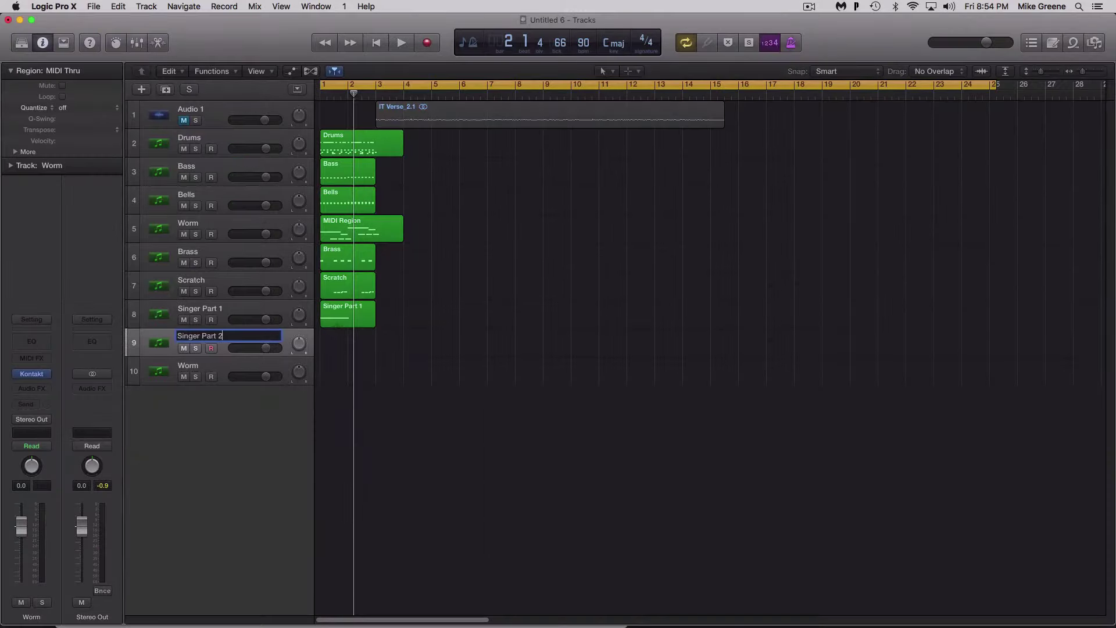
key("Return")
left_click(32, 375)
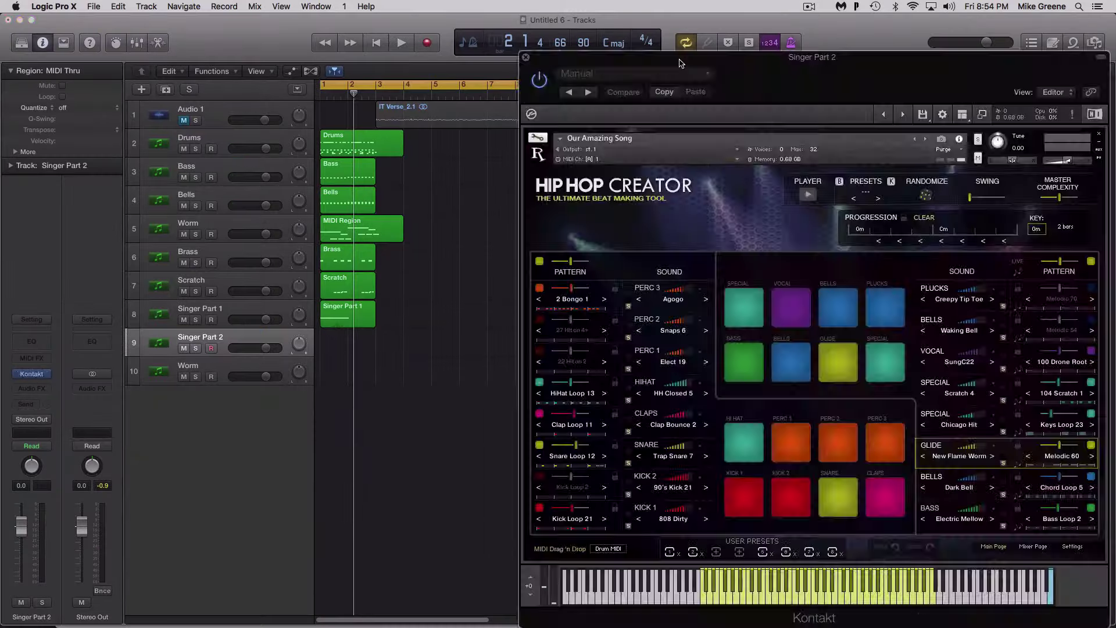
left_click(932, 350)
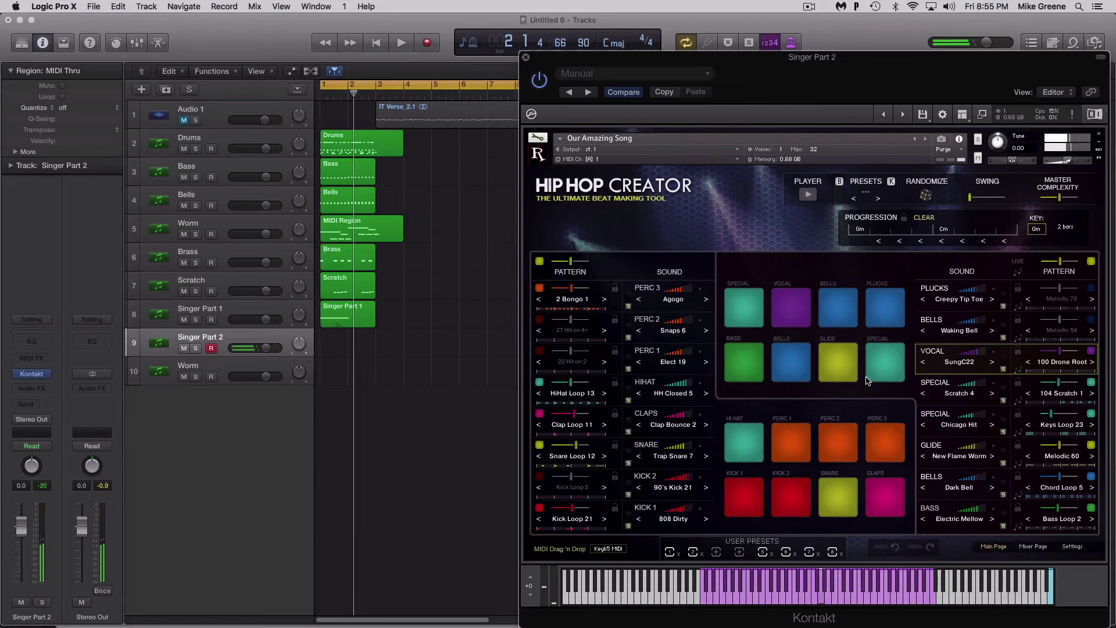
key("space")
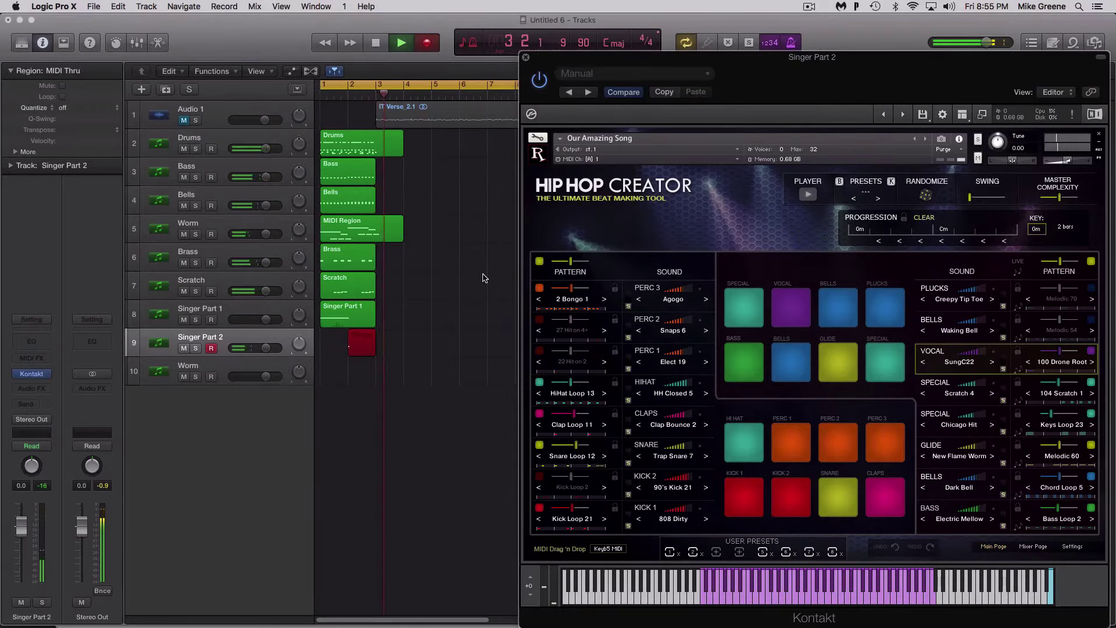
key("space")
Shorten the Worm and Drums regions to end at bar 3, and extend the Singer Part 2 region's start back to bar 1
left_click_drag(402, 236, 375, 234)
left_click_drag(401, 151, 374, 146)
left_click_drag(350, 346, 321, 345)
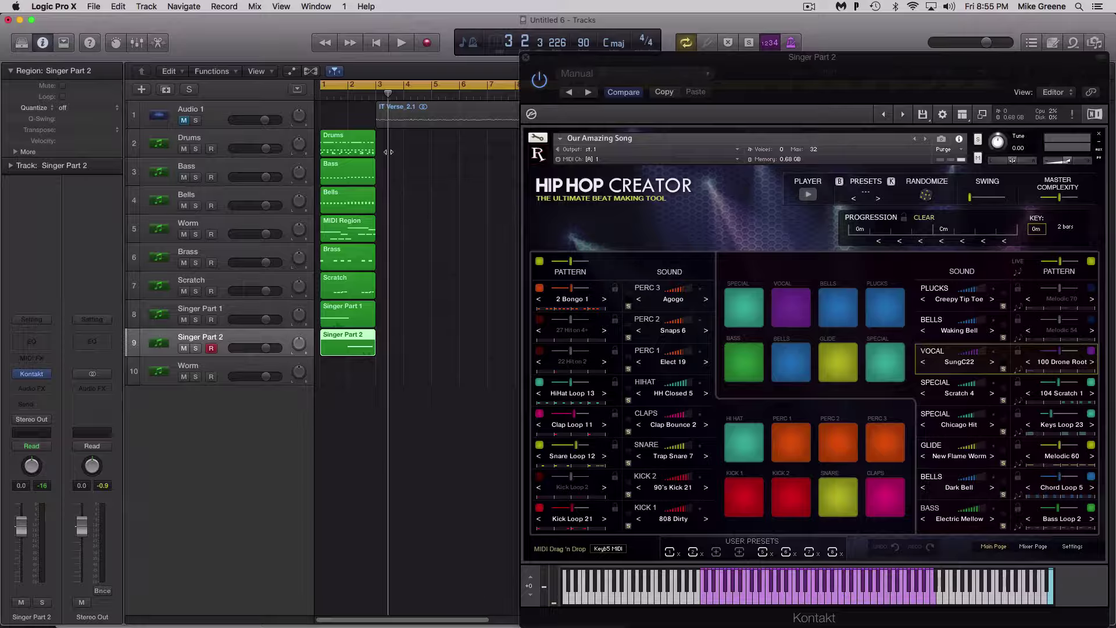
Delete the eight notes in bar 1 of the Scratch region and play back the beat
key("space")
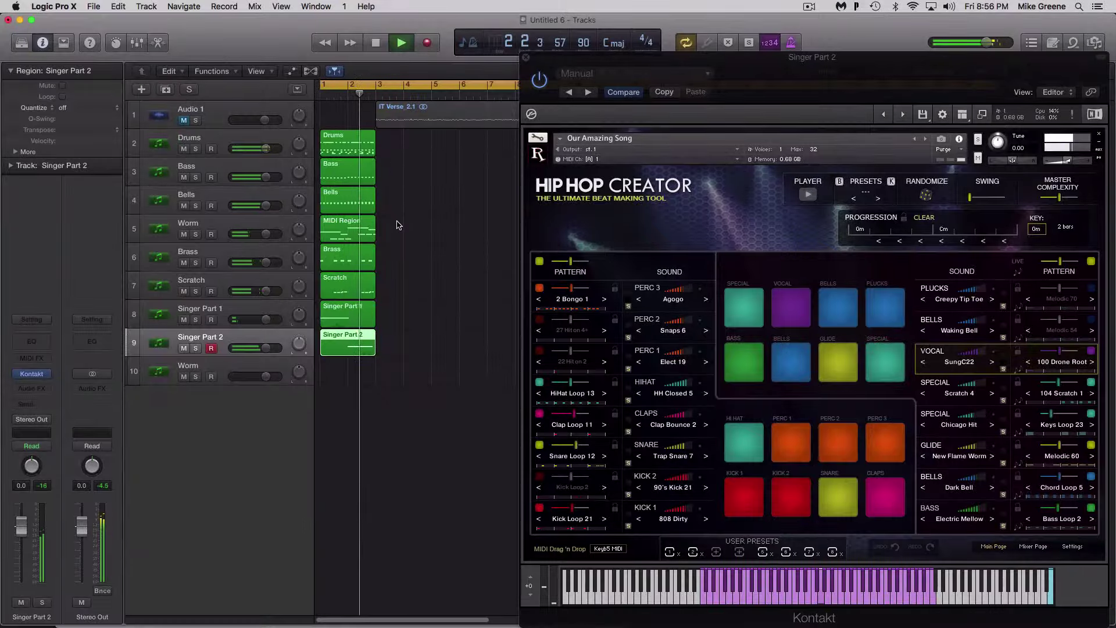
key("space")
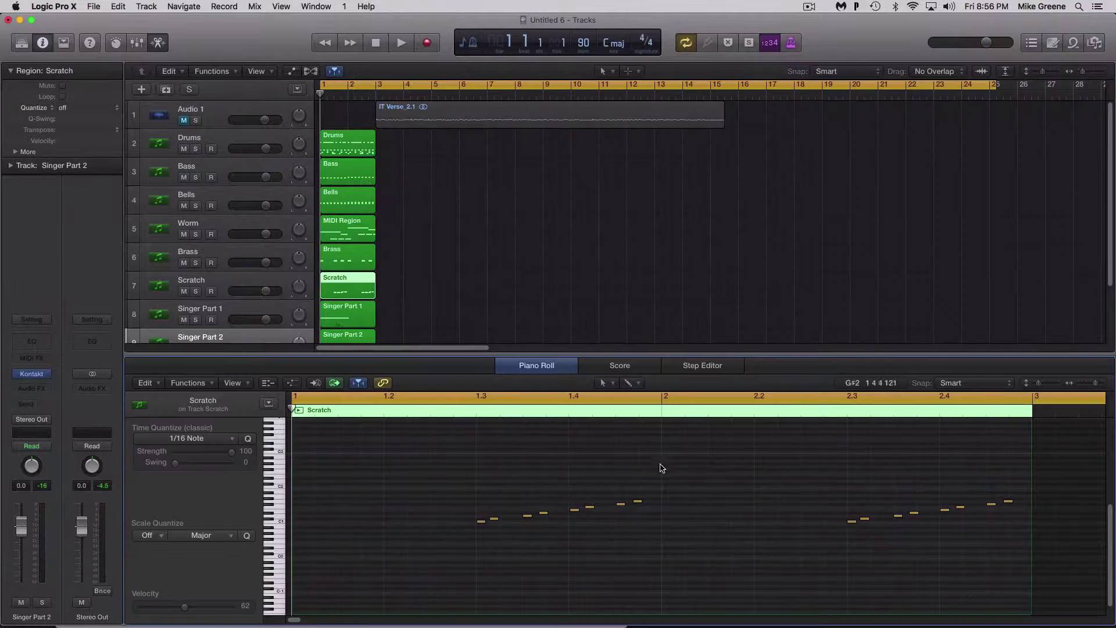
left_click_drag(661, 468, 460, 534)
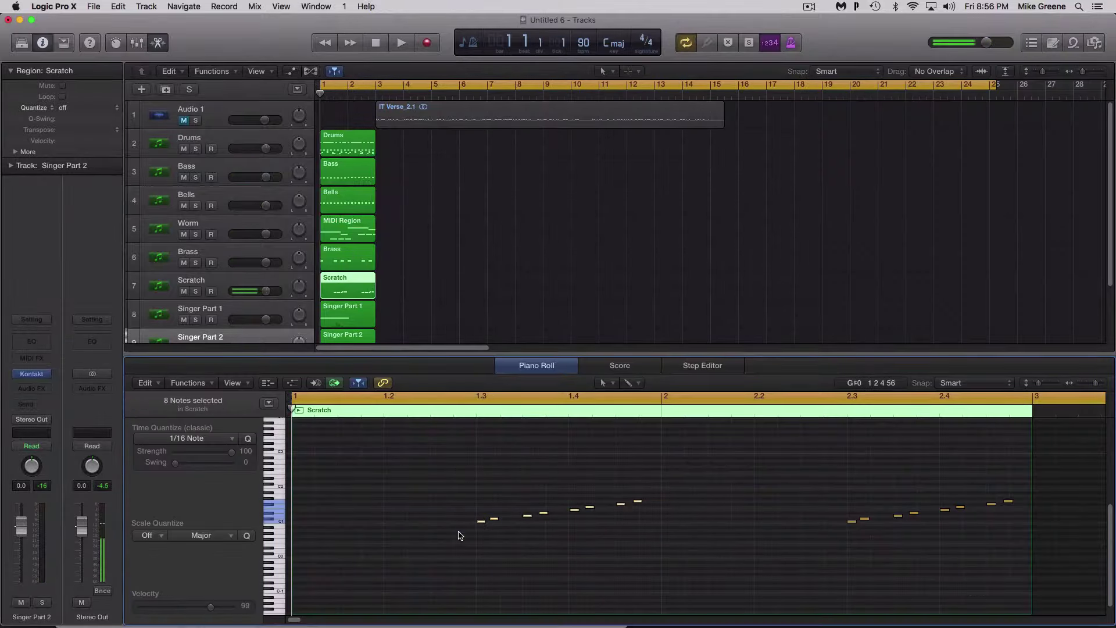
key("Delete")
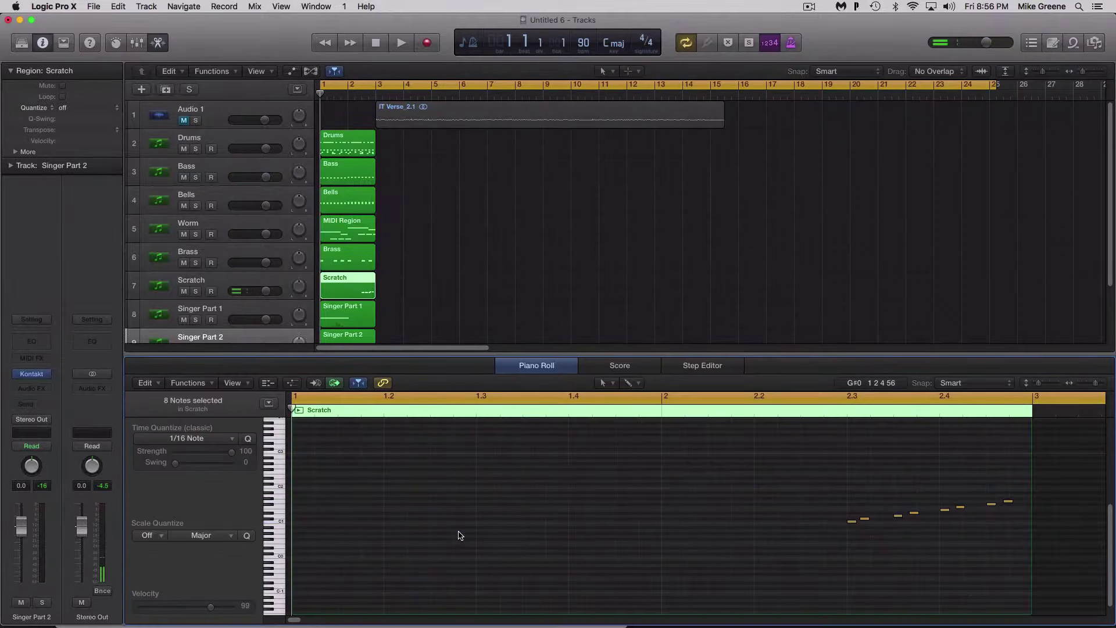
key("p")
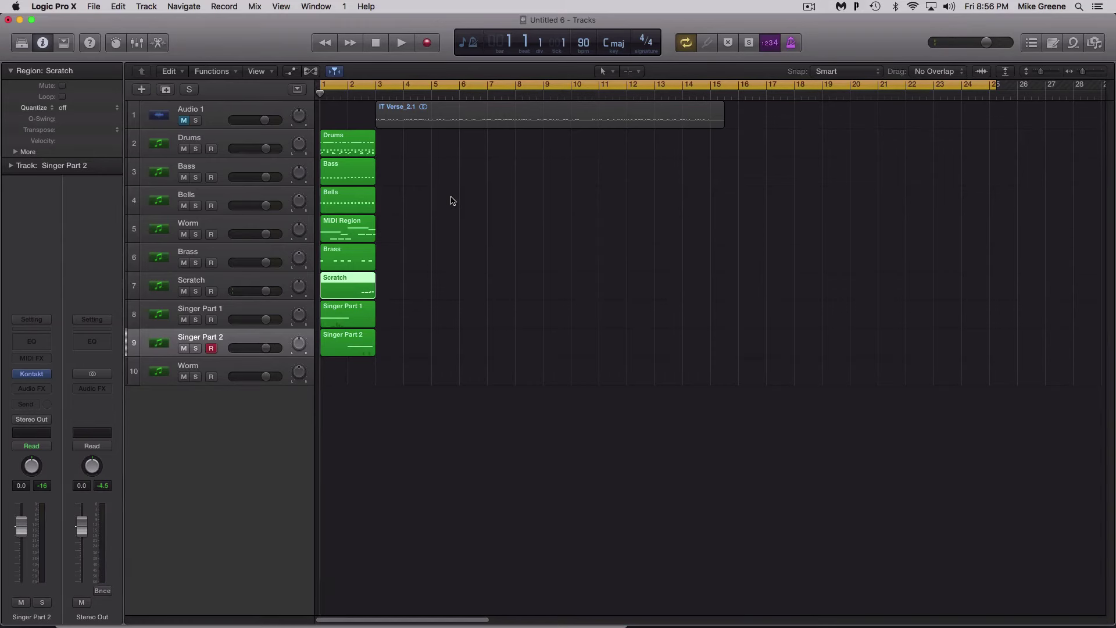
key("space")
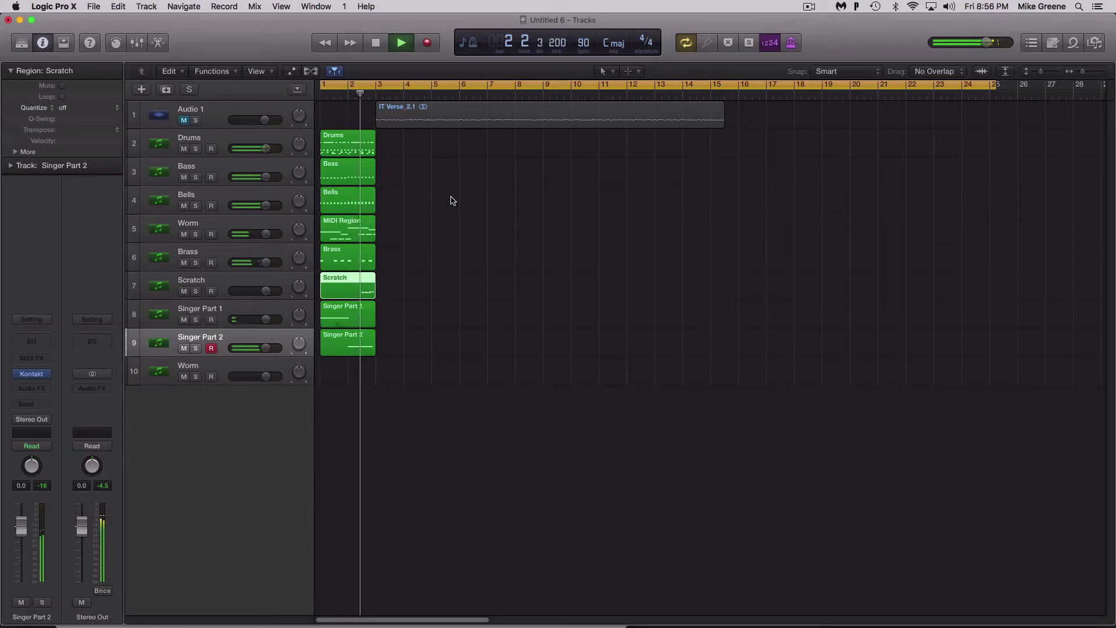
key("space")
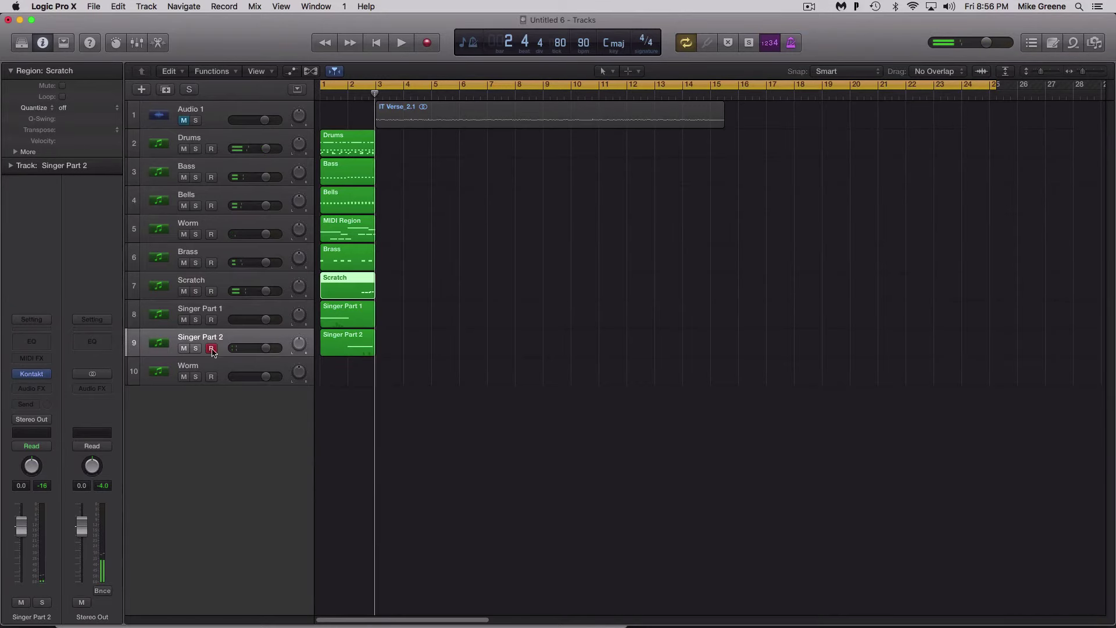
Open the Hip Hop Creator instrument on track 10 and rename the track Vocal Spices 1
left_click(192, 366)
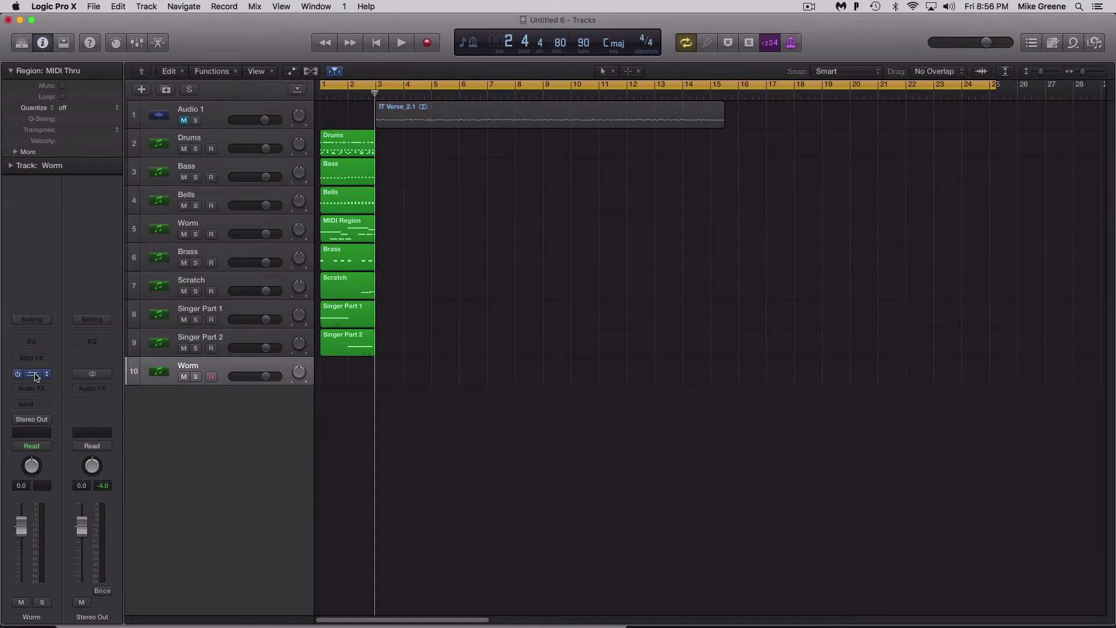
left_click(33, 374)
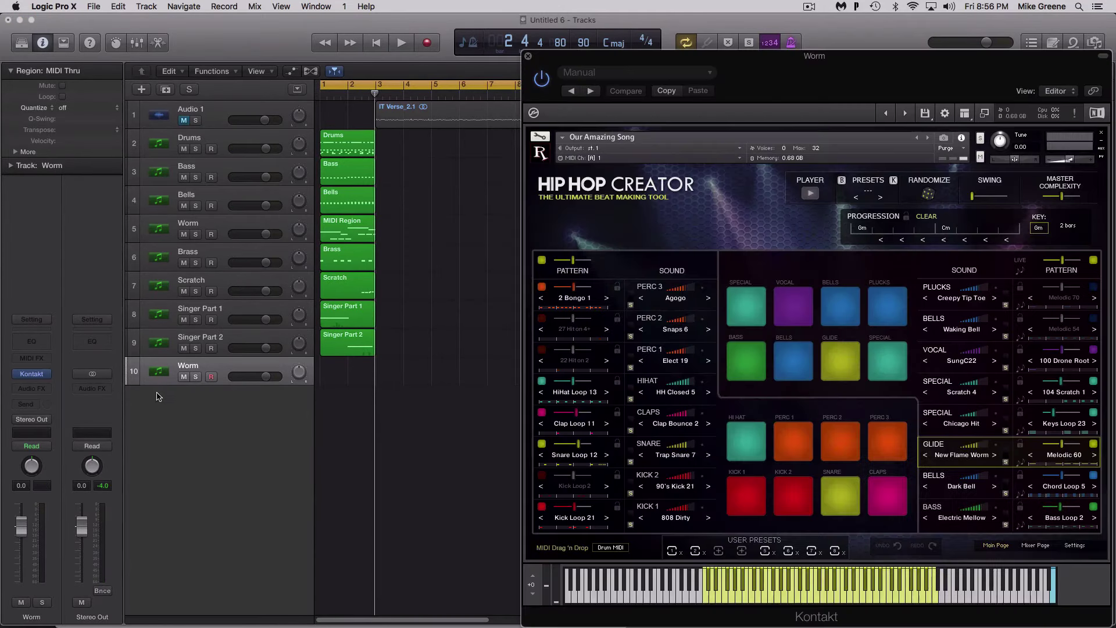
double_click(189, 366)
type("Vocal Spices 1")
key("Return")
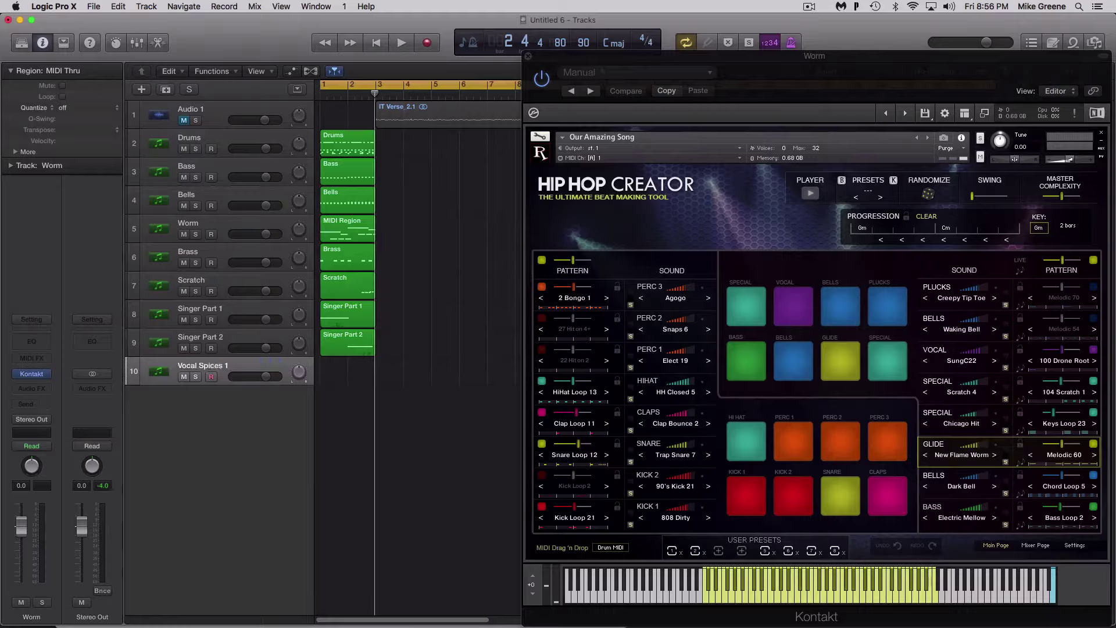
Change the Bells slot with the Waking Bell sound to the Spoken category and load the Voc Spices 1 sound
left_click(934, 319)
left_click(934, 318)
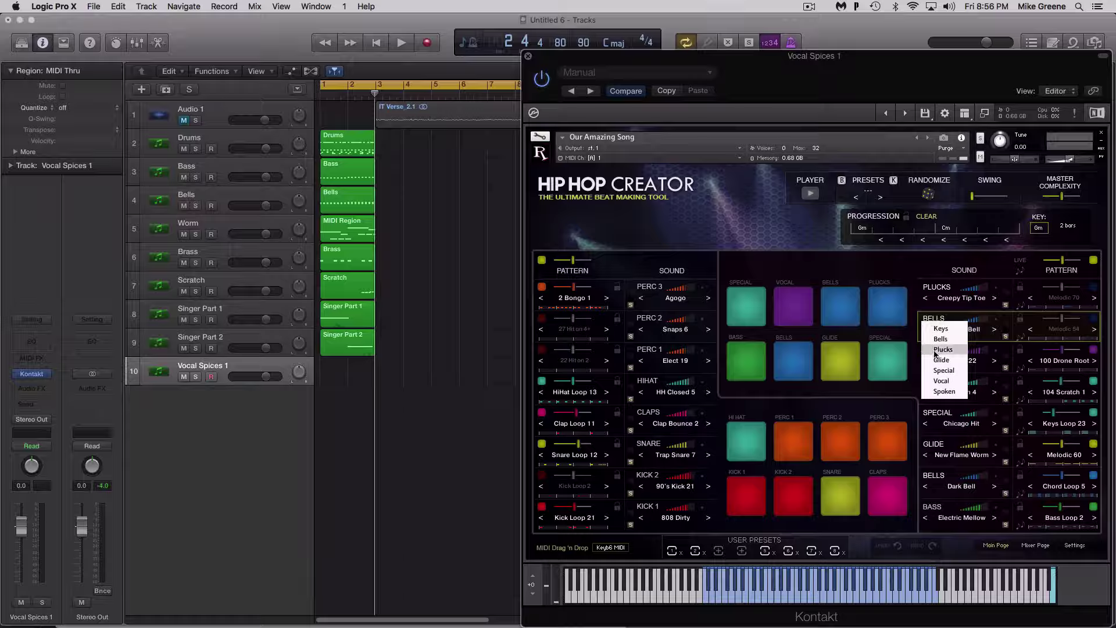
left_click(945, 392)
left_click(956, 329)
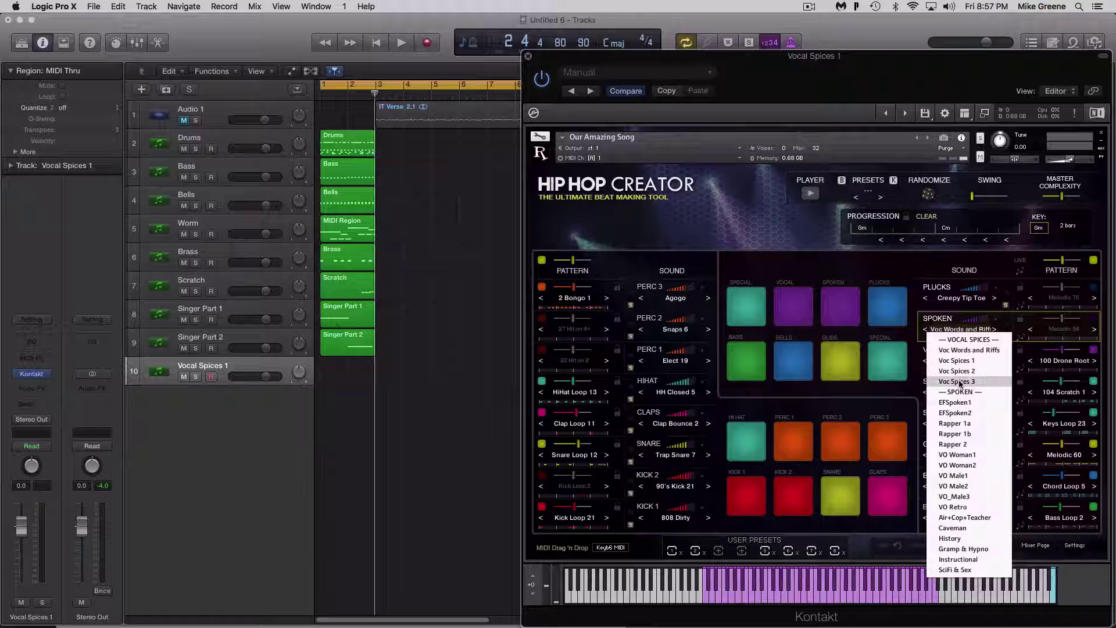
left_click(957, 361)
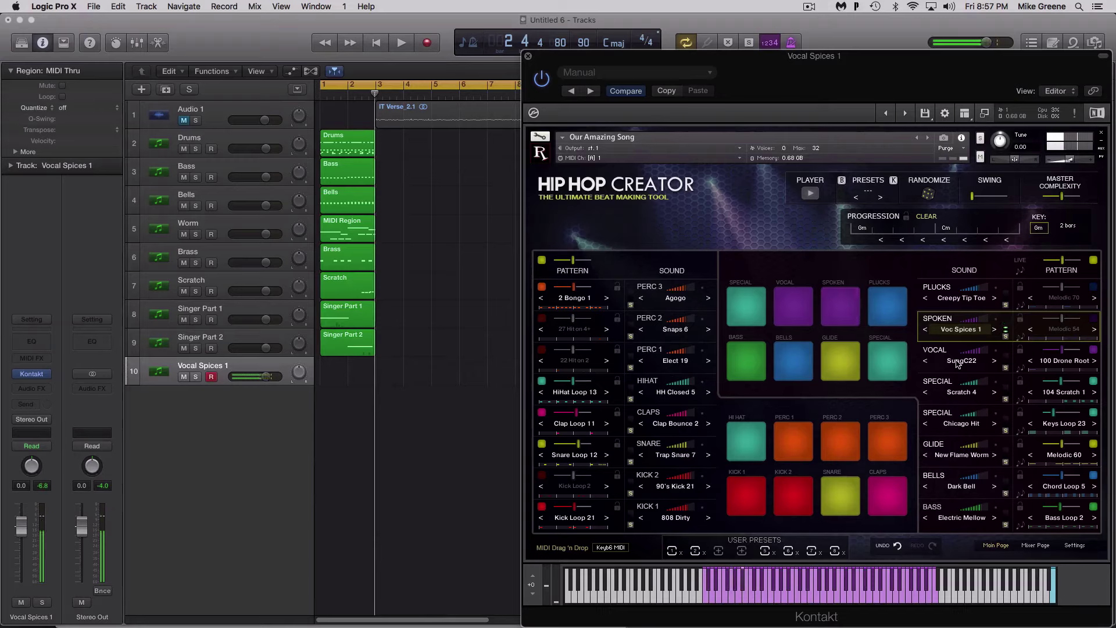
left_click(960, 329)
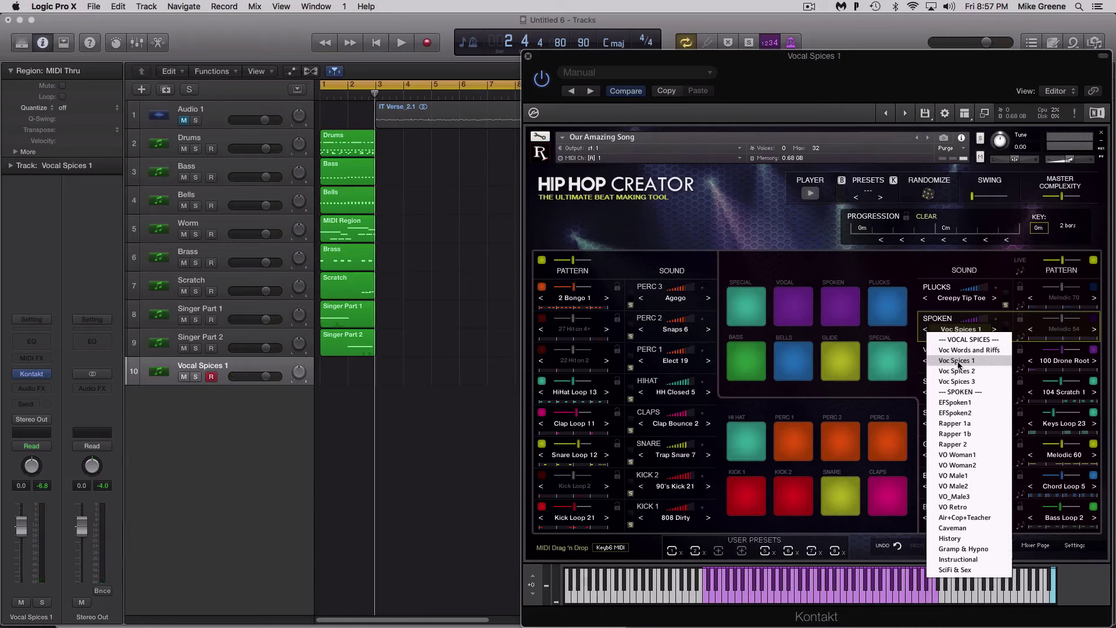
left_click(915, 327)
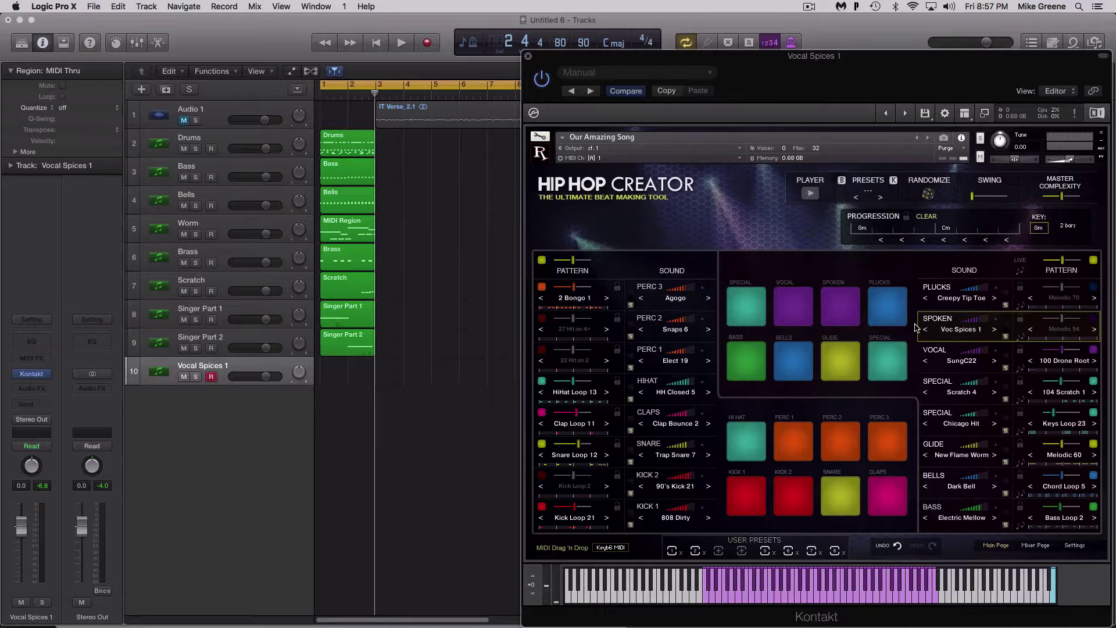
Record a part on the Vocal Spices 1 track from bar 1 and shorten its region to end at bar 3
key("space")
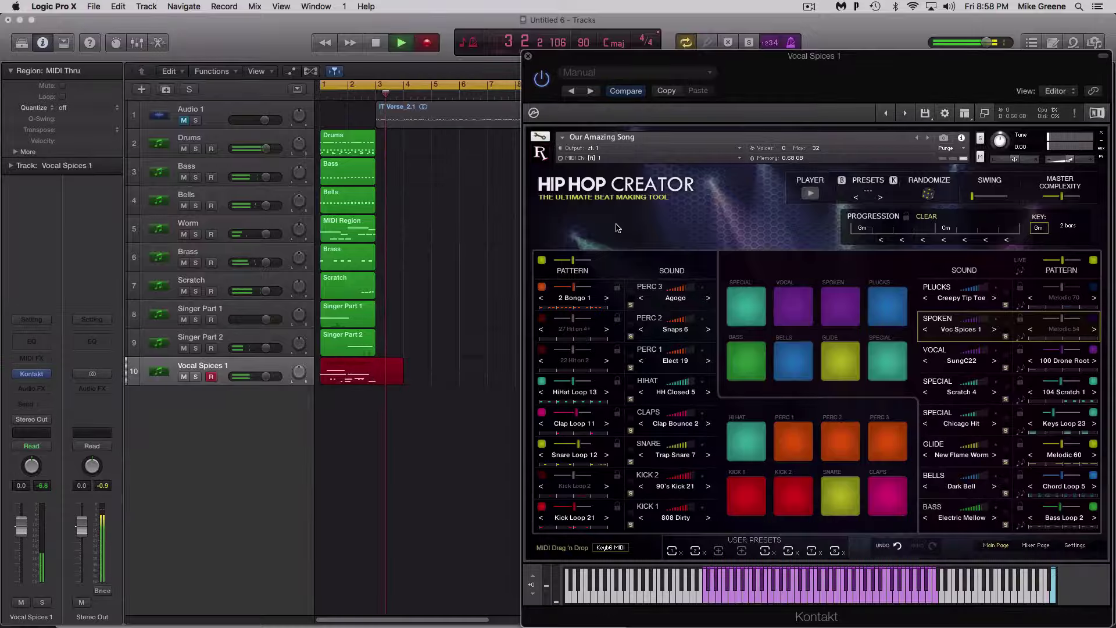
key("space")
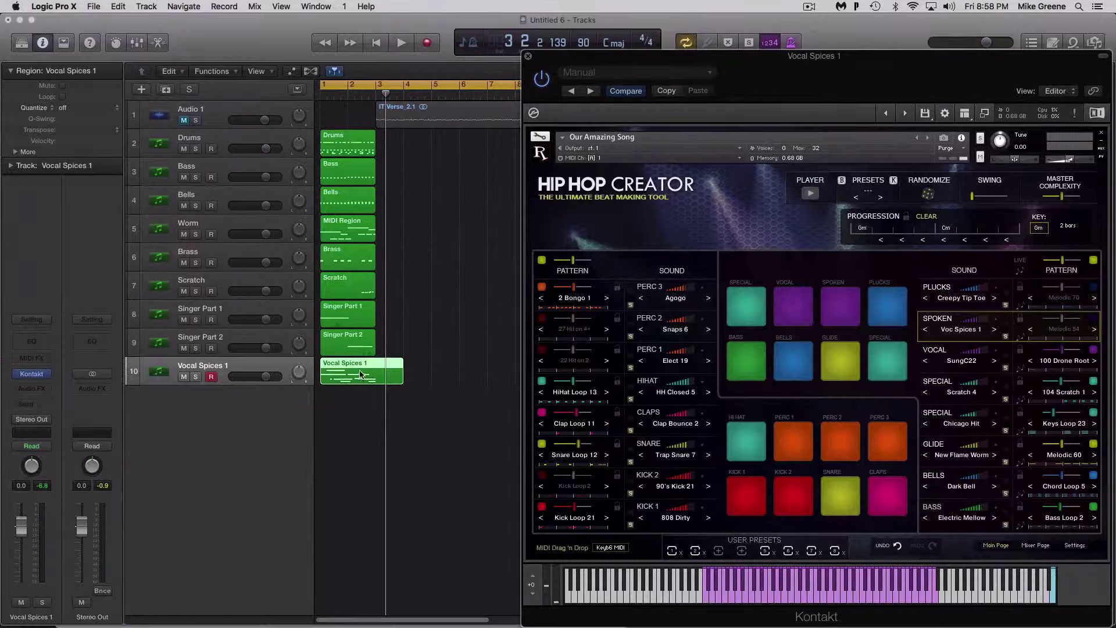
double_click(361, 374)
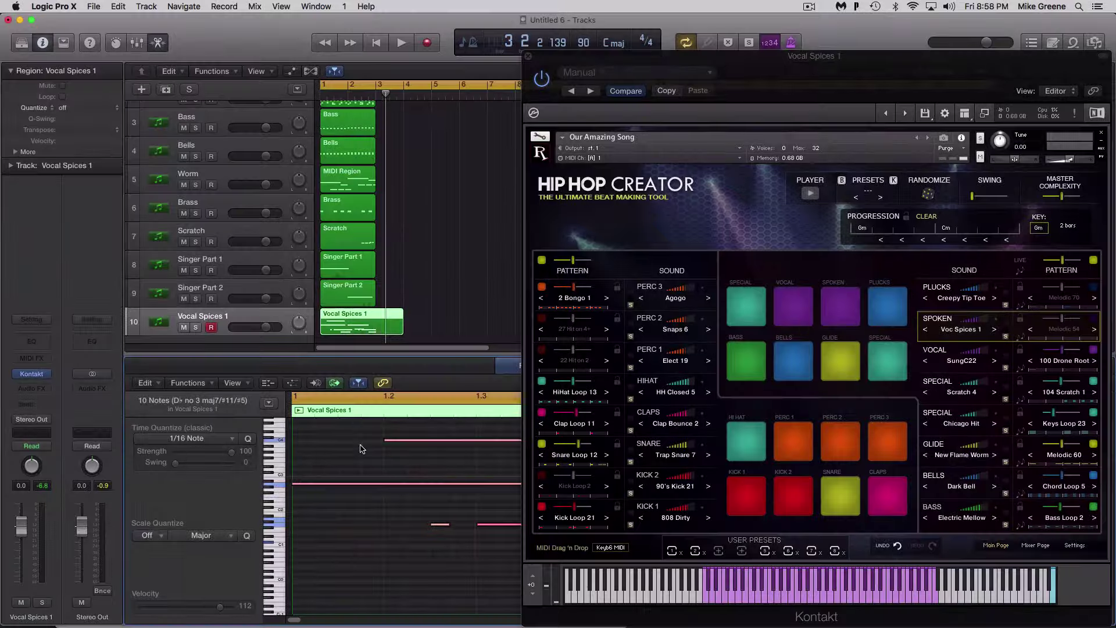
key("space")
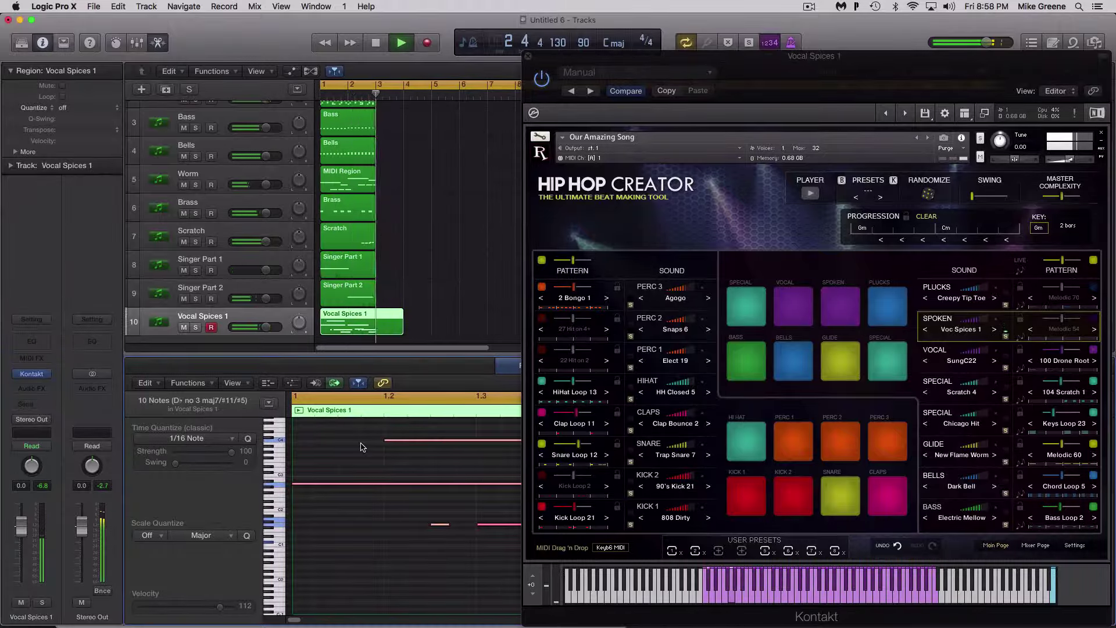
key("space")
left_click_drag(401, 329, 378, 327)
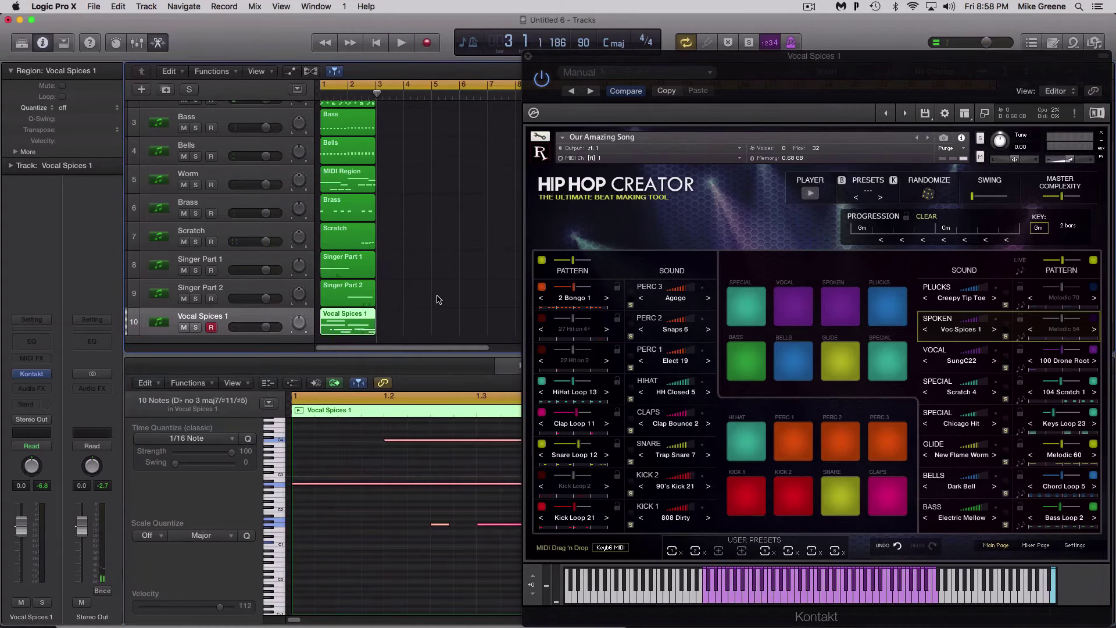
Duplicate the Vocal Spices 1 track with its instrument settings and rename the copy Vocal Spices 2
key("p")
key("super+d")
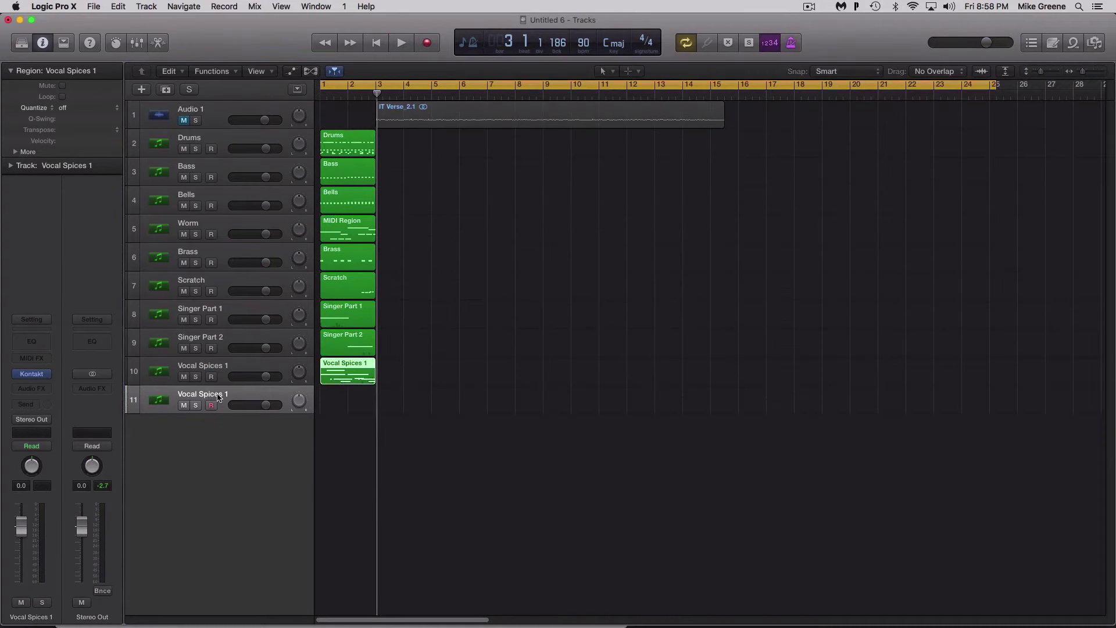
double_click(218, 397)
key("Right")
key("BackSpace")
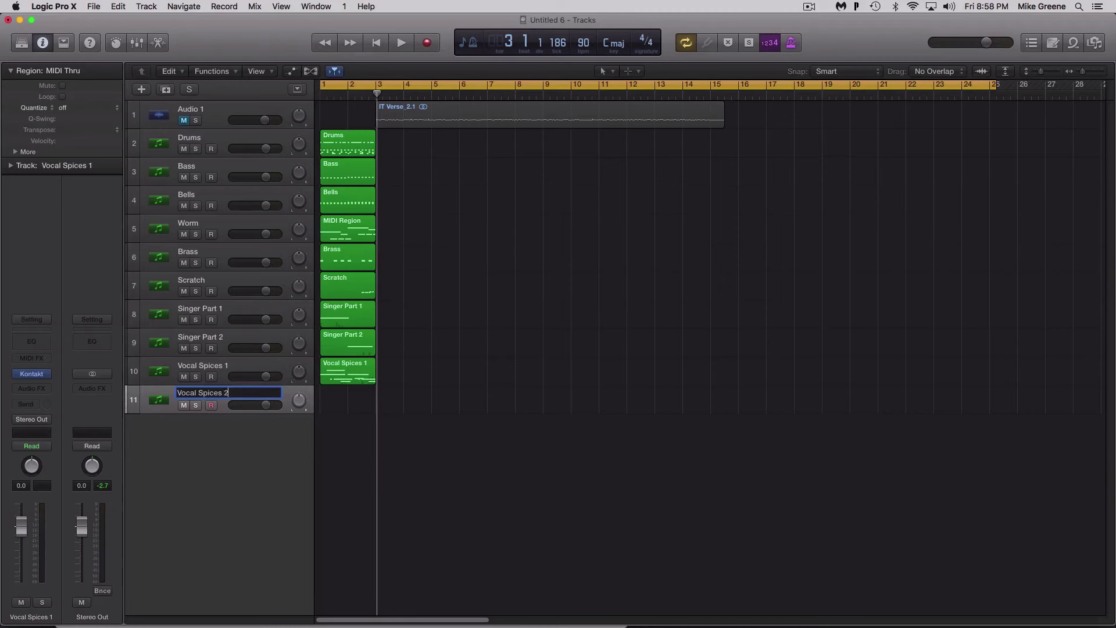
key("Return")
Load the Voc Spices 2 sound in the Spoken slot of the Vocal Spices 2 track's instrument
left_click(31, 374)
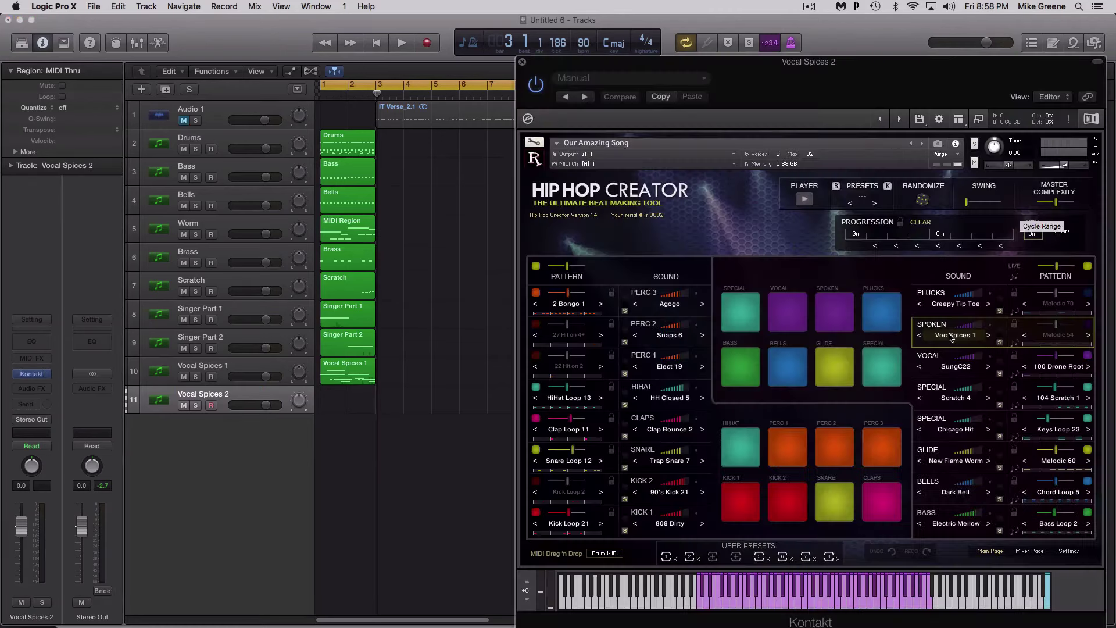
left_click(952, 335)
left_click(952, 377)
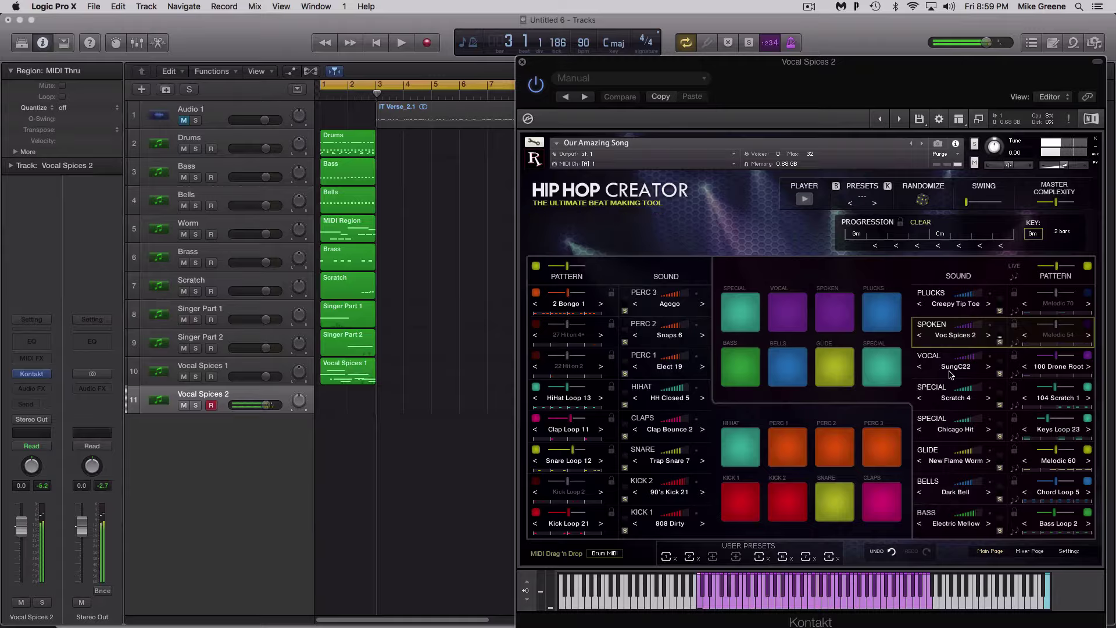
Record a two-bar part on the Vocal Spices 2 track from bar 1 and lower the track volume to -2.3 dB
key("space")
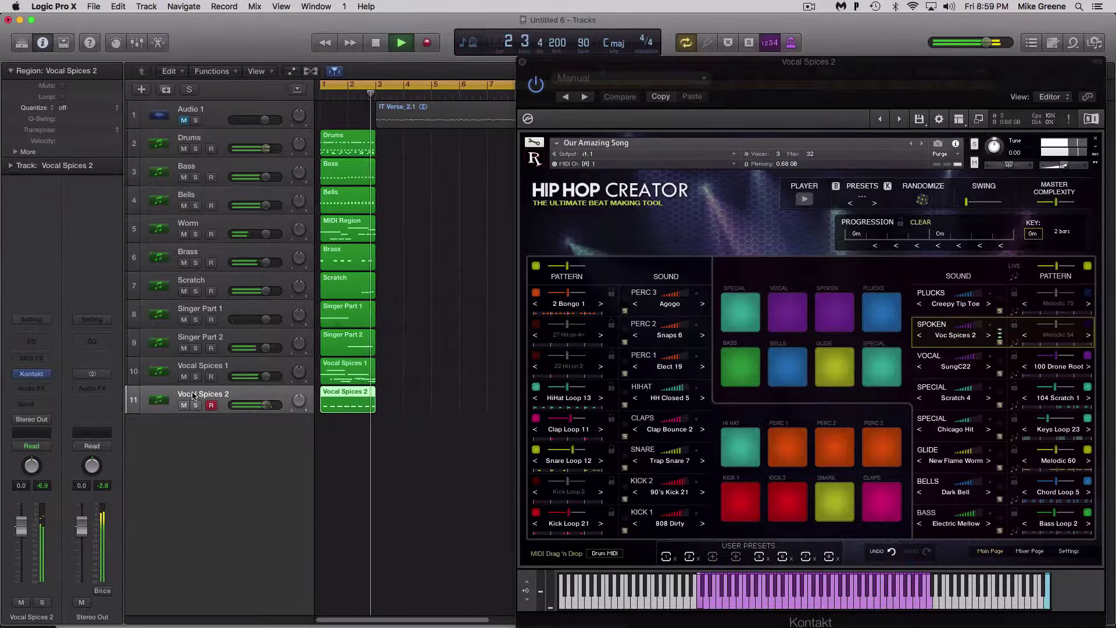
key("space")
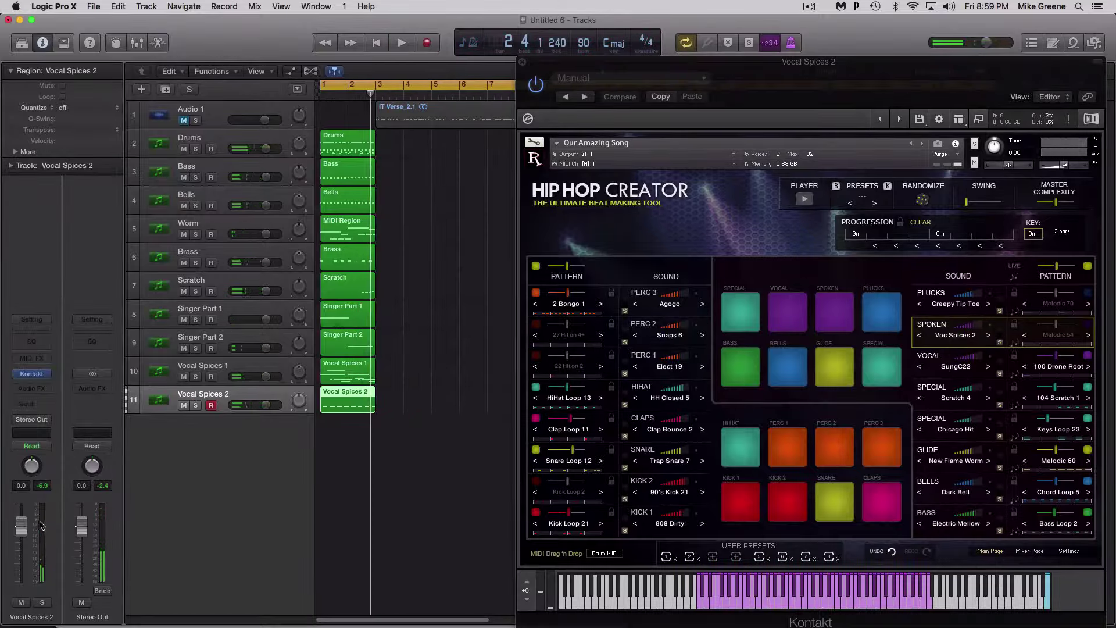
key("space")
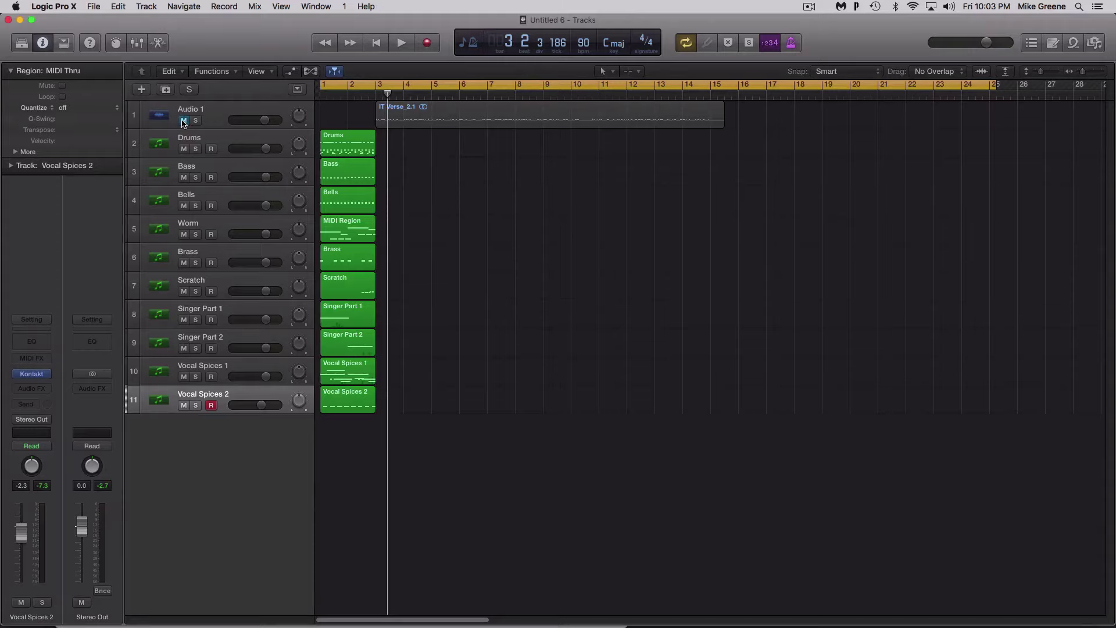
Copy all ten two-bar MIDI regions repeatedly to fill up to bar 15, and loop the bar 15 copies until bar 25
key("super+a")
left_click_drag(351, 137, 457, 137)
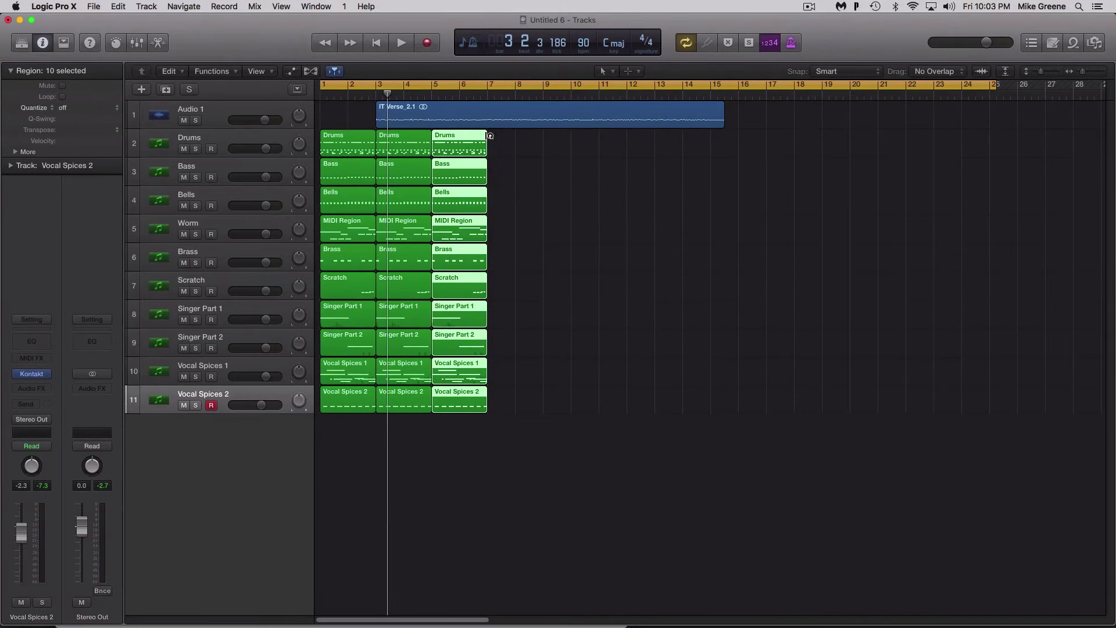
left_click_drag(488, 135, 988, 142)
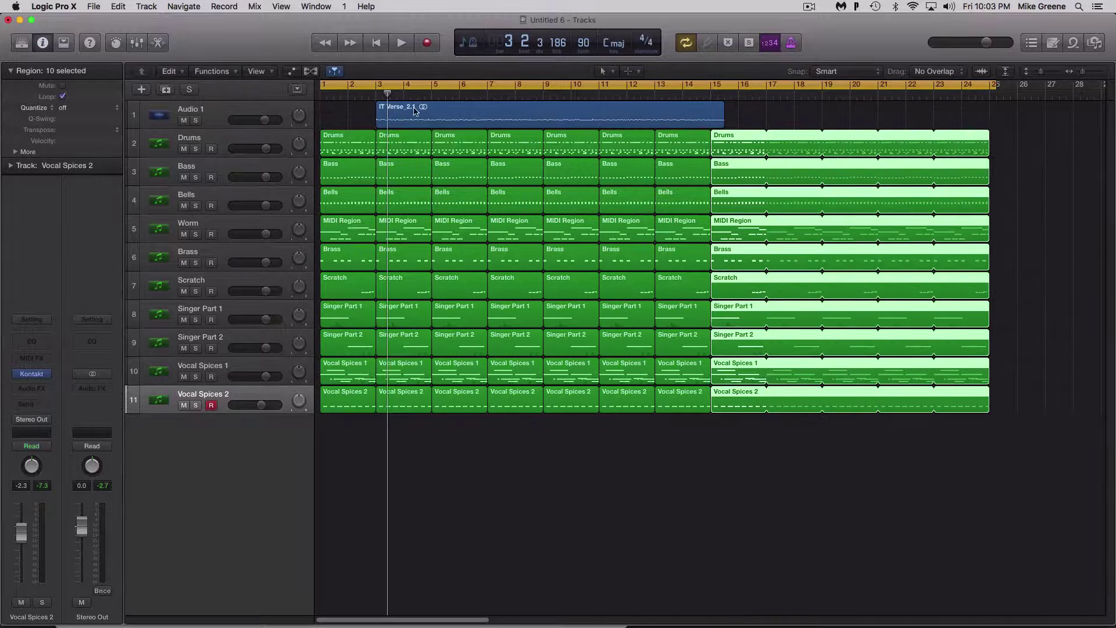
Delete the Singer Part 1, Singer Part 2, Vocal Spices 1 and Vocal Spices 2 regions between bars 3 and 15
left_click_drag(398, 428, 668, 320)
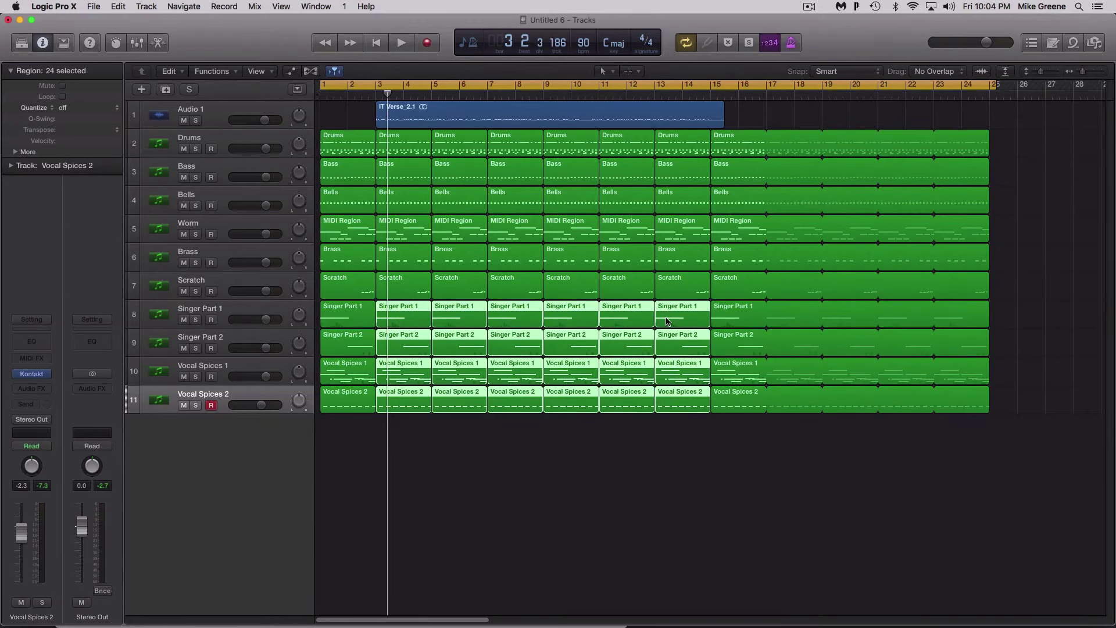
key("Delete")
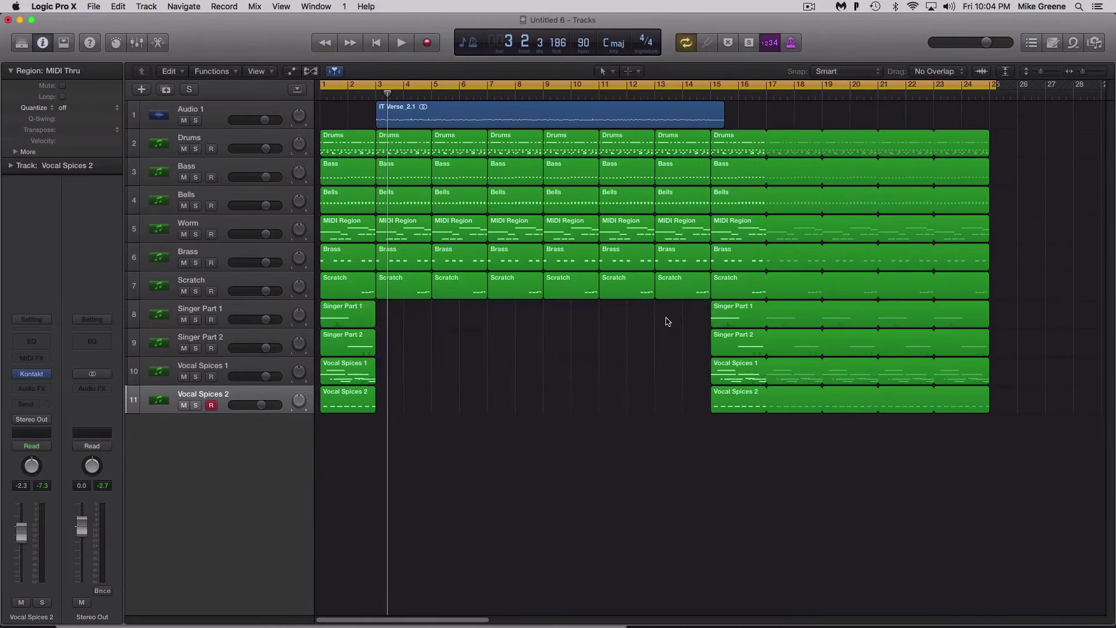
key("Return")
Delete the Scratch regions at bars 3, 7 and 11 and the Worm track's regions between bars 3 and 15
left_click(408, 293)
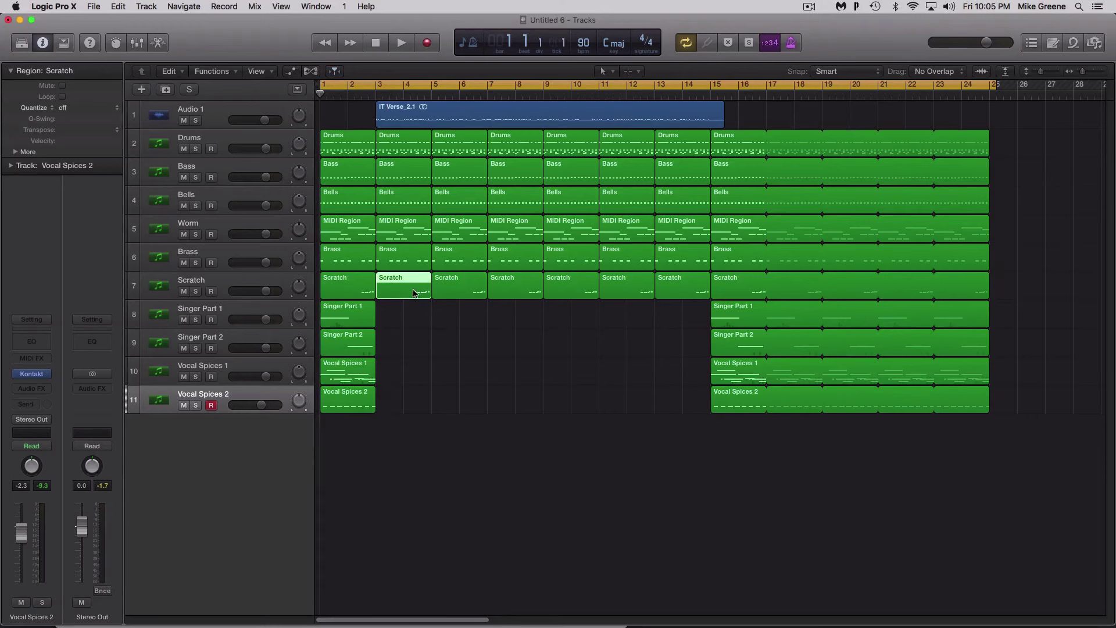
key("Delete")
left_click(514, 291)
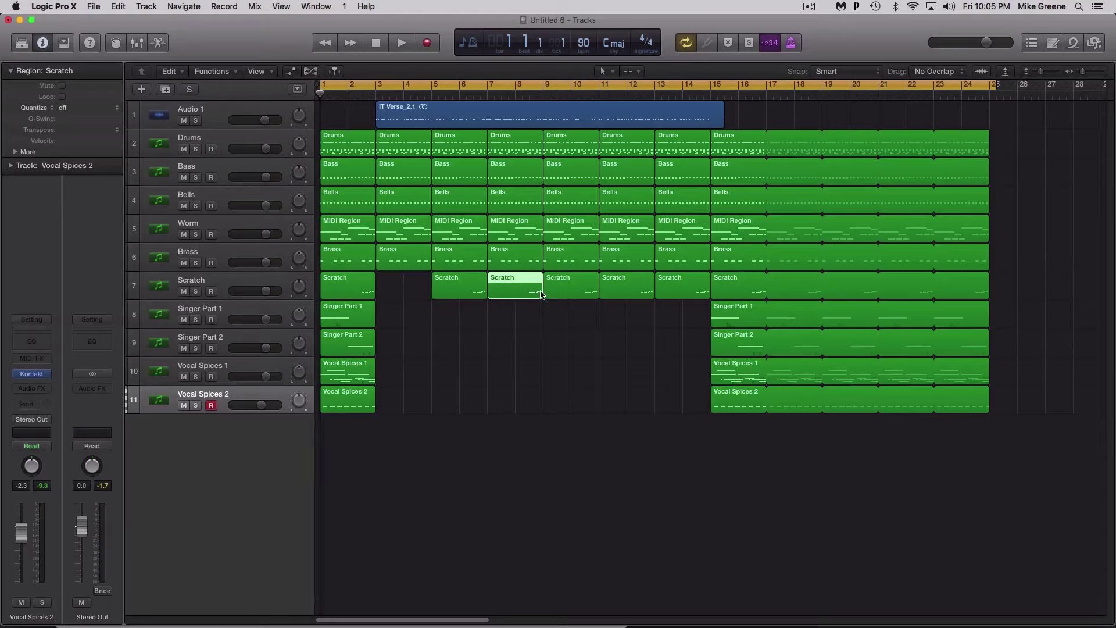
key("Delete")
left_click(623, 291)
key("Delete")
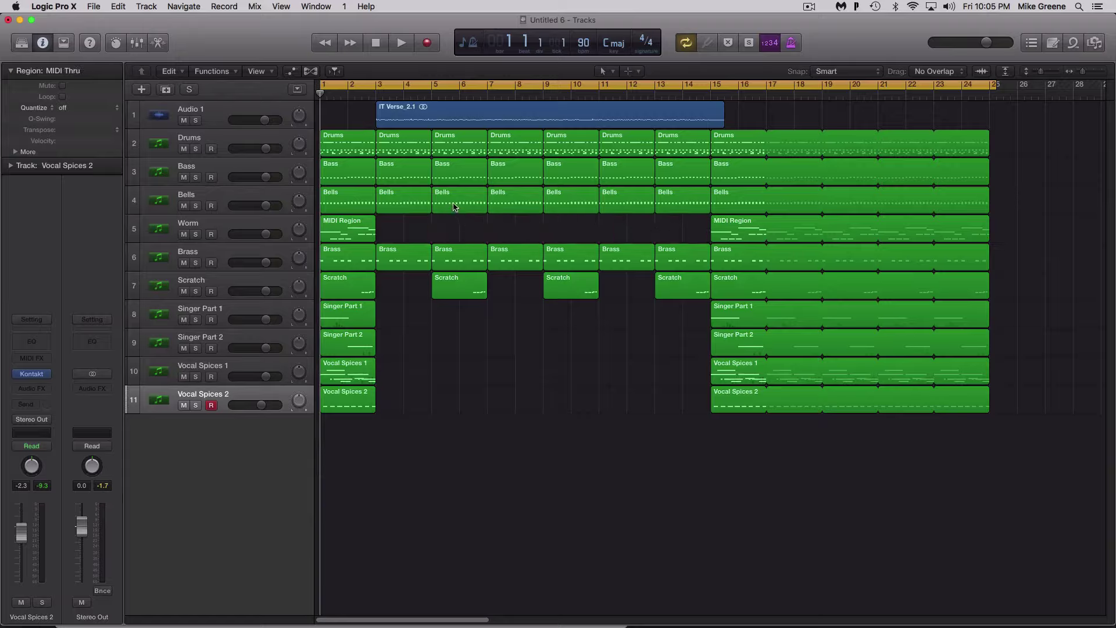
Delete the Bells regions at bars 3 and 5, and copy the Singer Part 1 and Singer Part 2 regions to bars 11 and 13
left_click(405, 205)
key("Delete")
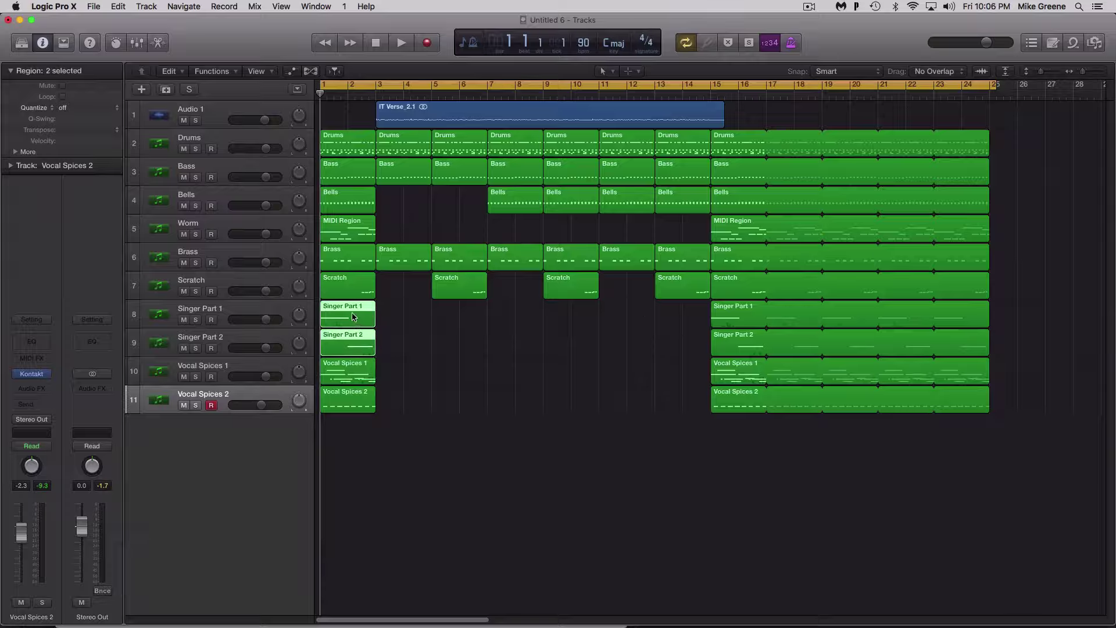
left_click_drag(347, 310, 691, 307)
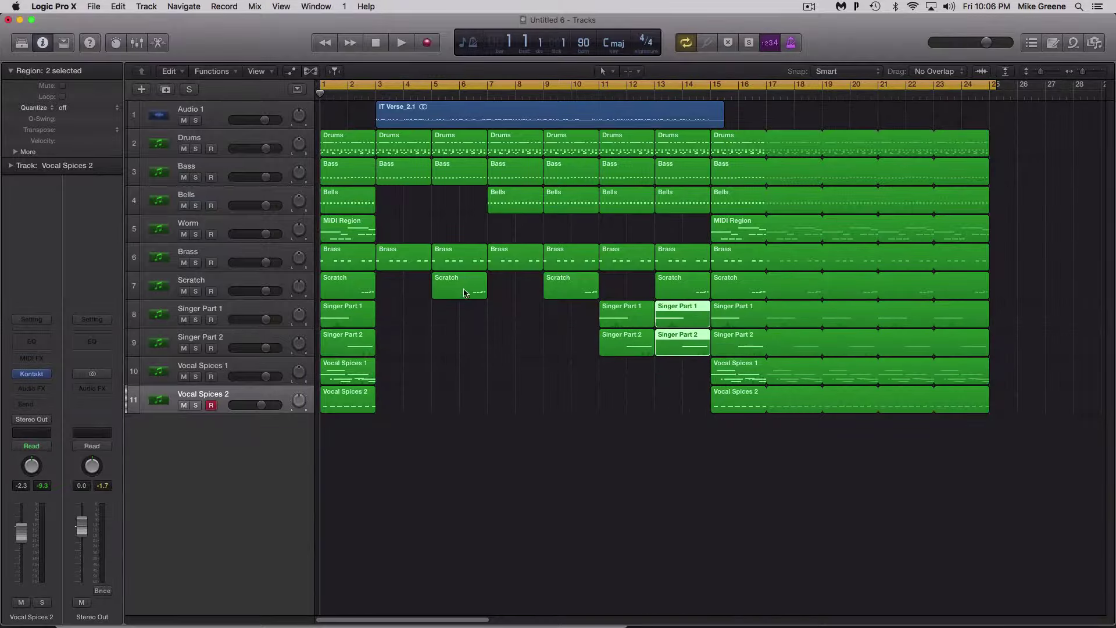
Shorten the Drums, Bass and Brass regions starting at bar 5 to end around the middle of bar 6, and play the arrangement
left_click_drag(463, 202, 469, 153)
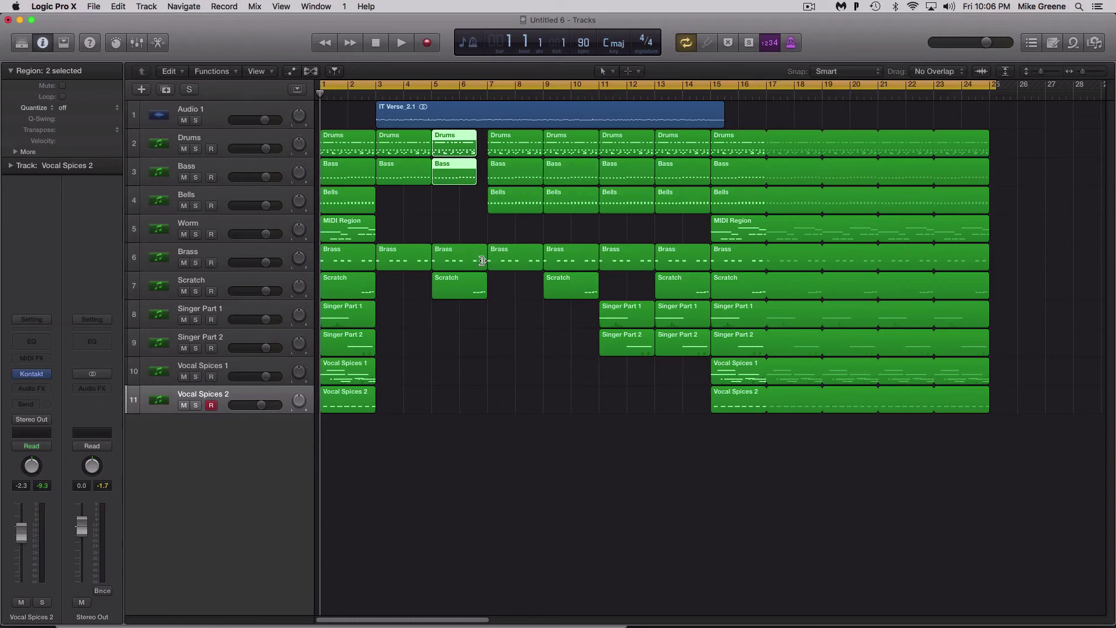
left_click_drag(483, 261, 466, 266)
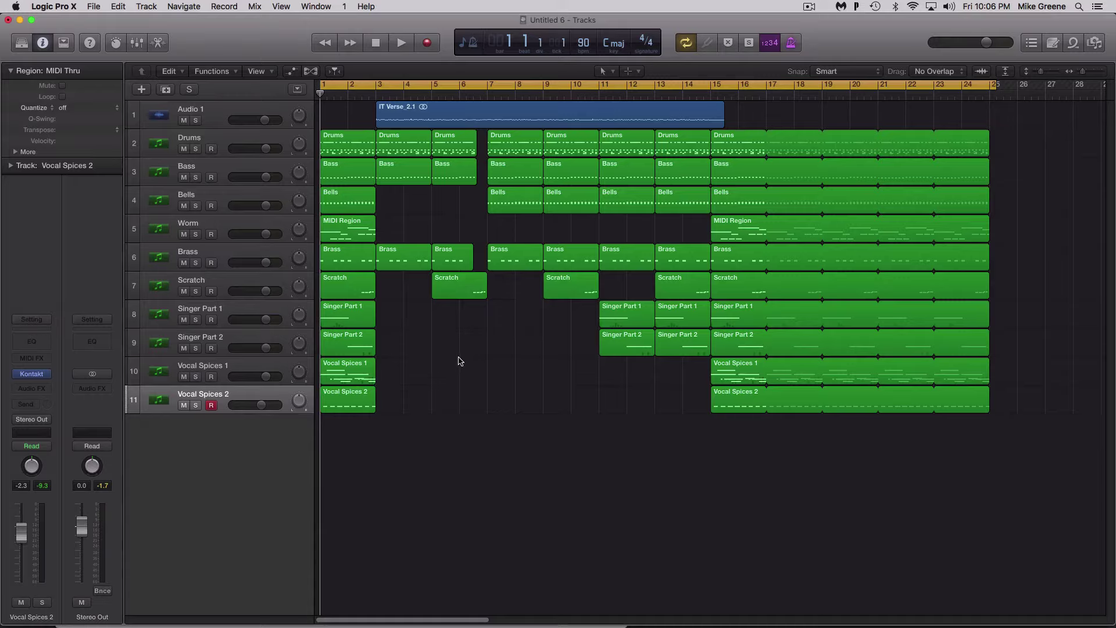
key("space")
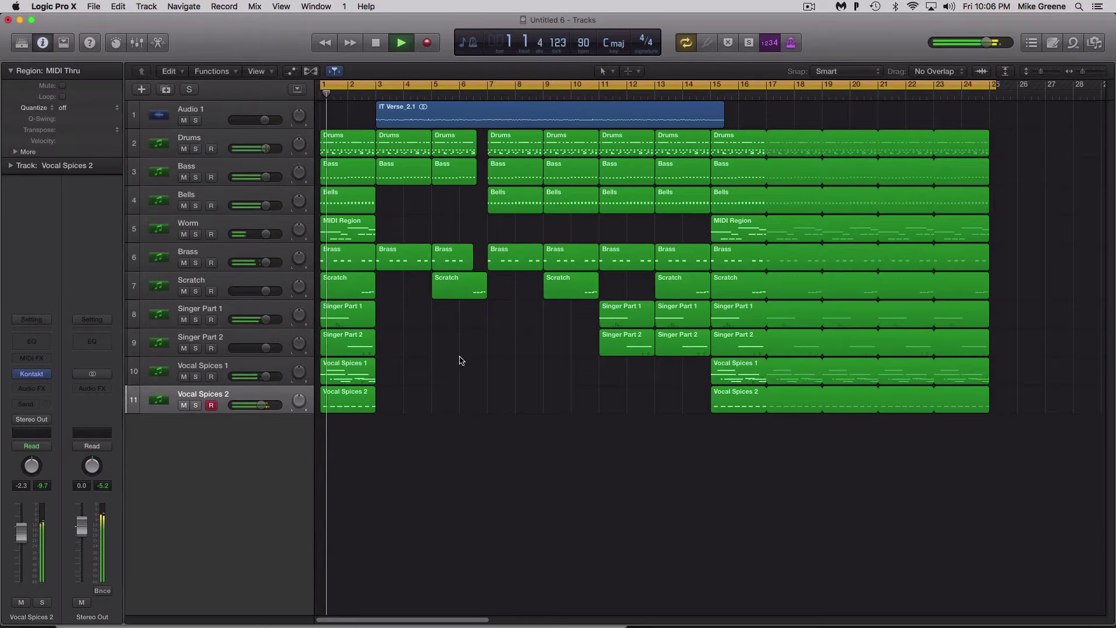